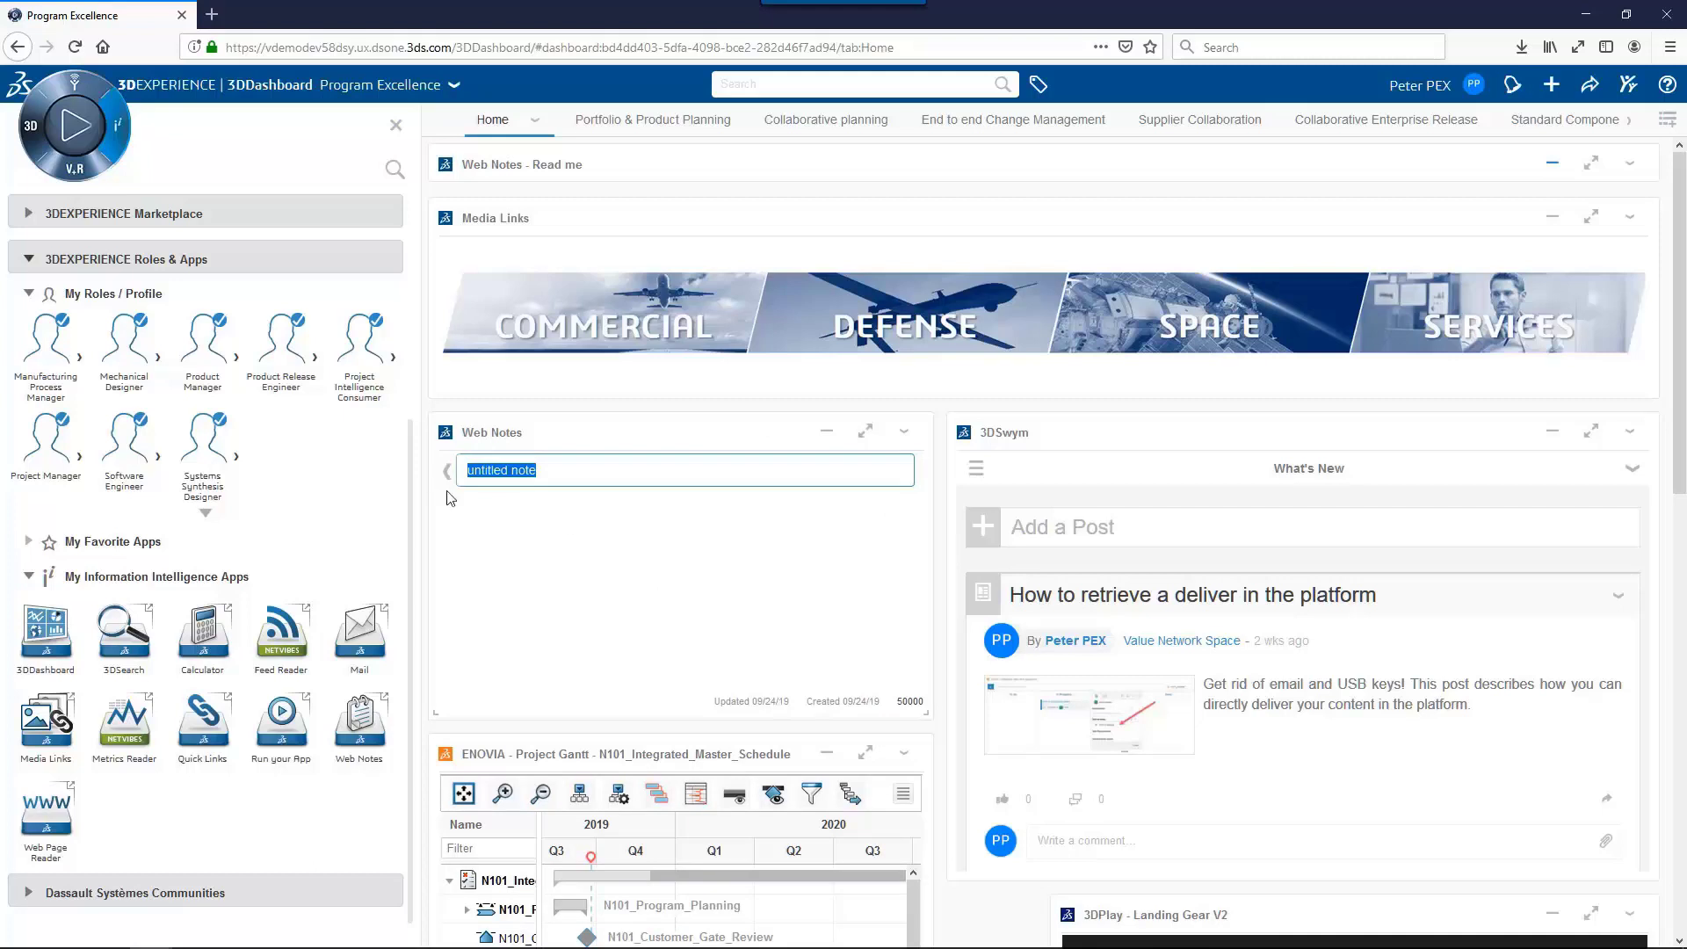
# Delete the Web Notes widget containing the untitled note from the Home dashboard and dismiss the roles and apps list.
pyautogui.click(447, 471)
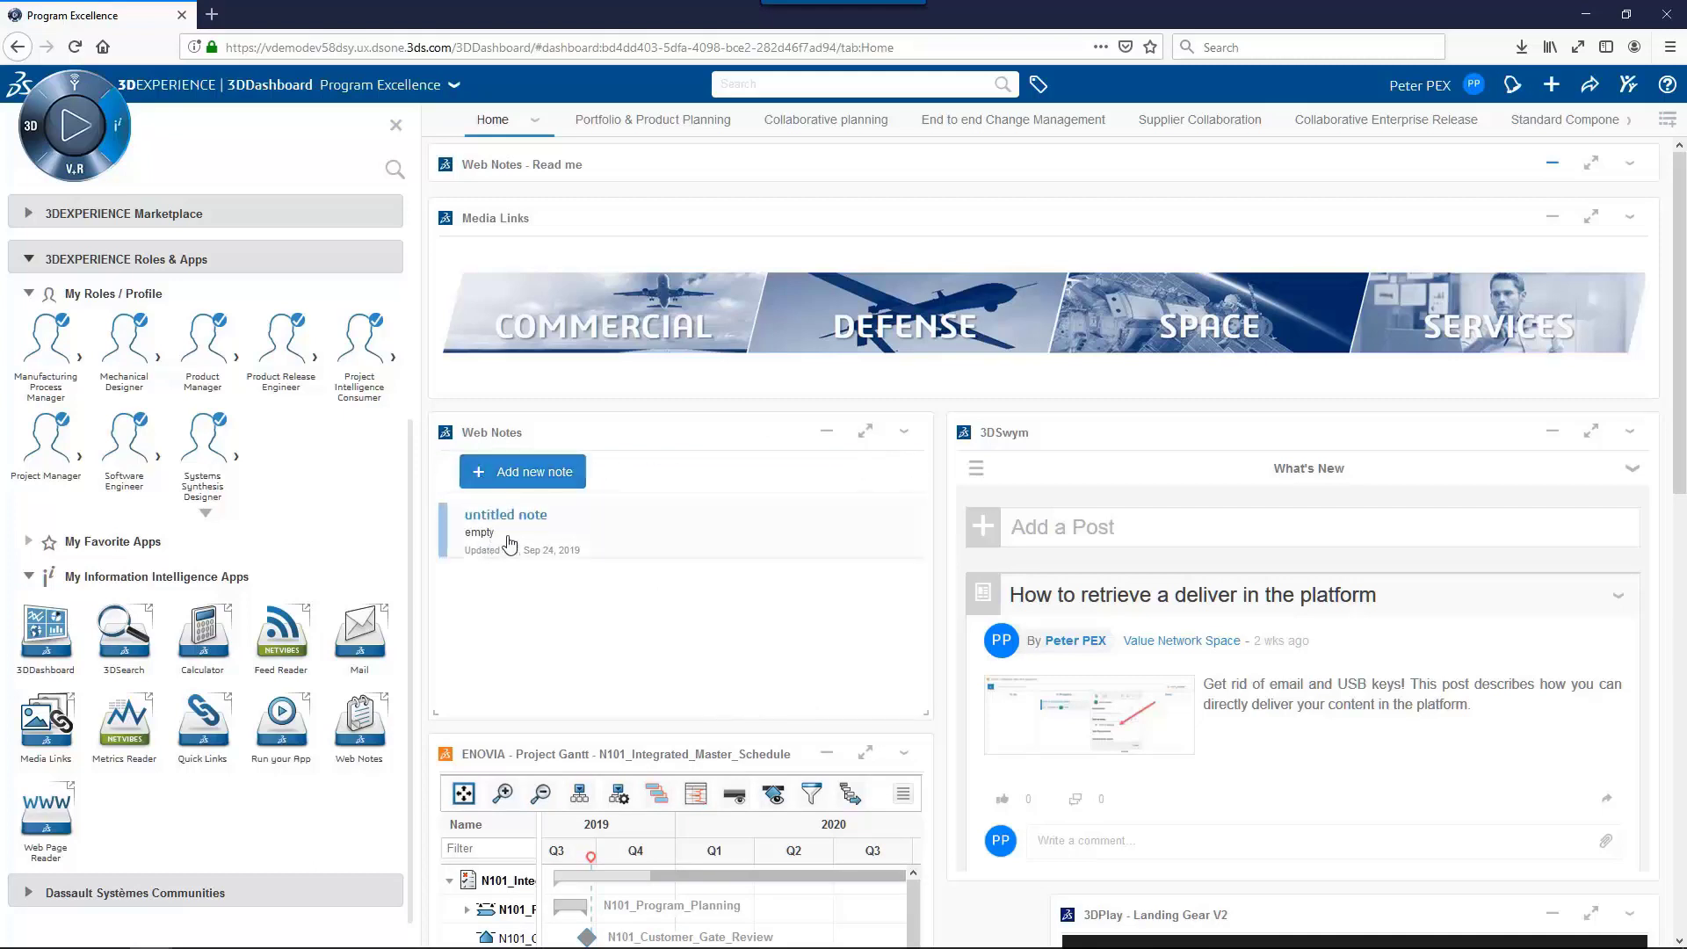
pyautogui.click(904, 431)
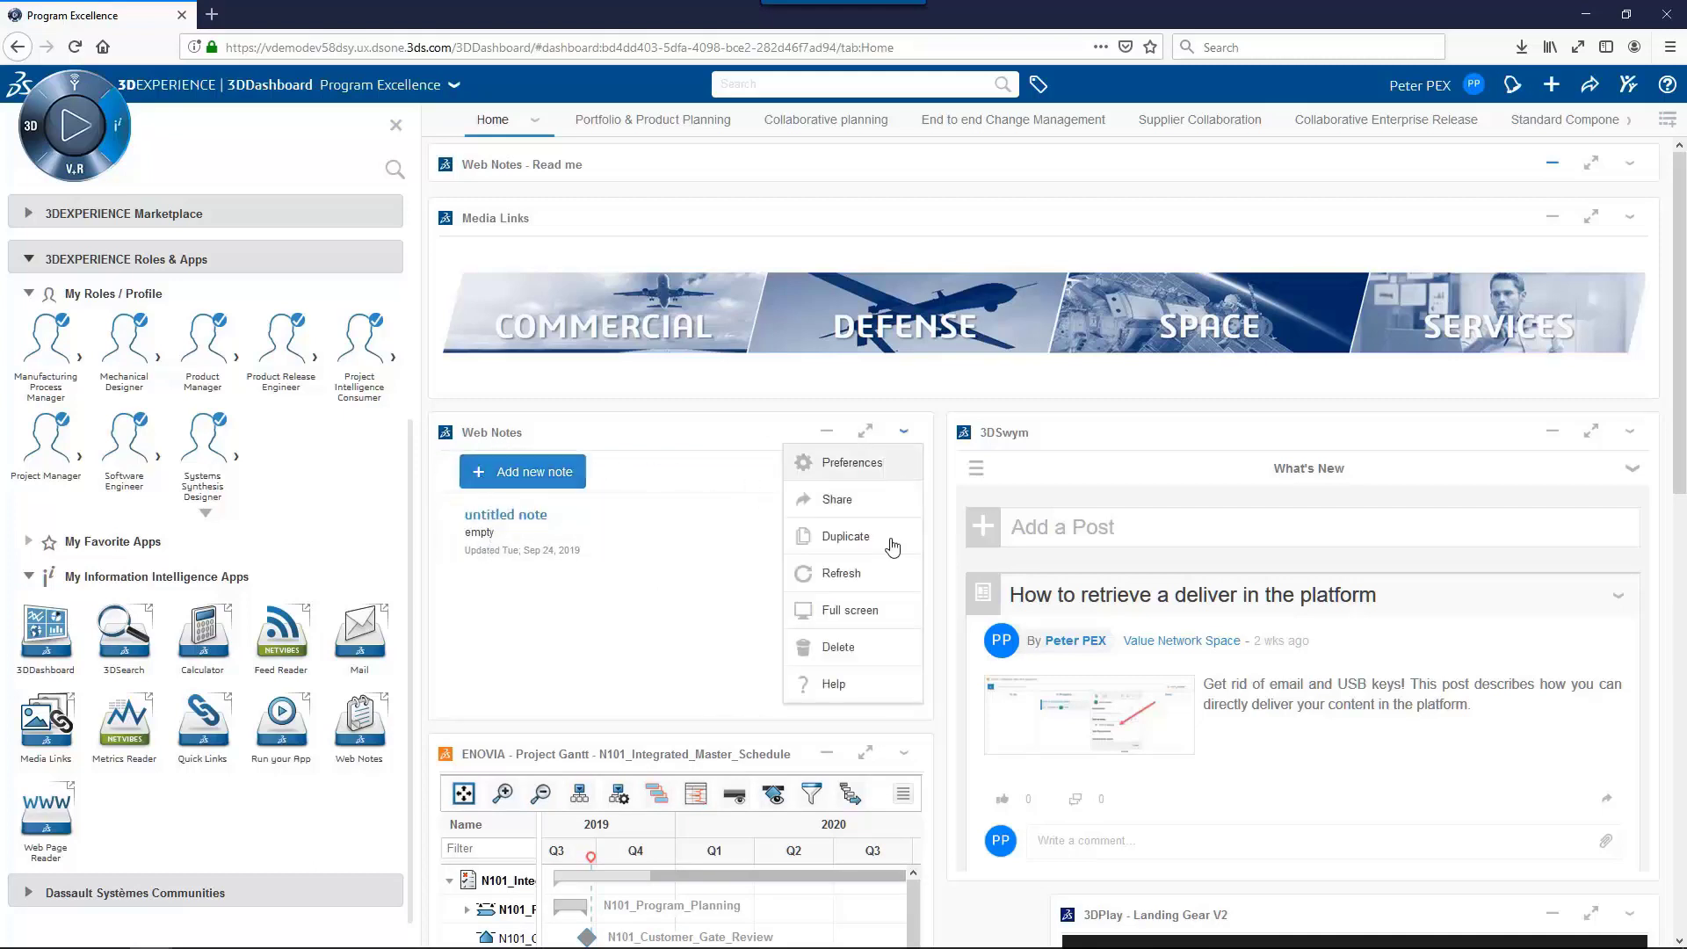
pyautogui.click(857, 647)
pyautogui.click(395, 126)
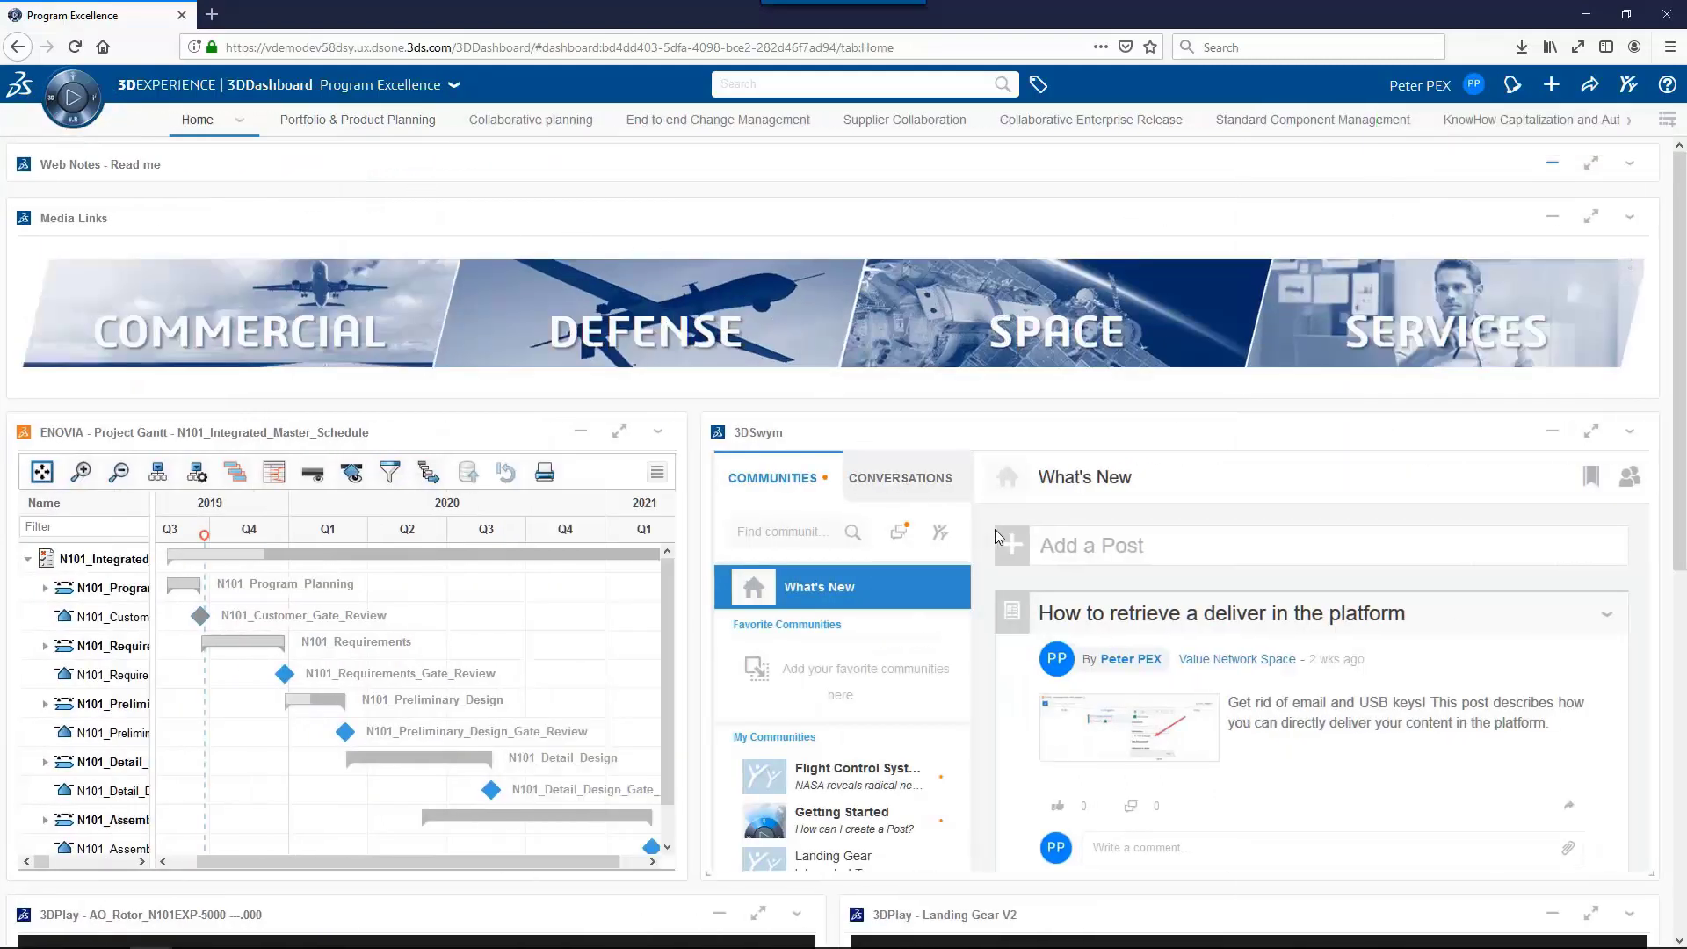
# Expand N101_Preliminary_Design in the project Gantt, and view the content types available for posting in the Flight Control System Integrated Team community.
pyautogui.click(45, 705)
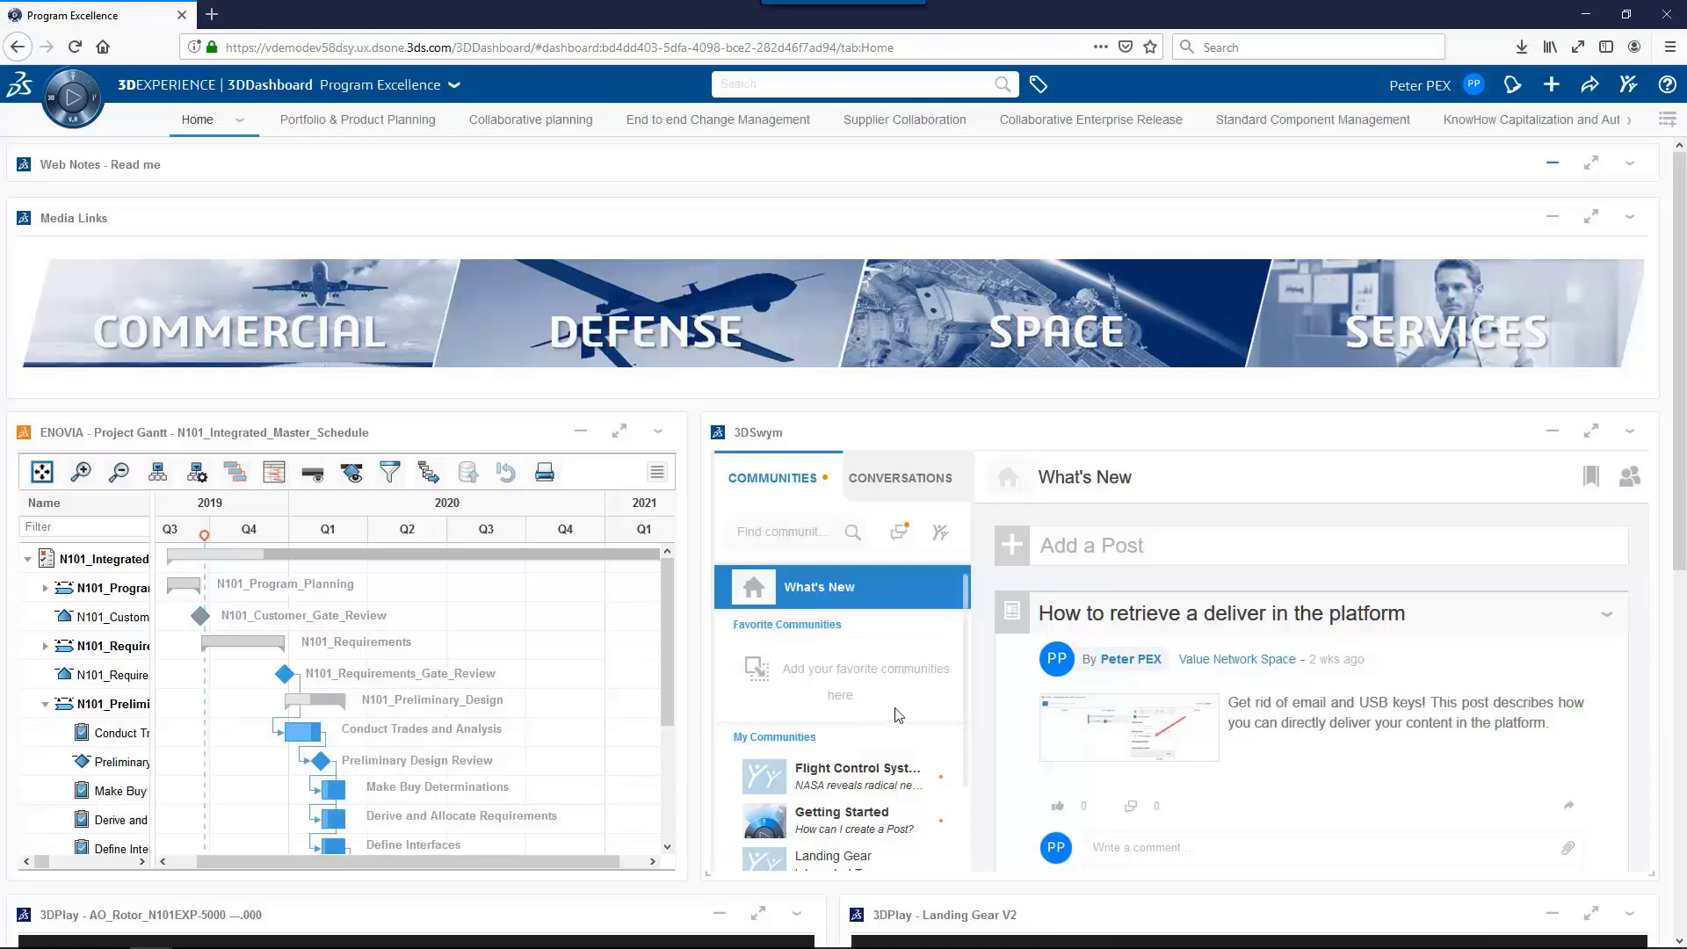
pyautogui.moveTo(1646, 542)
pyautogui.mouseDown()
pyautogui.moveTo(1639, 628)
pyautogui.moveTo(1641, 525)
pyautogui.mouseUp()
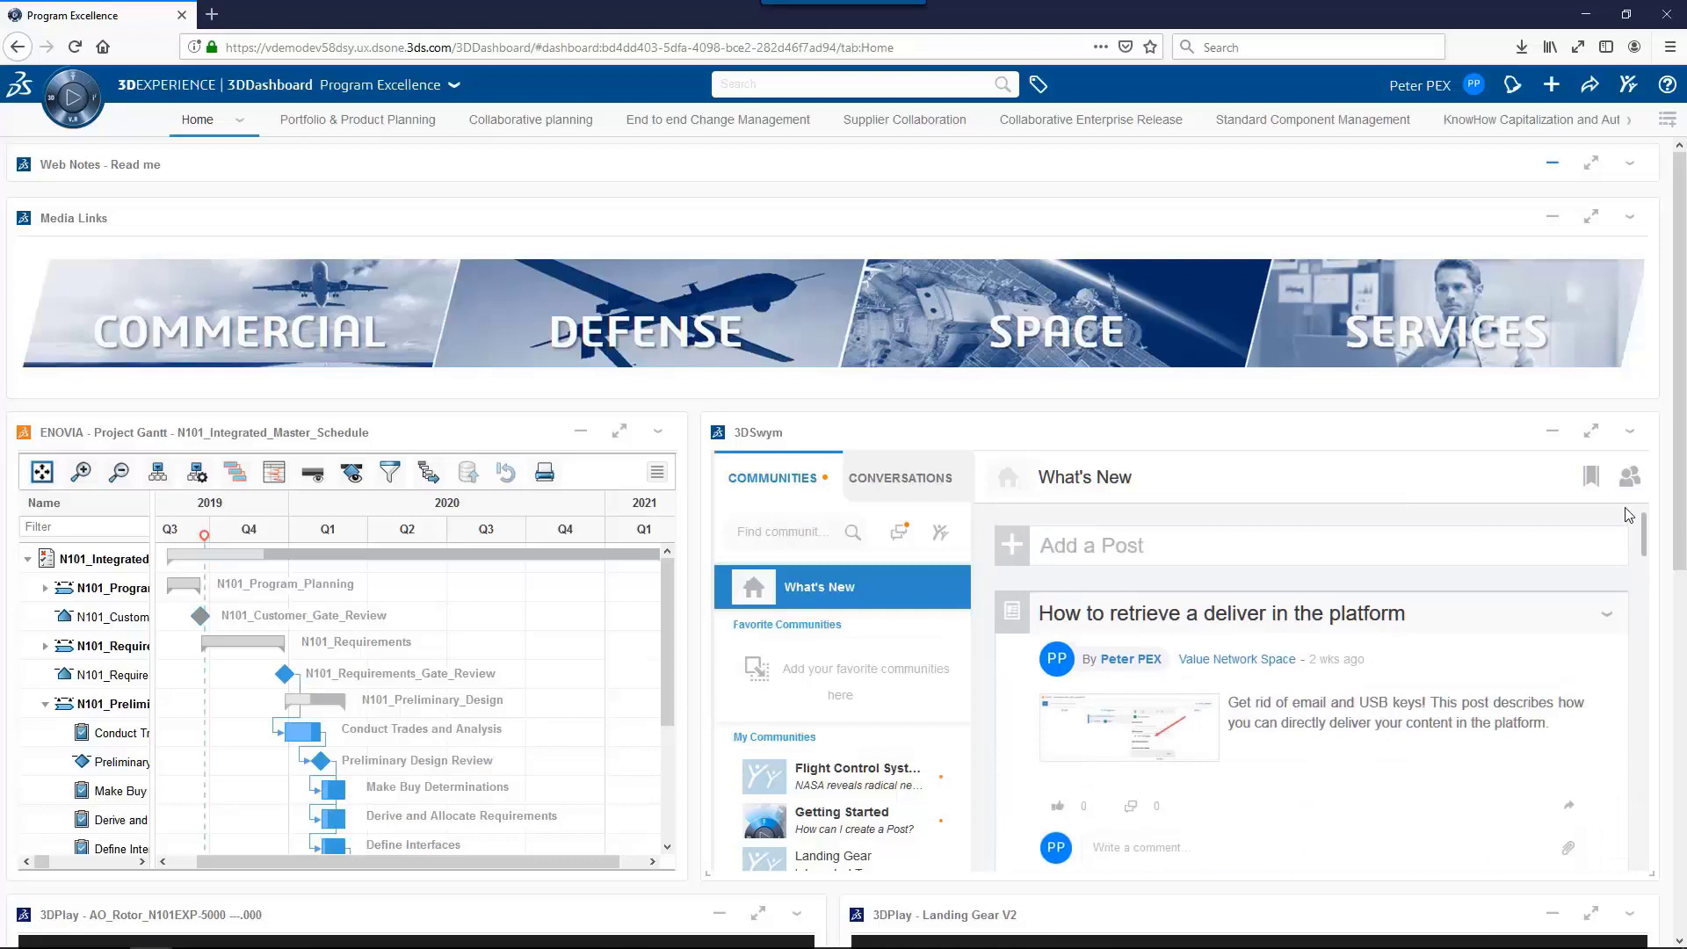
pyautogui.click(830, 776)
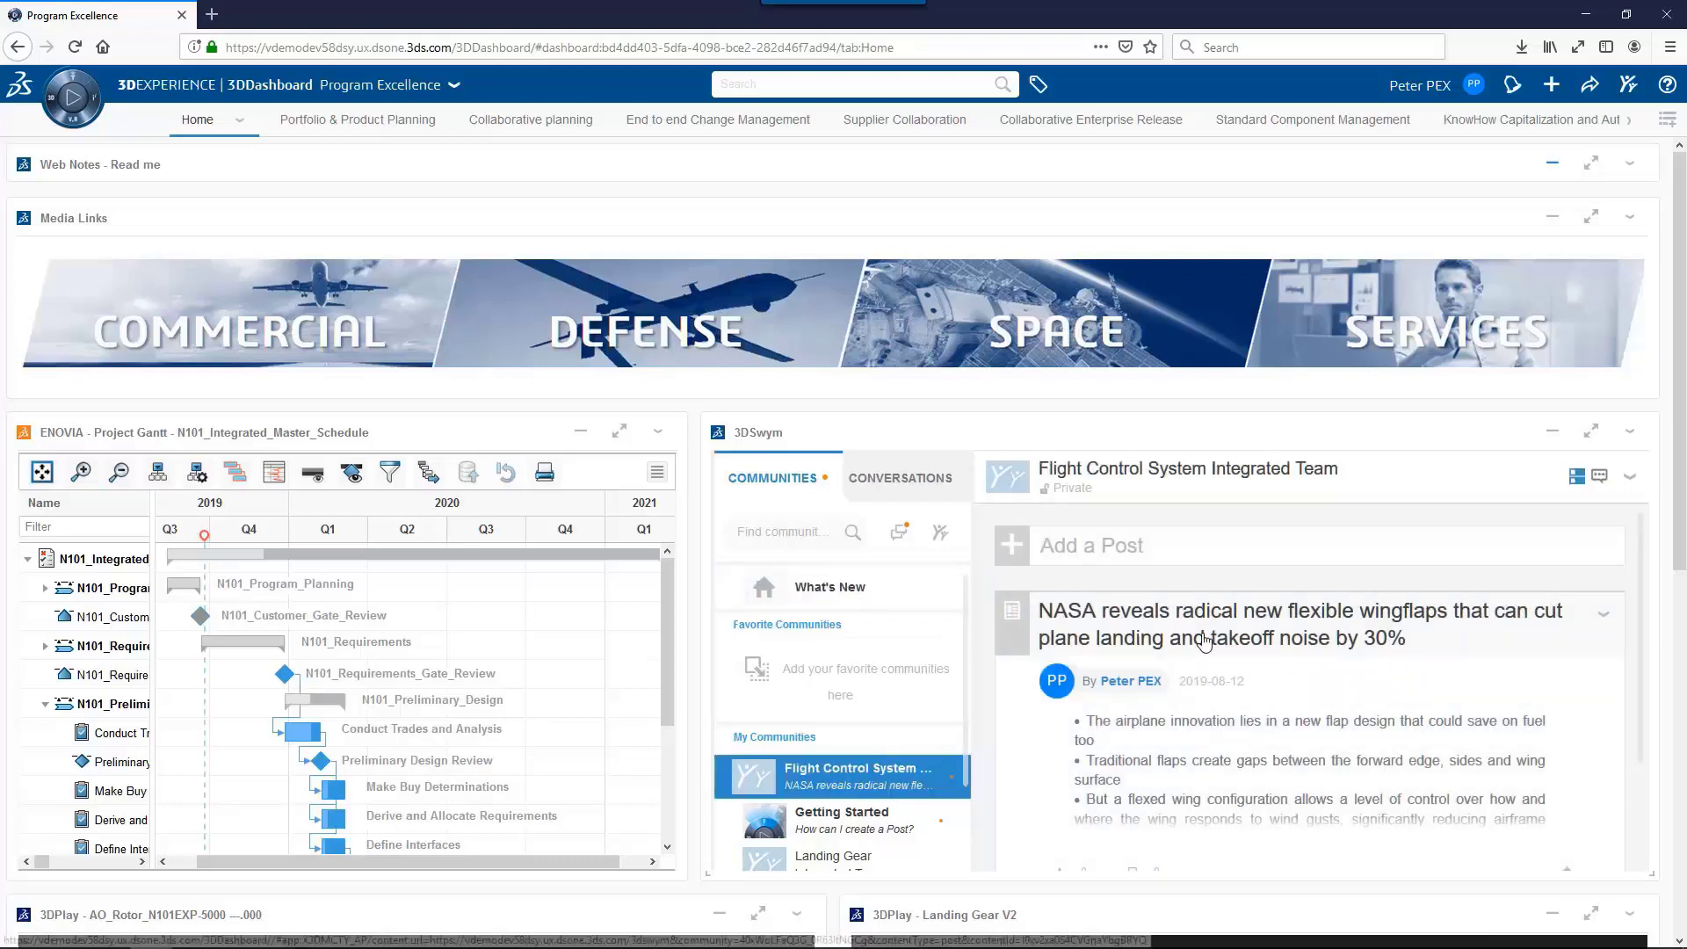
pyautogui.click(1028, 550)
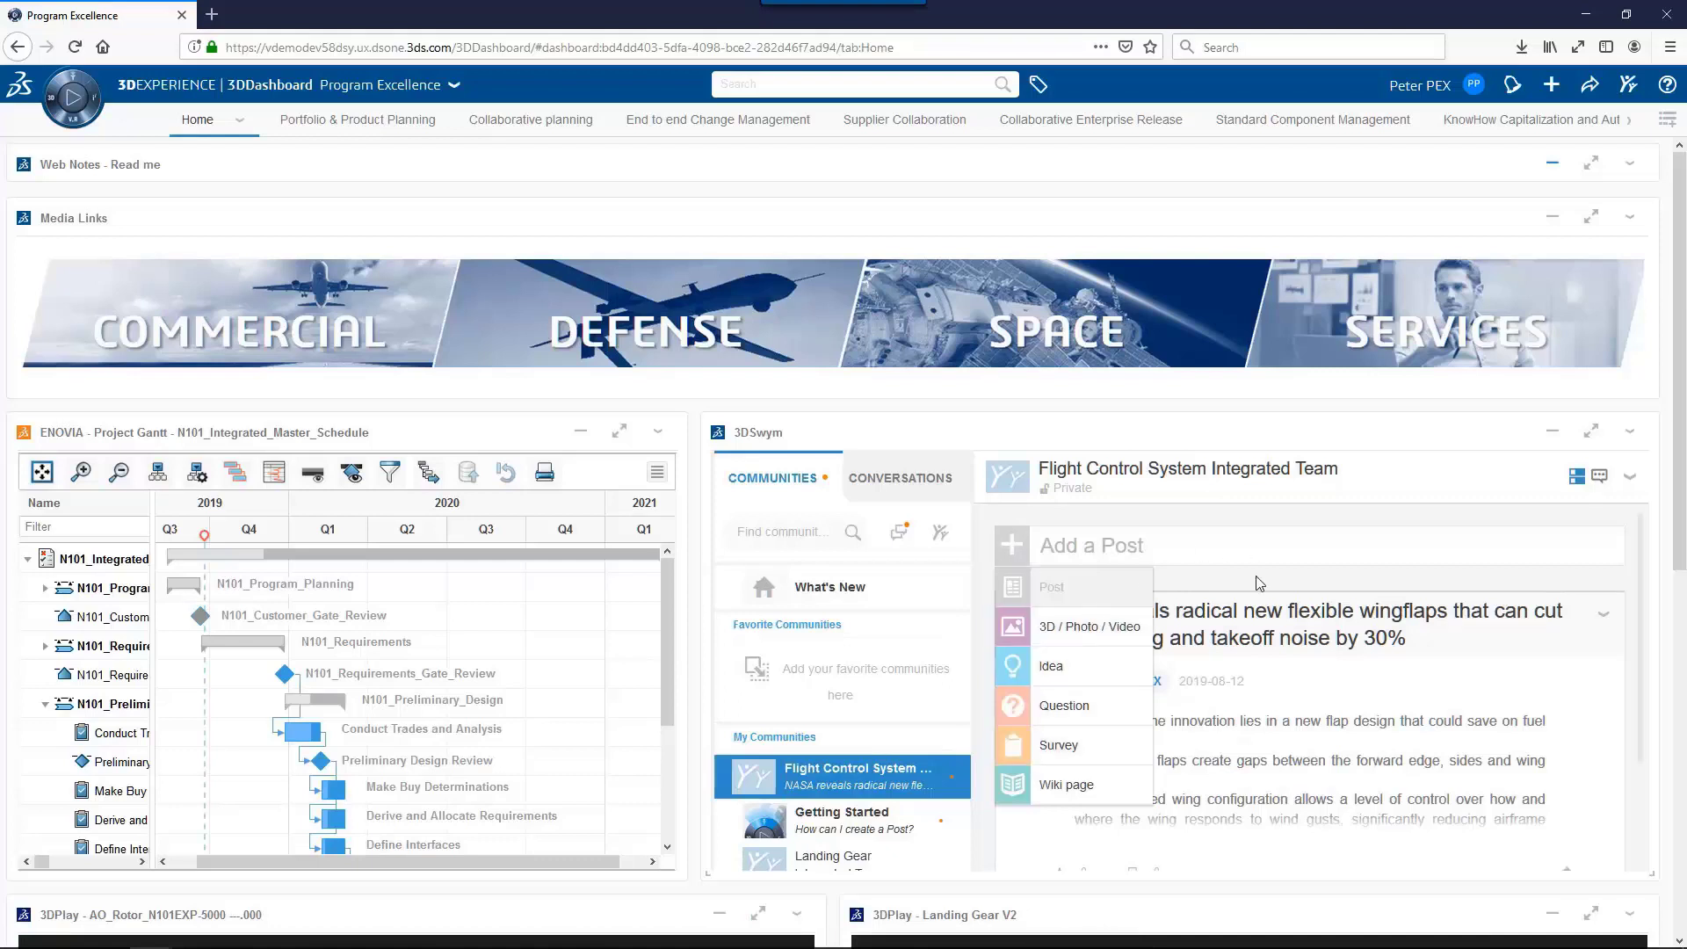
# Inspect the AO_Rotor_N101EXP-5000 aircraft and the Landing Gear V2 model up close in their 3DPlay viewers.
pyautogui.moveTo(1680, 532); pyautogui.dragTo(1681, 805)
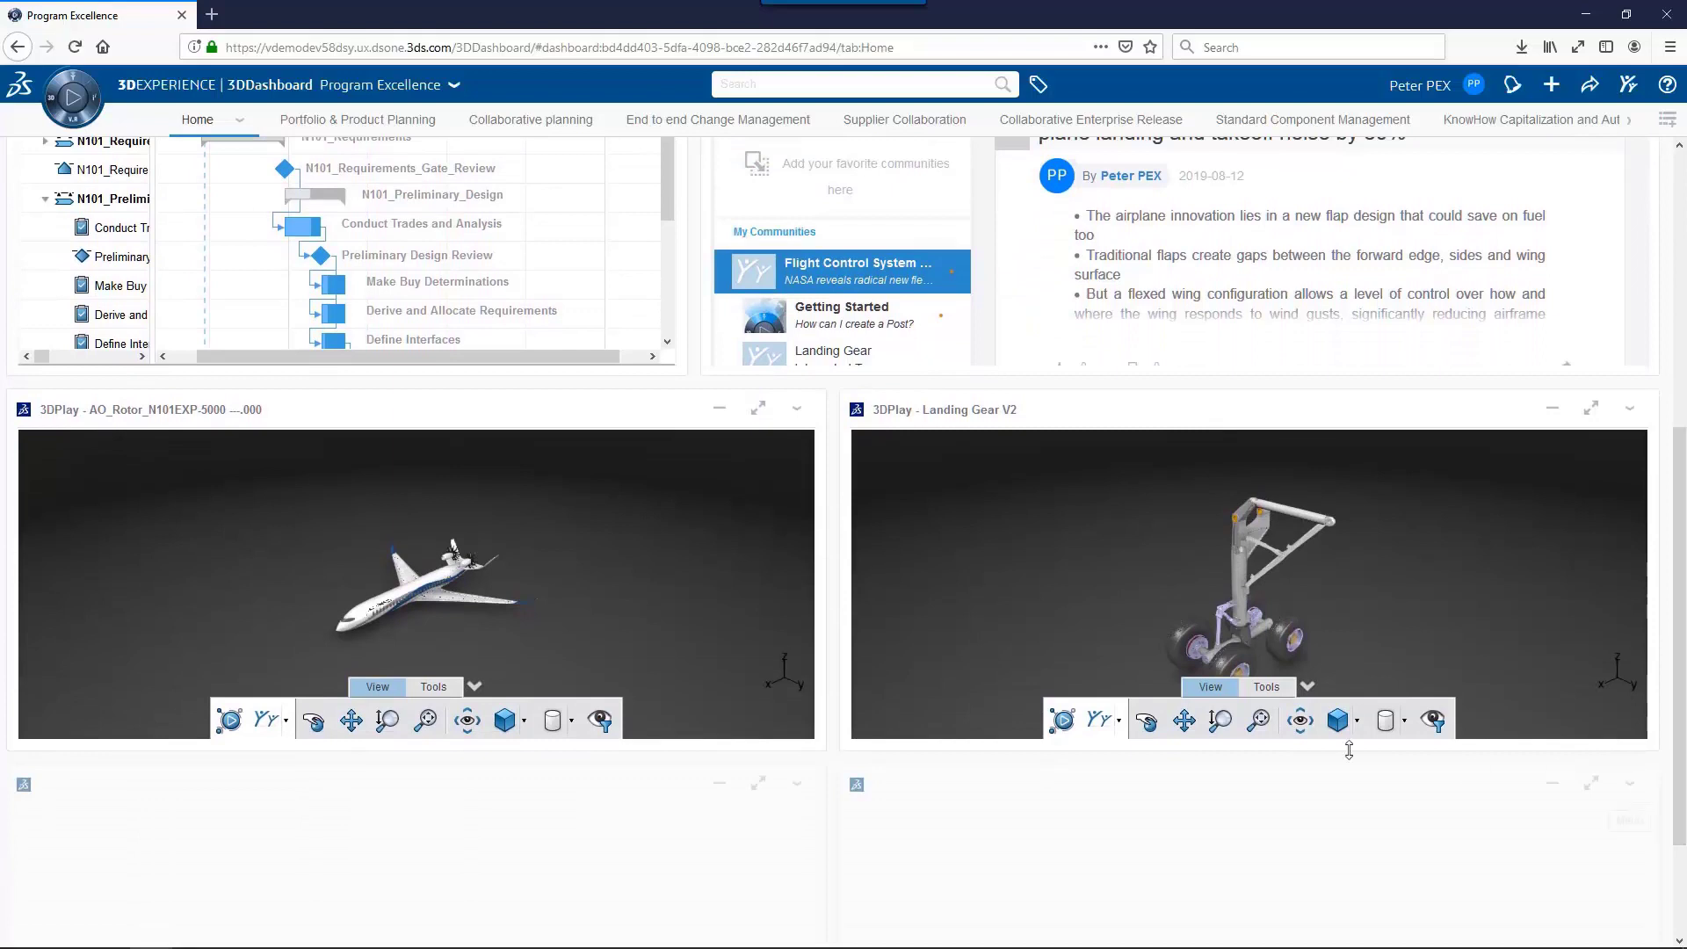
pyautogui.moveTo(528, 615); pyautogui.dragTo(668, 571)
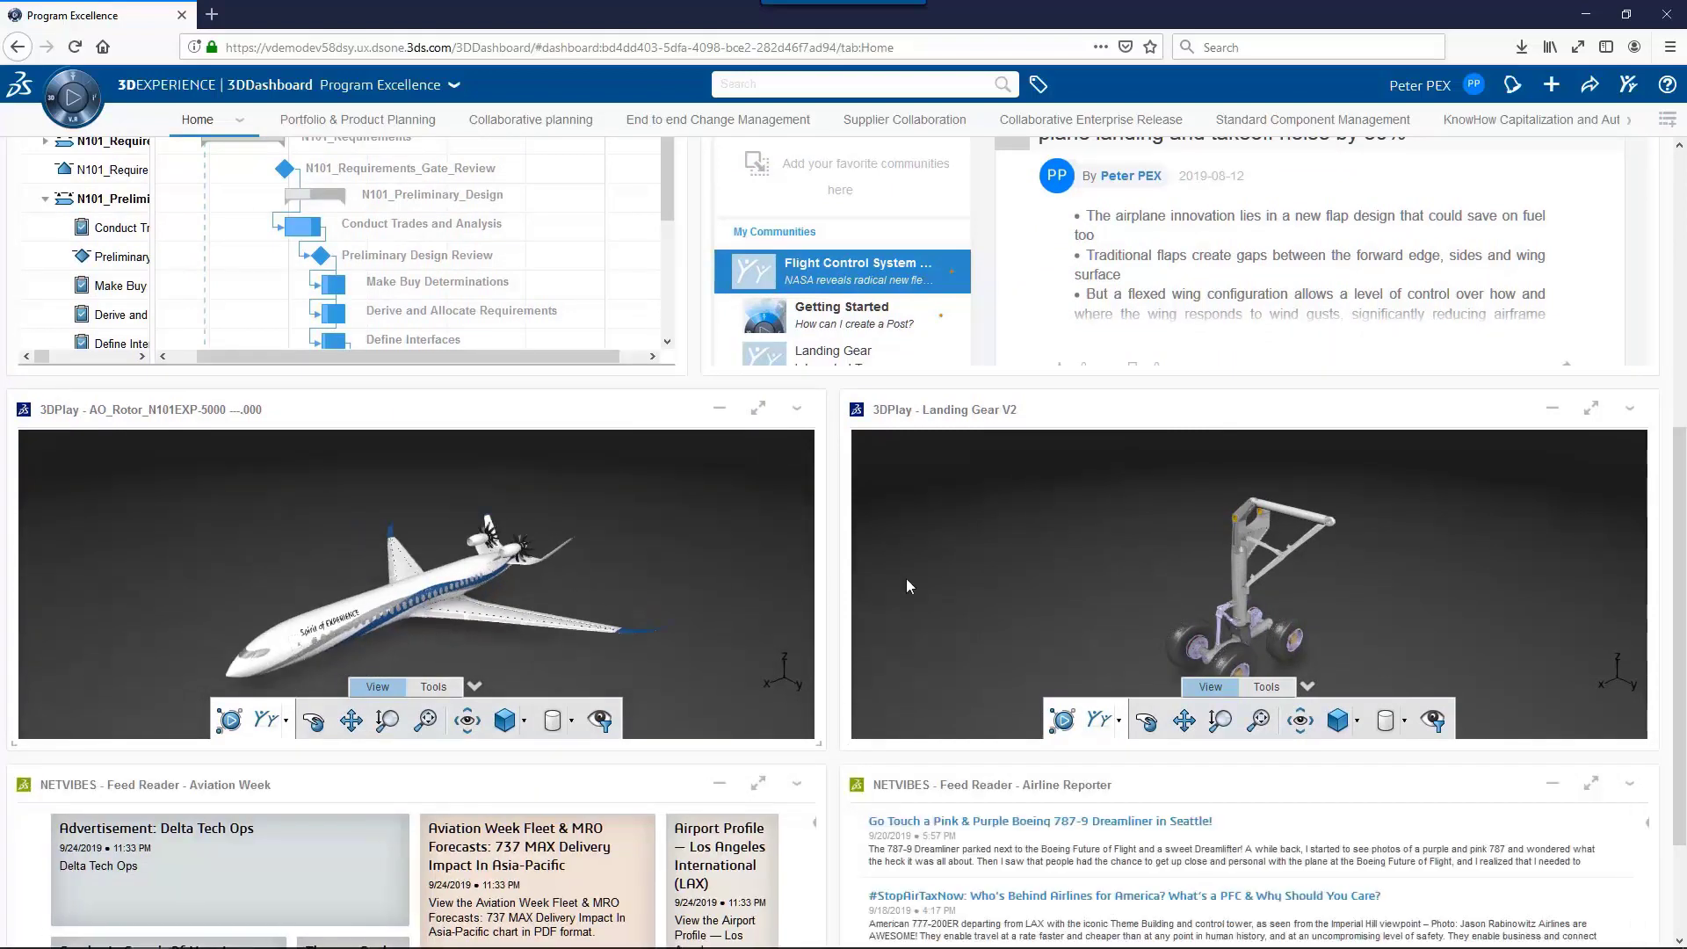
pyautogui.scroll(5, 1084, 600)
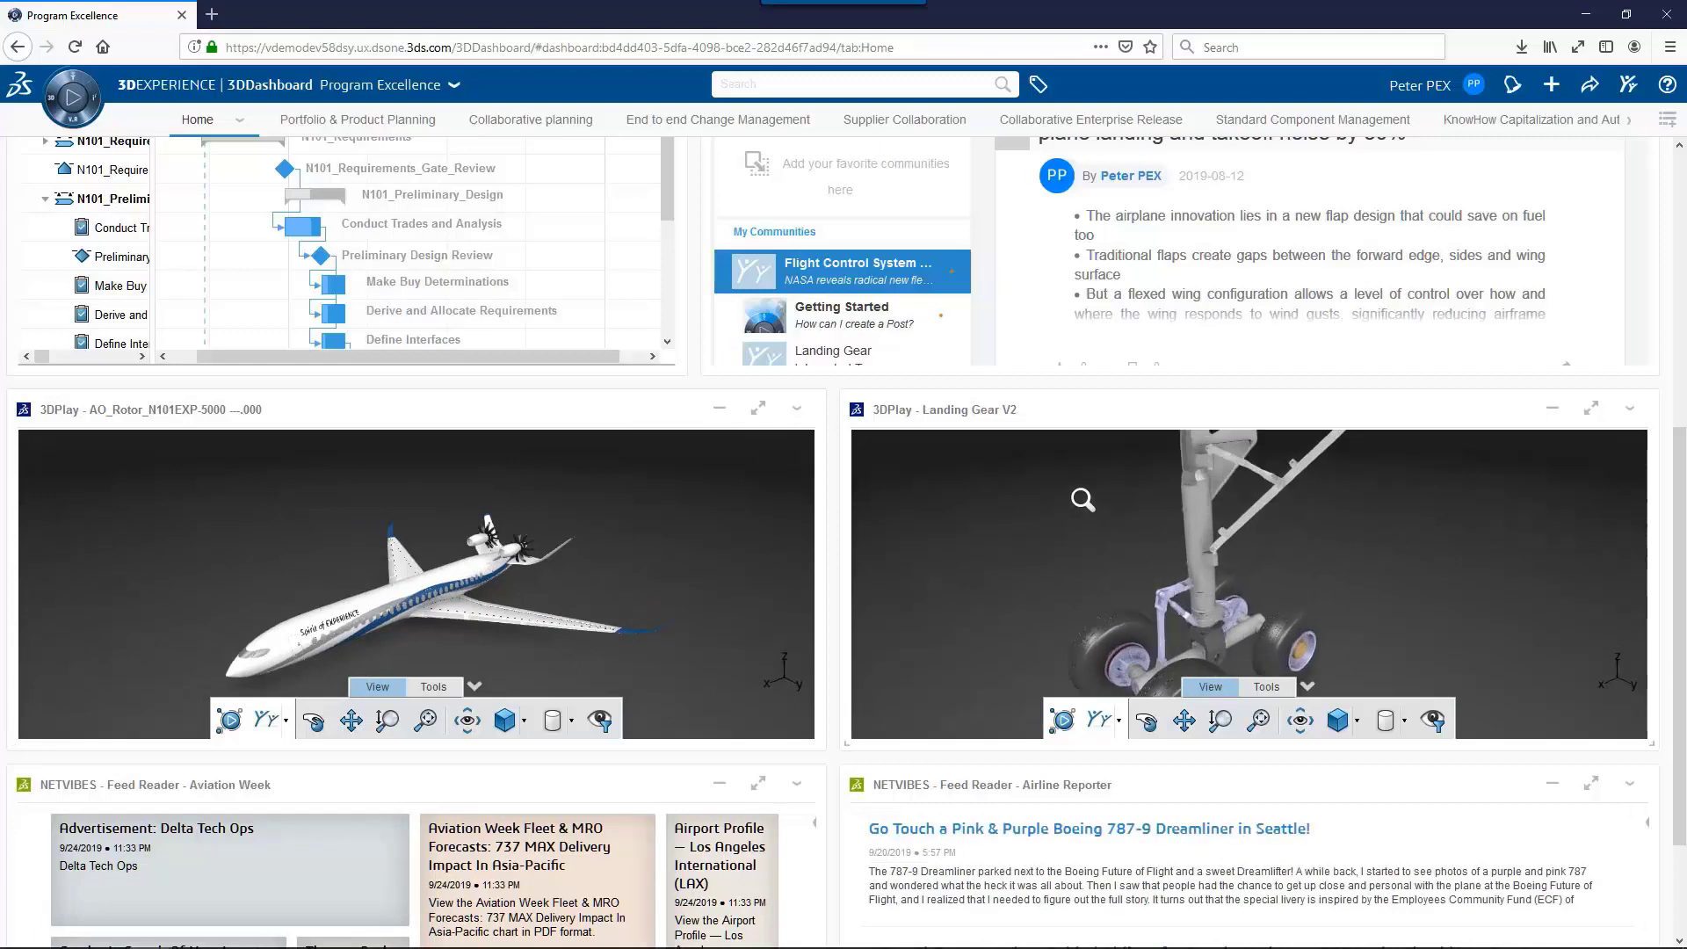
pyautogui.scroll(-5, 1083, 499)
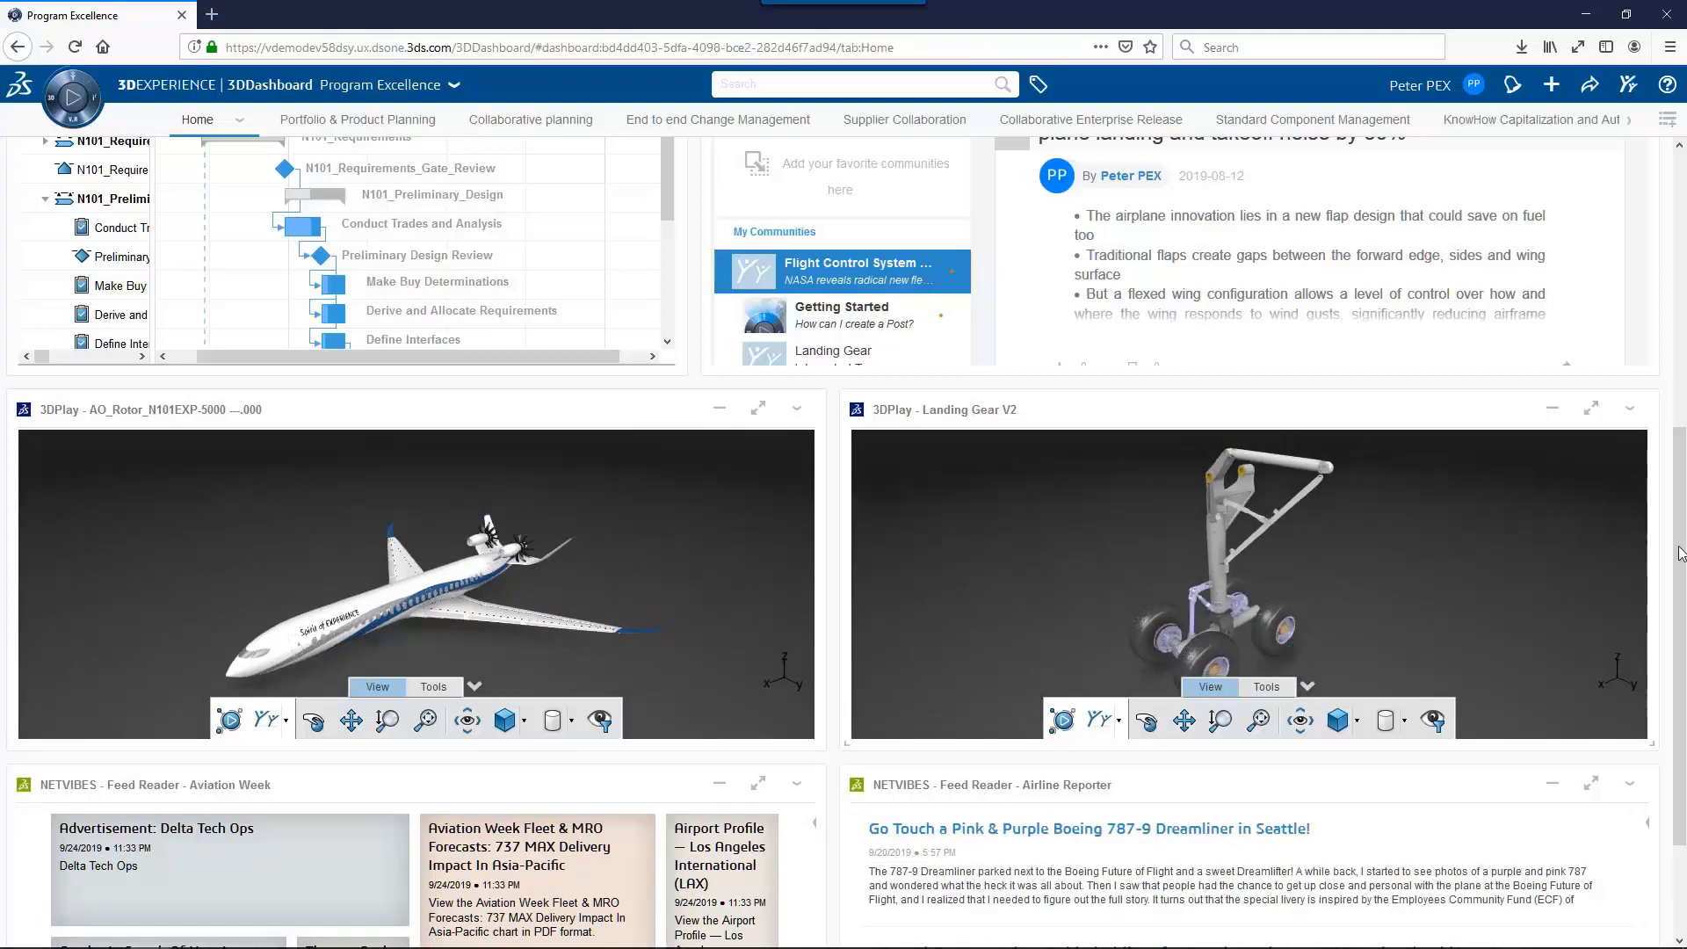
# View the Airline Reporter feed article about the pink and purple Boeing 787-9 Dreamliner, and return to the dashboard.
pyautogui.moveTo(1680, 554); pyautogui.dragTo(1682, 642)
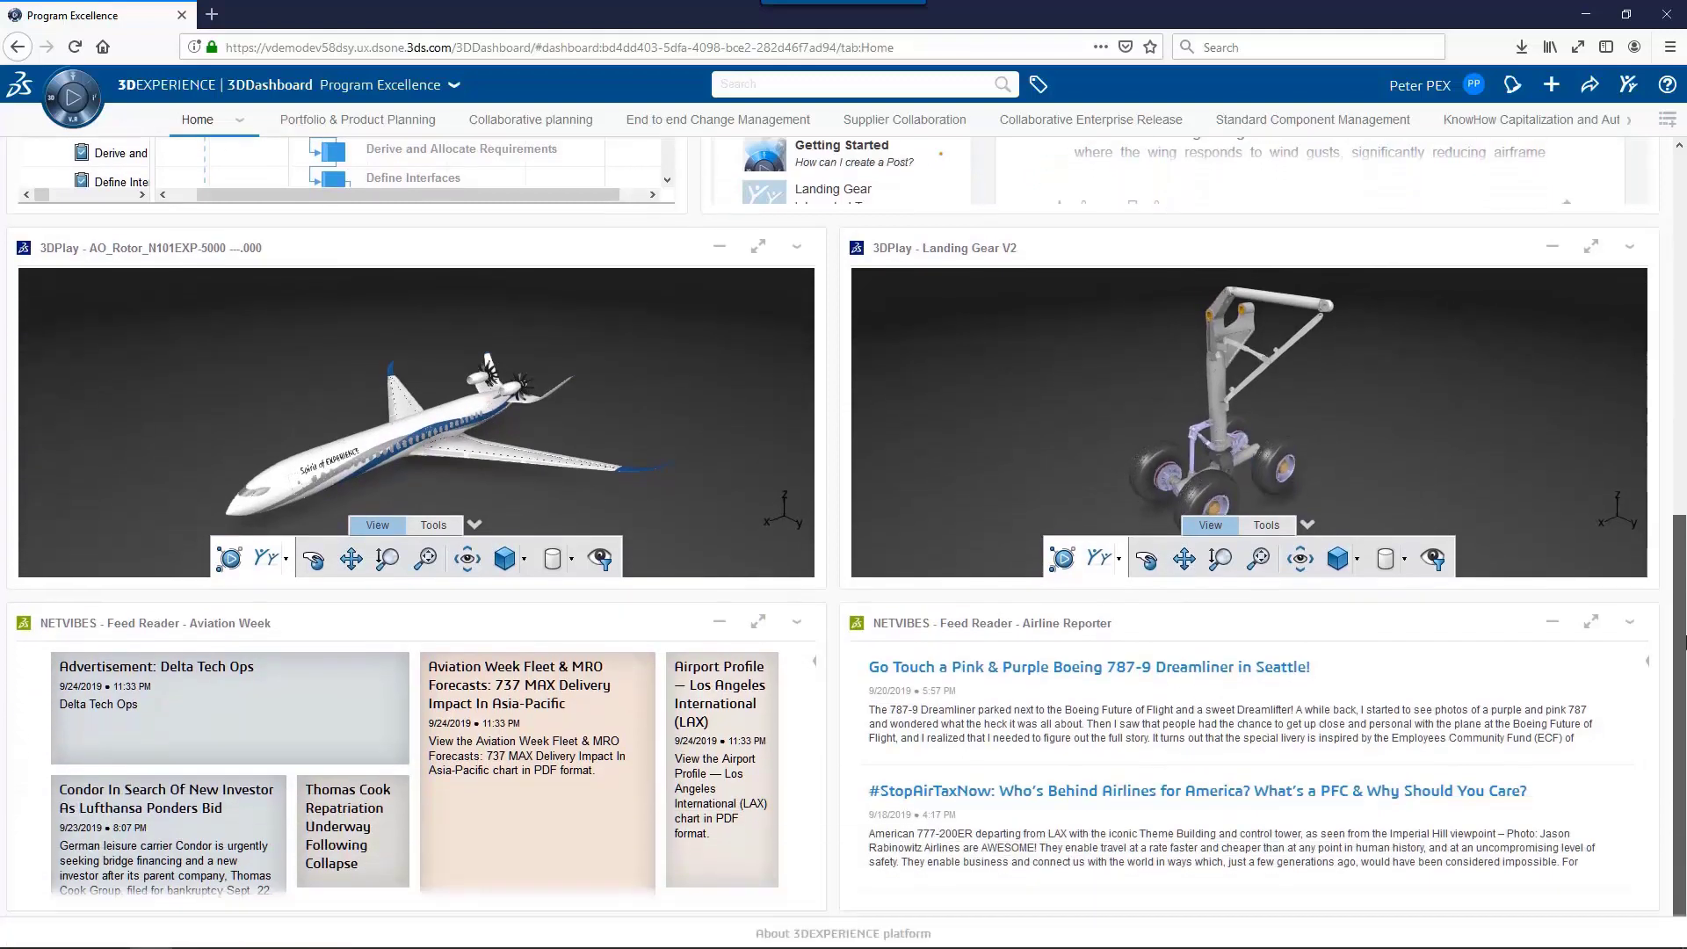
pyautogui.click(1023, 675)
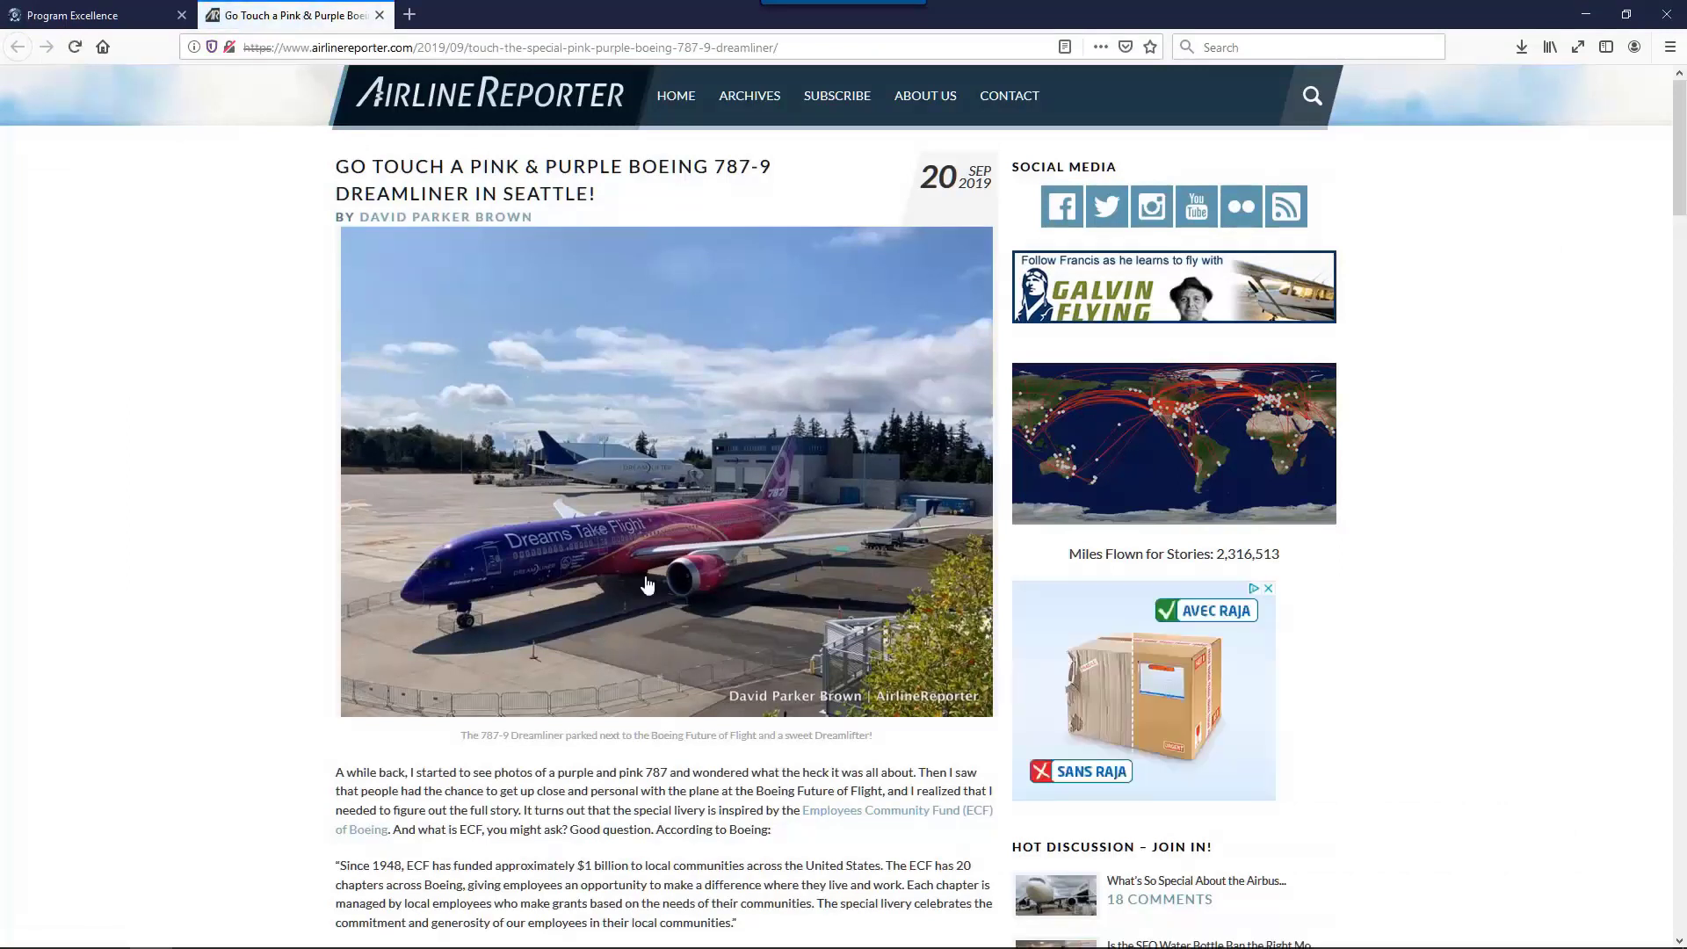
pyautogui.click(379, 16)
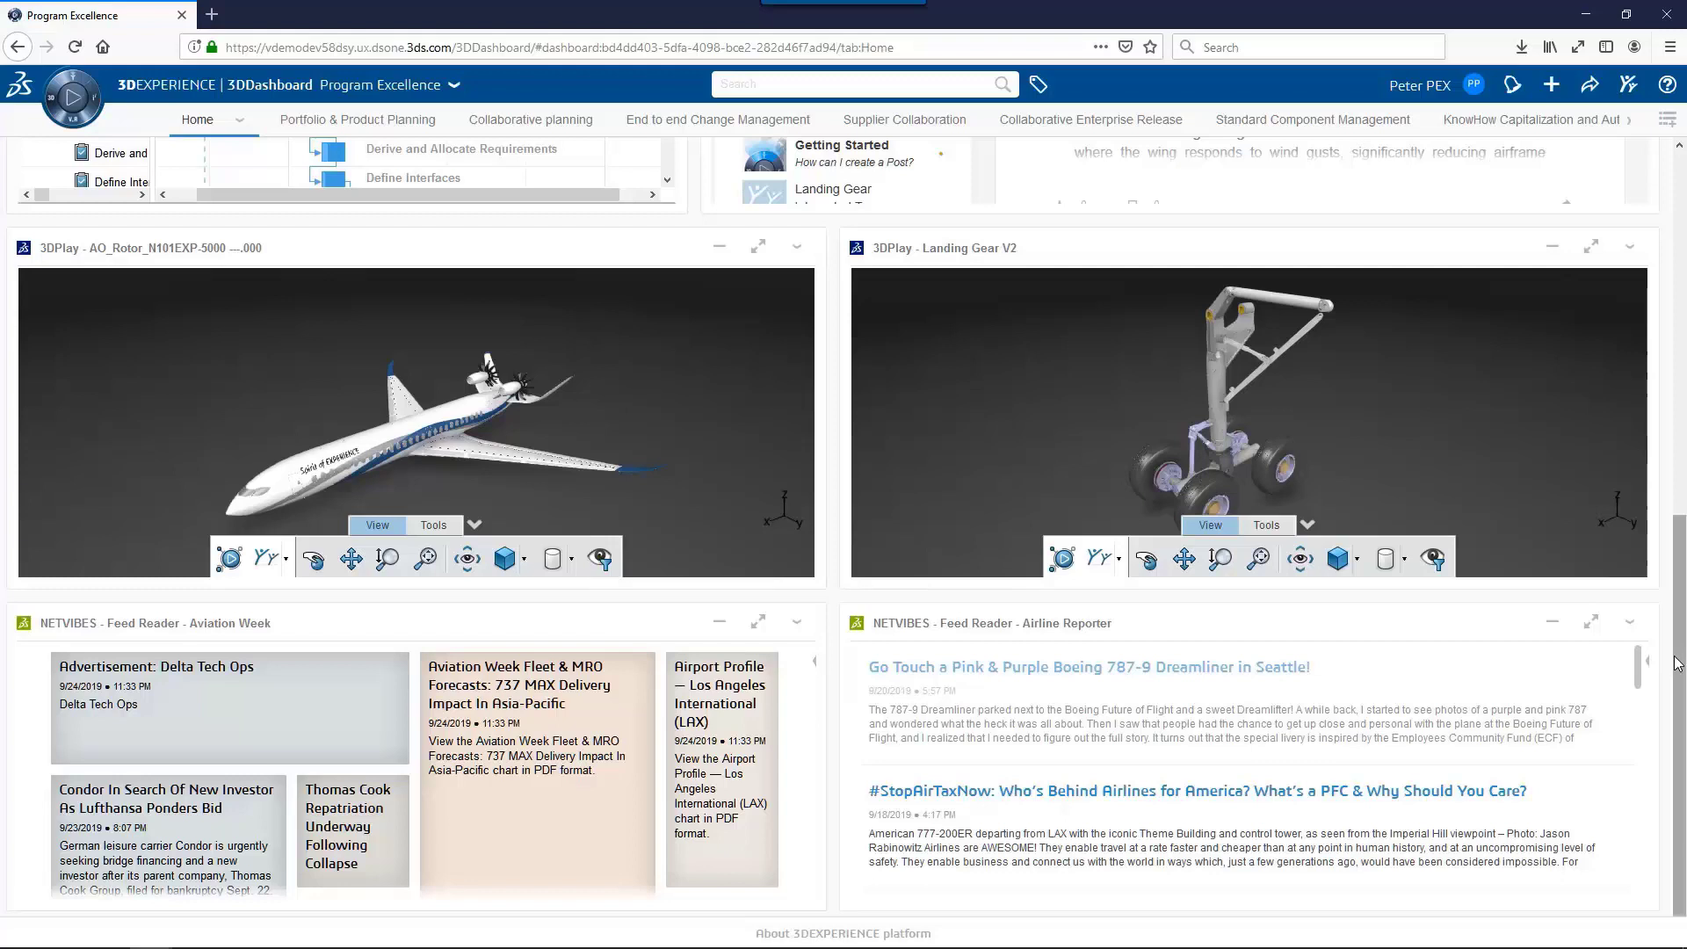
# Open Enterprise Variability on the Portfolio & Product Planning page and examine the values of the N101 Derivatives and Region variants.
pyautogui.moveTo(1680, 635); pyautogui.dragTo(1681, 263)
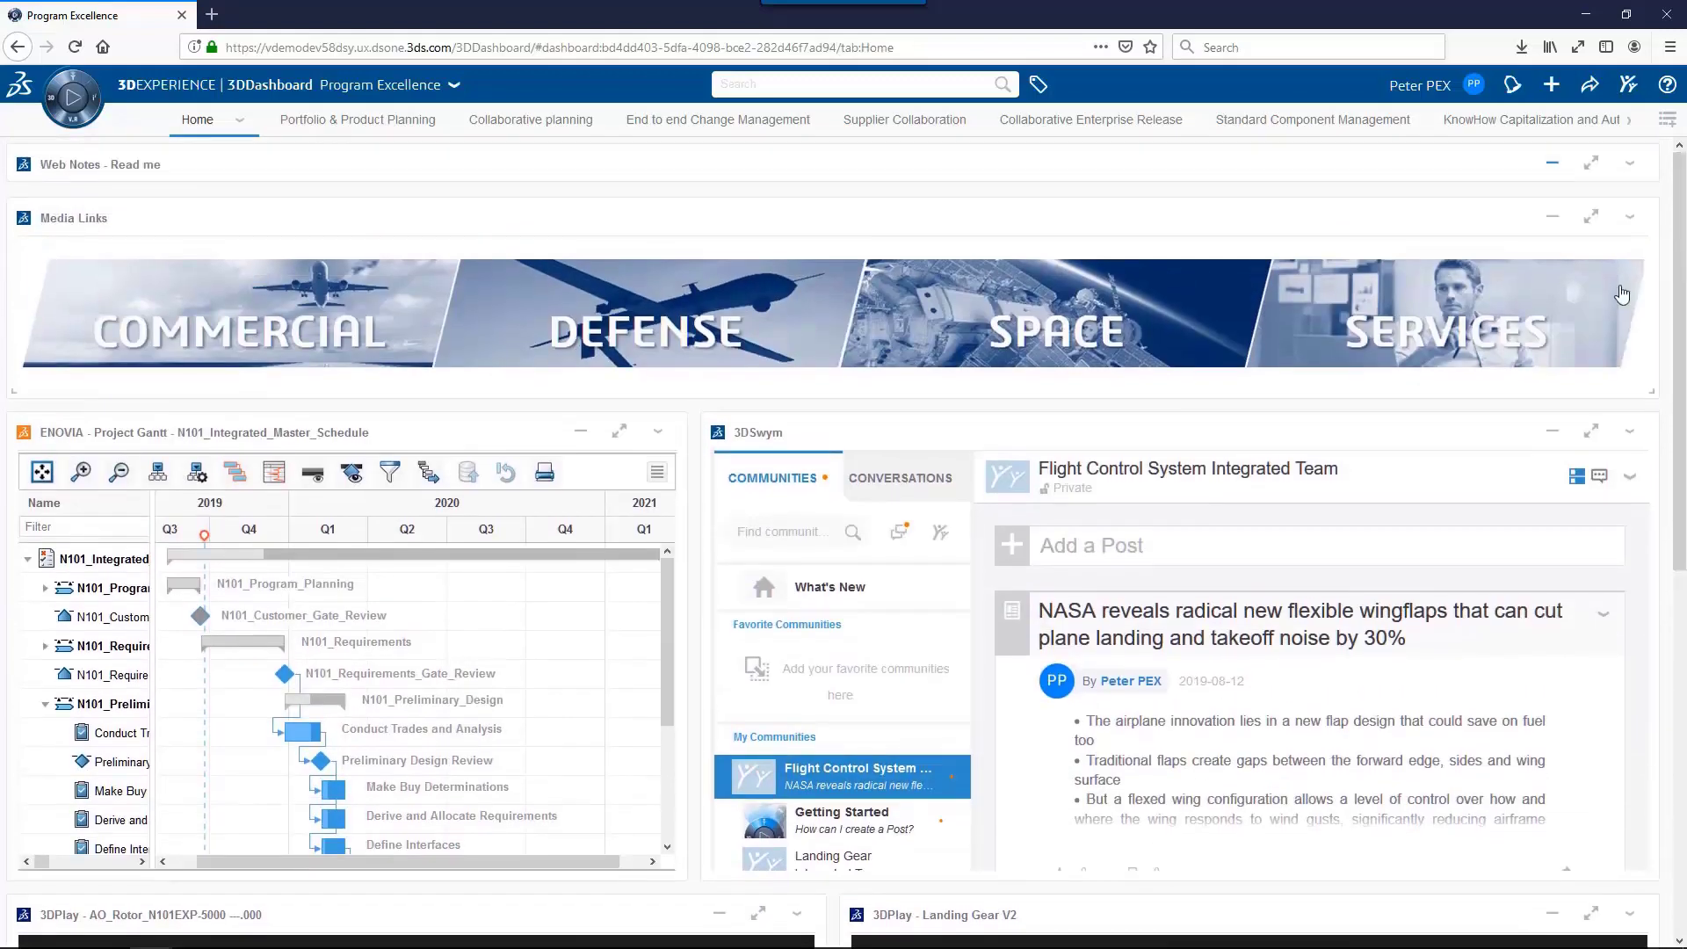
pyautogui.click(362, 121)
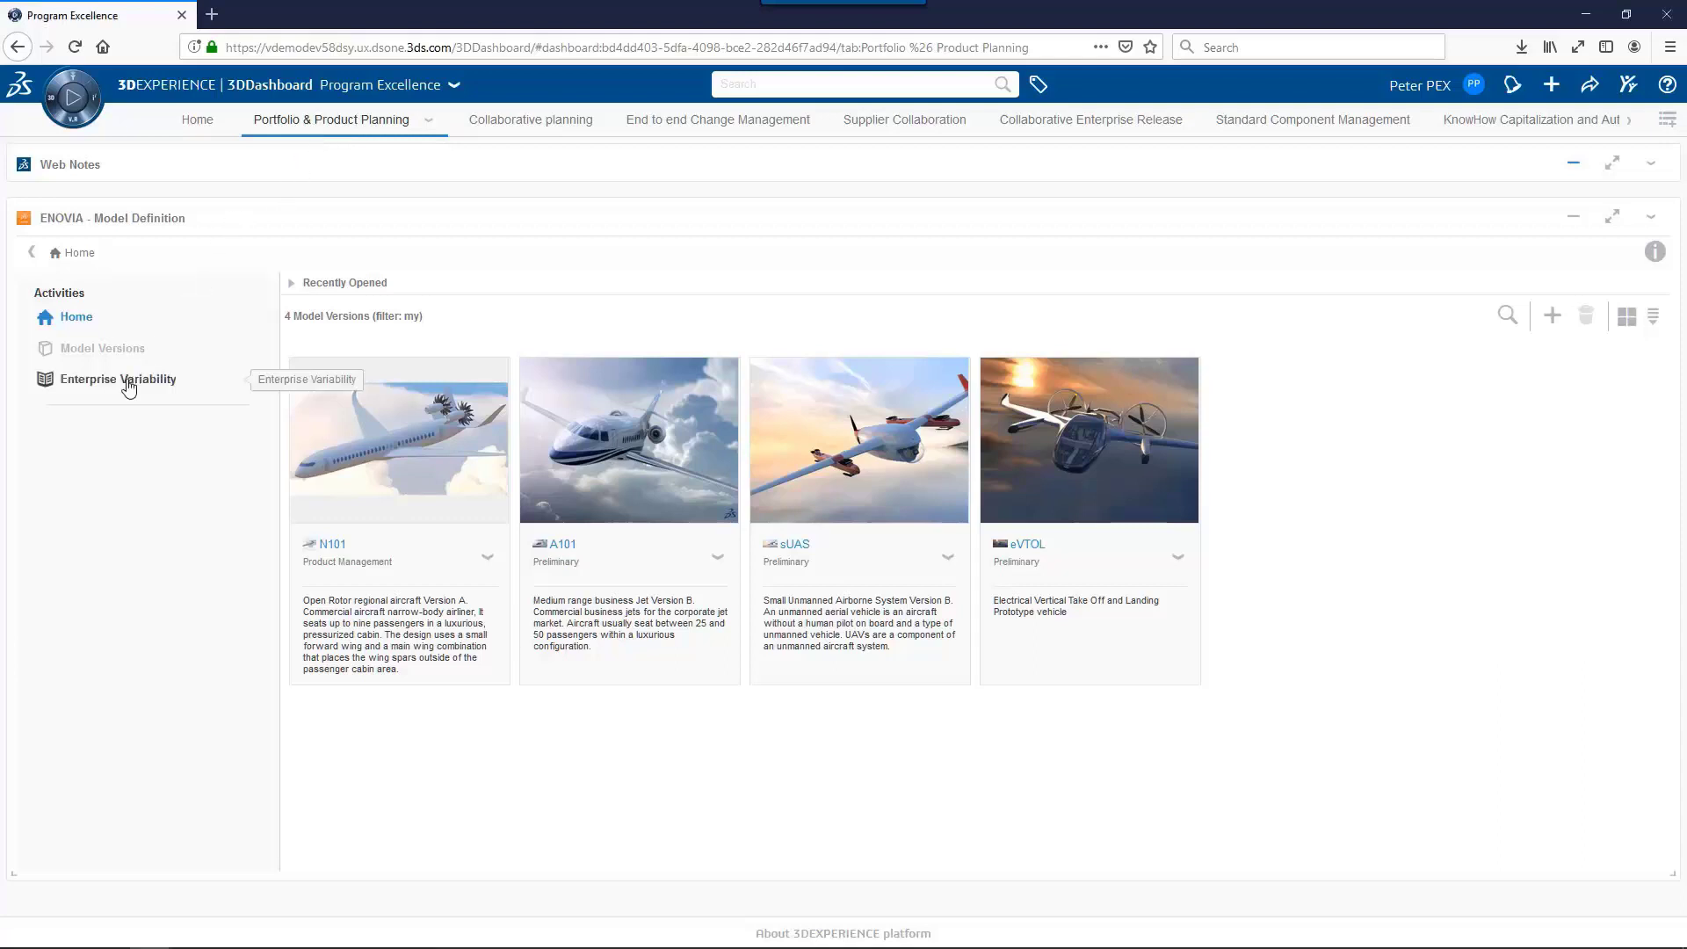
pyautogui.click(130, 382)
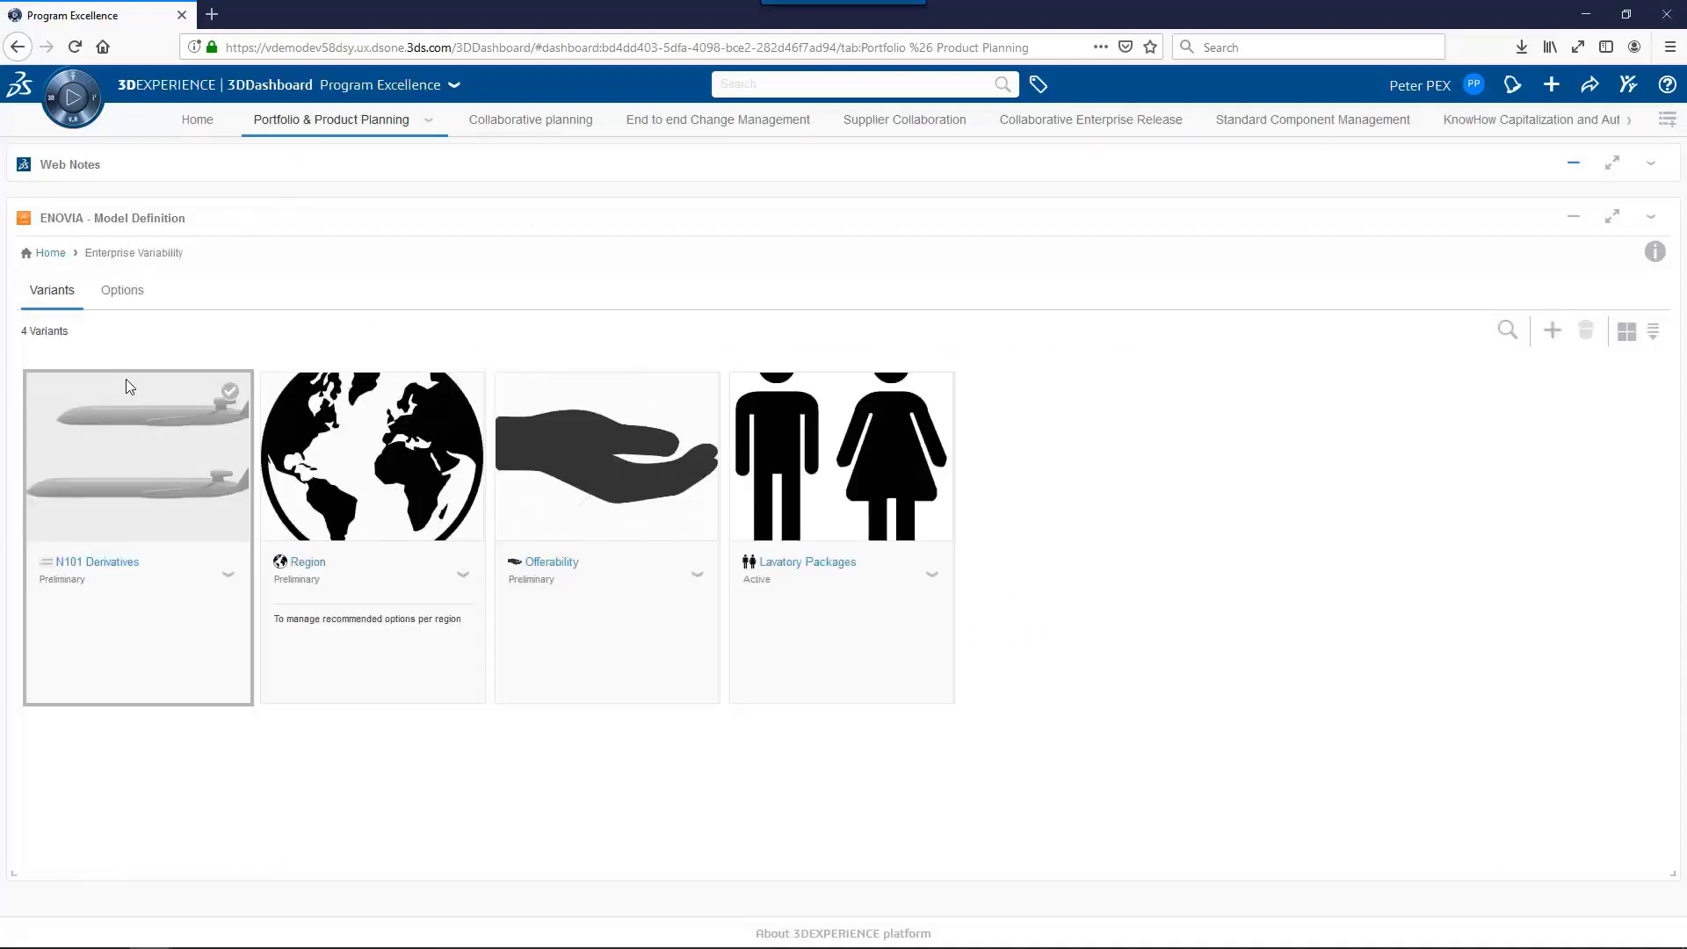
pyautogui.click(115, 480)
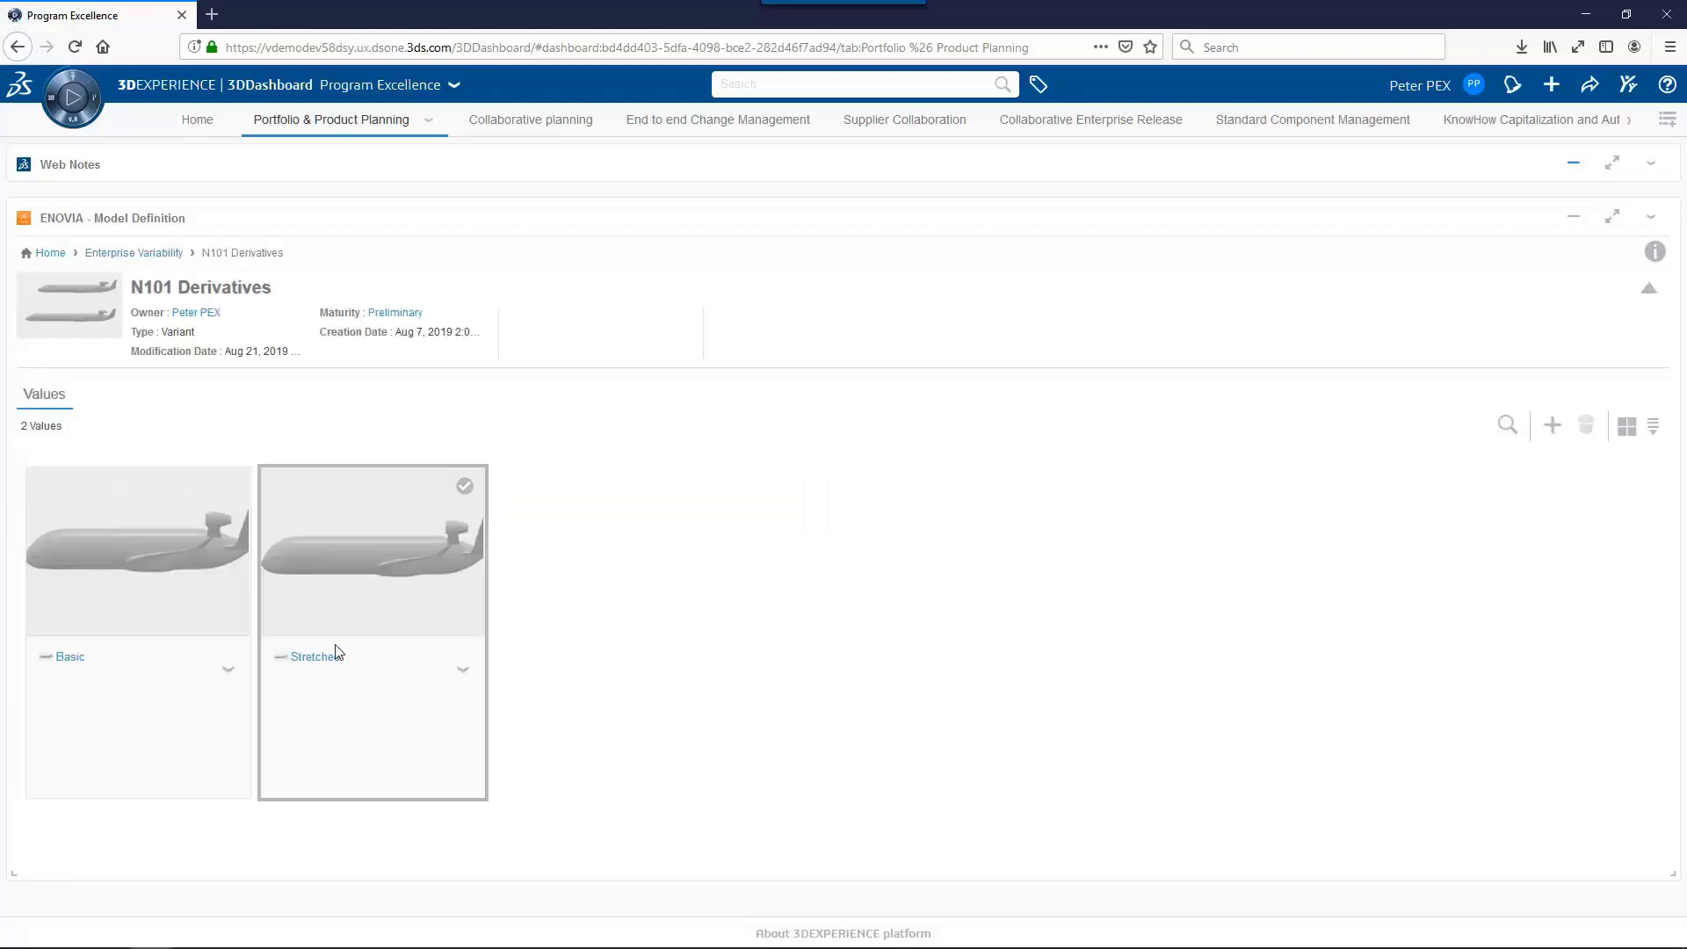
pyautogui.click(130, 253)
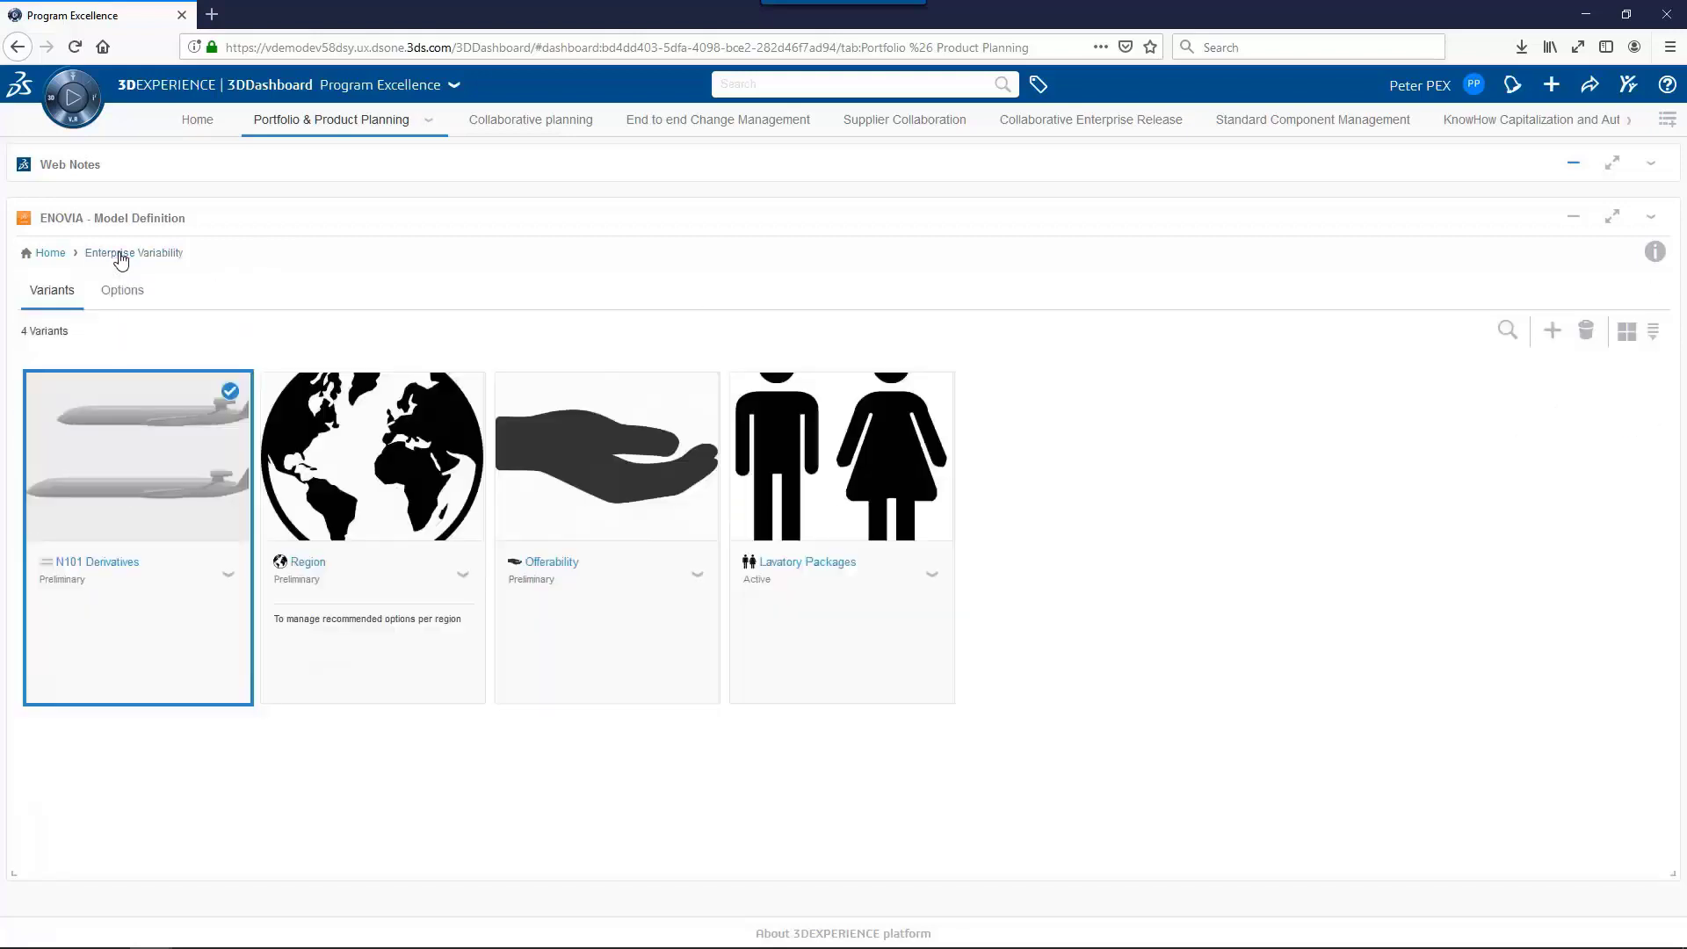
pyautogui.click(367, 465)
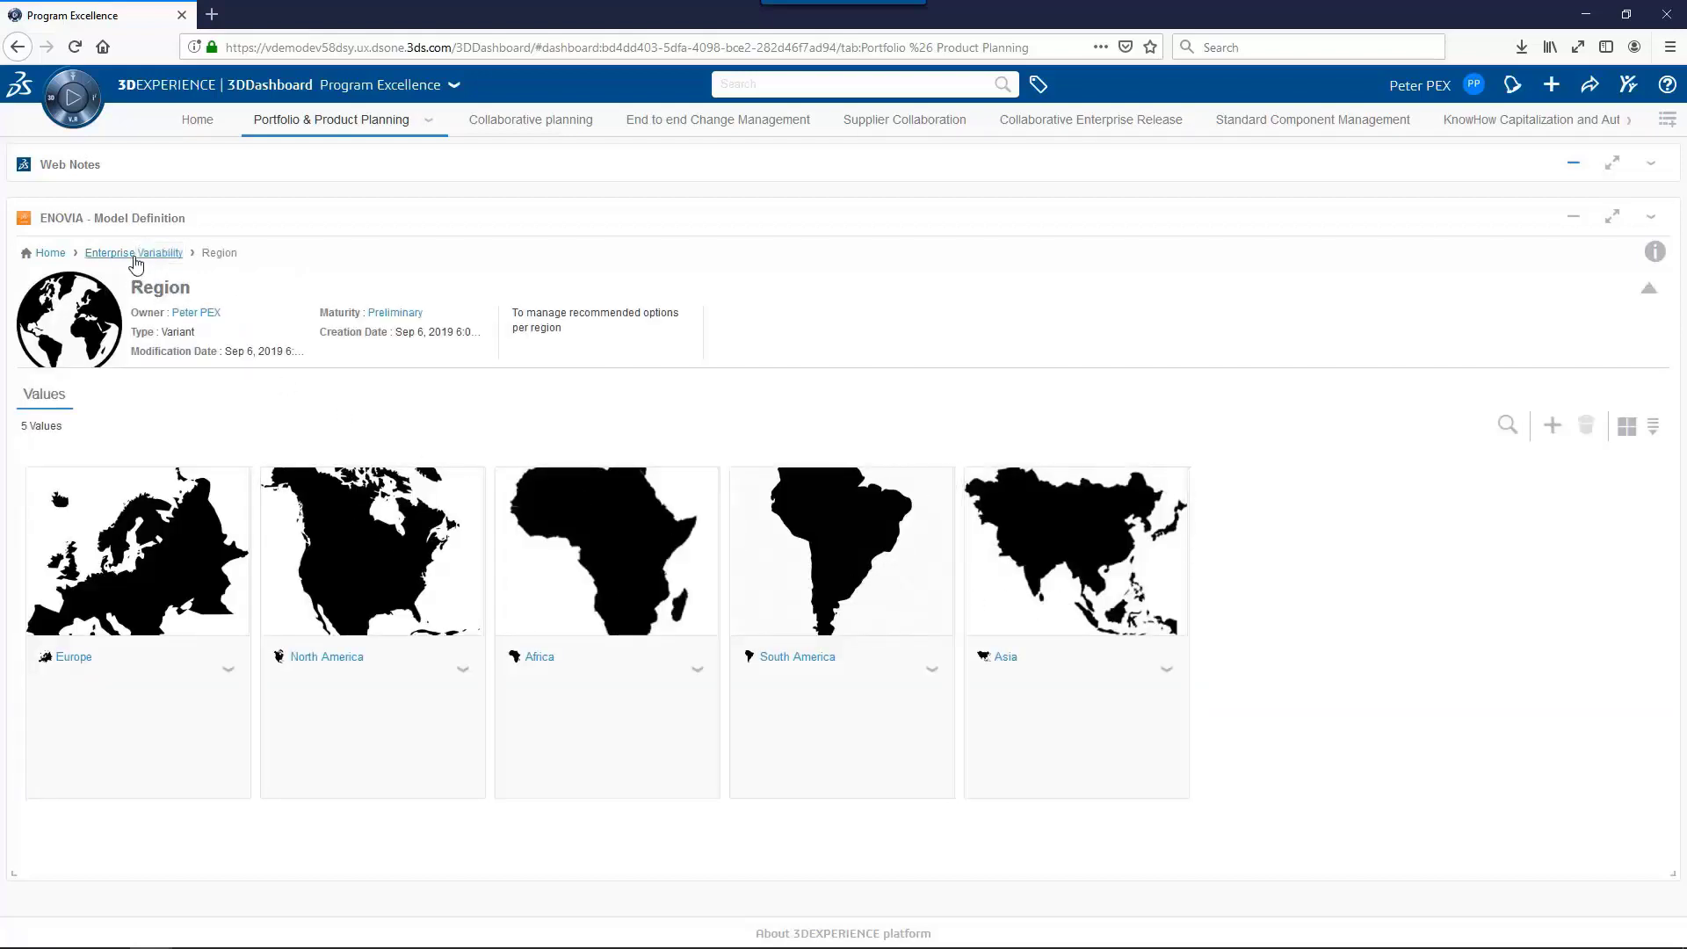
pyautogui.click(136, 253)
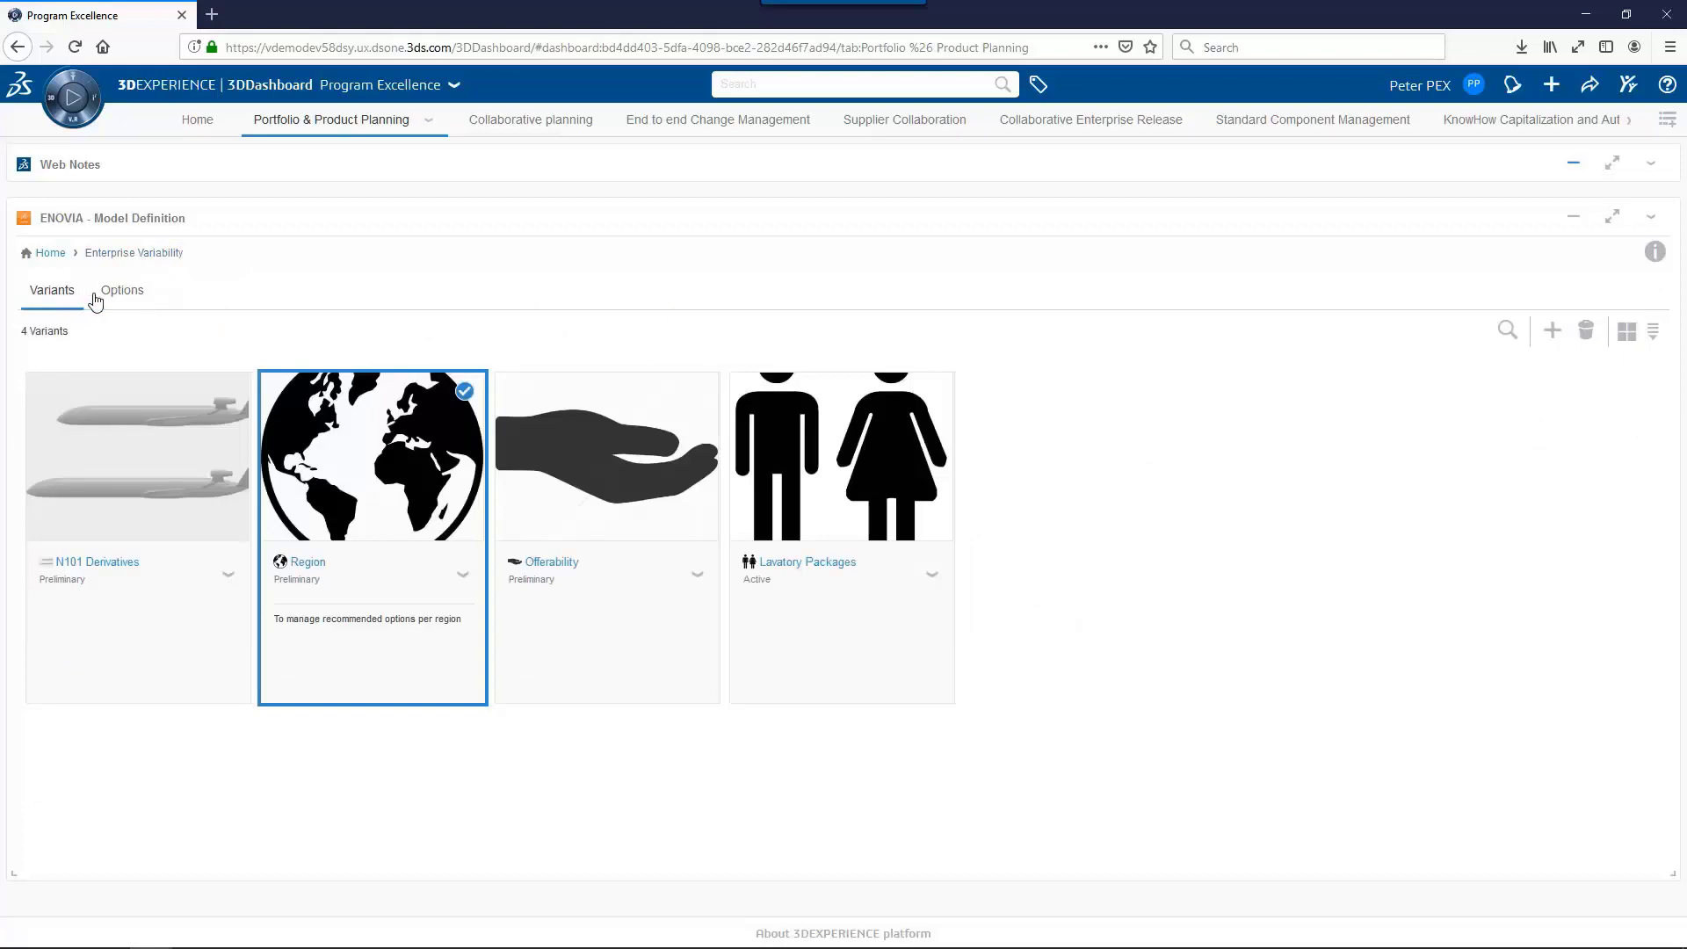
# Review the enterprise option groups from ATA09 Towing and Taxiing through ATA24 Electrical Power, previewing the options they contain.
pyautogui.click(121, 292)
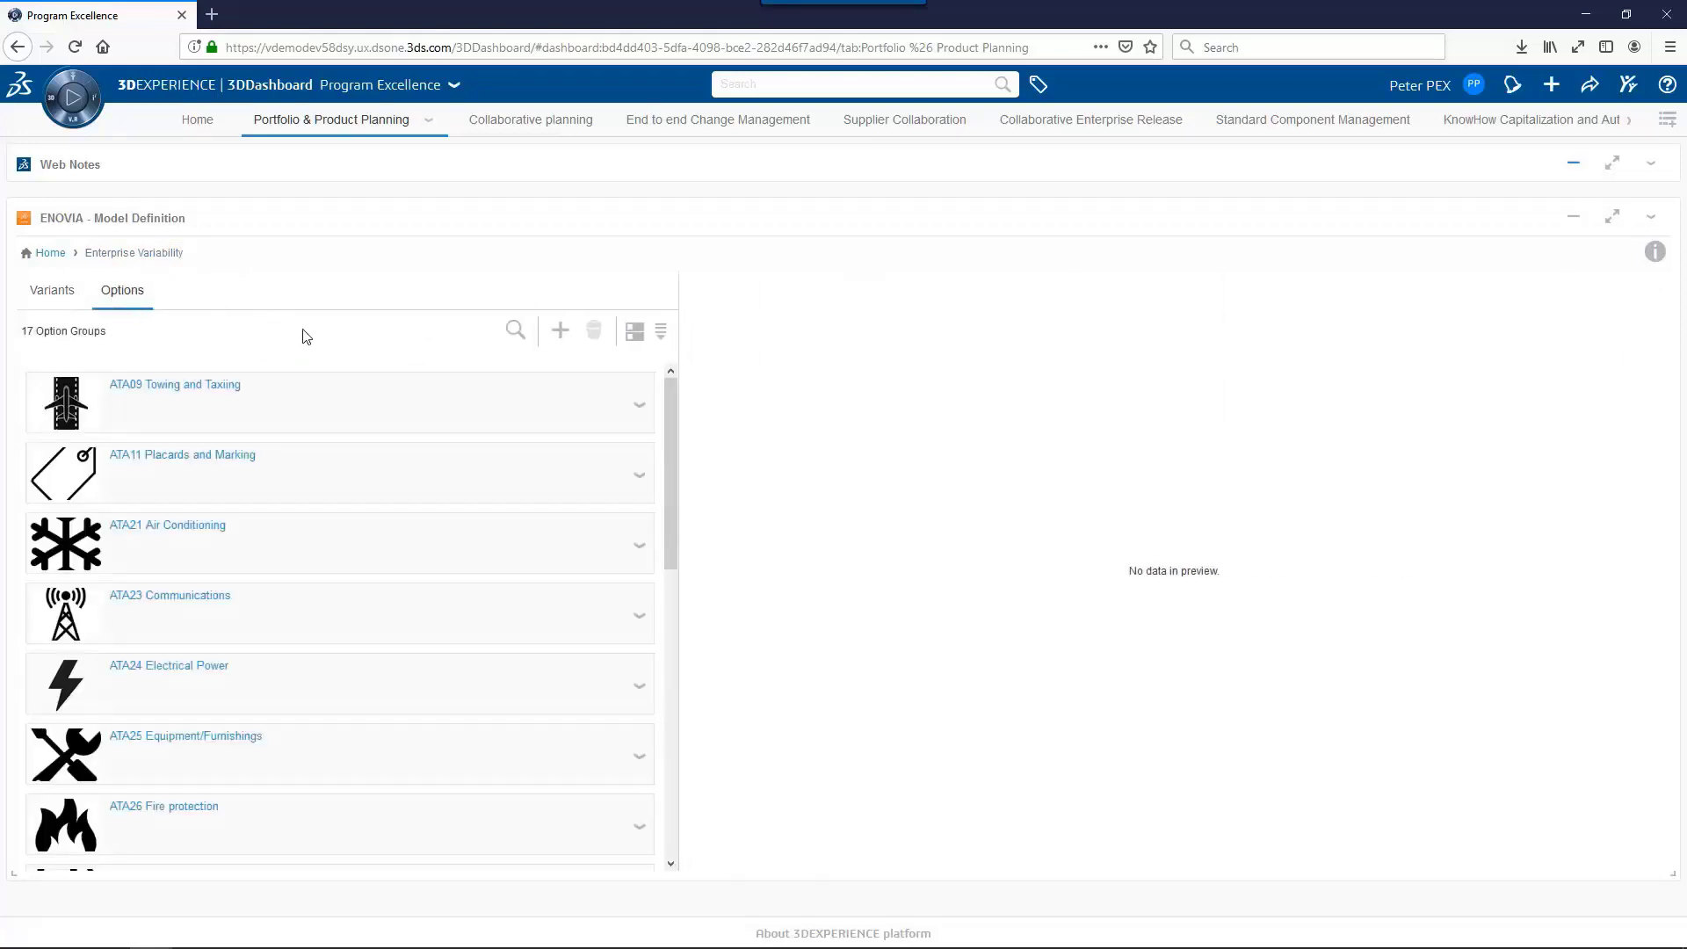
pyautogui.click(152, 389)
pyautogui.click(170, 466)
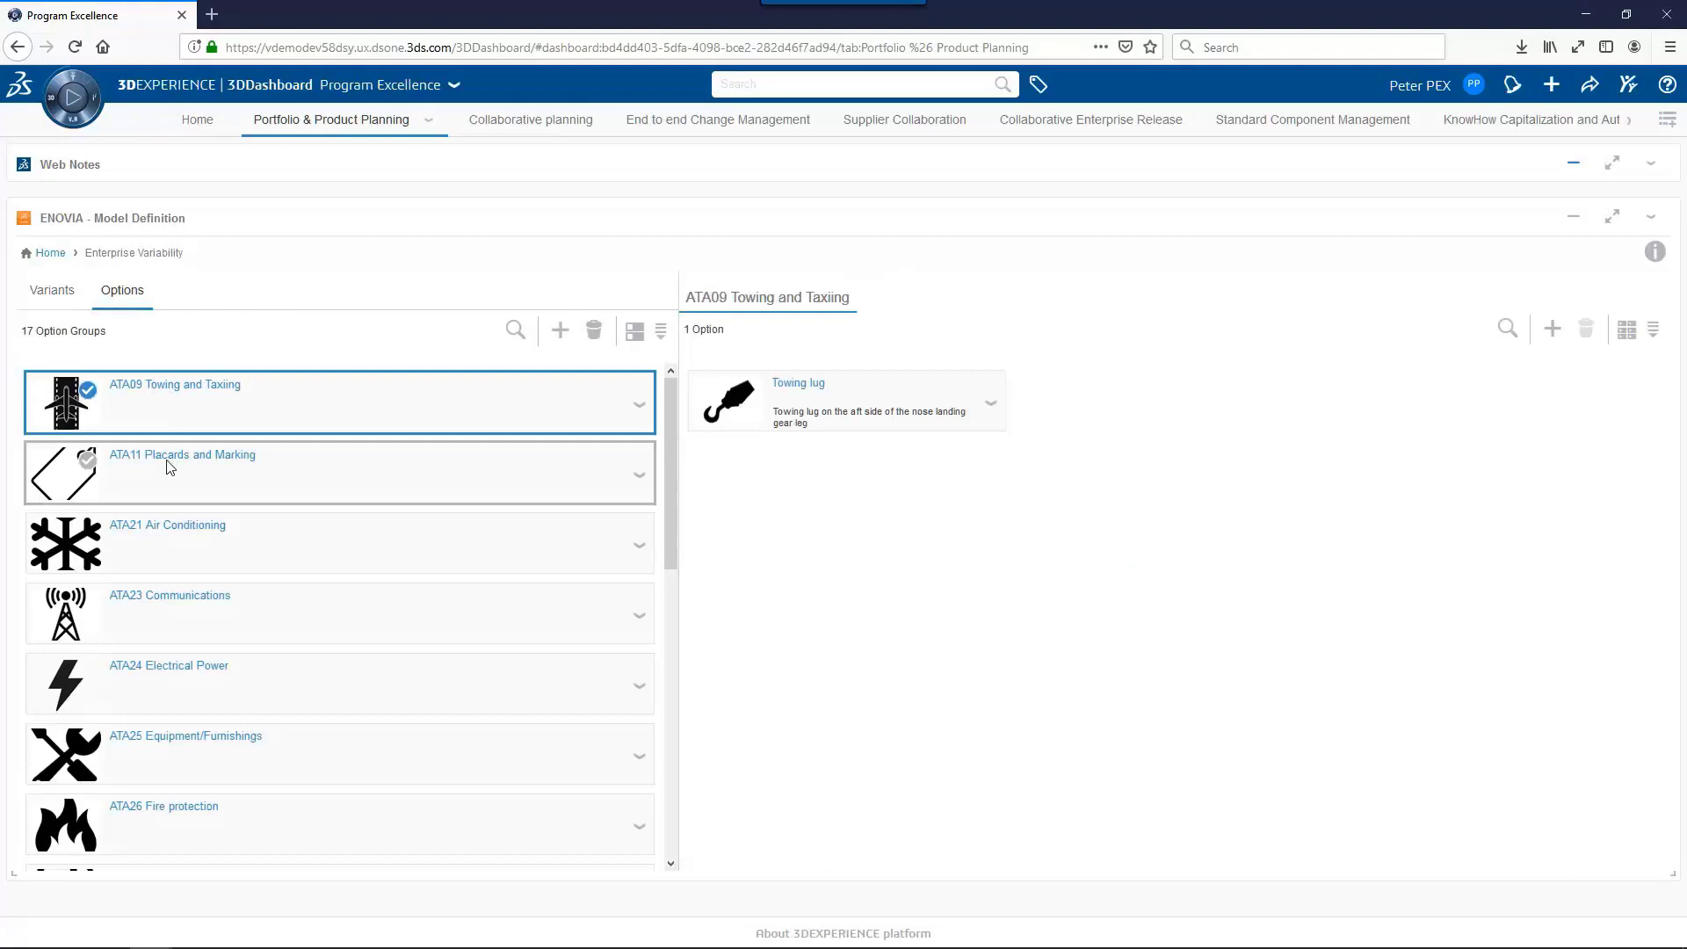
pyautogui.click(184, 538)
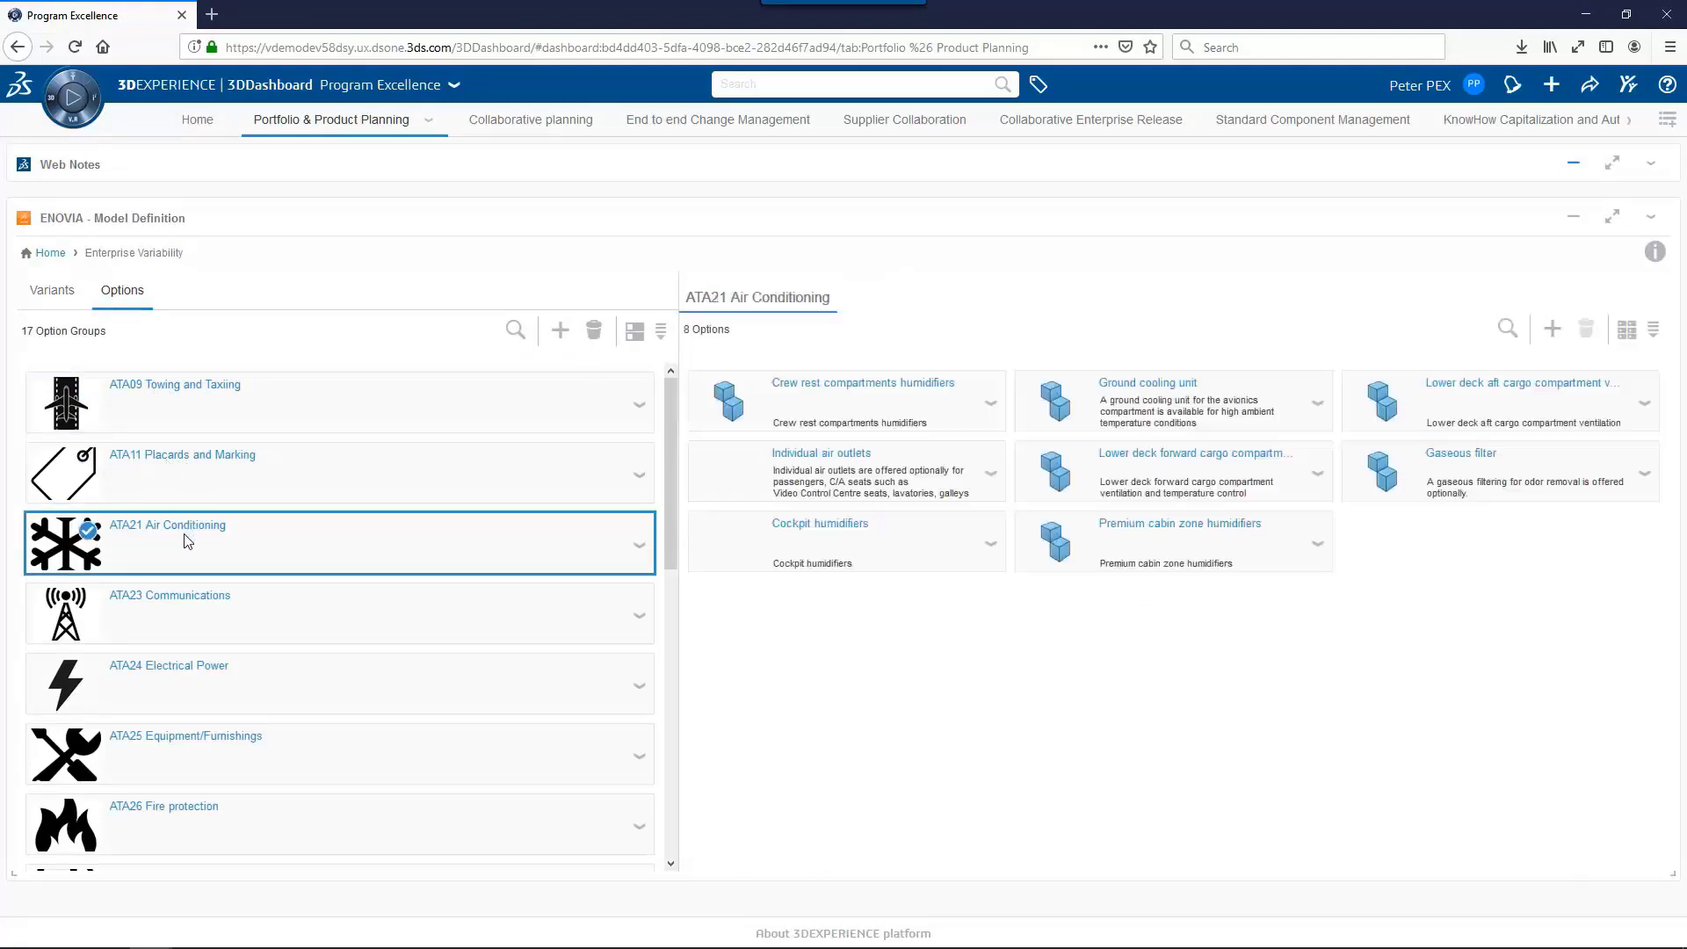
pyautogui.click(189, 608)
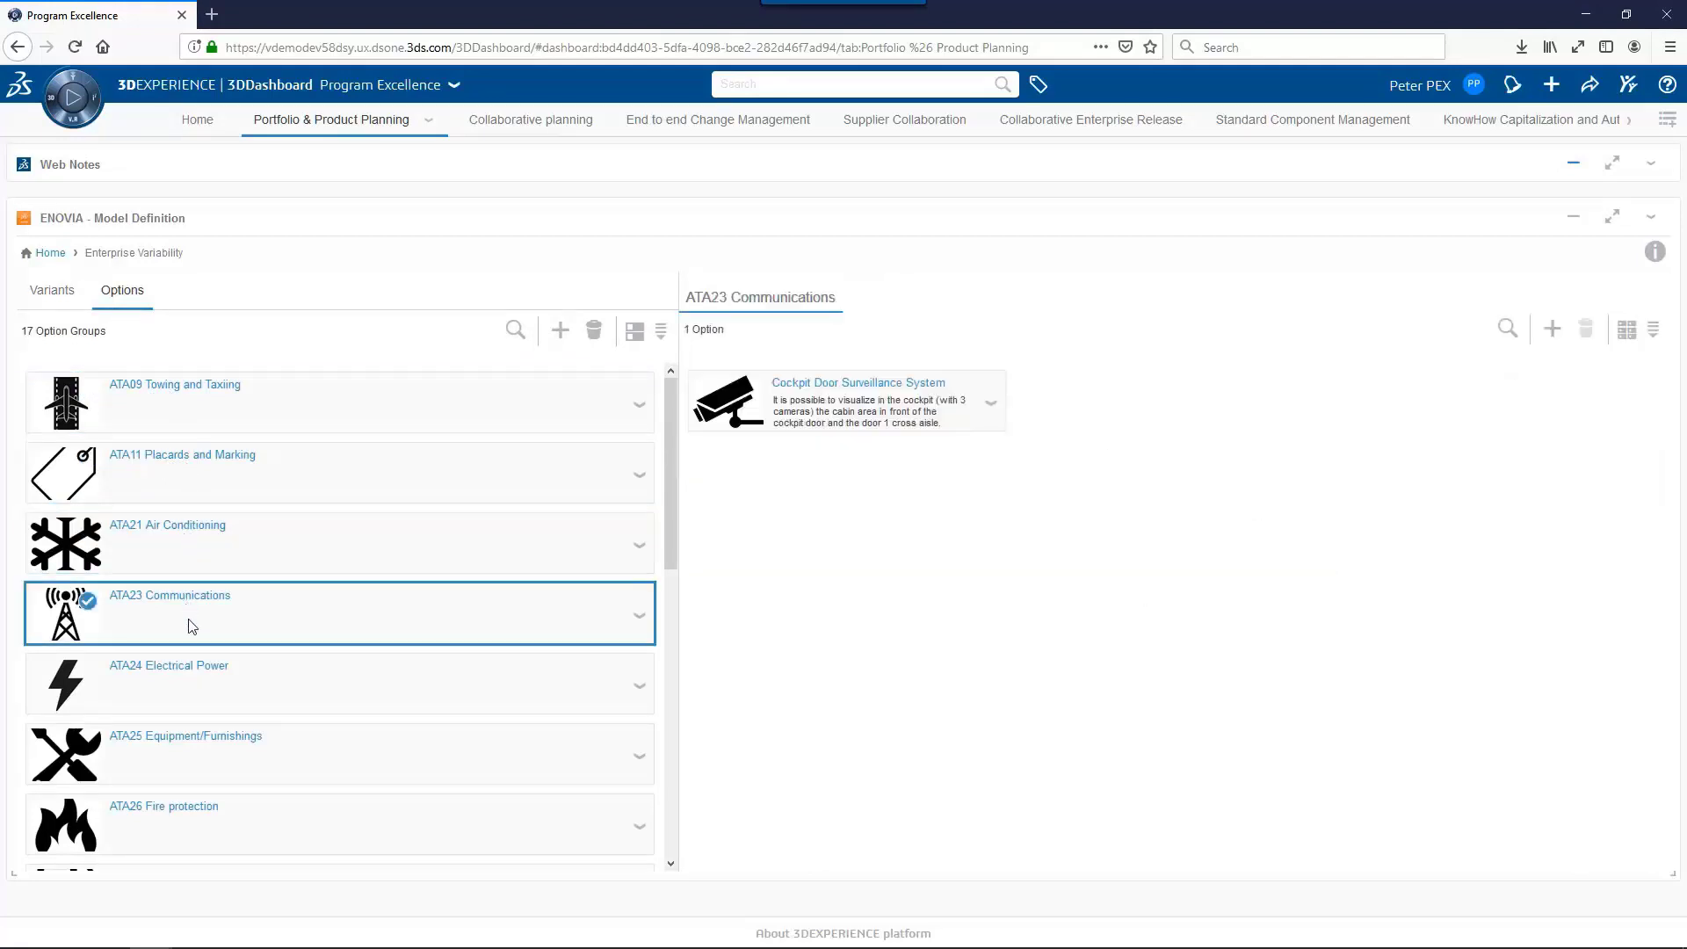
pyautogui.click(195, 673)
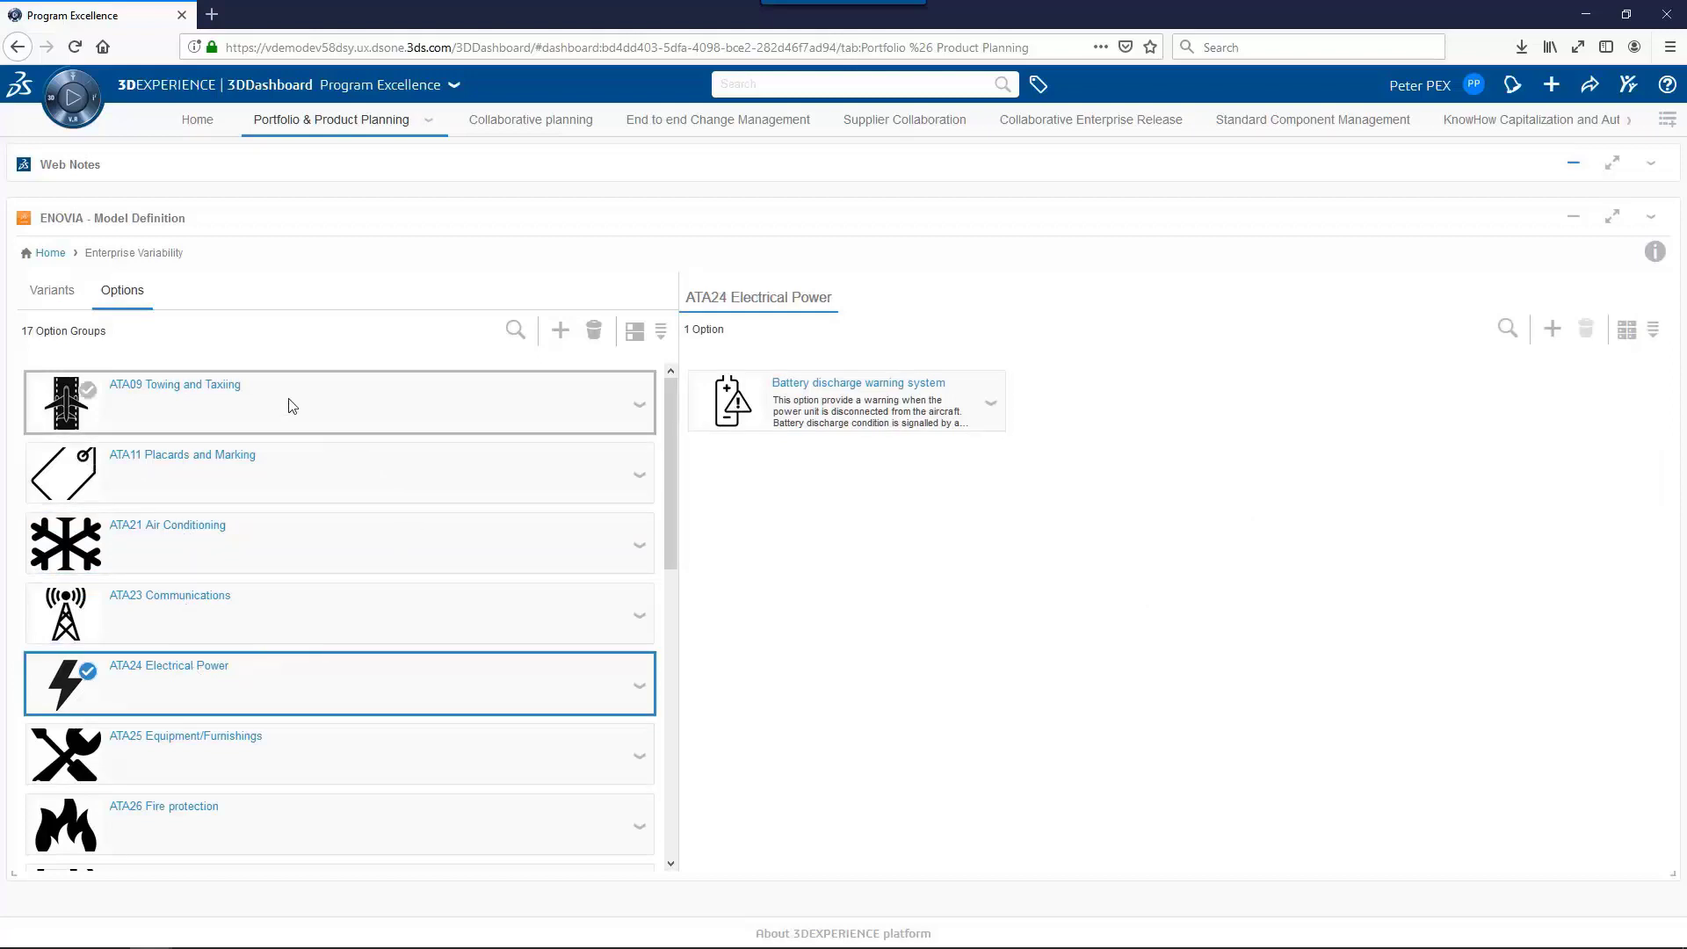
# Open the N101 revision A entry among the model versions and examine its revision graph in the Revision Explorer.
pyautogui.click(50, 254)
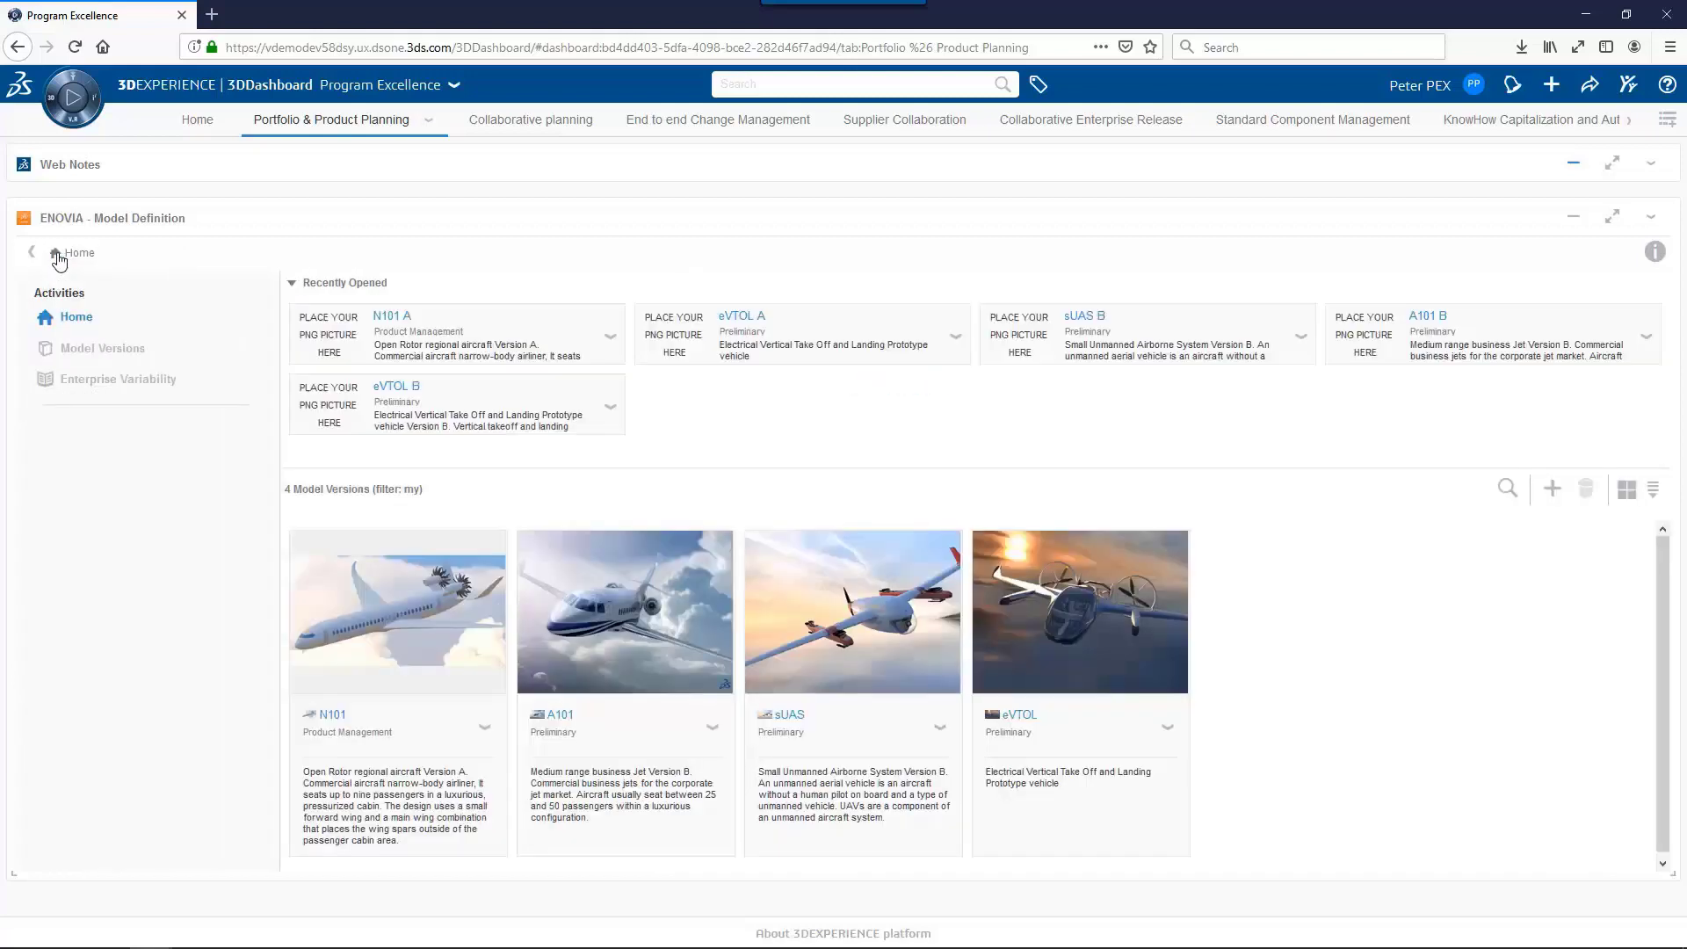
pyautogui.click(92, 348)
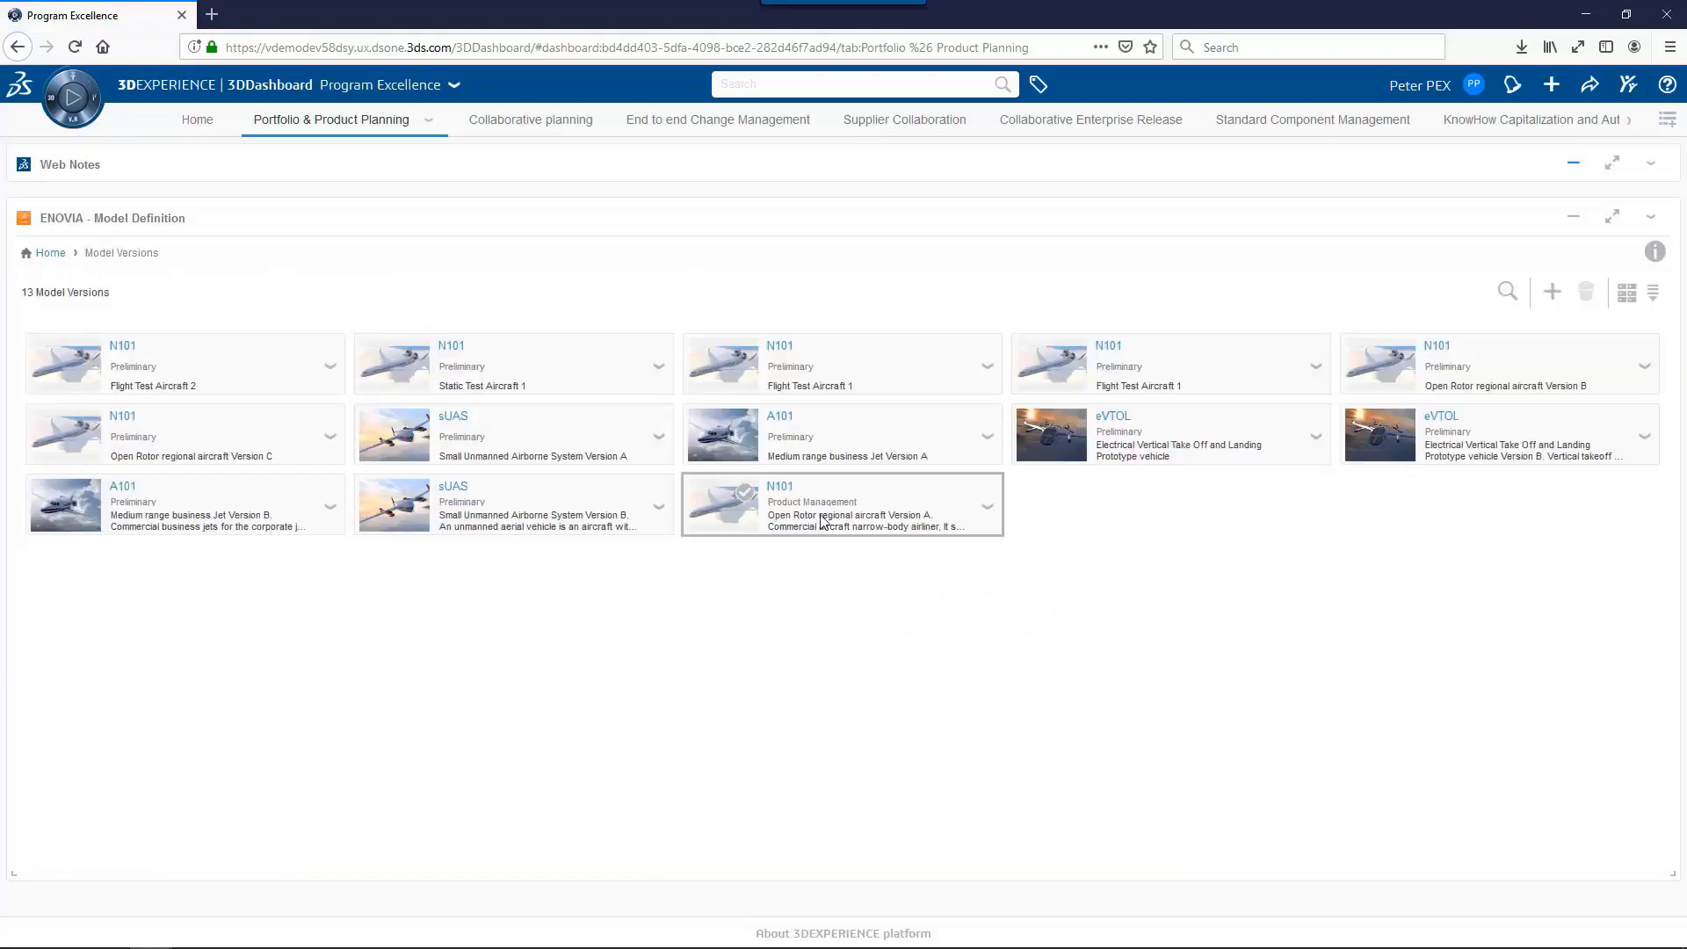
pyautogui.click(856, 522)
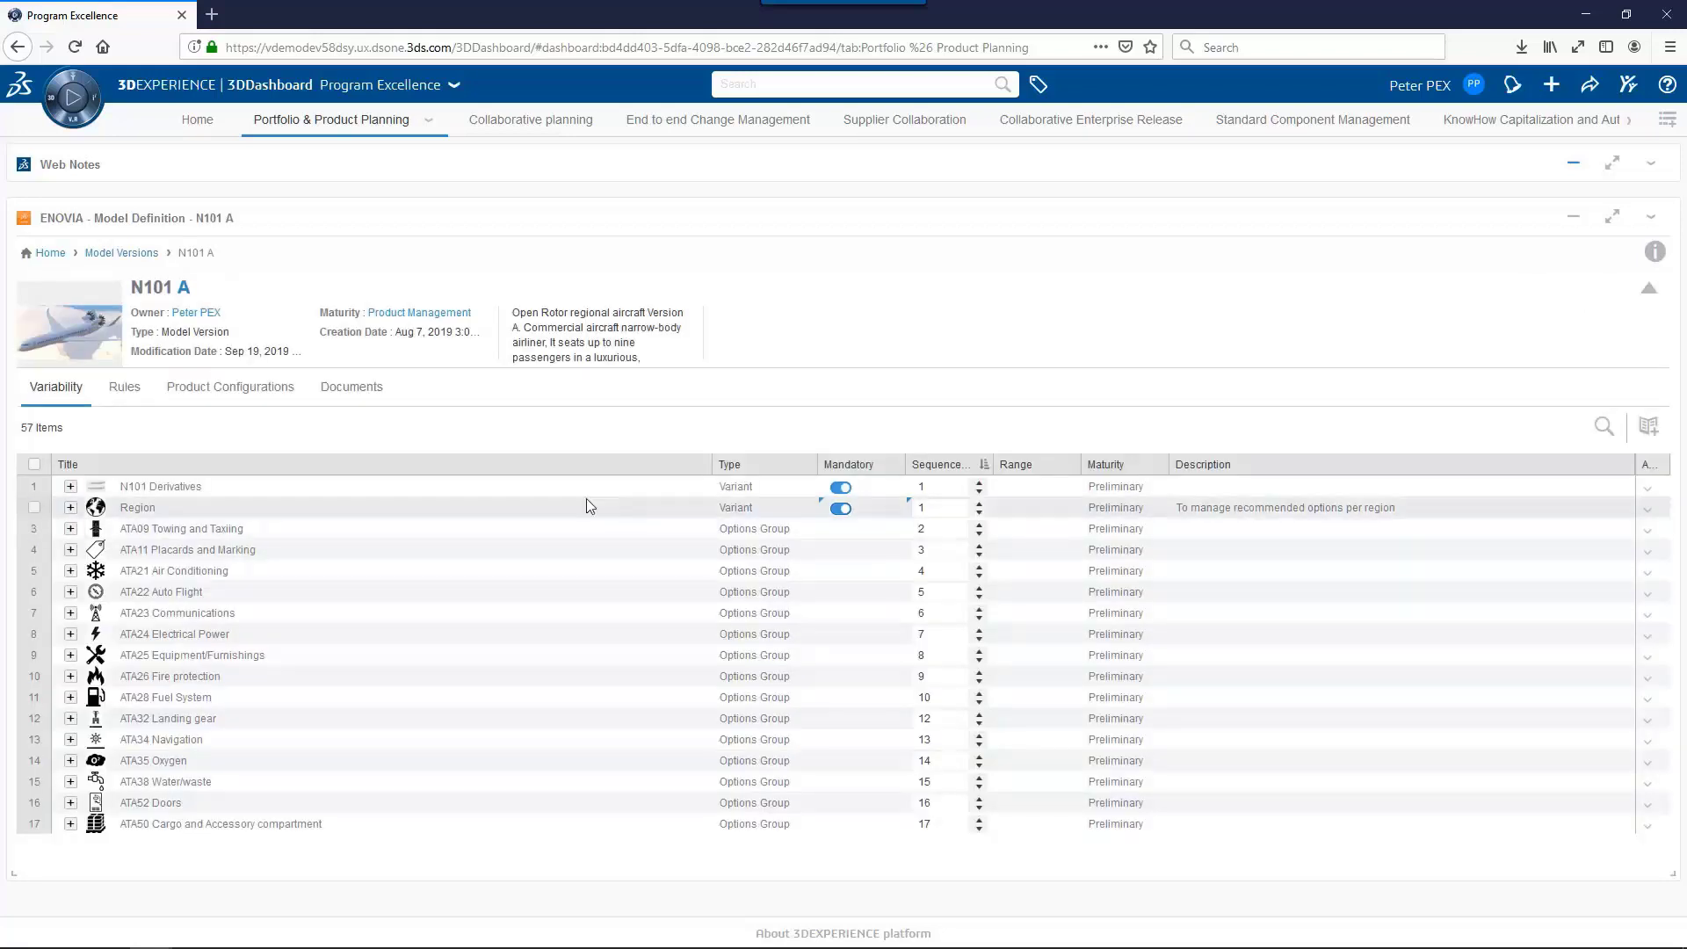
pyautogui.click(184, 290)
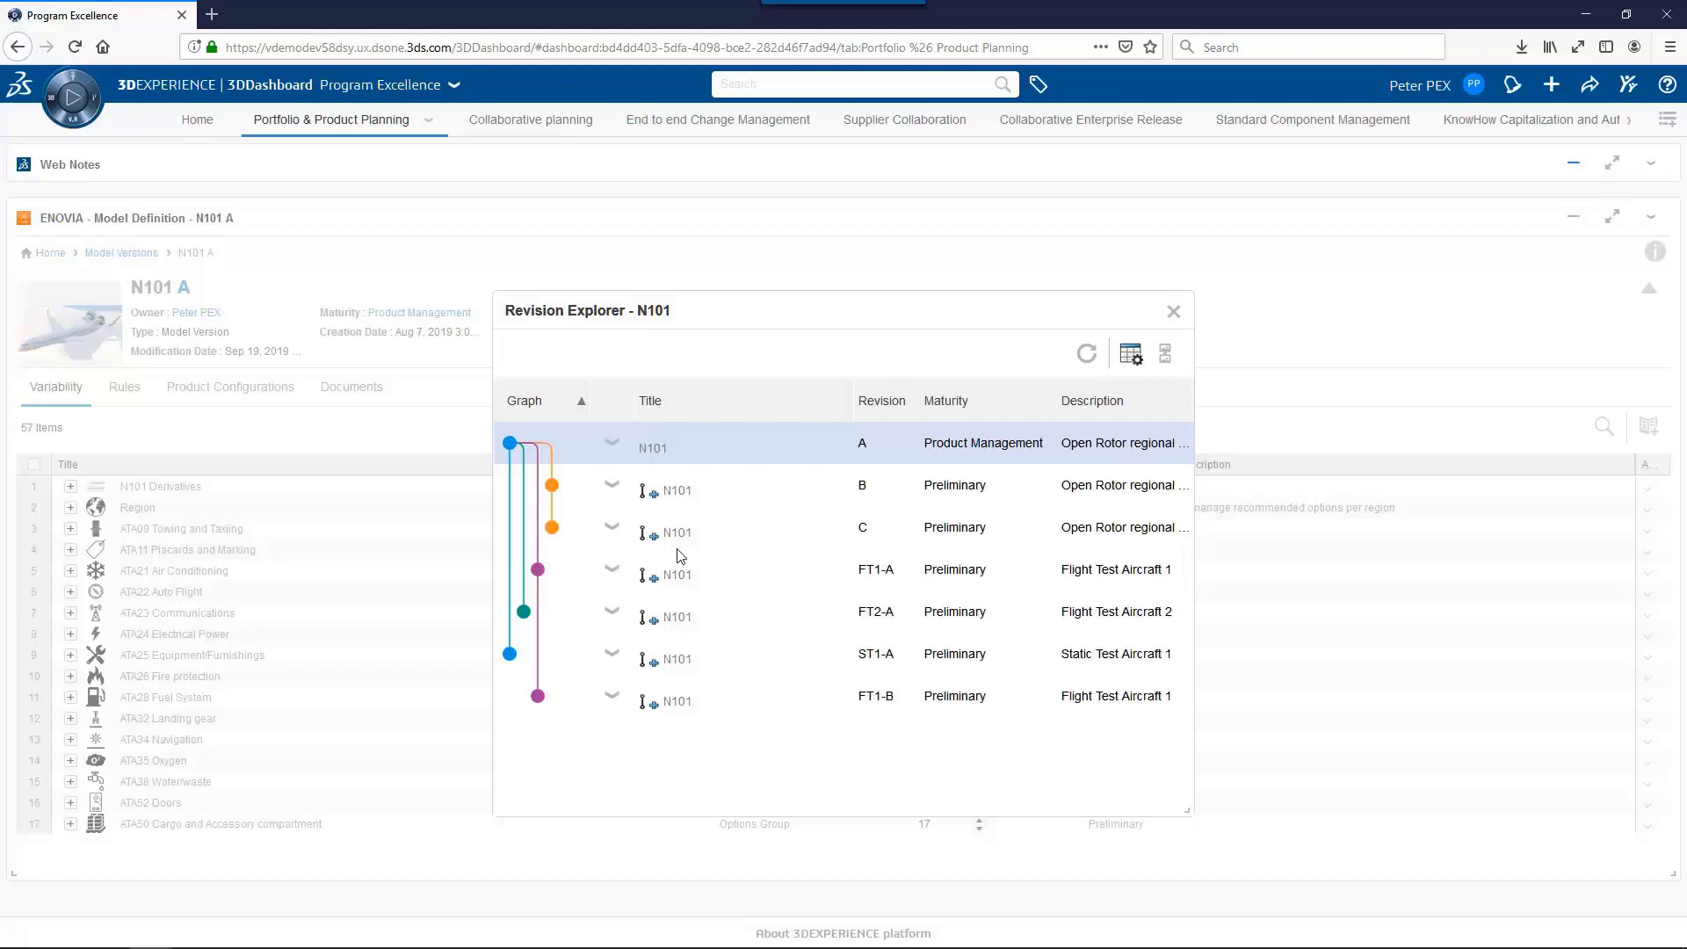
pyautogui.click(1174, 312)
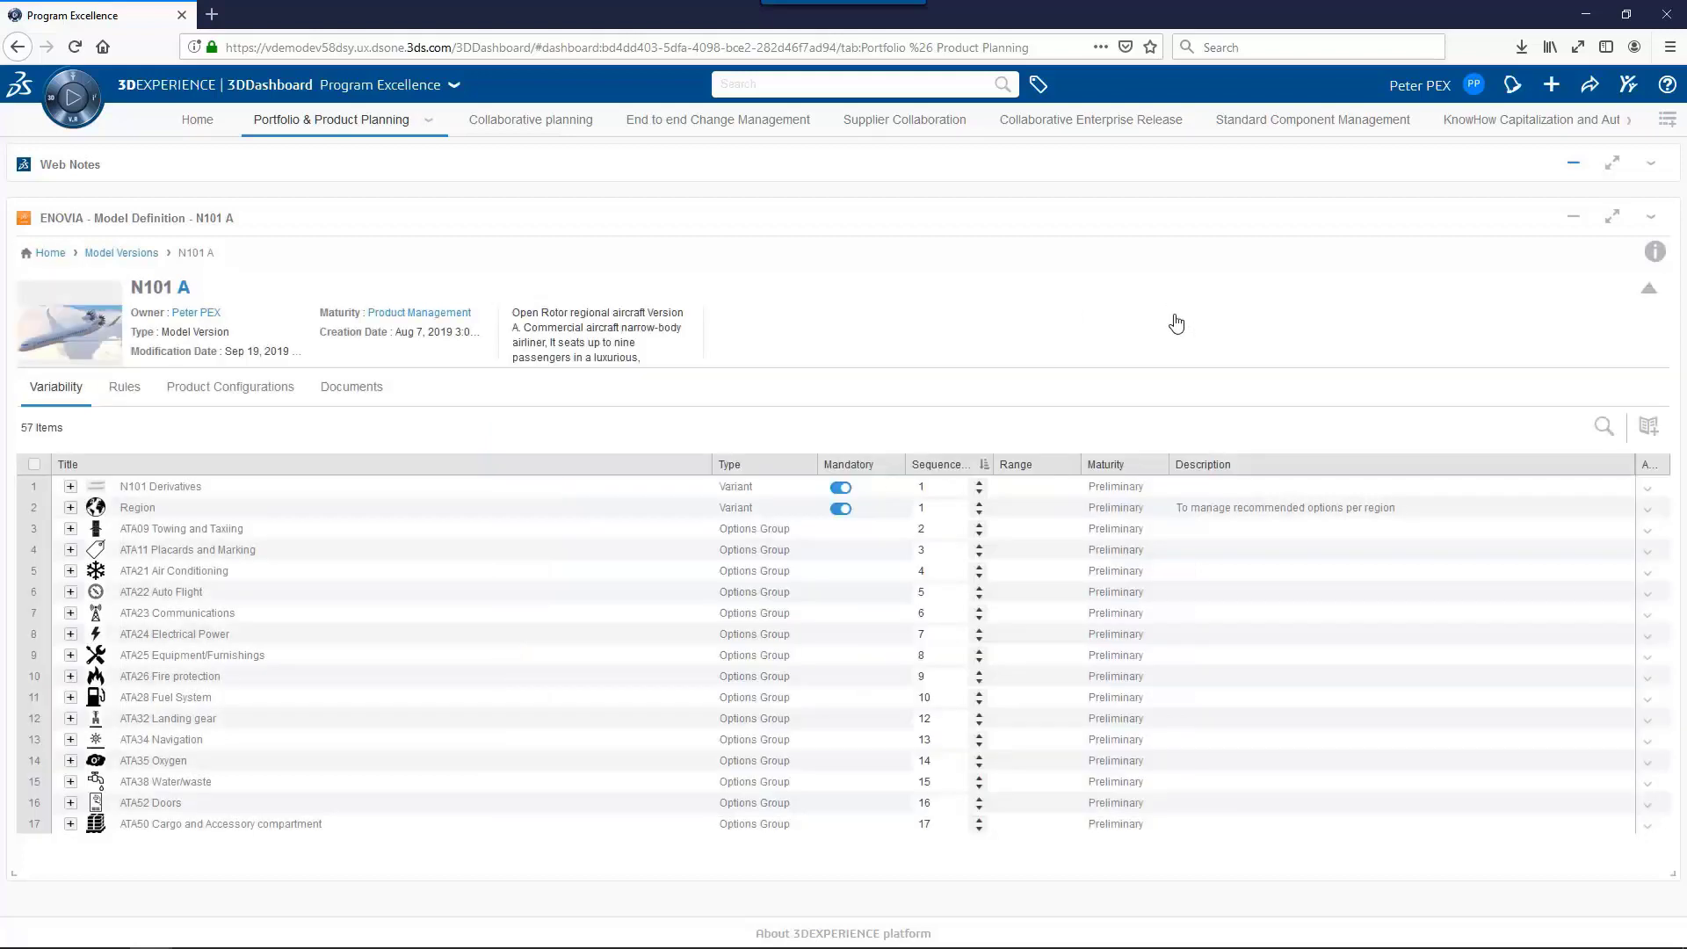
# Expand N101 Derivatives and ATA11 Placards and Marking in N101 A's variability, and show ATA11's contents in Enterprise Variants and Options for comparison.
pyautogui.click(70, 487)
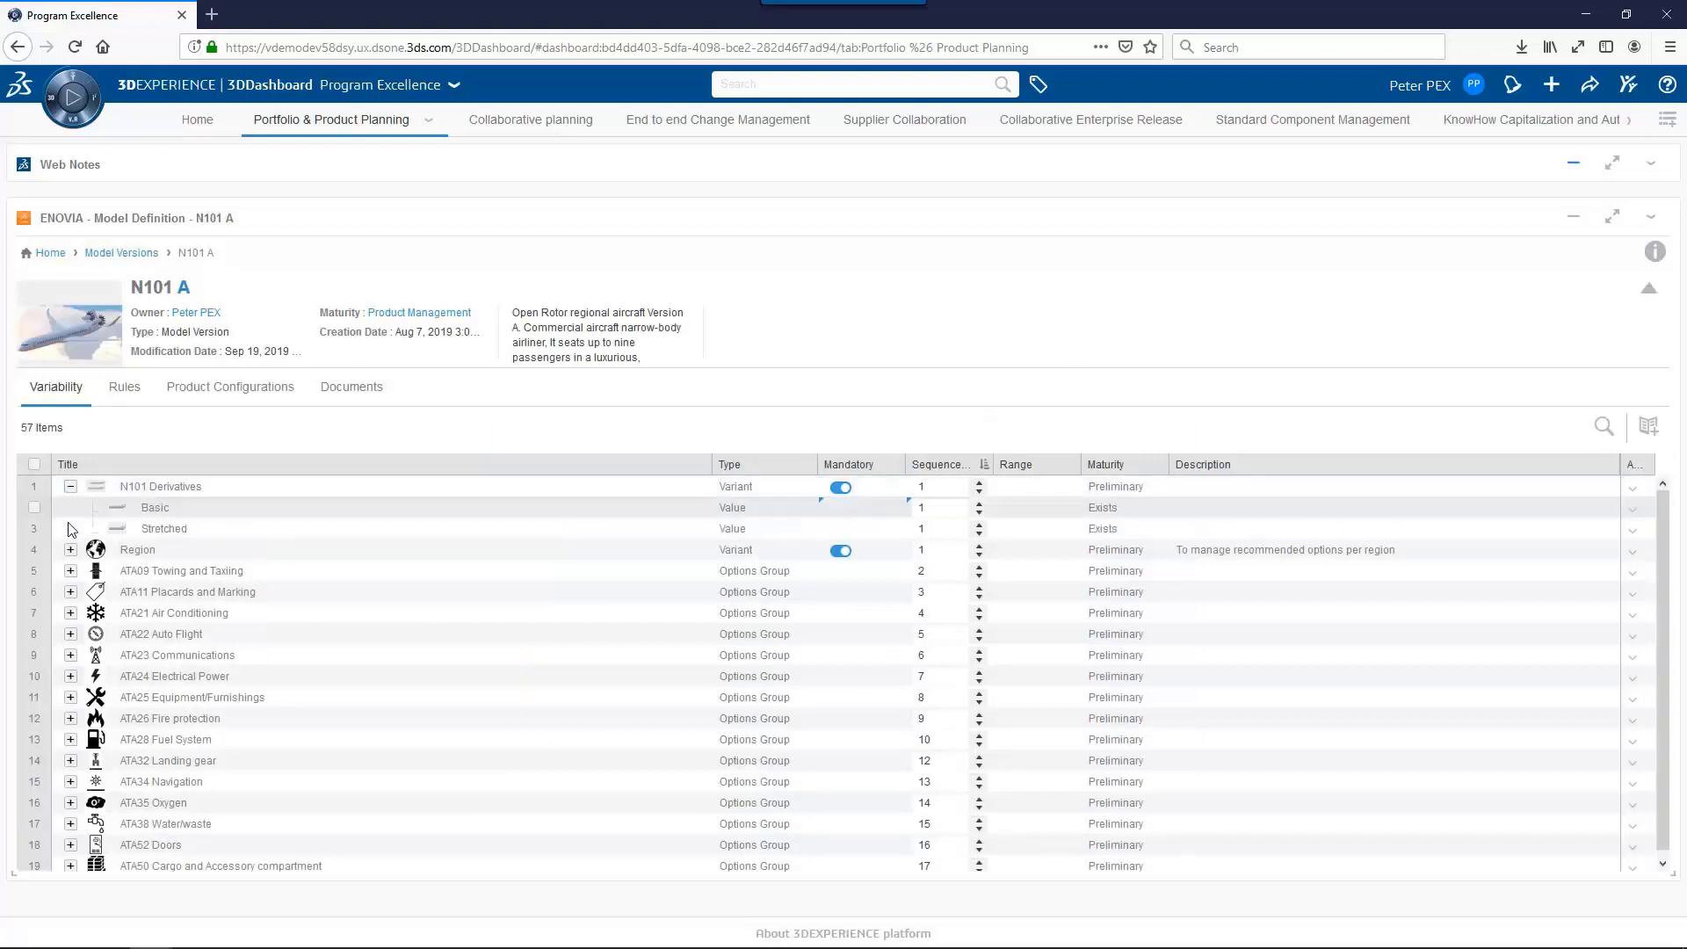
pyautogui.click(70, 592)
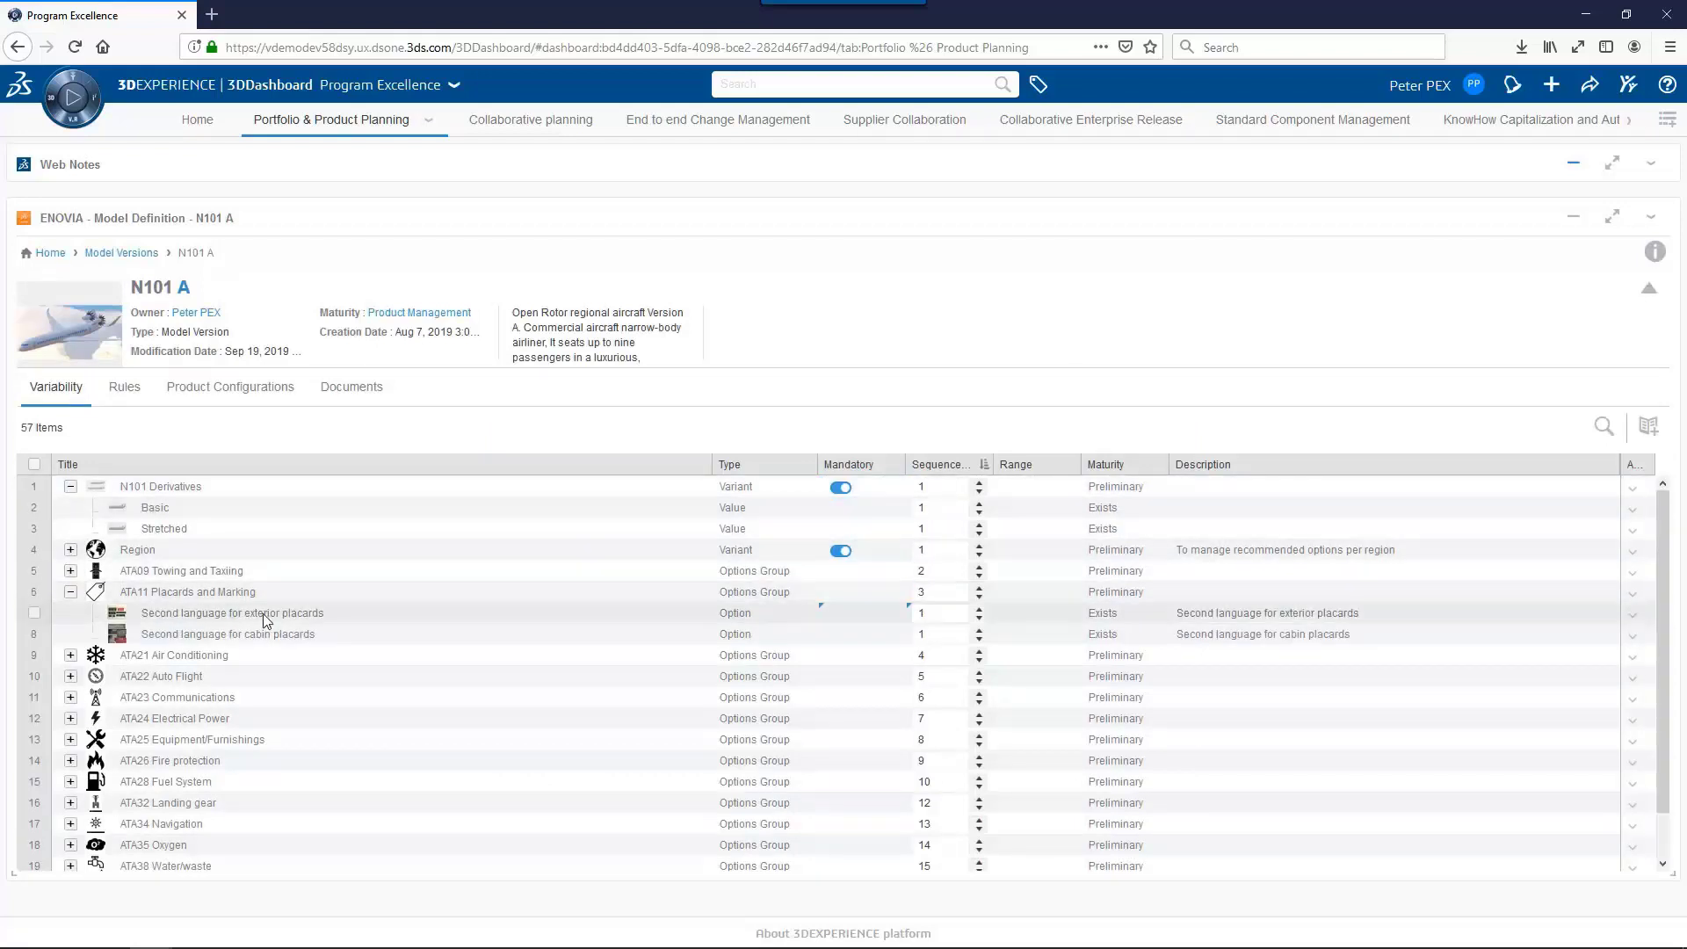
pyautogui.click(1648, 430)
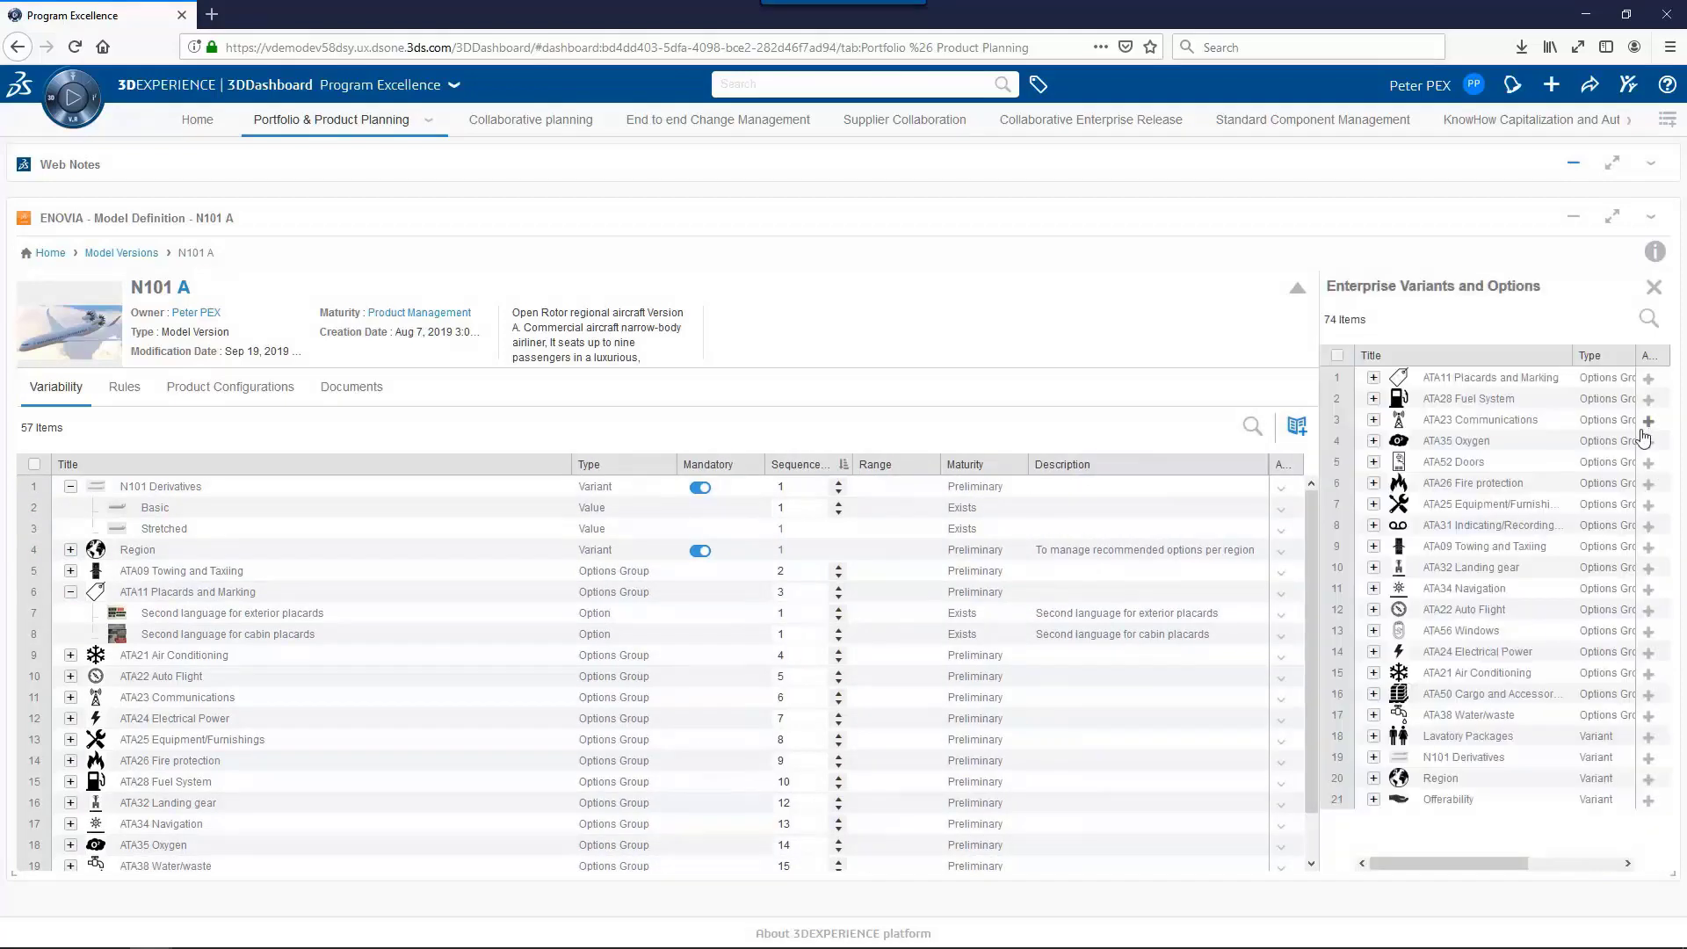
pyautogui.click(1373, 379)
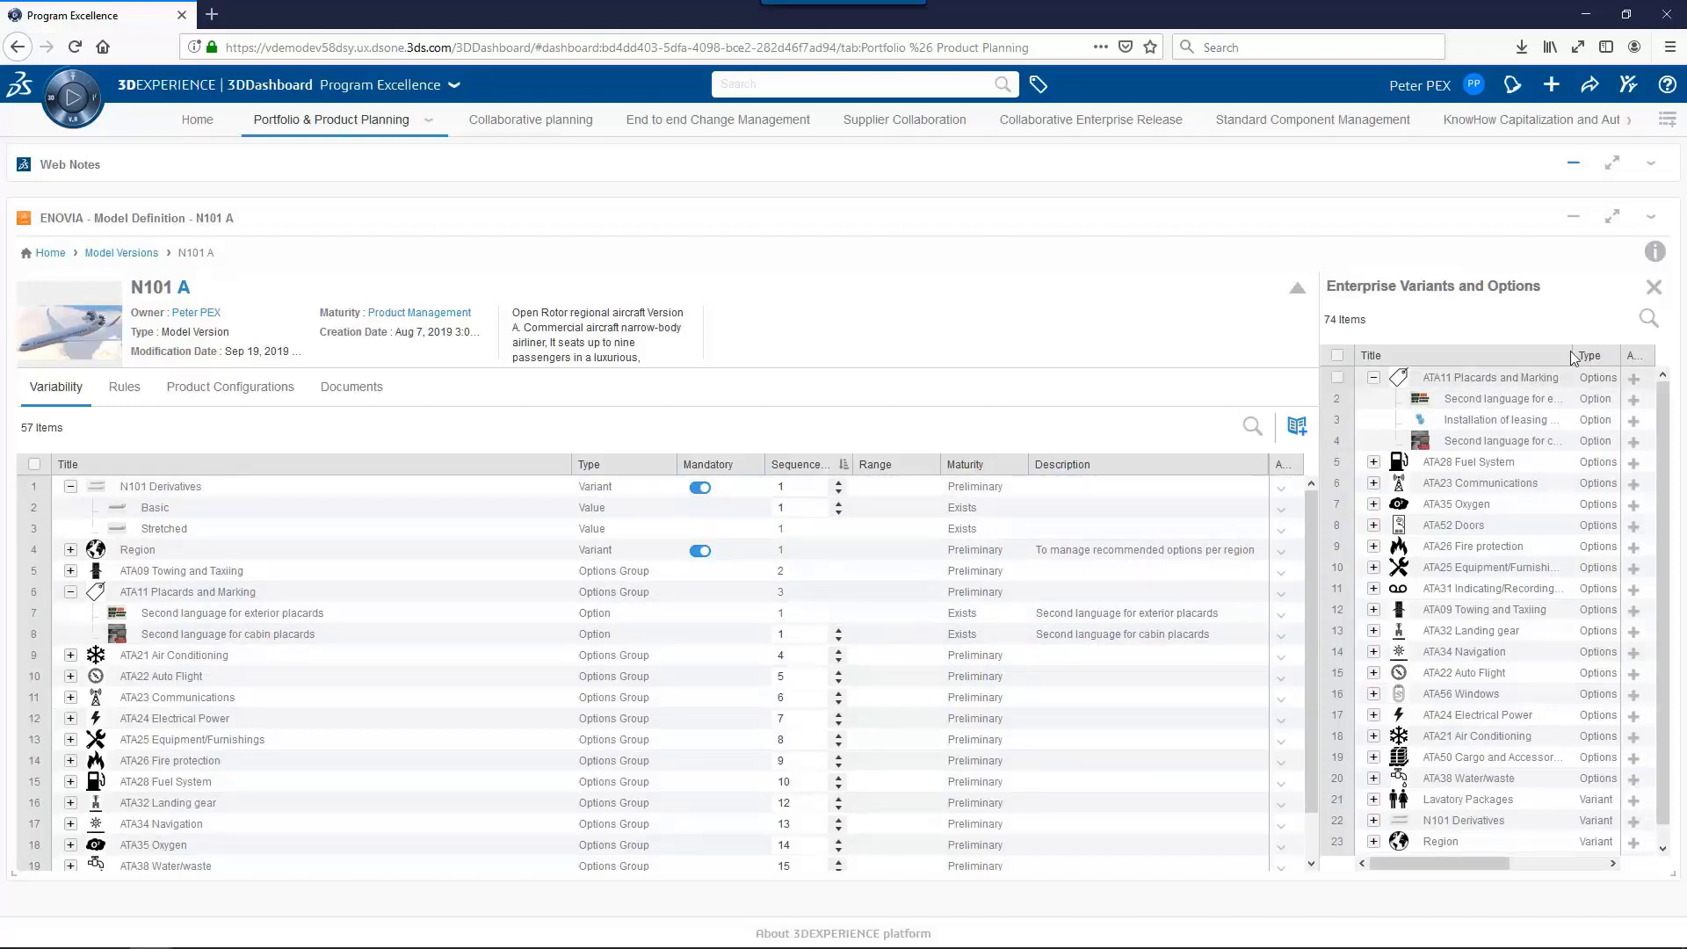
# Open the Regions matrix rule of N101 A and examine the constraint choices for Door 3 type A rating under Africa and Asia.
pyautogui.click(1654, 289)
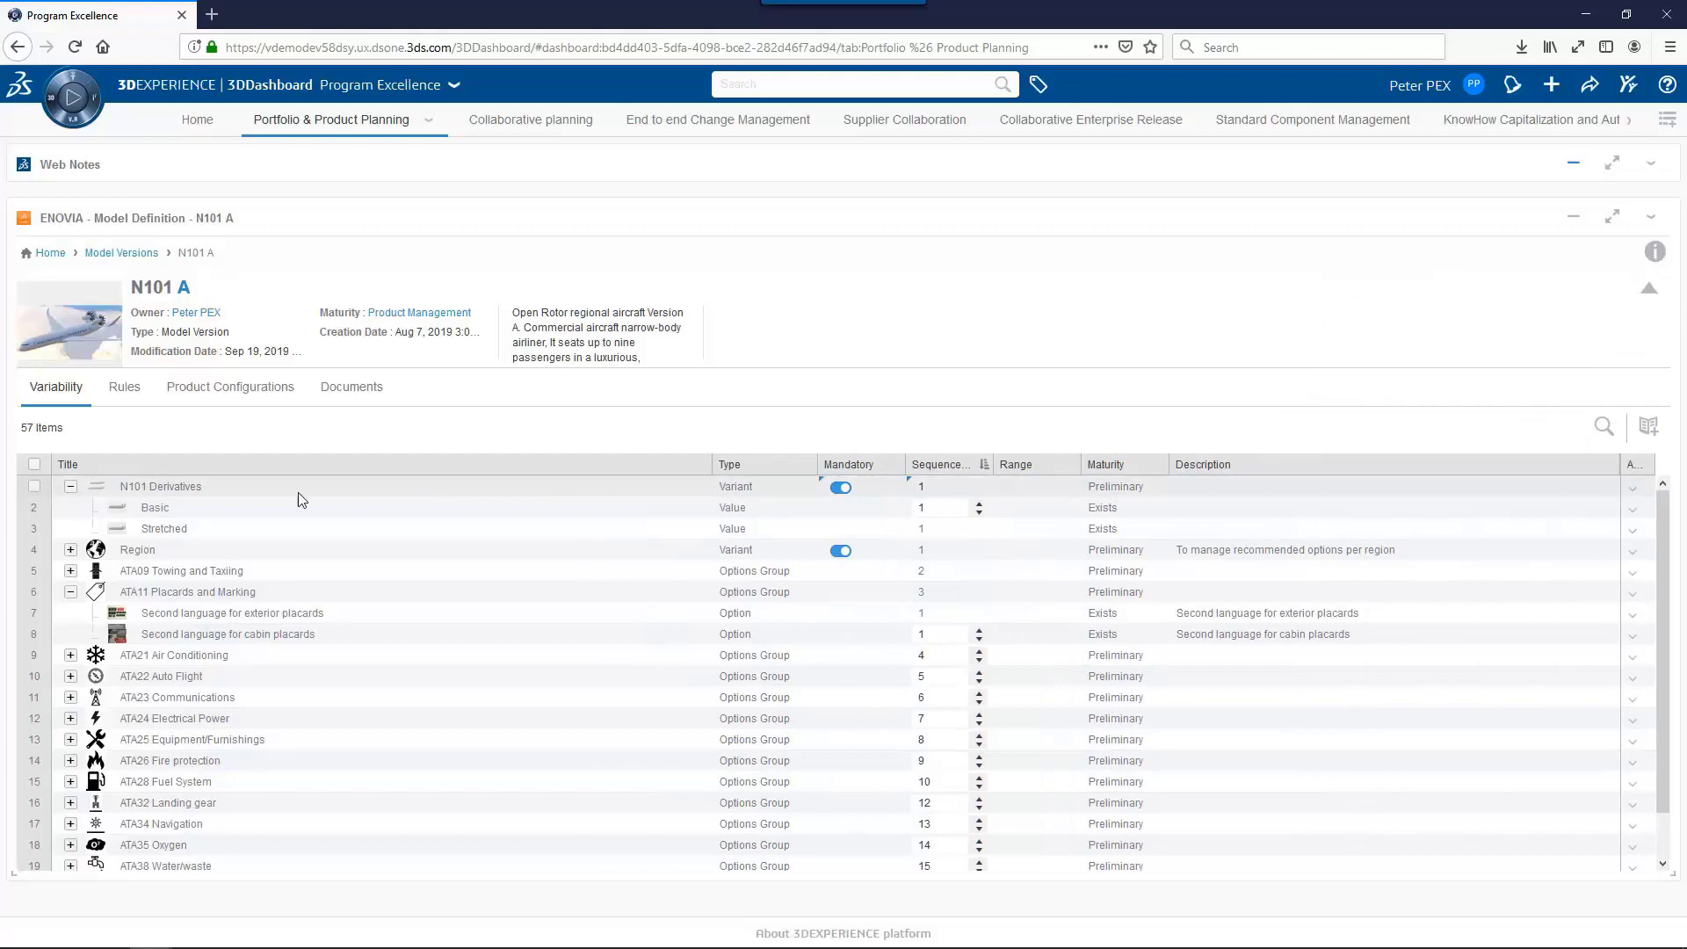
pyautogui.click(118, 395)
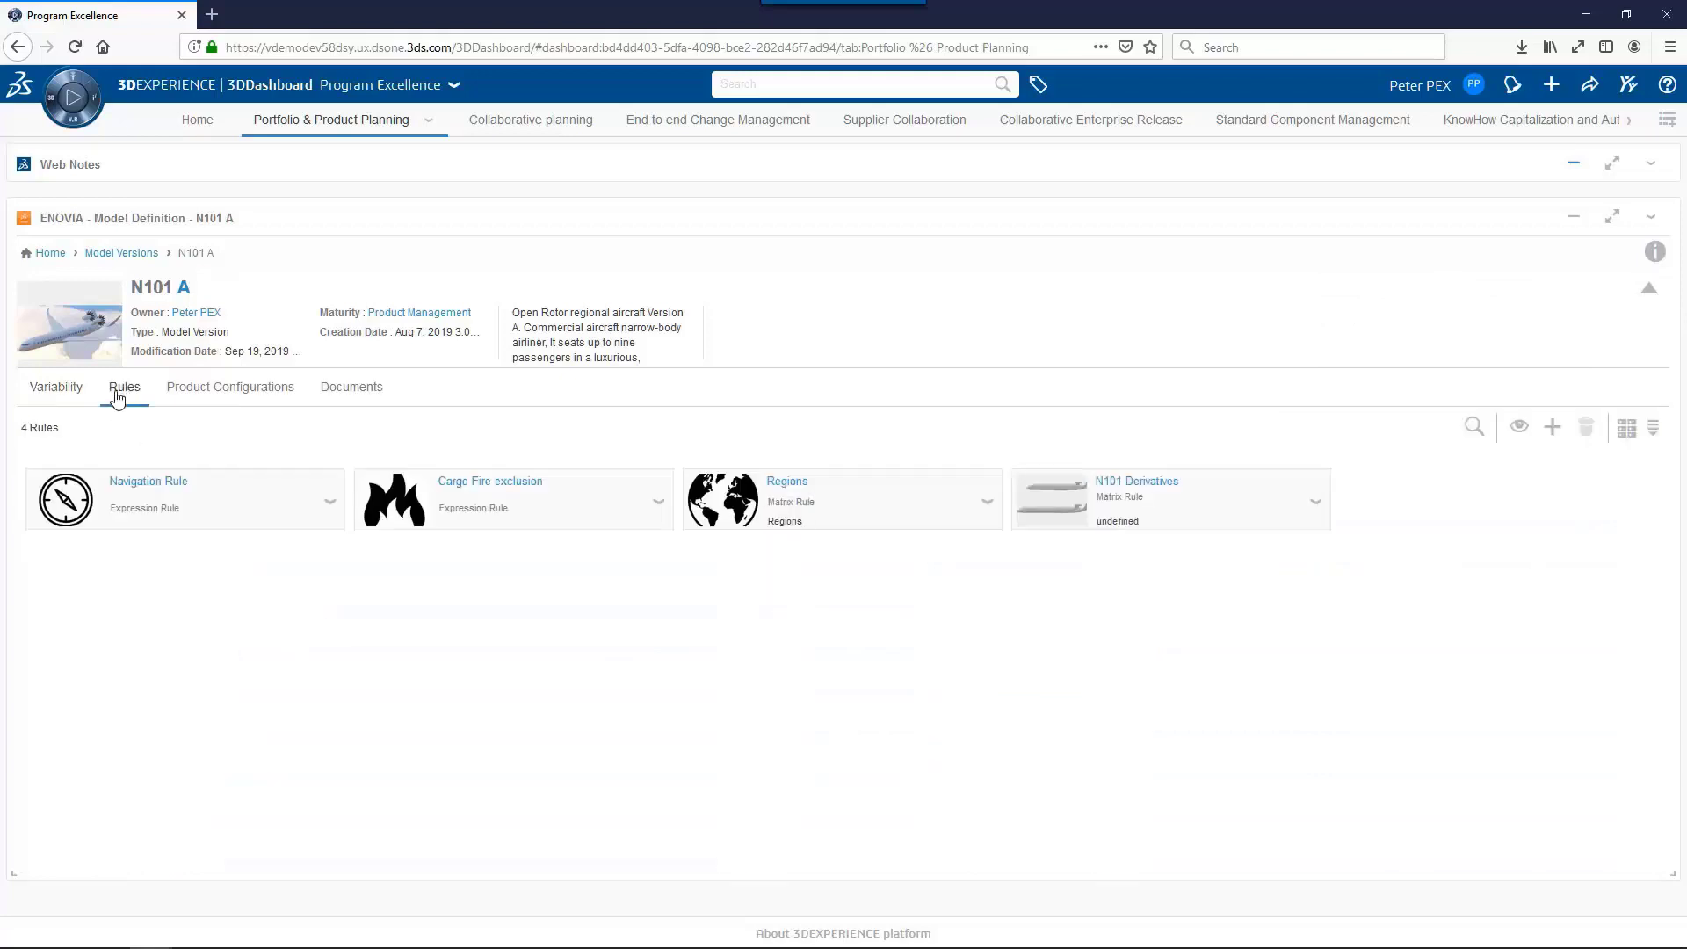
pyautogui.click(784, 492)
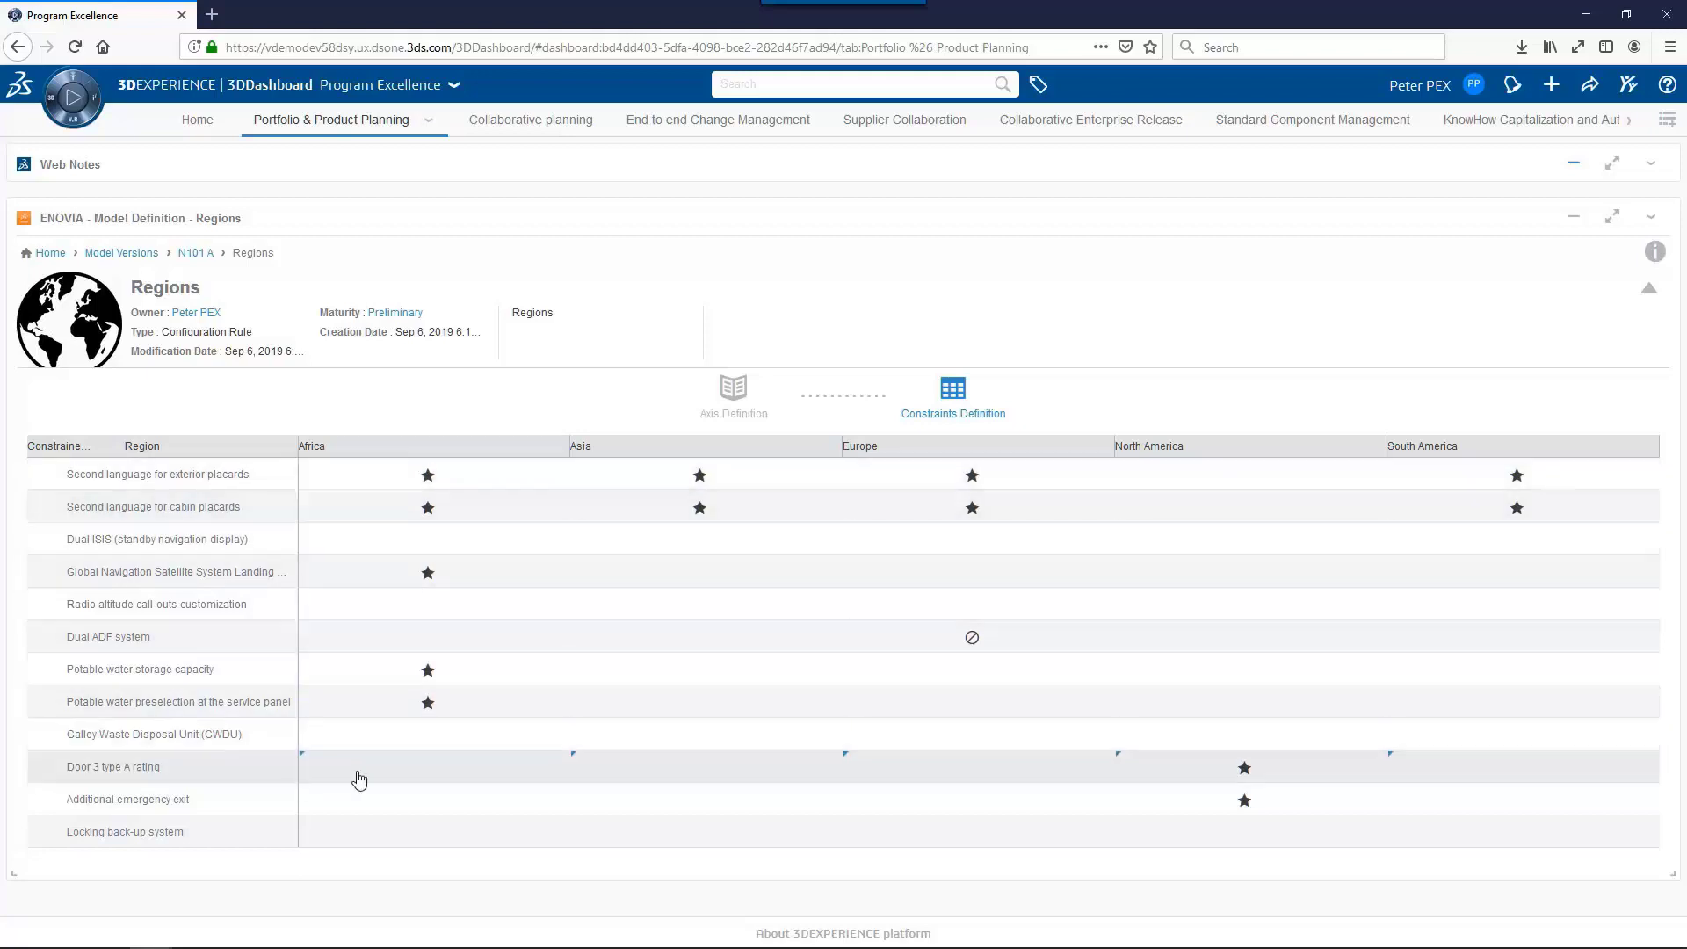
pyautogui.click(422, 775)
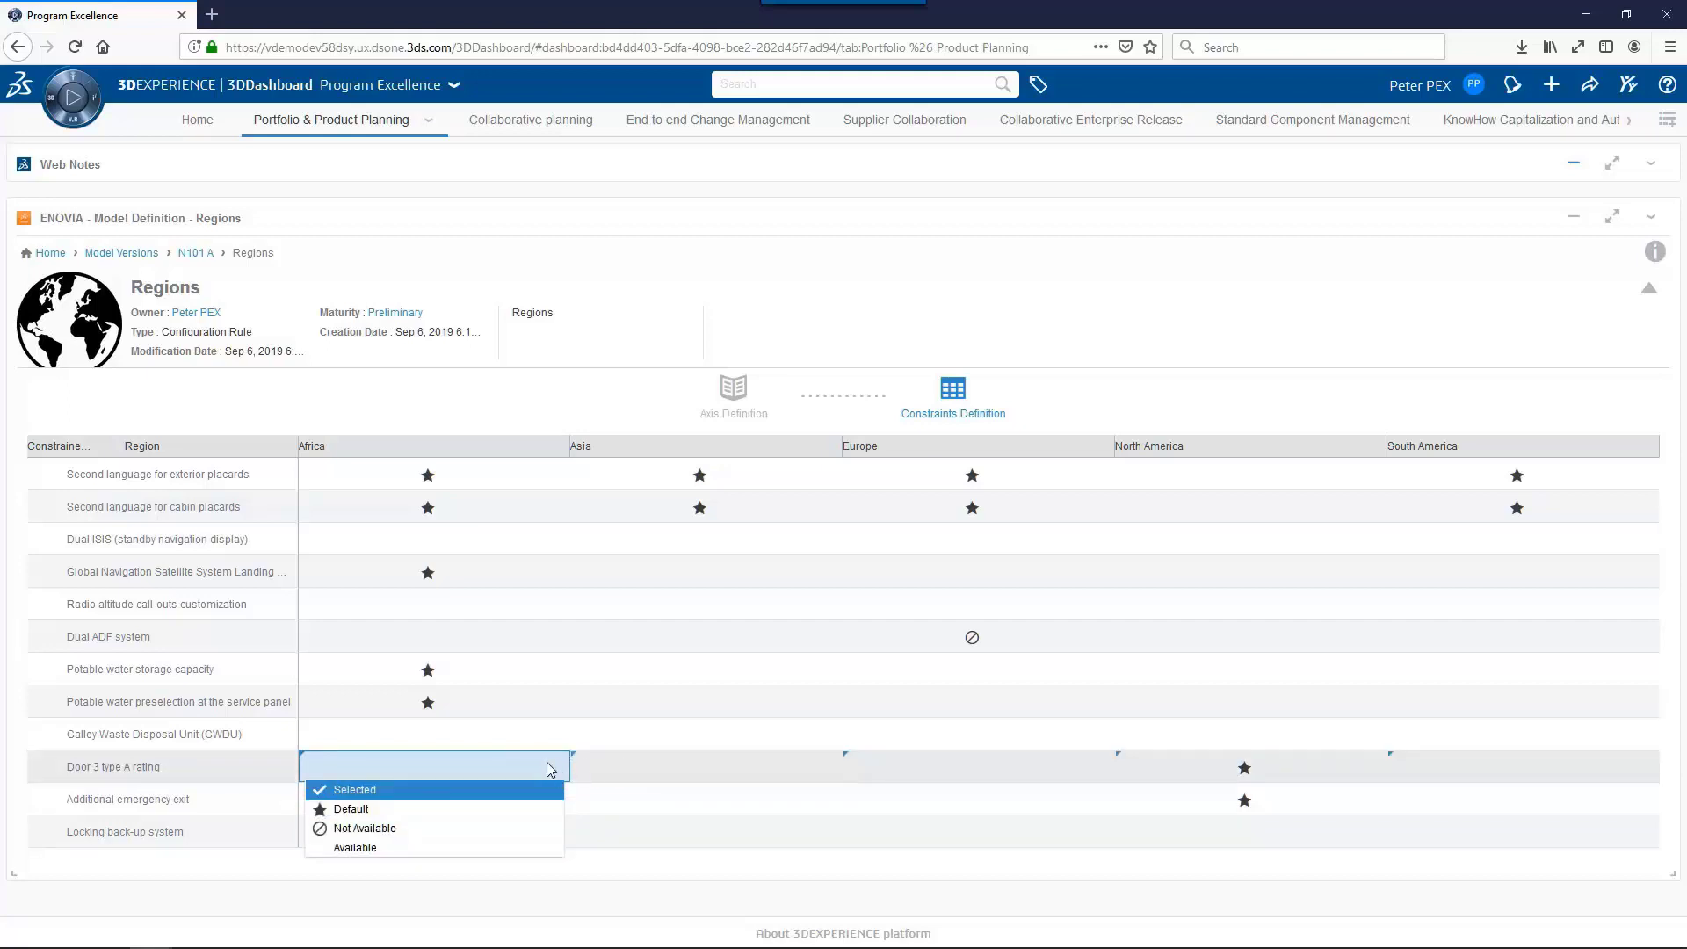
pyautogui.click(681, 770)
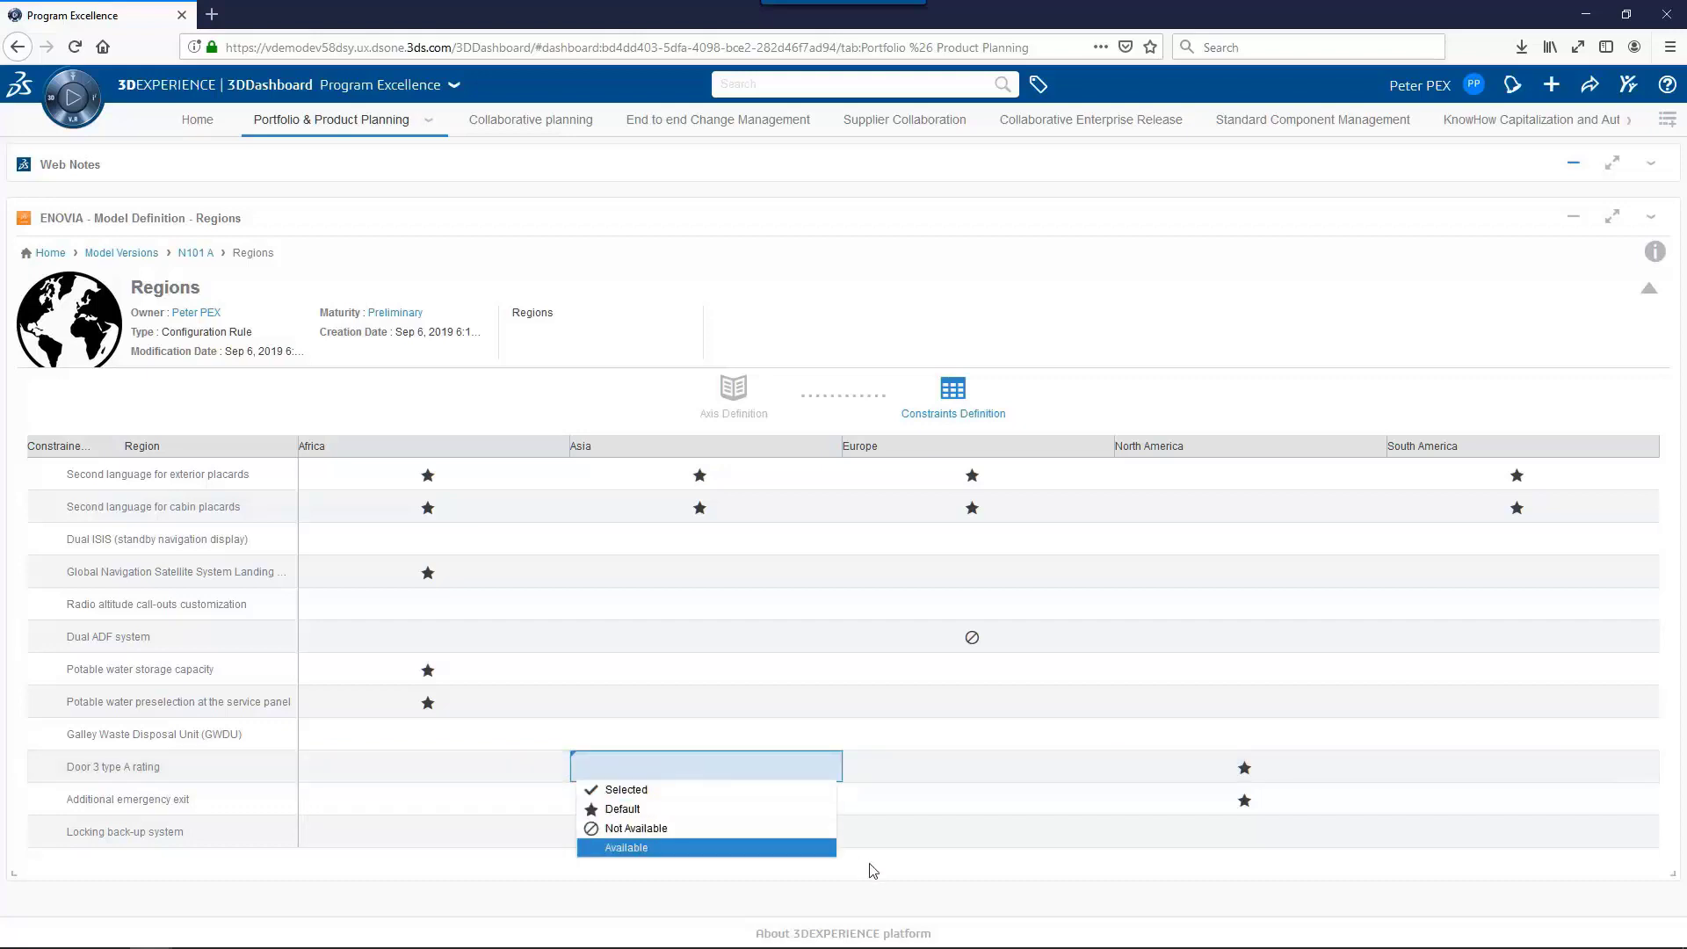
pyautogui.click(905, 872)
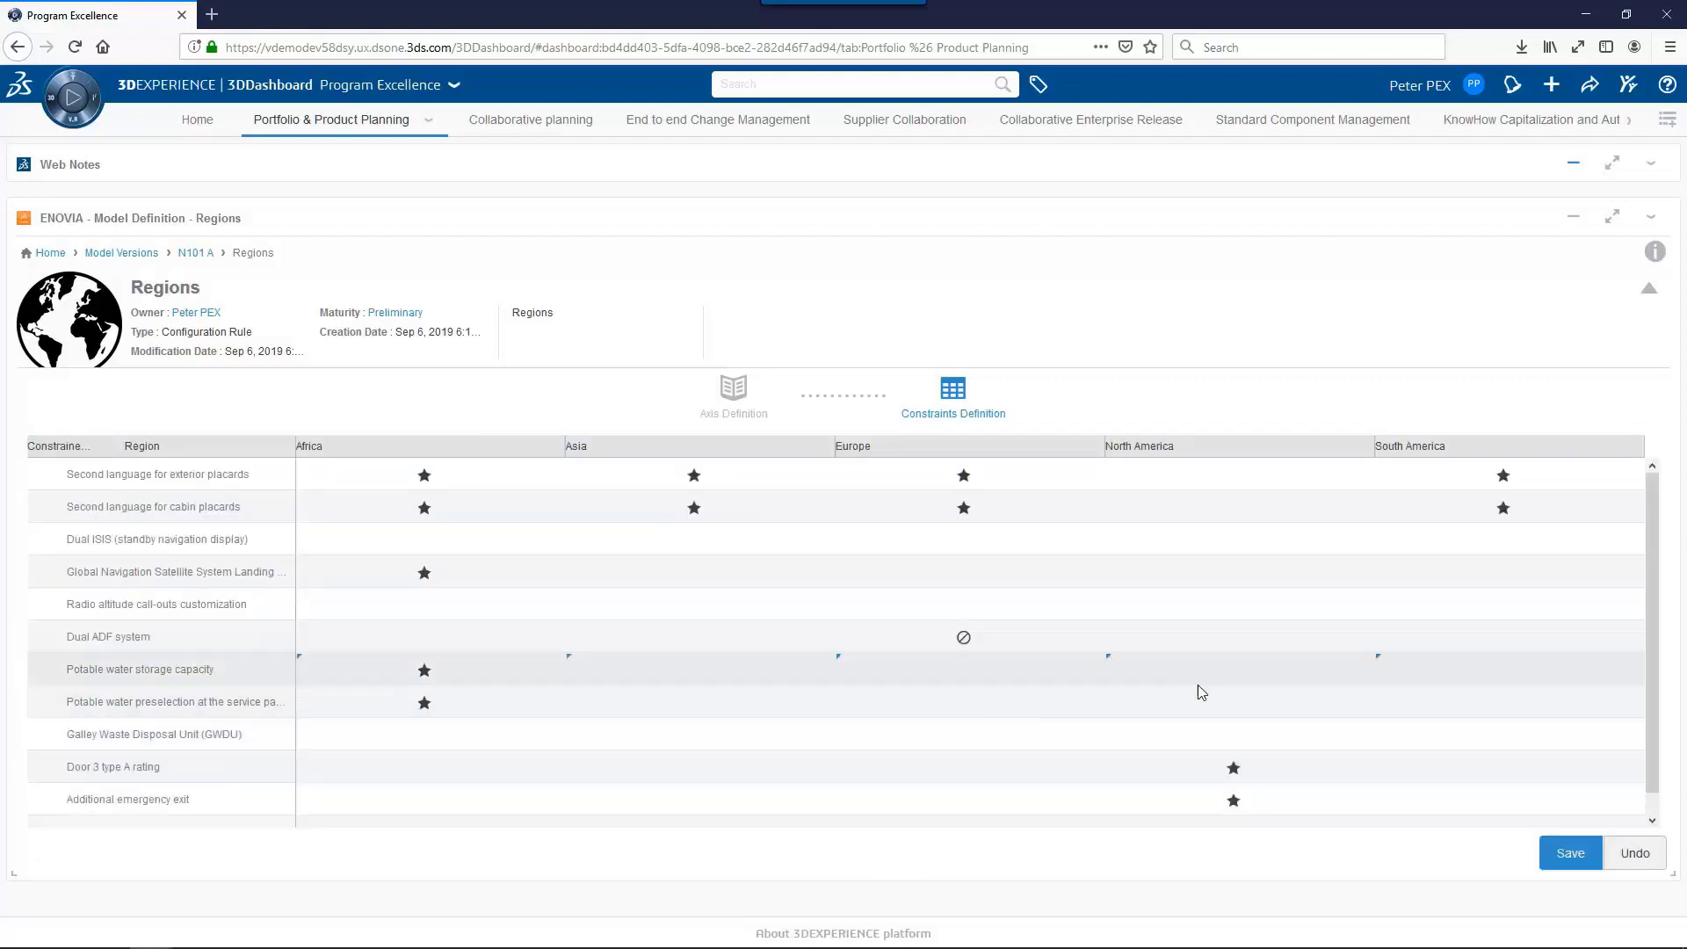
# Open the Cargo Fire exclusion rule of N101 A and examine its expression along with the Criteria section of the Language Information.
pyautogui.click(196, 254)
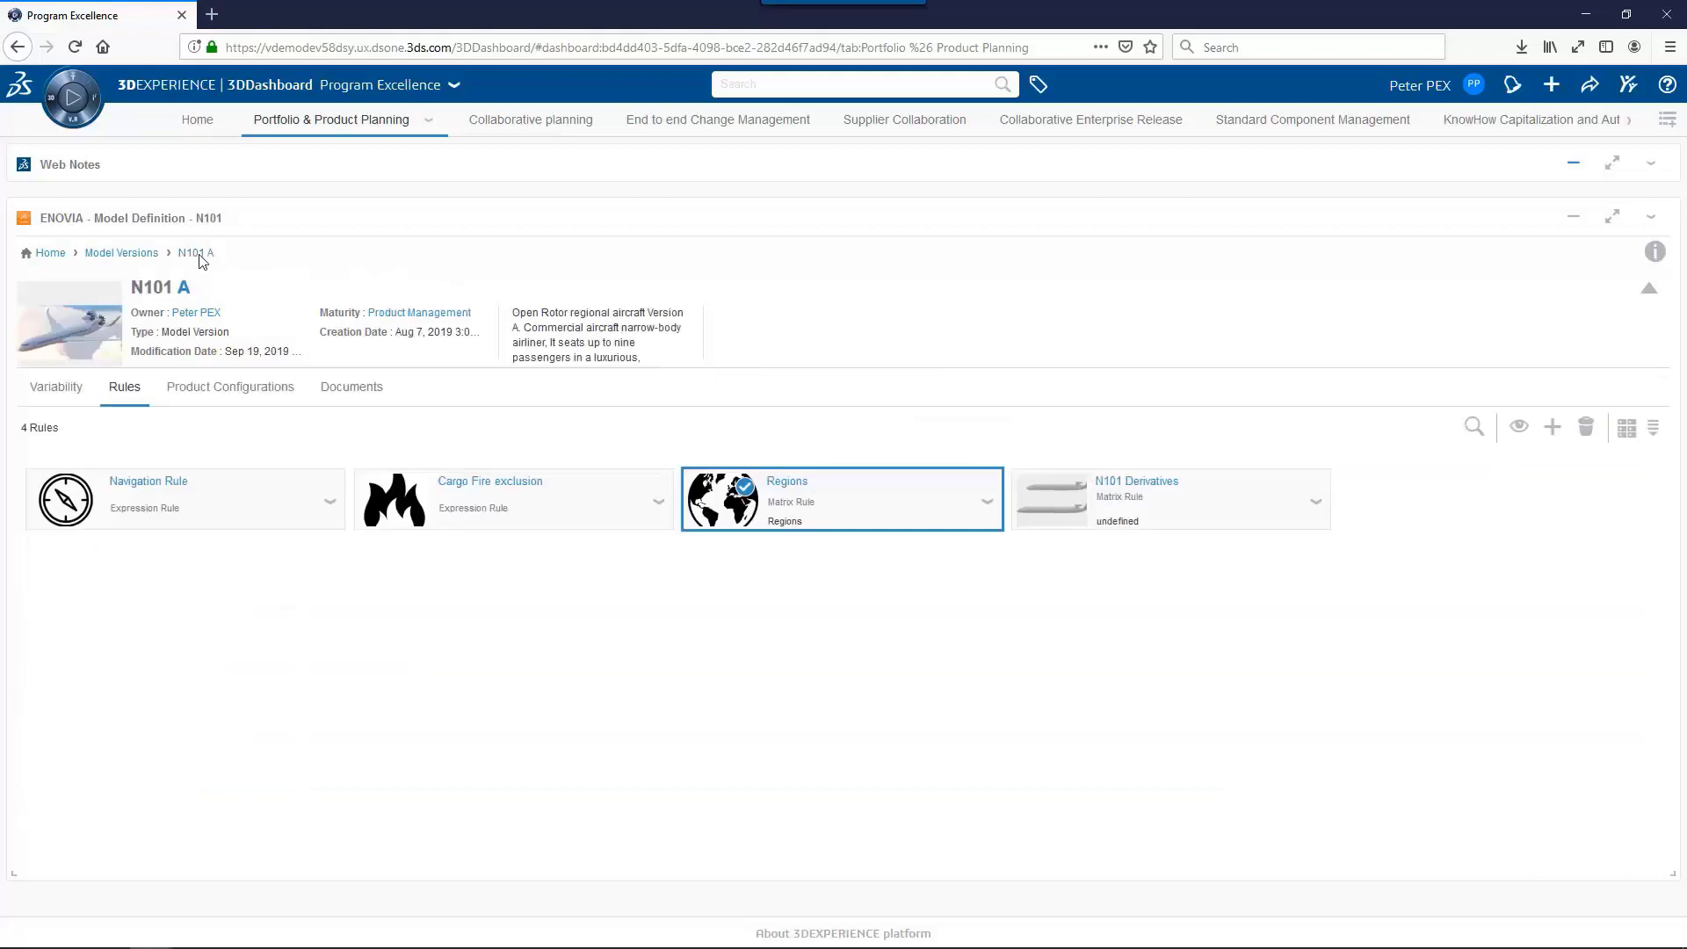
pyautogui.doubleClick(505, 495)
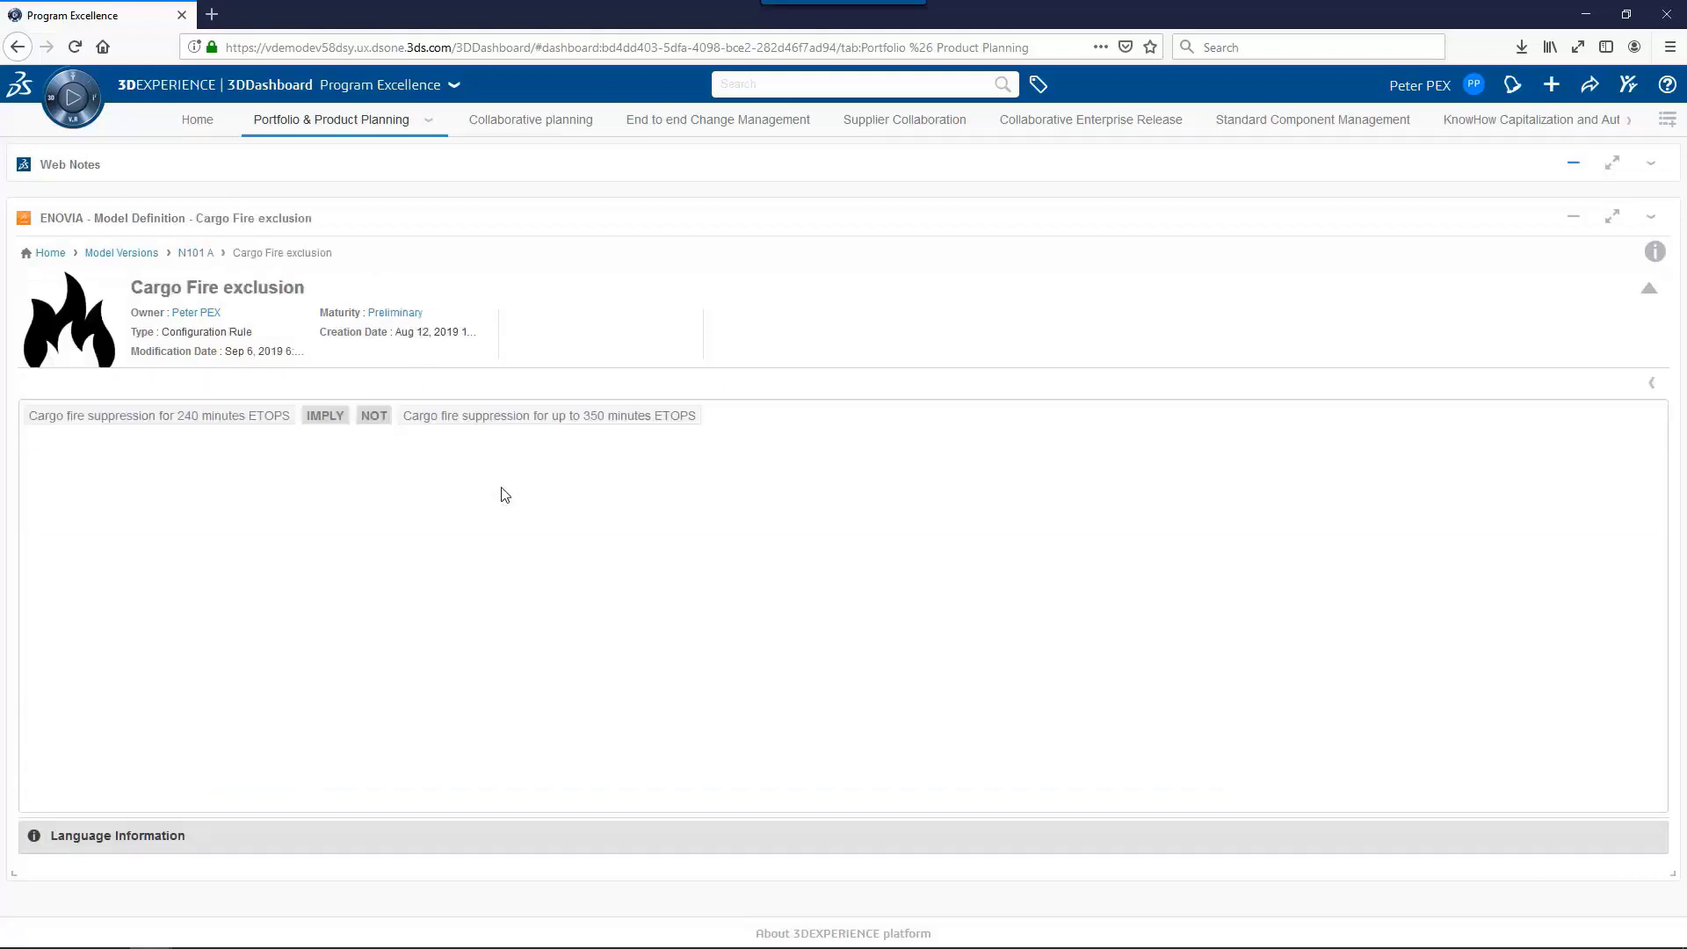
pyautogui.click(290, 836)
pyautogui.click(228, 709)
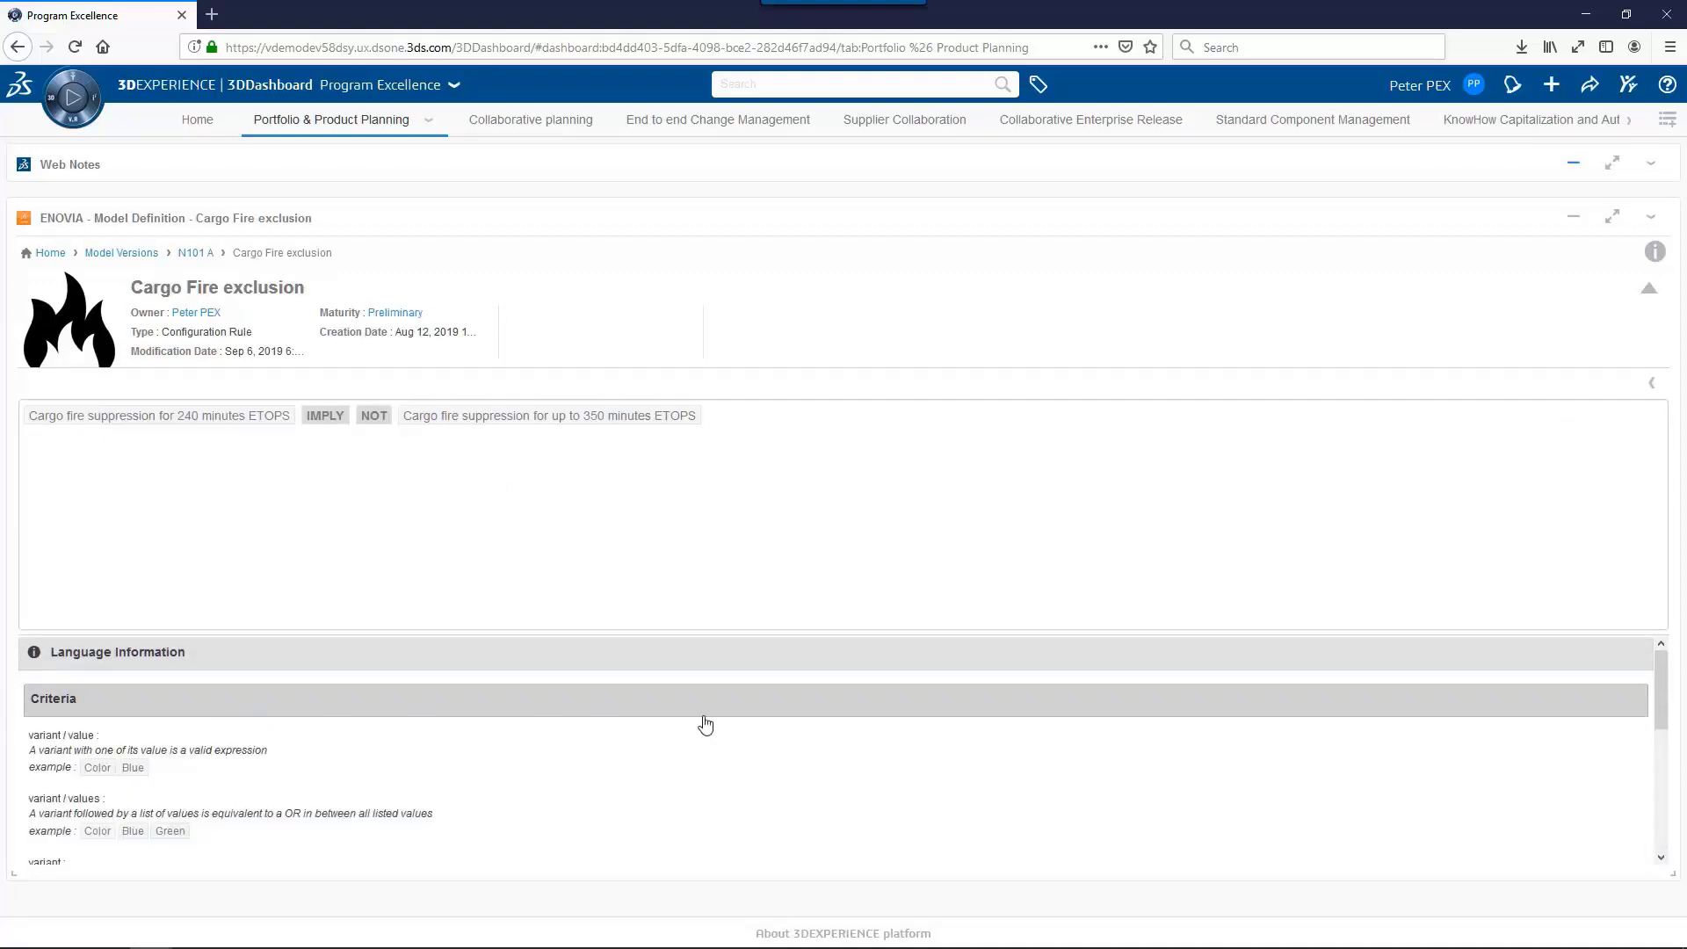
pyautogui.scroll(-1, 1662, 700)
pyautogui.scroll(-5, 1662, 700)
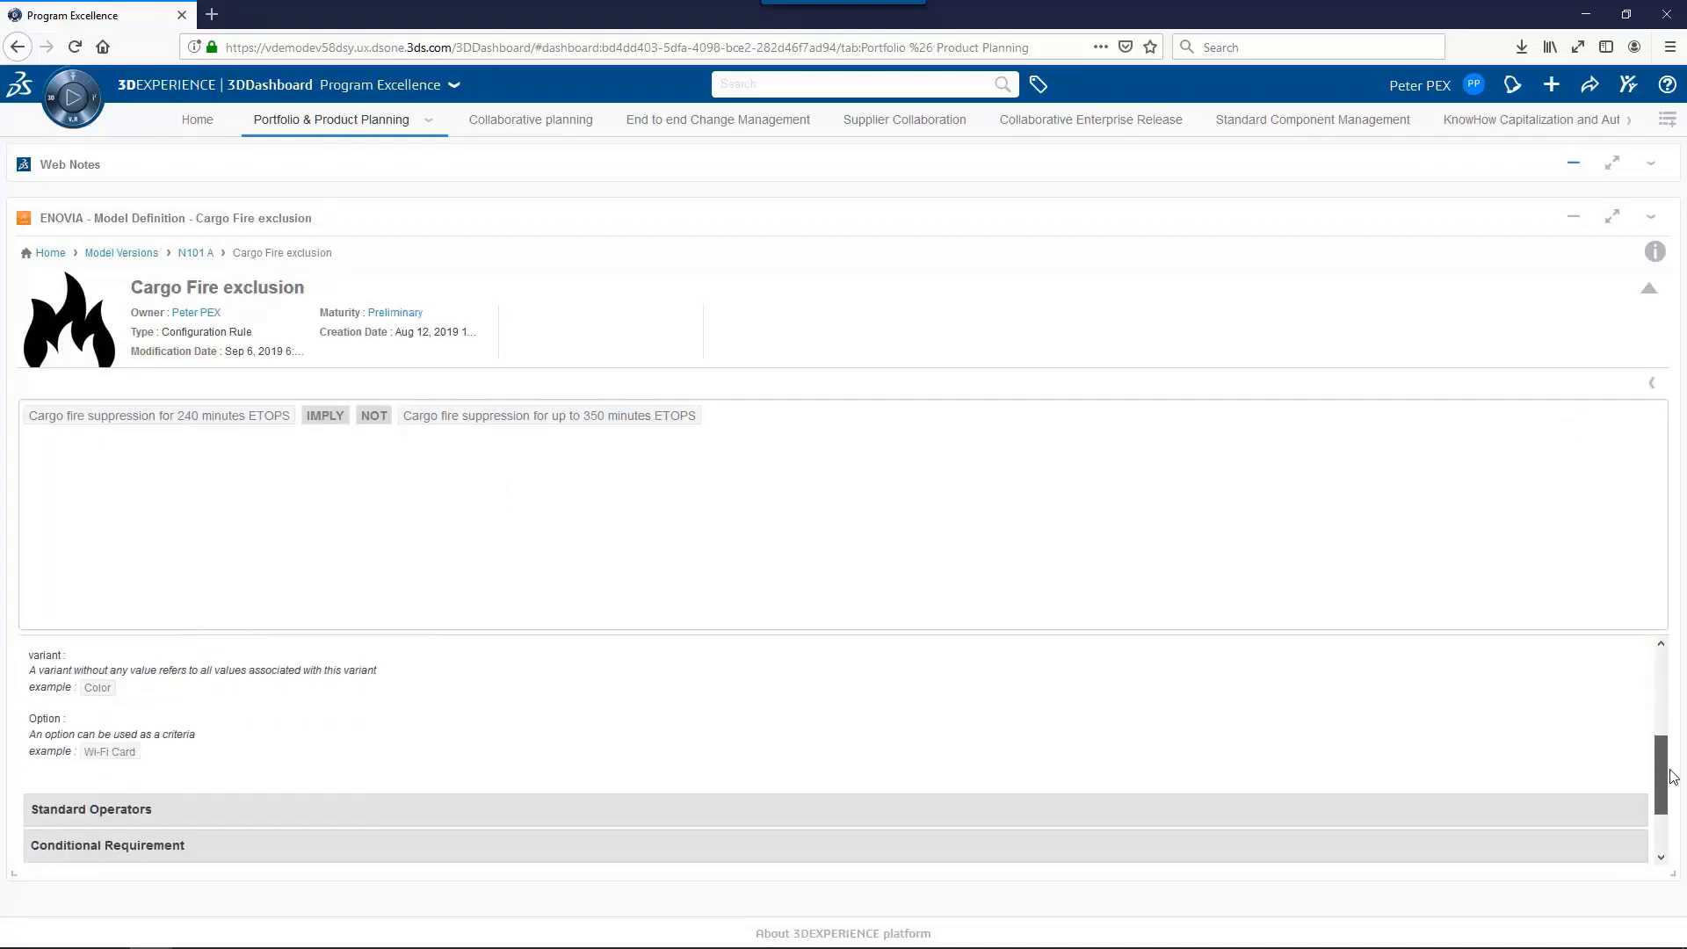
pyautogui.scroll(4, 1667, 702)
pyautogui.scroll(2, 1667, 703)
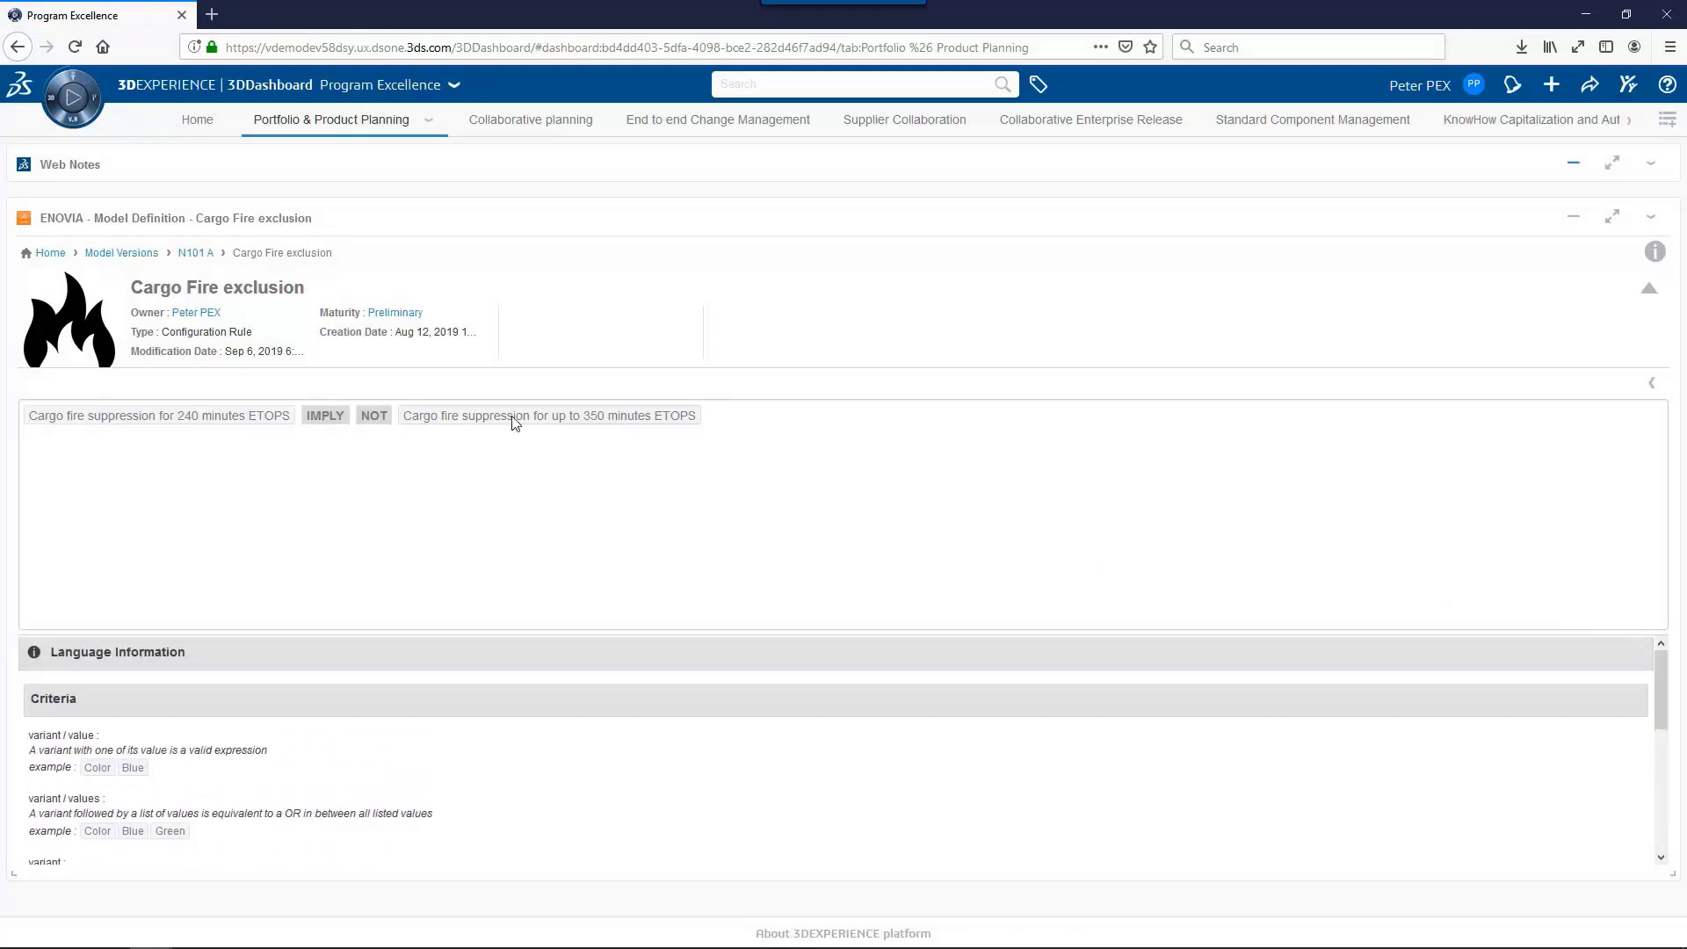
# Open the Air Summer 001 product configuration of N101 A and examine its selected criteria and the ATA32 Landing gear choices.
pyautogui.click(194, 253)
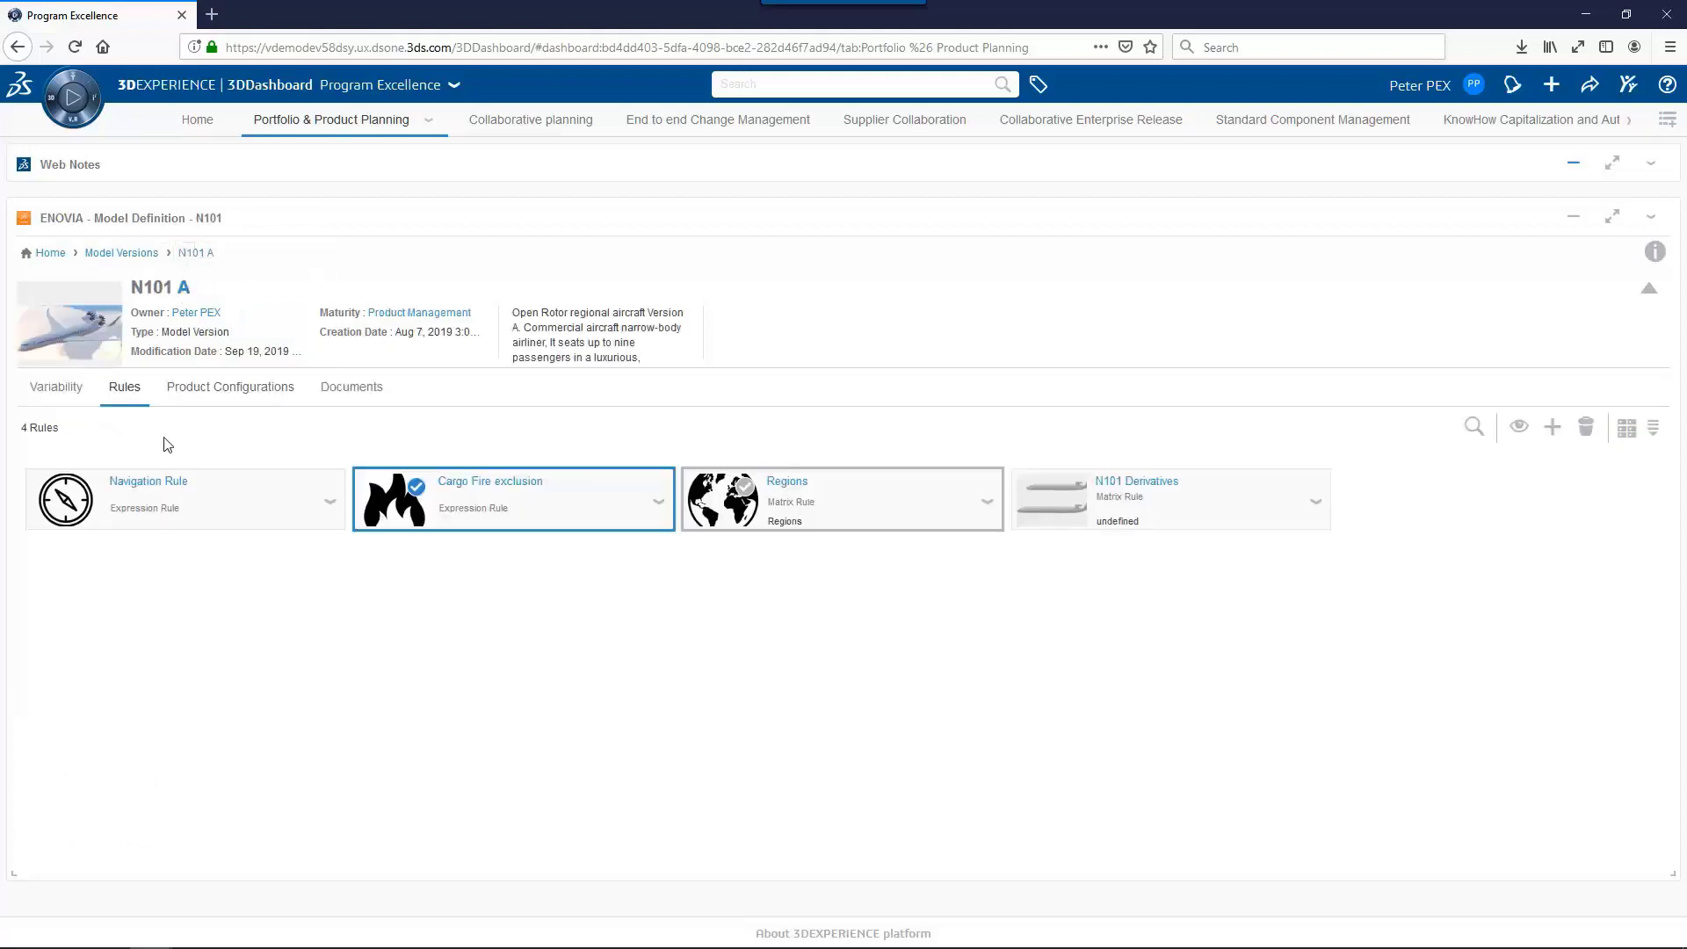
pyautogui.click(234, 397)
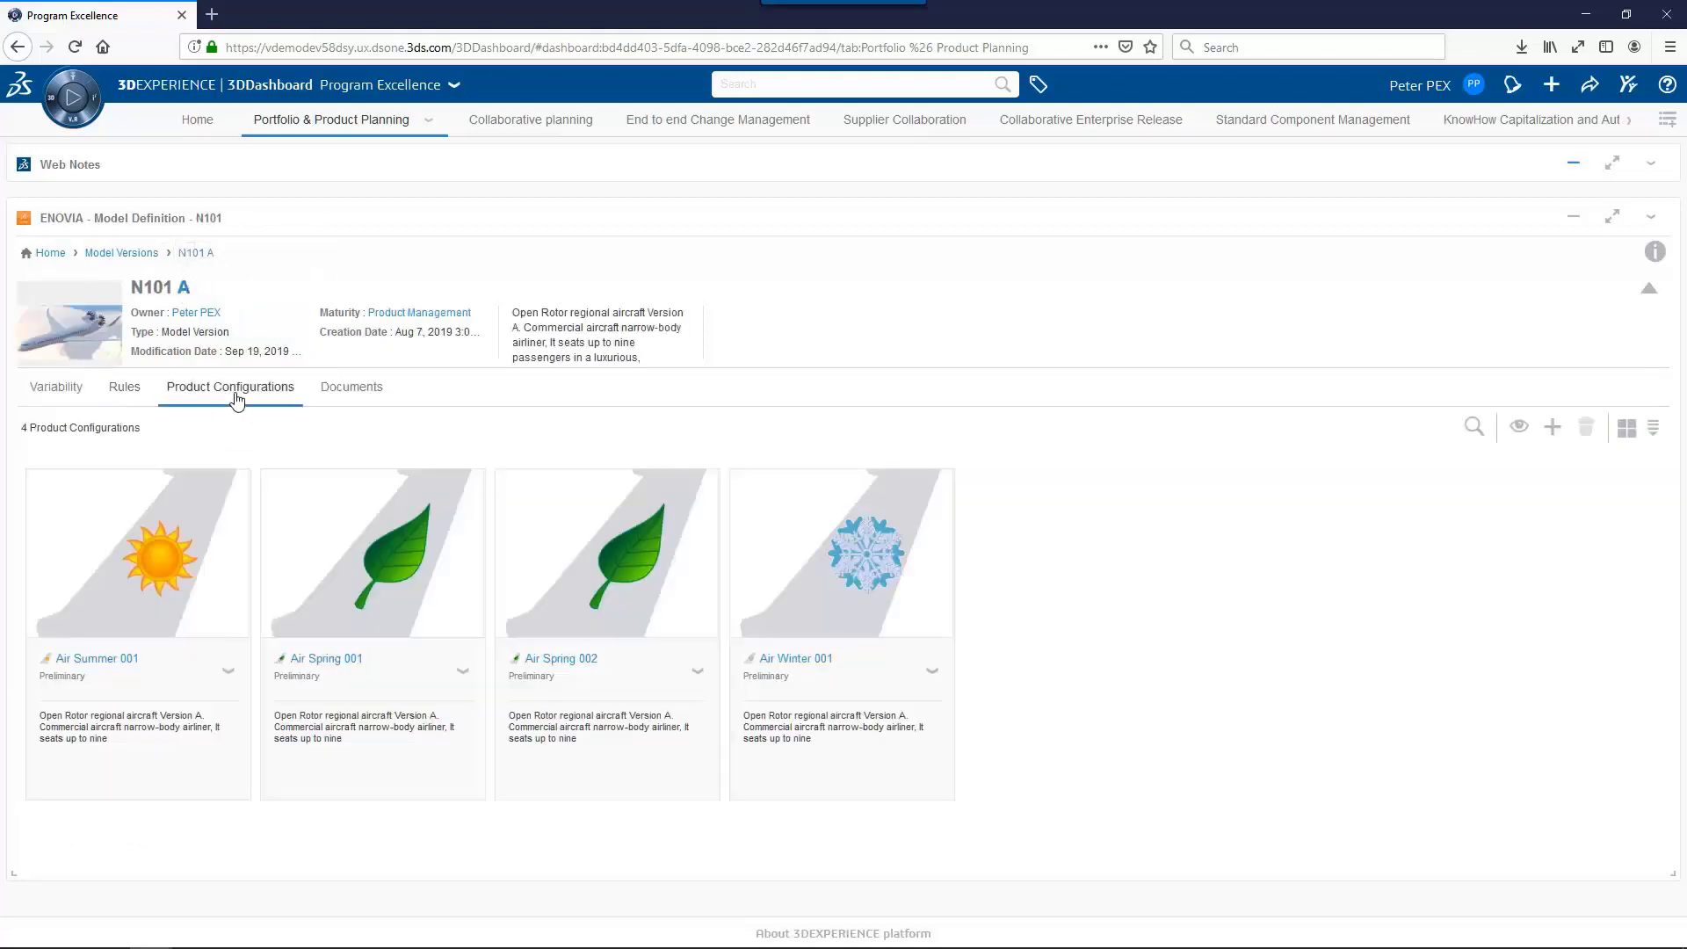
pyautogui.doubleClick(145, 588)
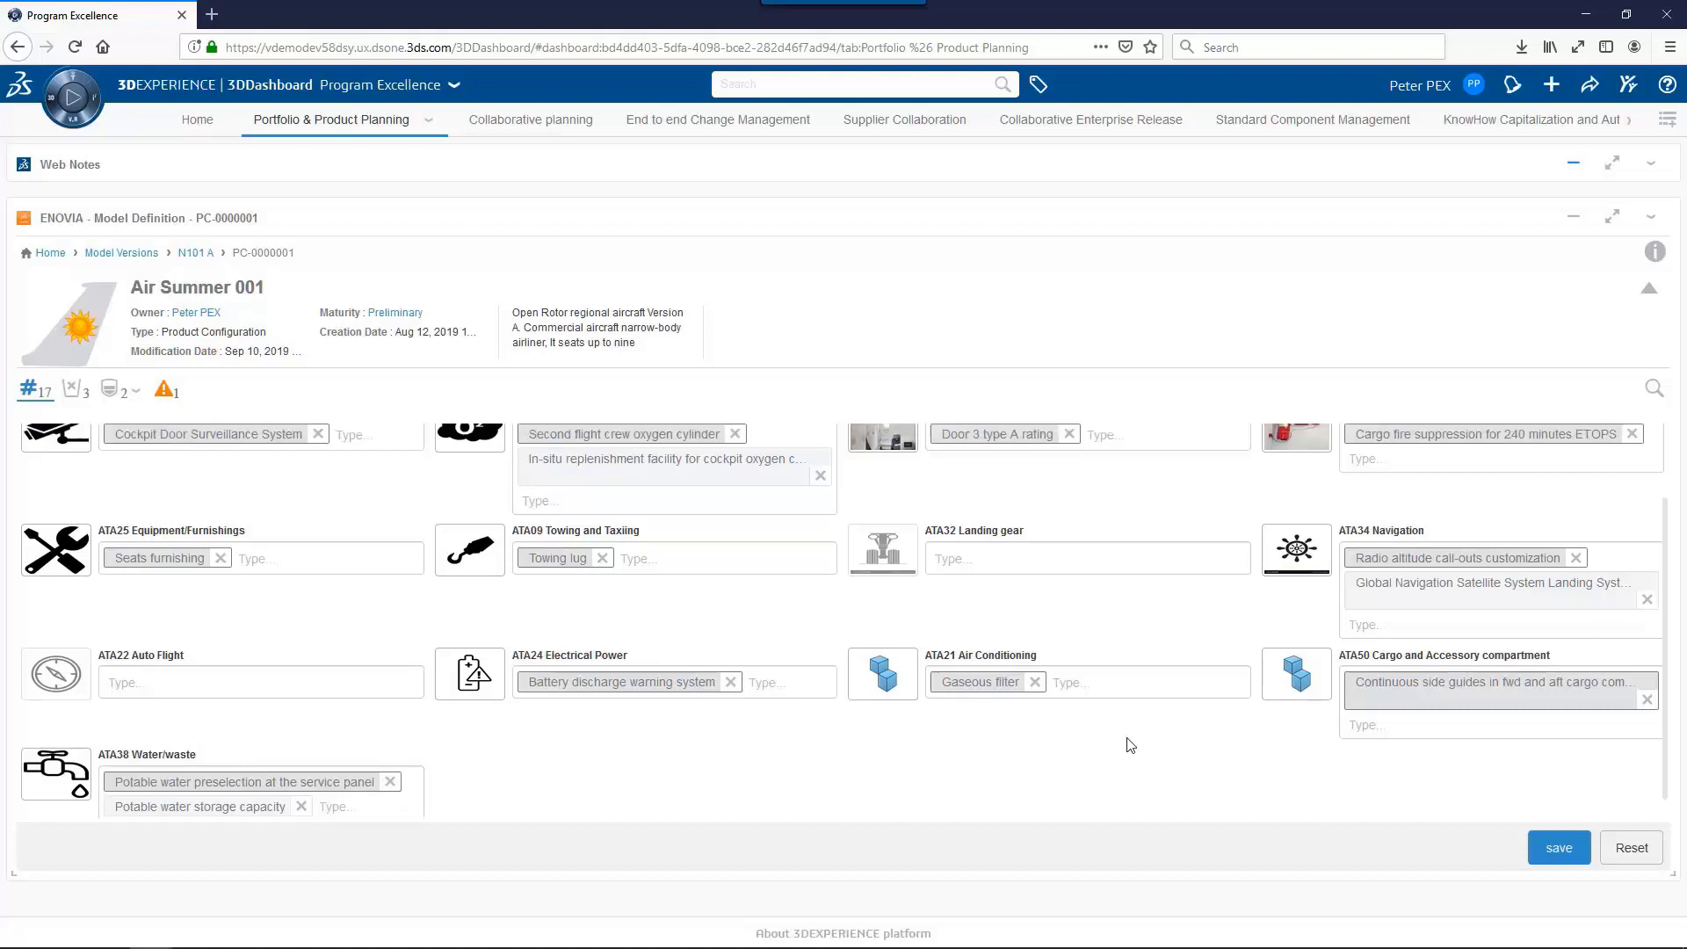
pyautogui.scroll(2, 1131, 745)
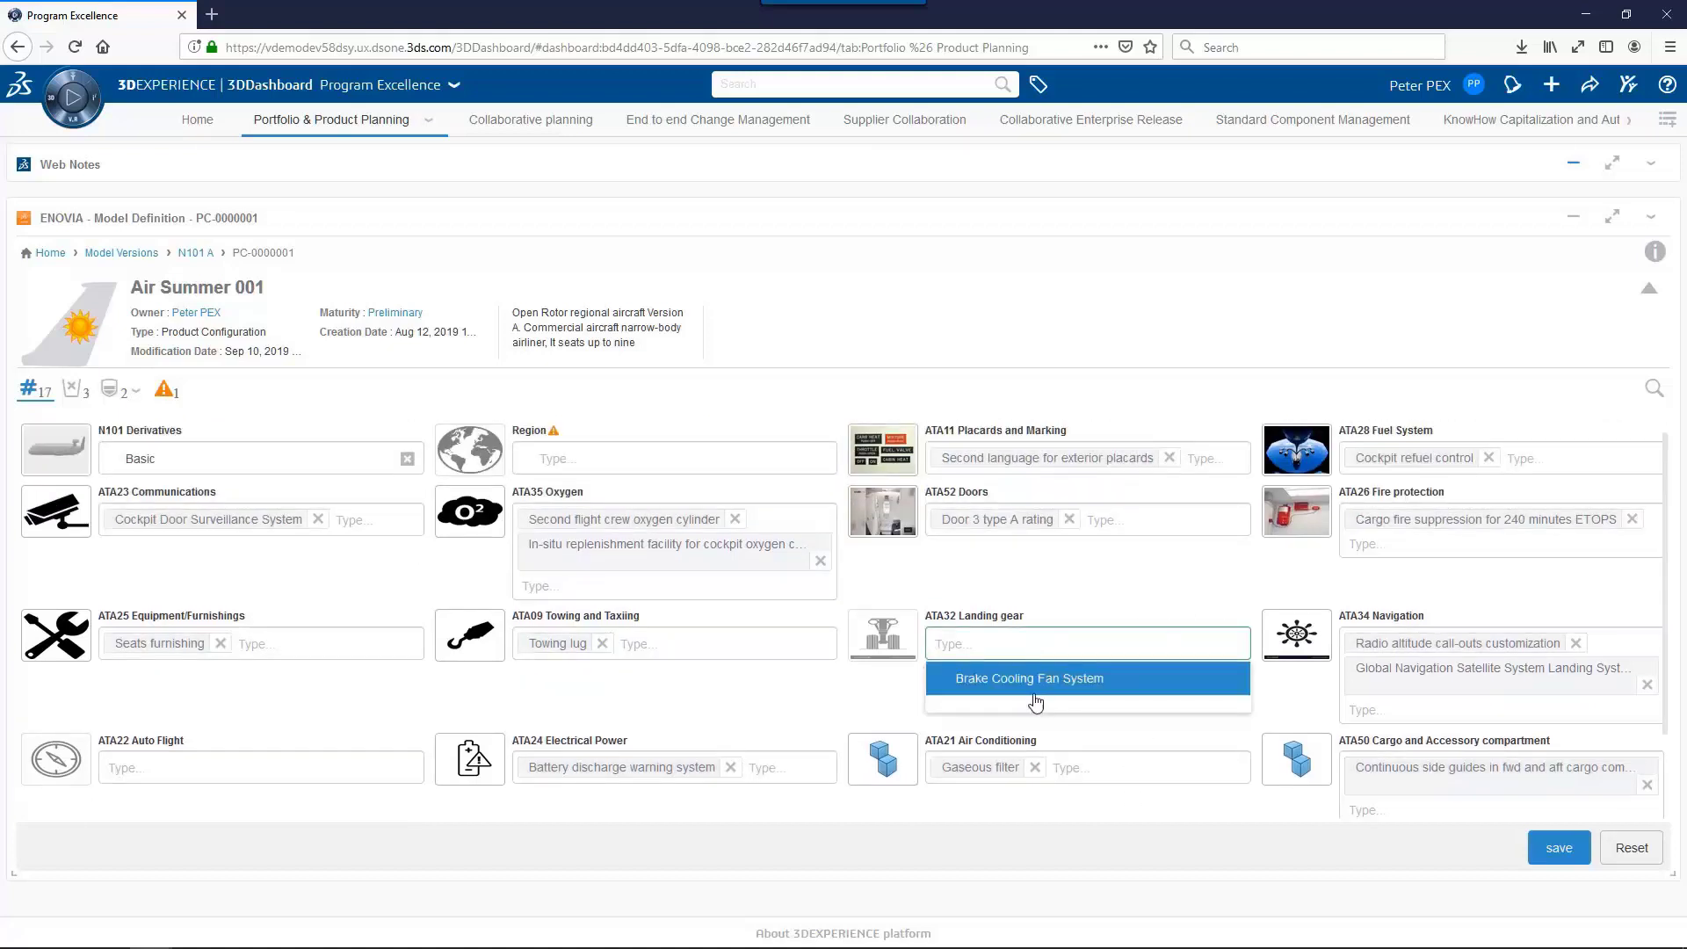
pyautogui.click(1066, 594)
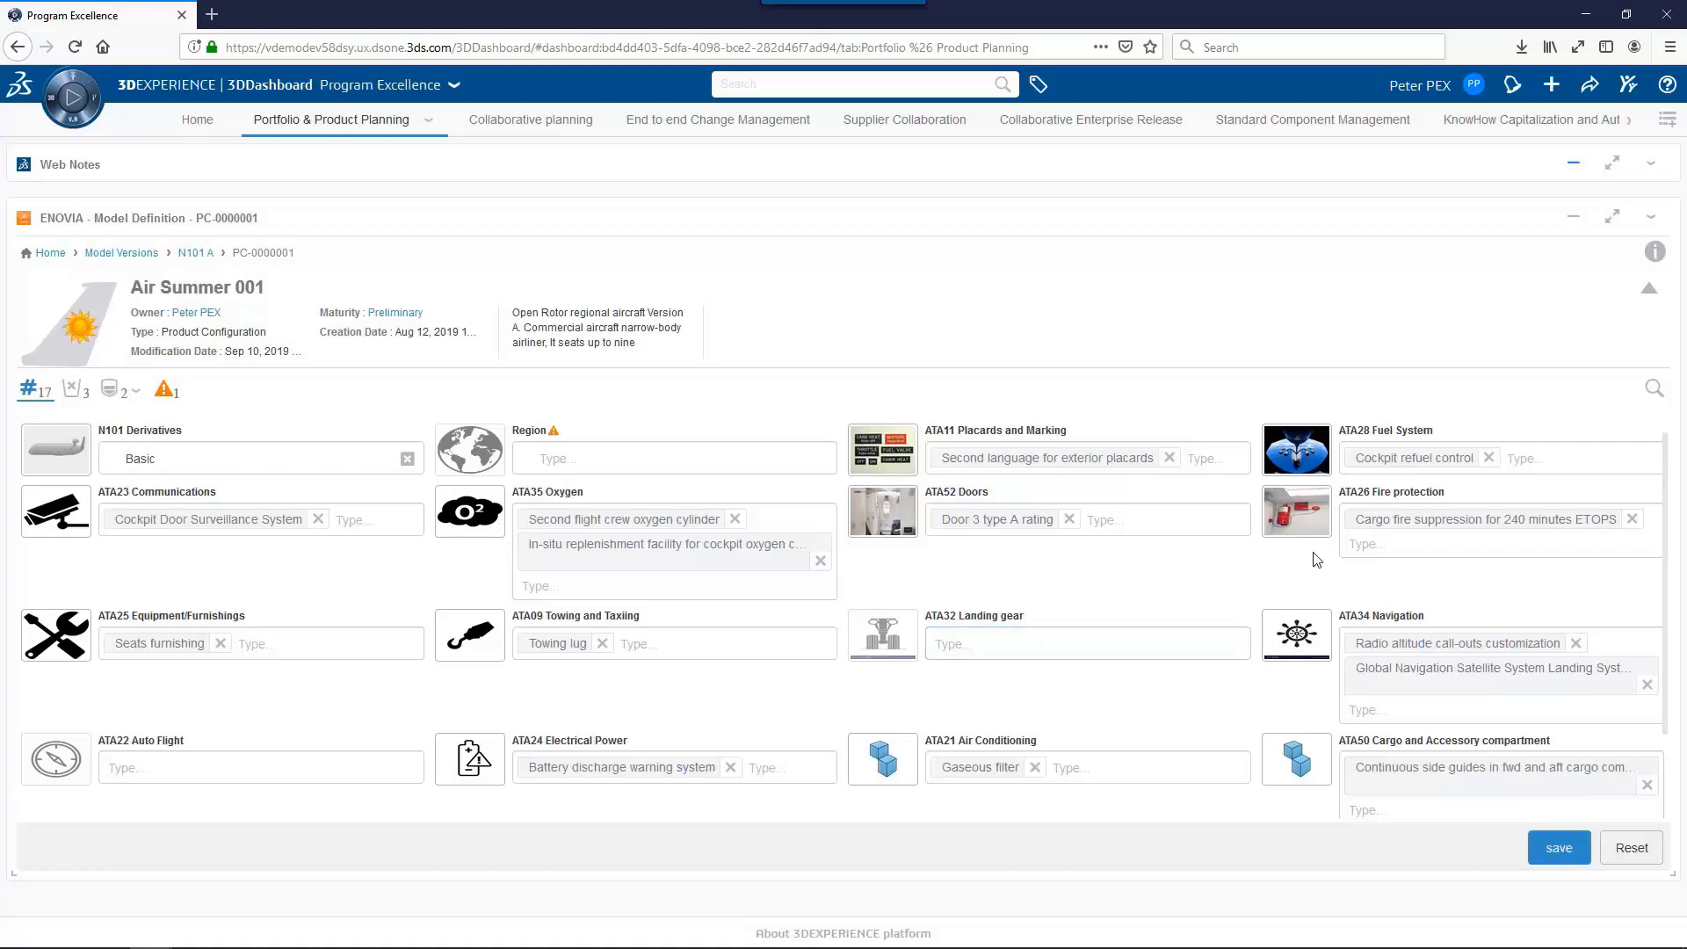
# Examine Air Summer 001's ATA26 Fire protection and Region choices, including why the 350 minutes ETOPS option is incompatible, and its rule application modes.
pyautogui.click(1363, 541)
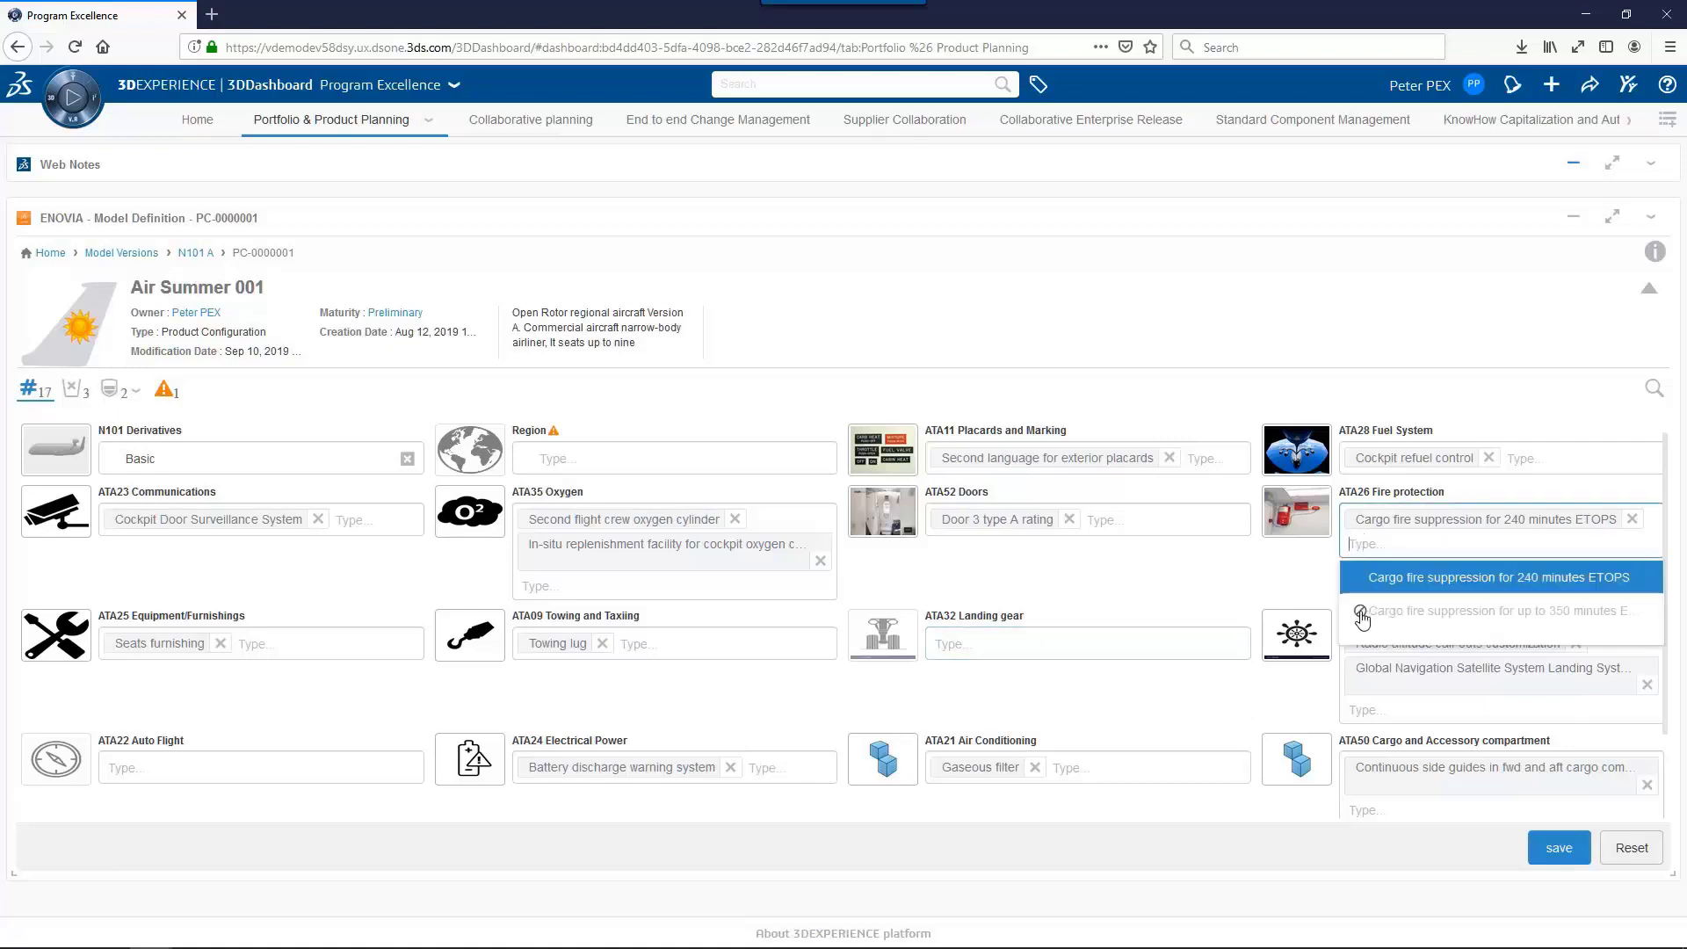
pyautogui.moveTo(1361, 619)
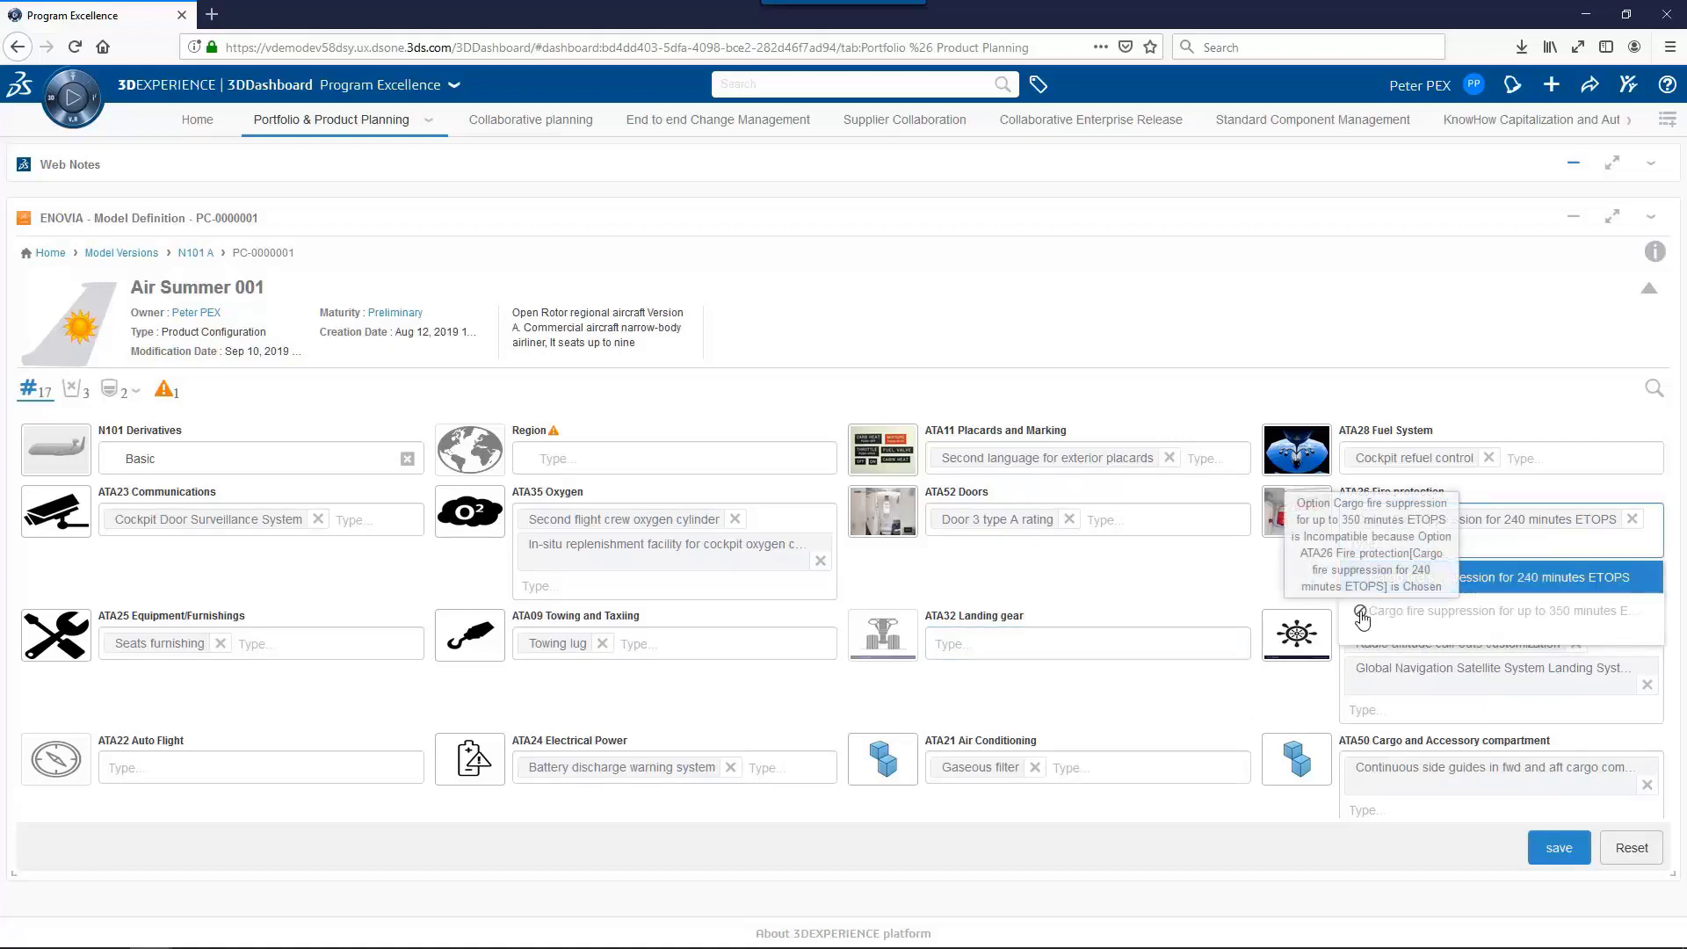
pyautogui.click(1216, 592)
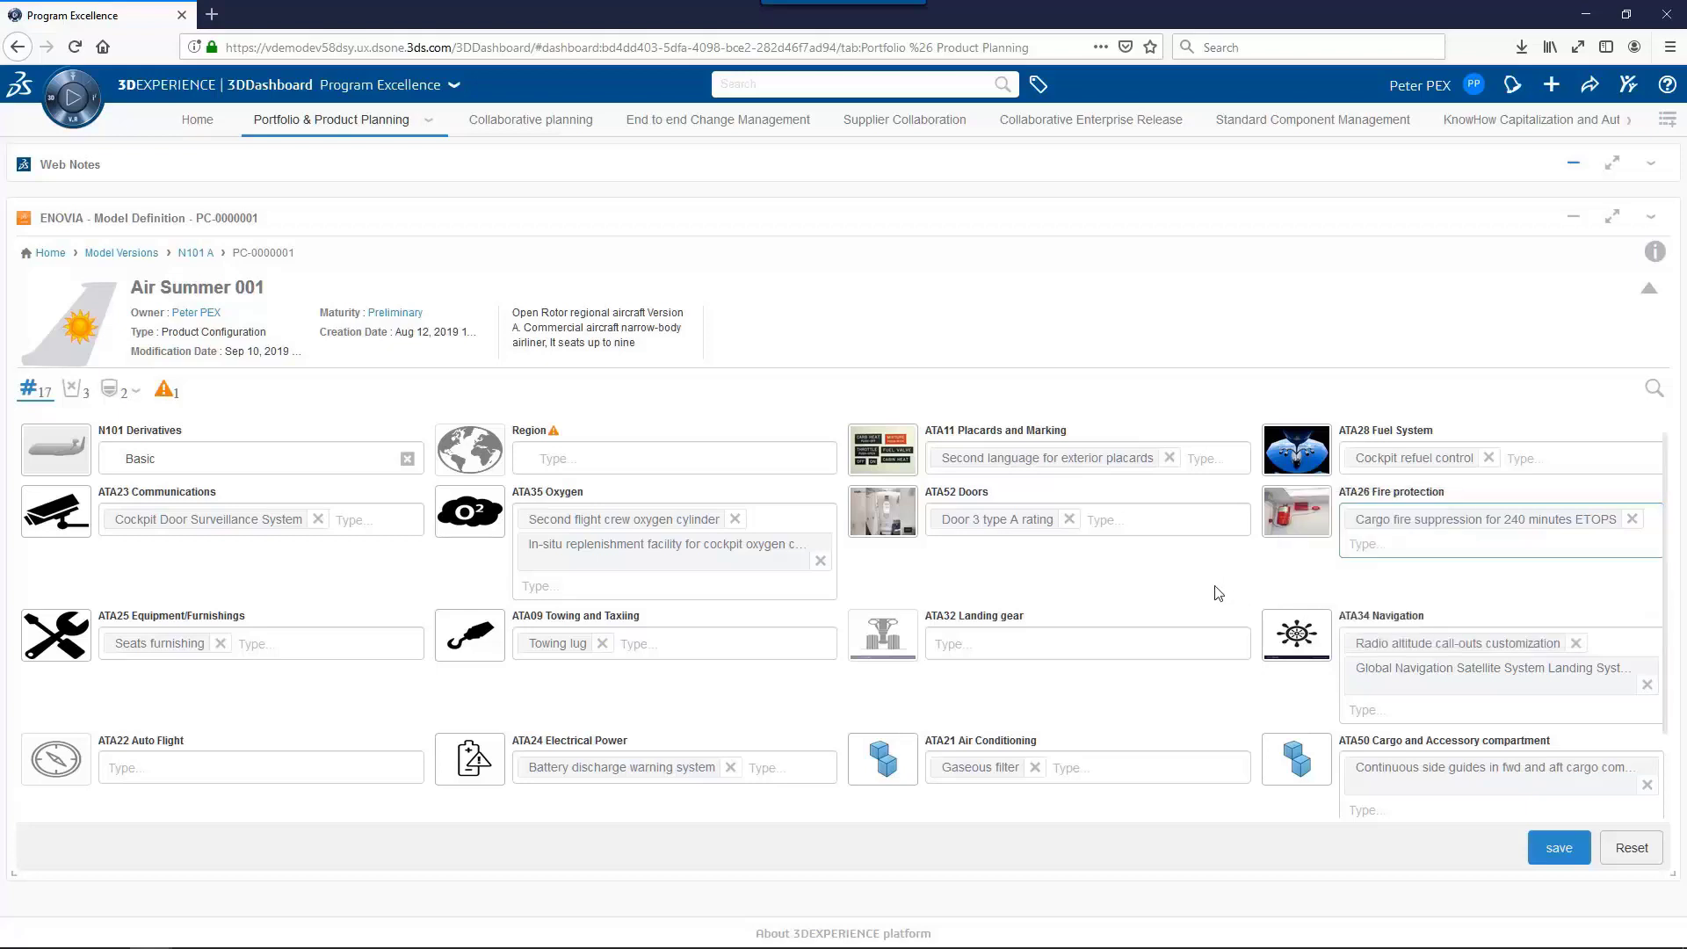
pyautogui.click(570, 457)
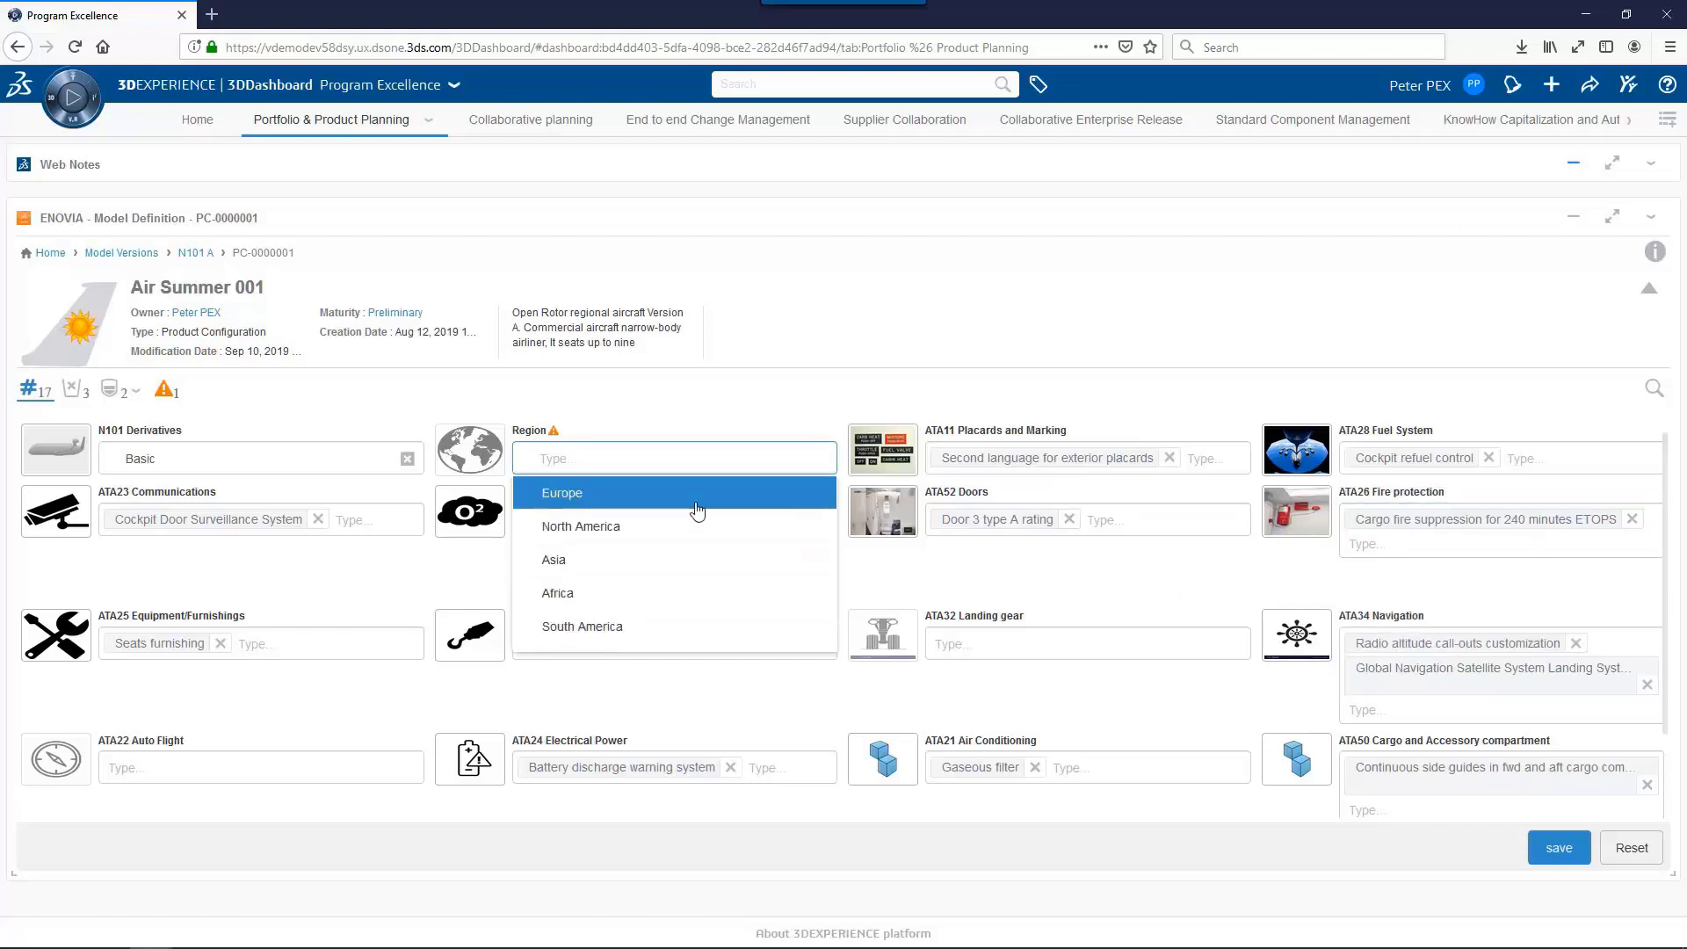
pyautogui.click(967, 584)
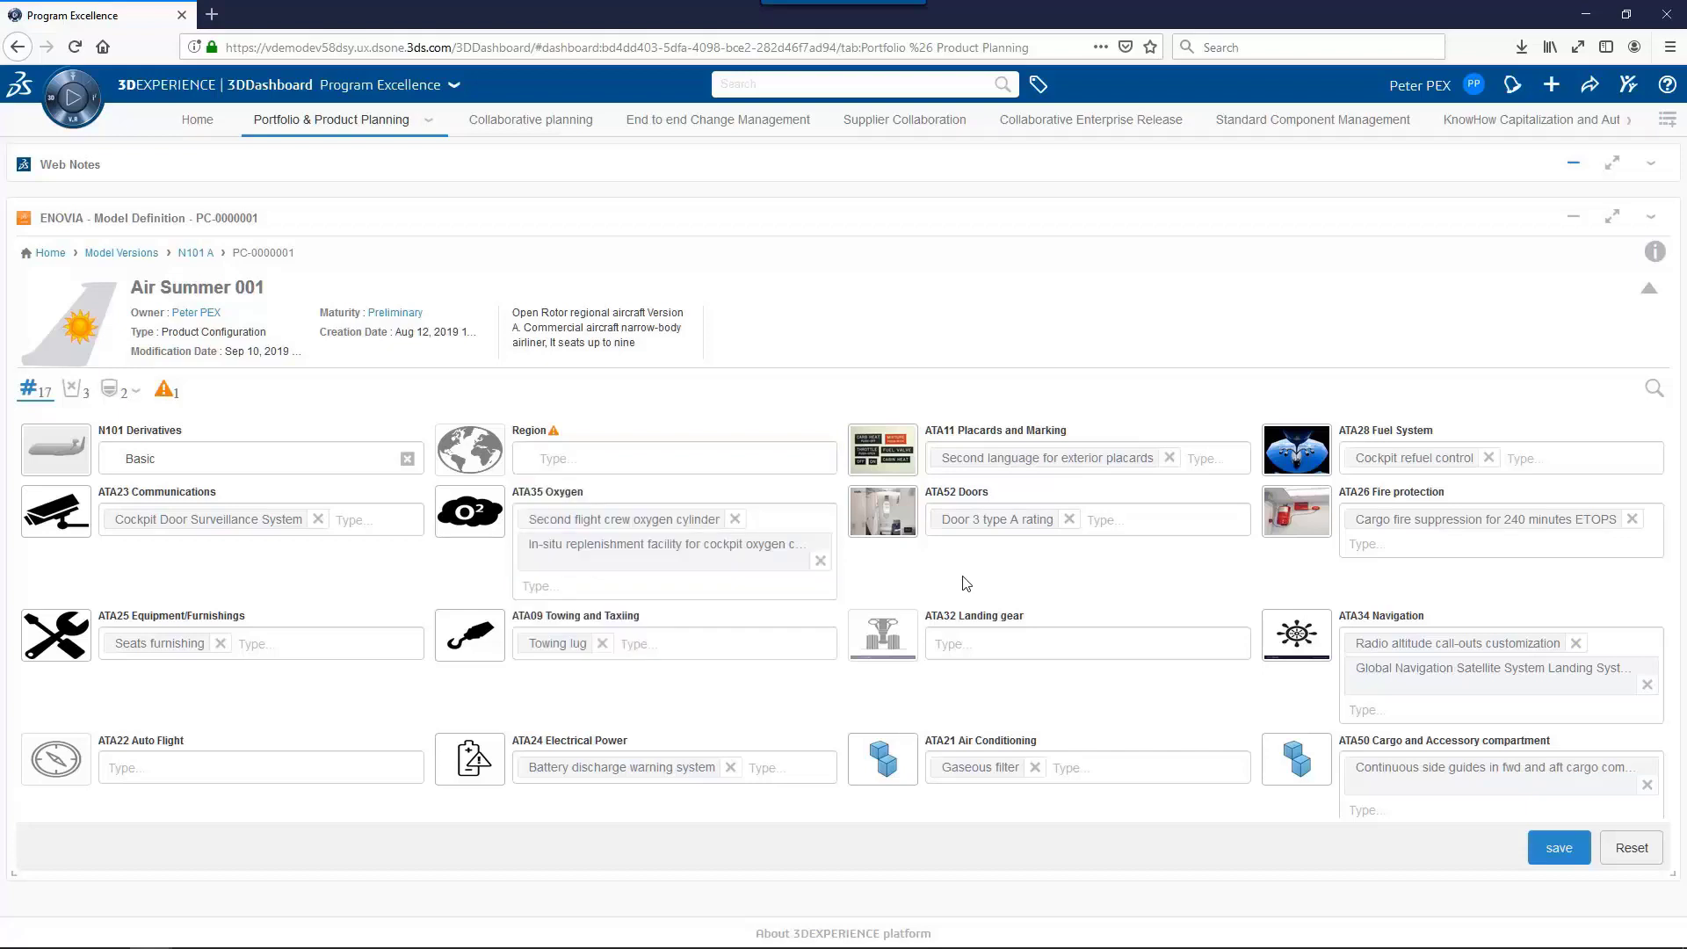
pyautogui.click(136, 394)
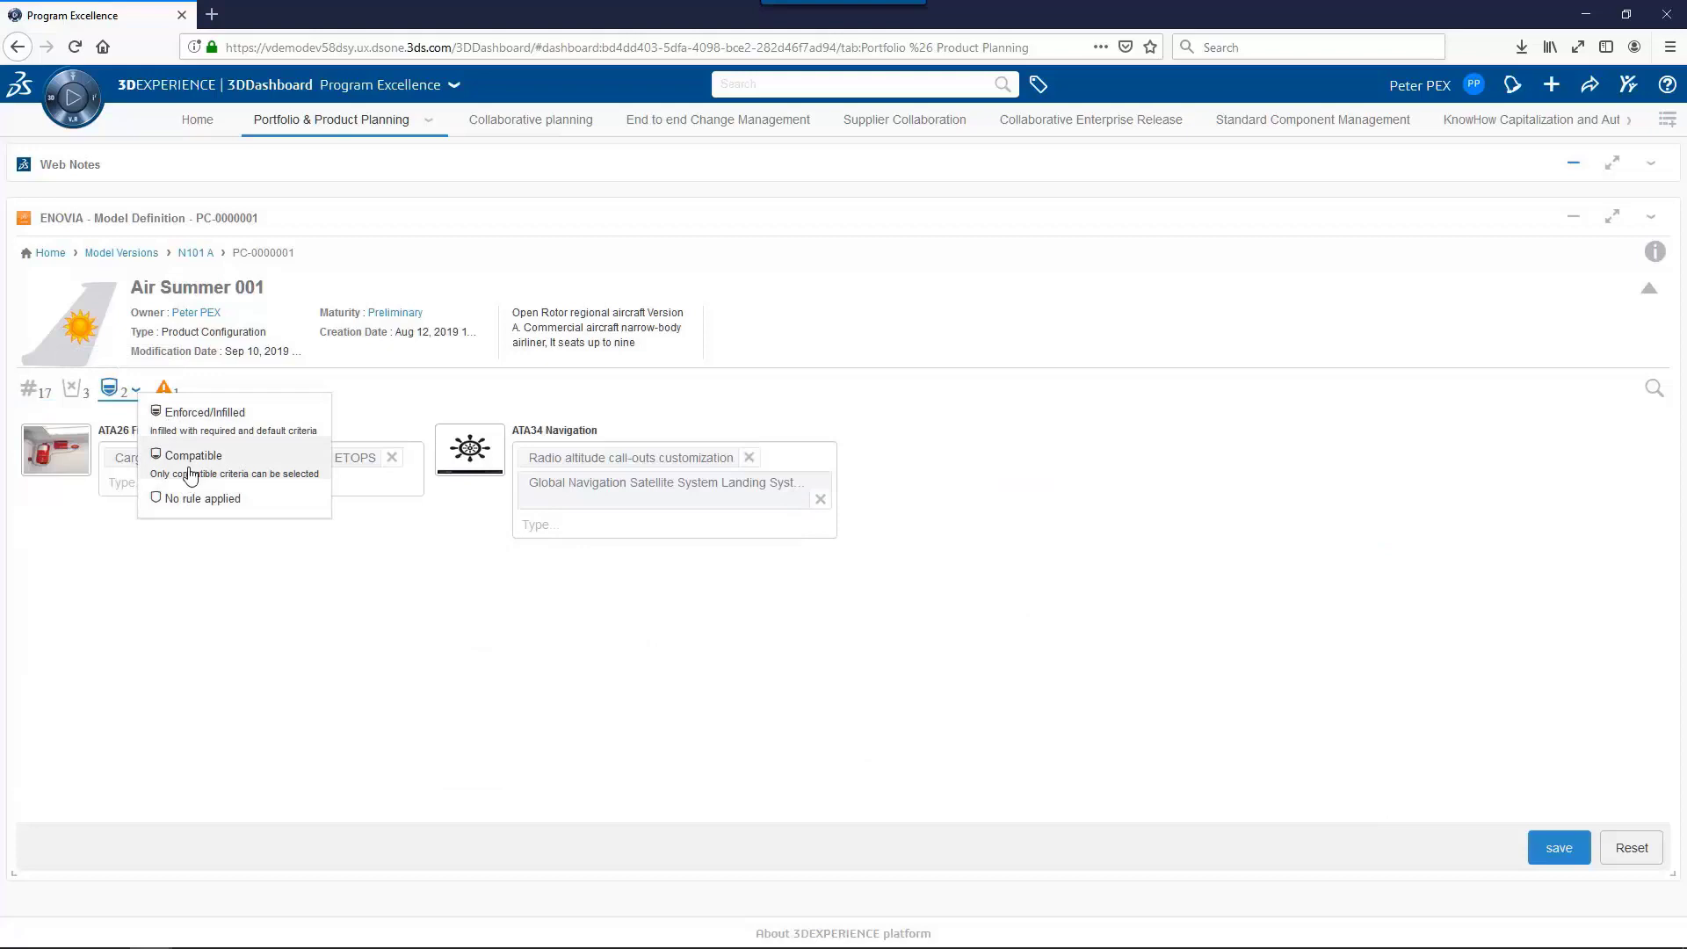
pyautogui.click(314, 611)
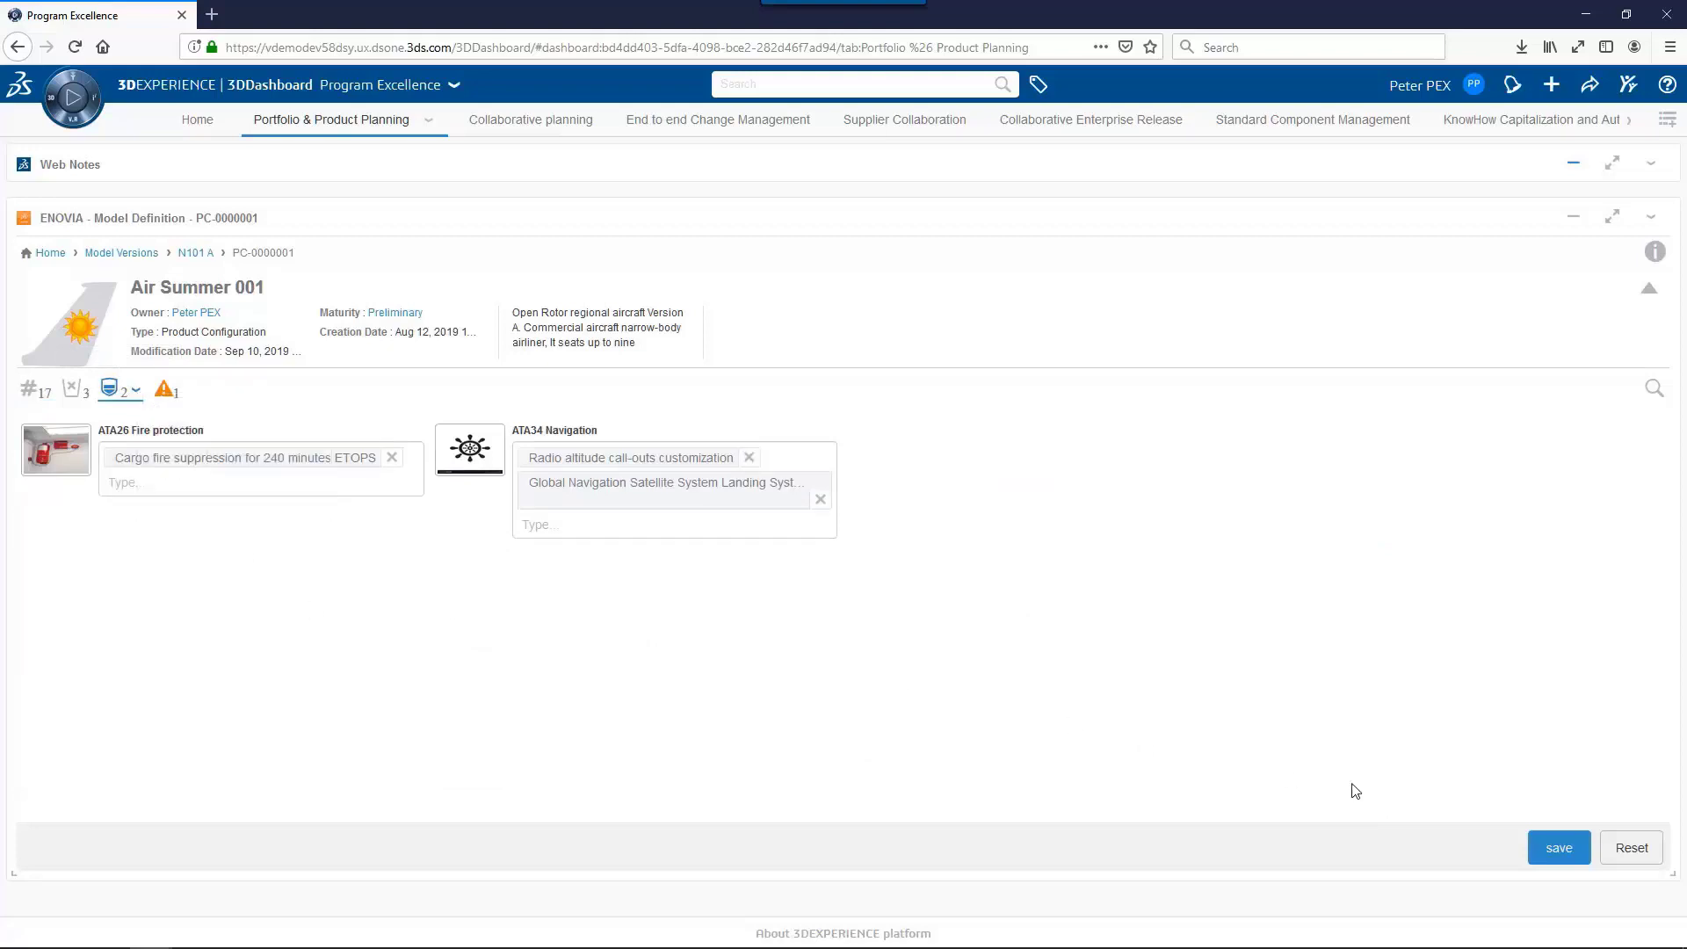
# Compare the variability content of Air Summer 001, Air Spring 001 and Air Spring 002 side by side among N101 A's product configurations.
pyautogui.click(196, 254)
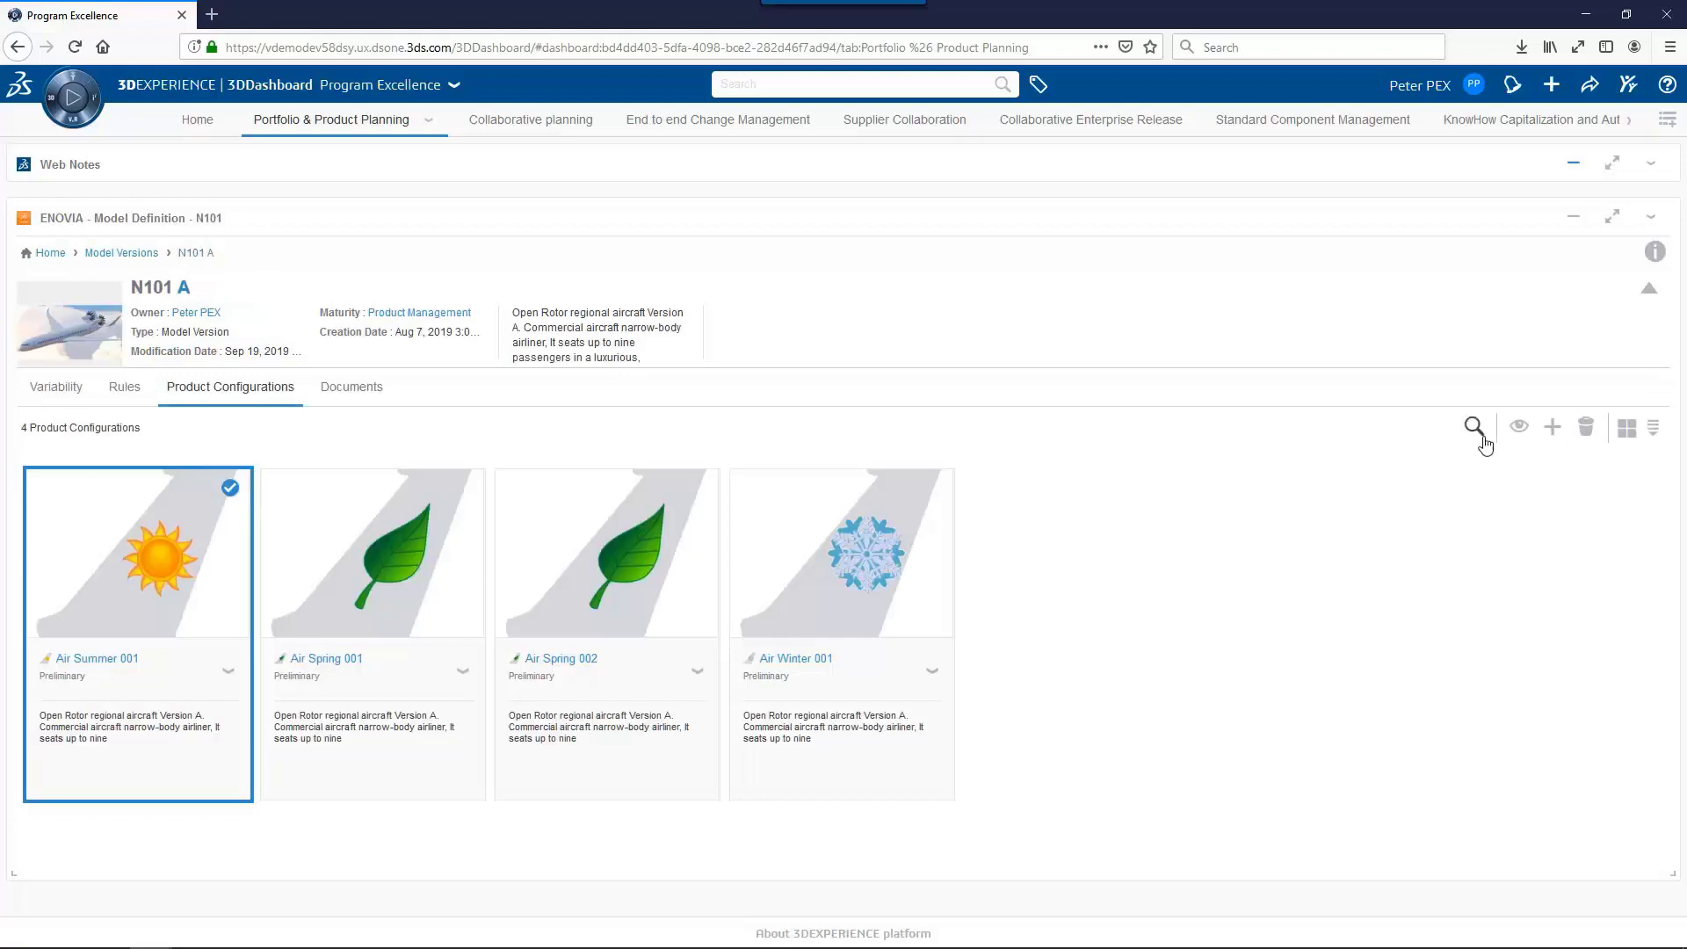
pyautogui.click(1519, 428)
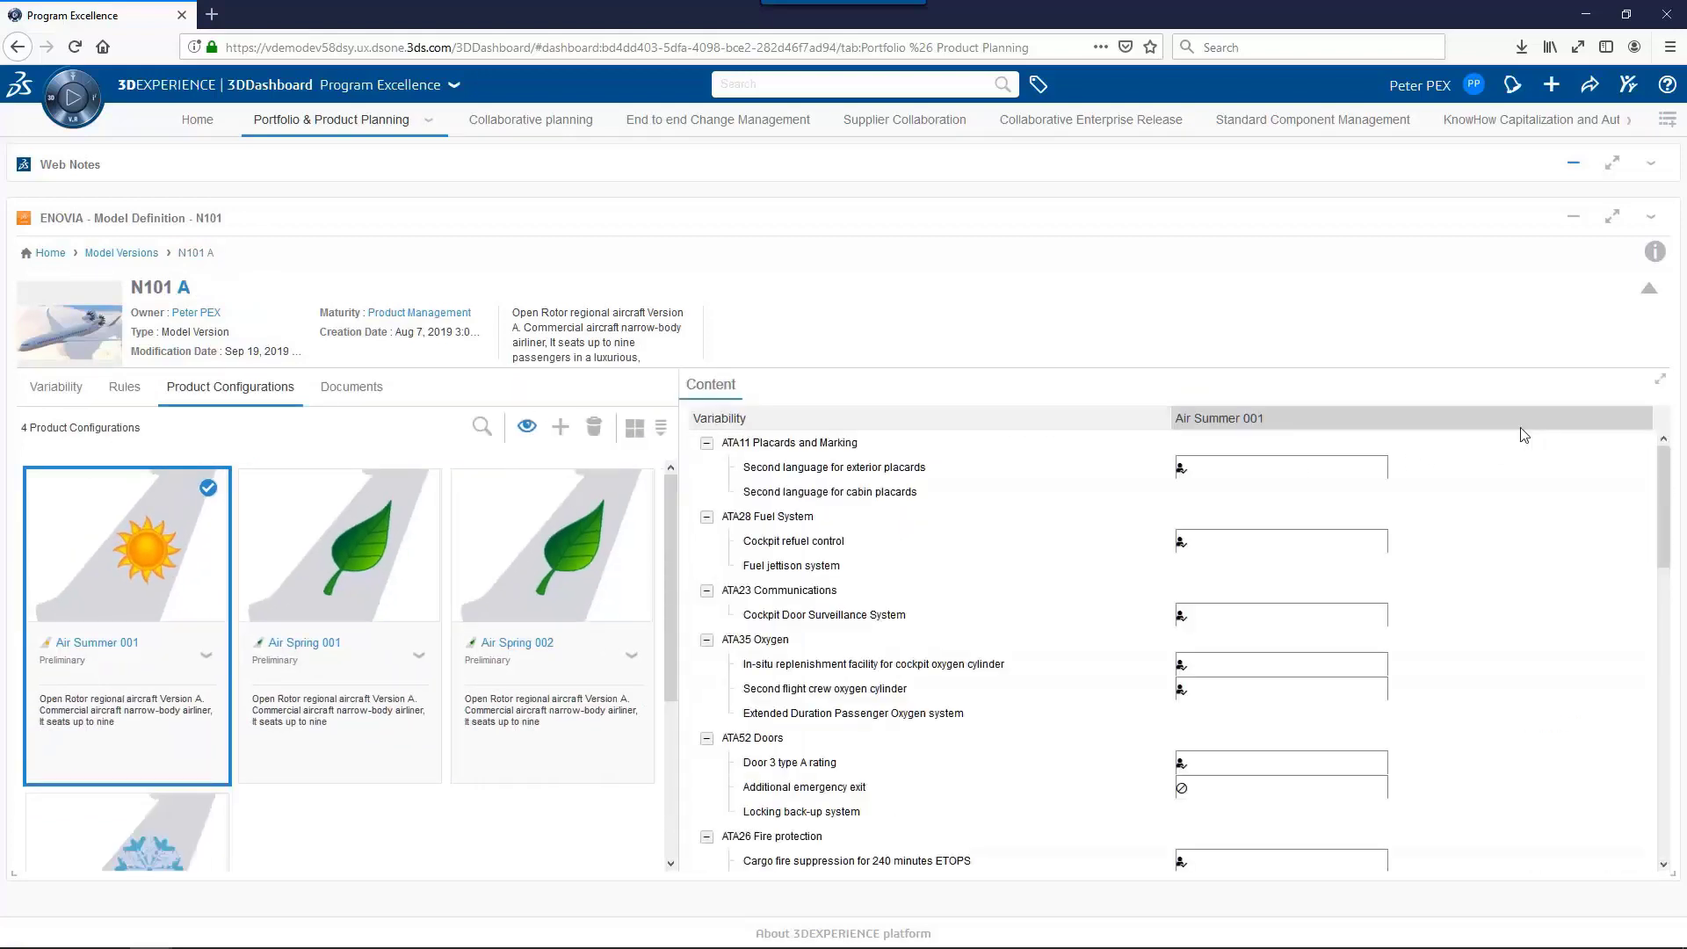
pyautogui.click(421, 488)
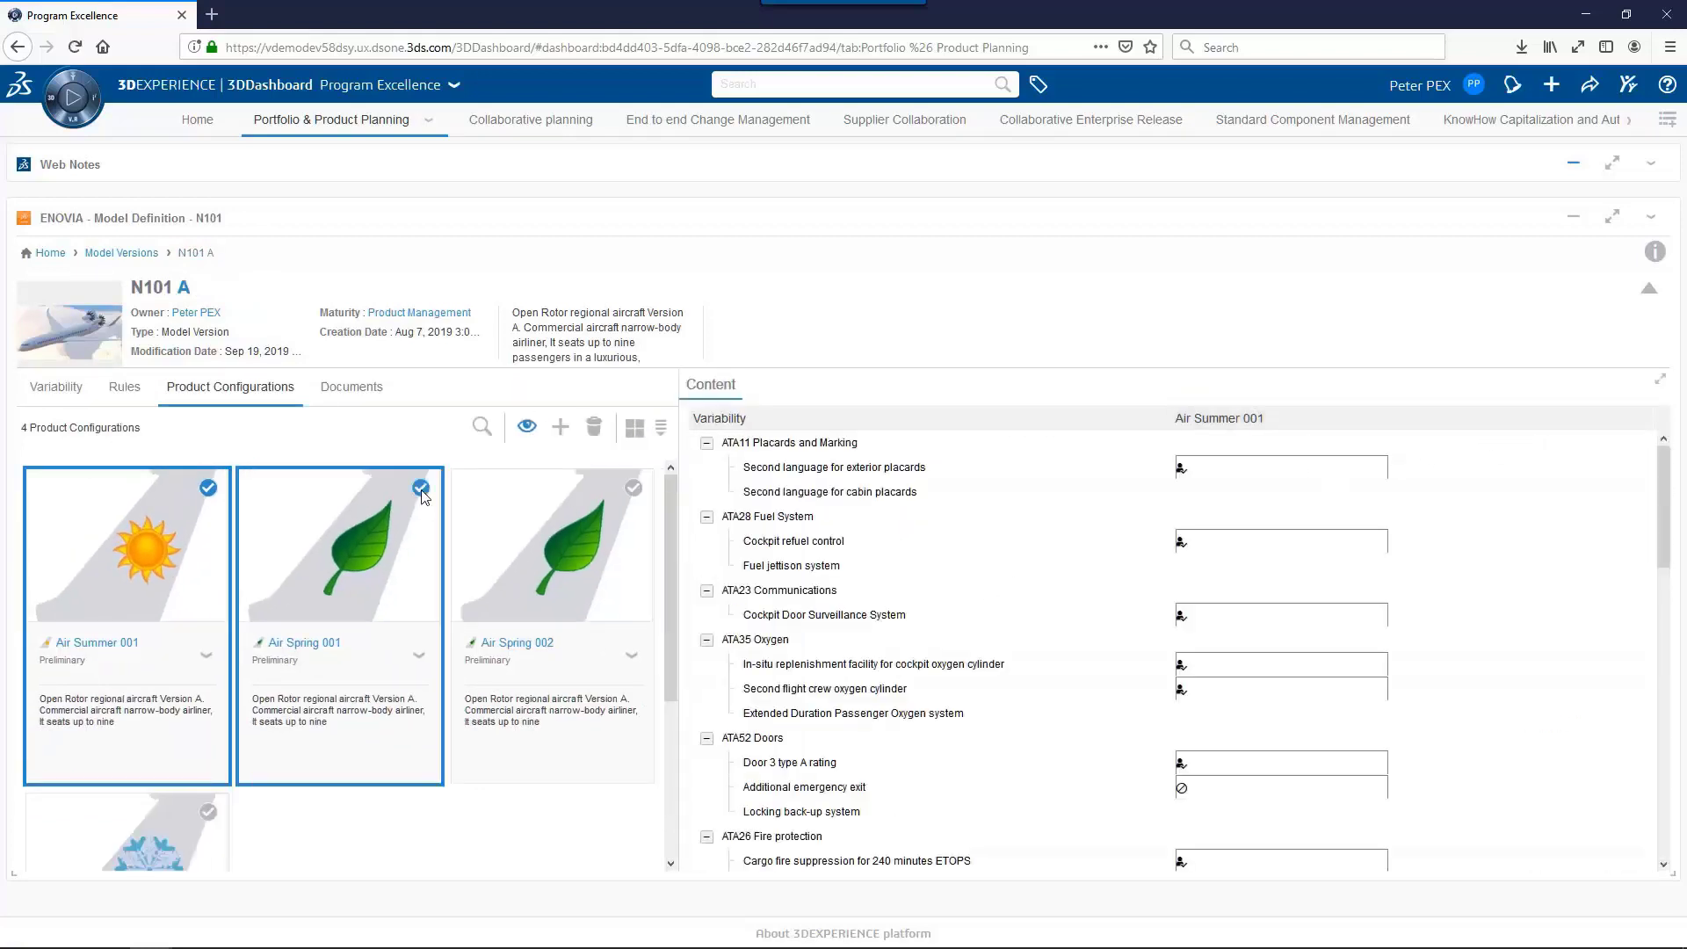
pyautogui.click(634, 488)
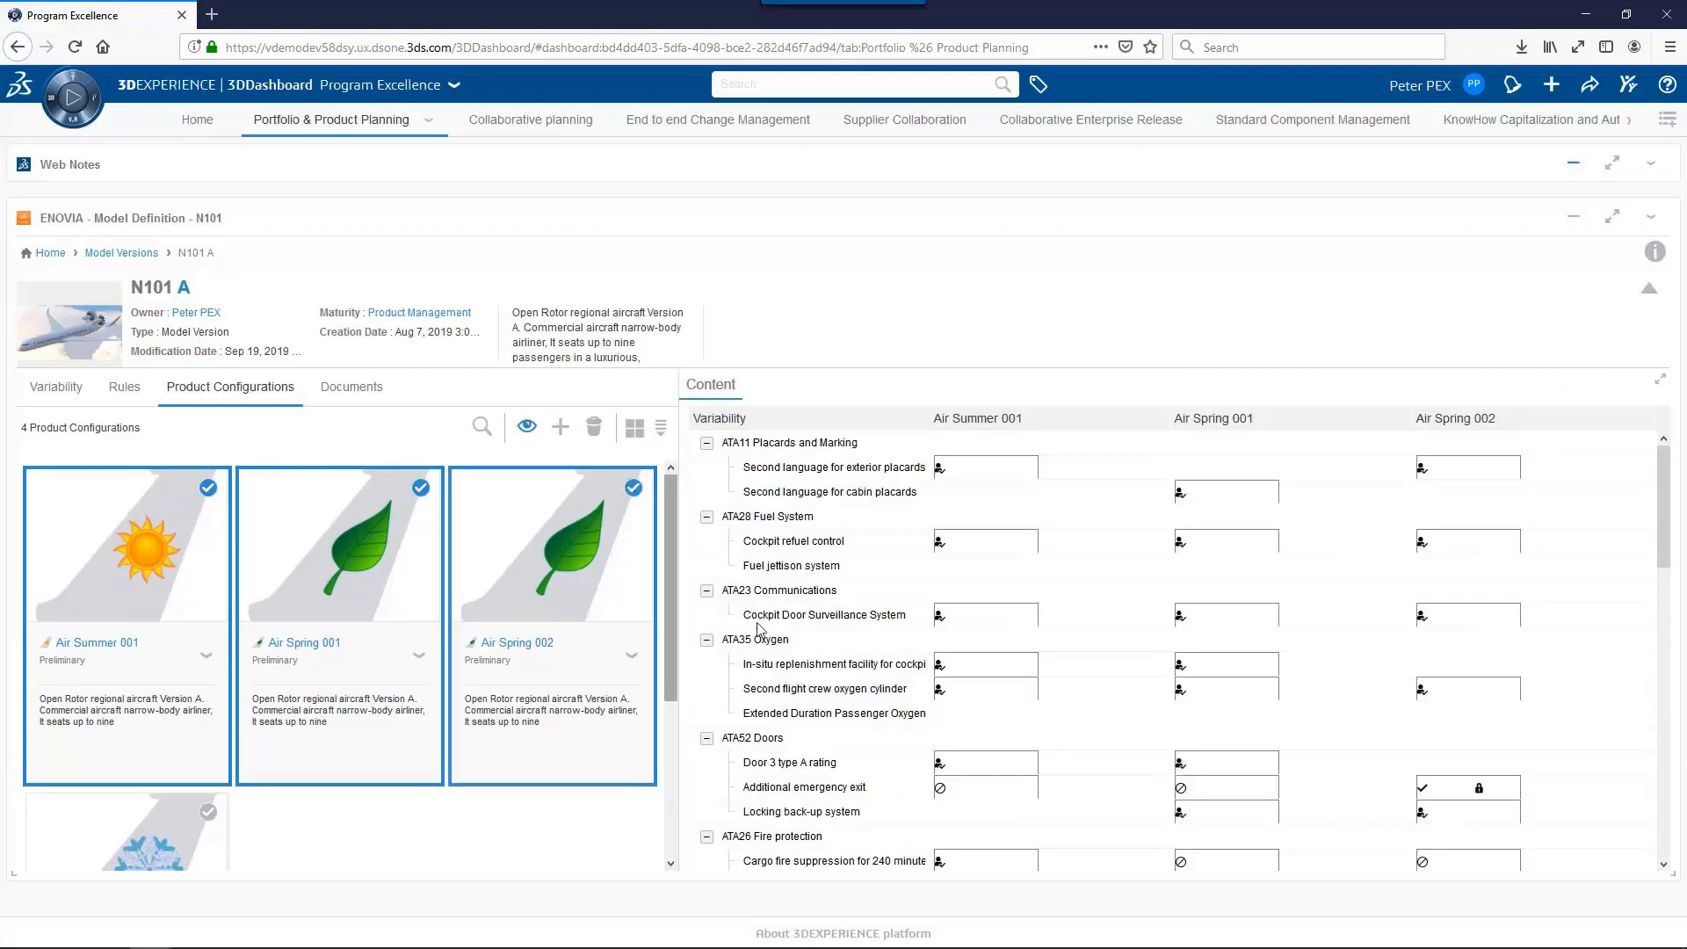
pyautogui.moveTo(1666, 532); pyautogui.dragTo(1657, 477)
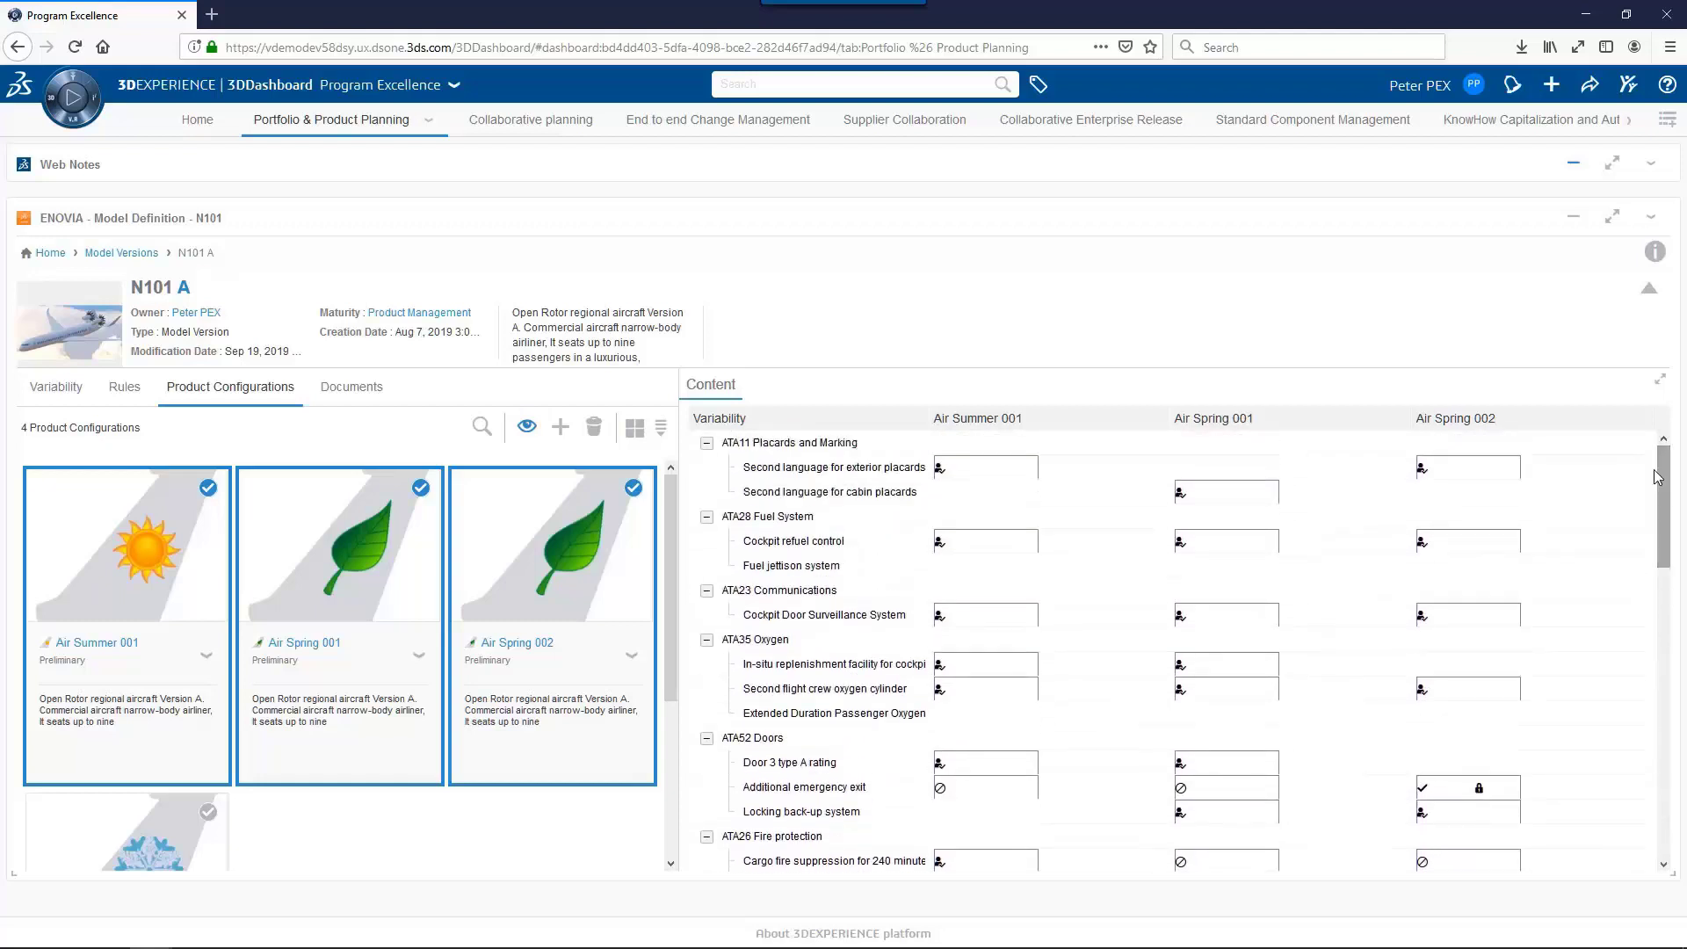
pyautogui.click(526, 427)
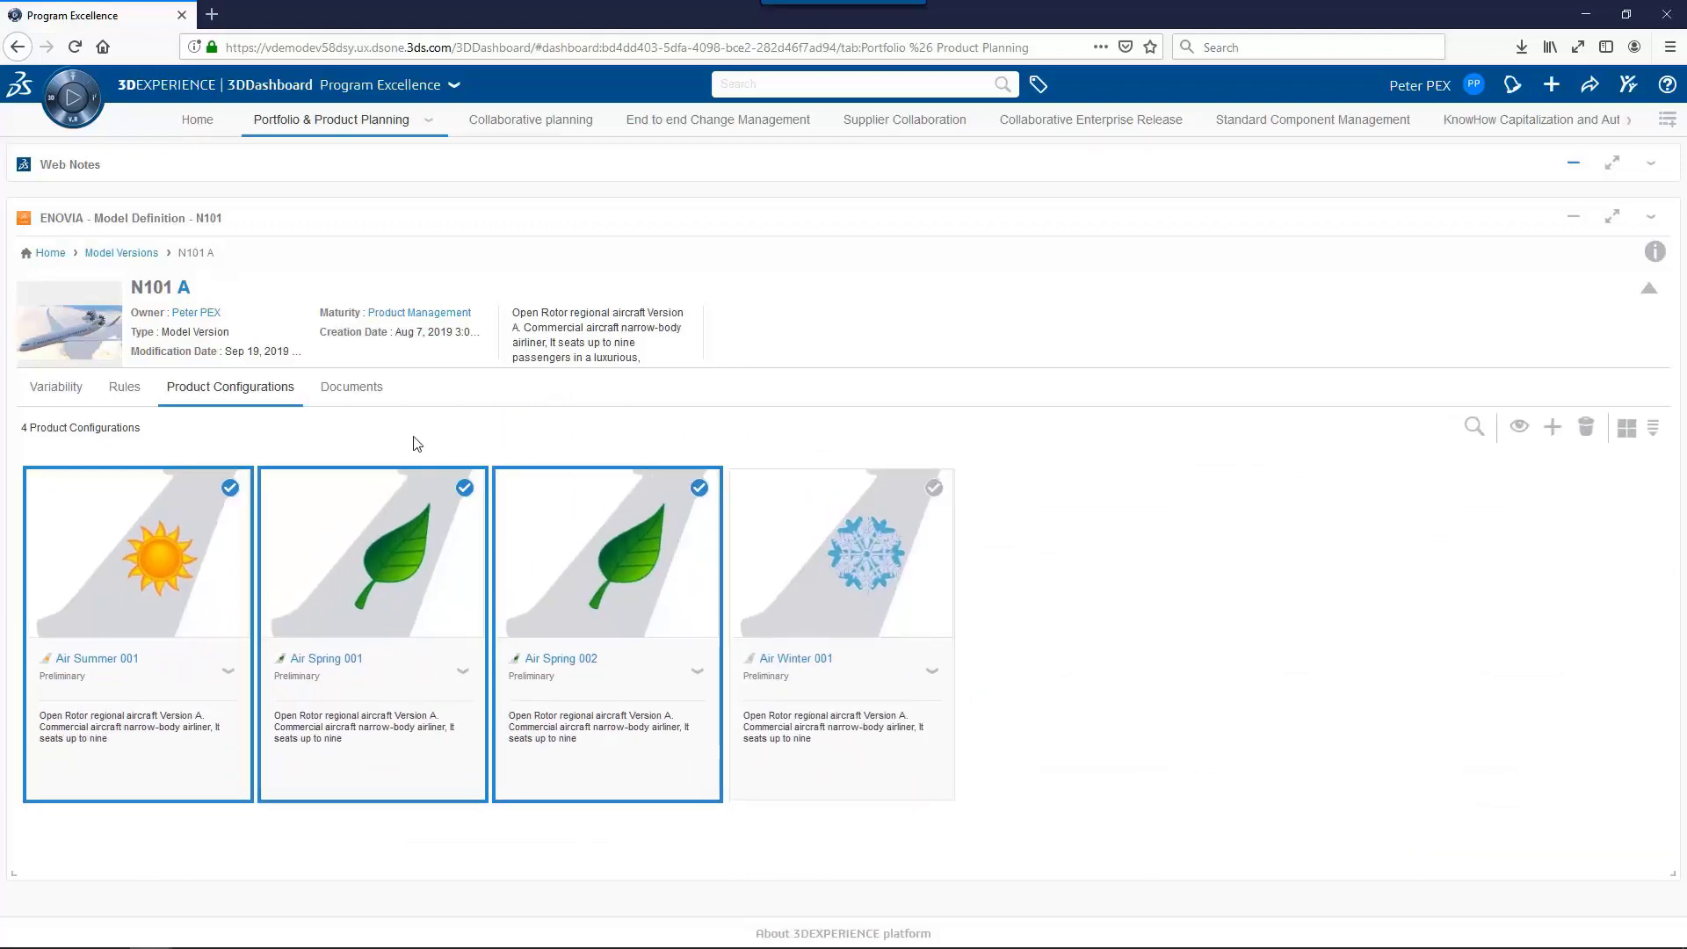
# Show the documents attached to N101 A and examine the actions available for N101 Standard Specification.
pyautogui.click(347, 395)
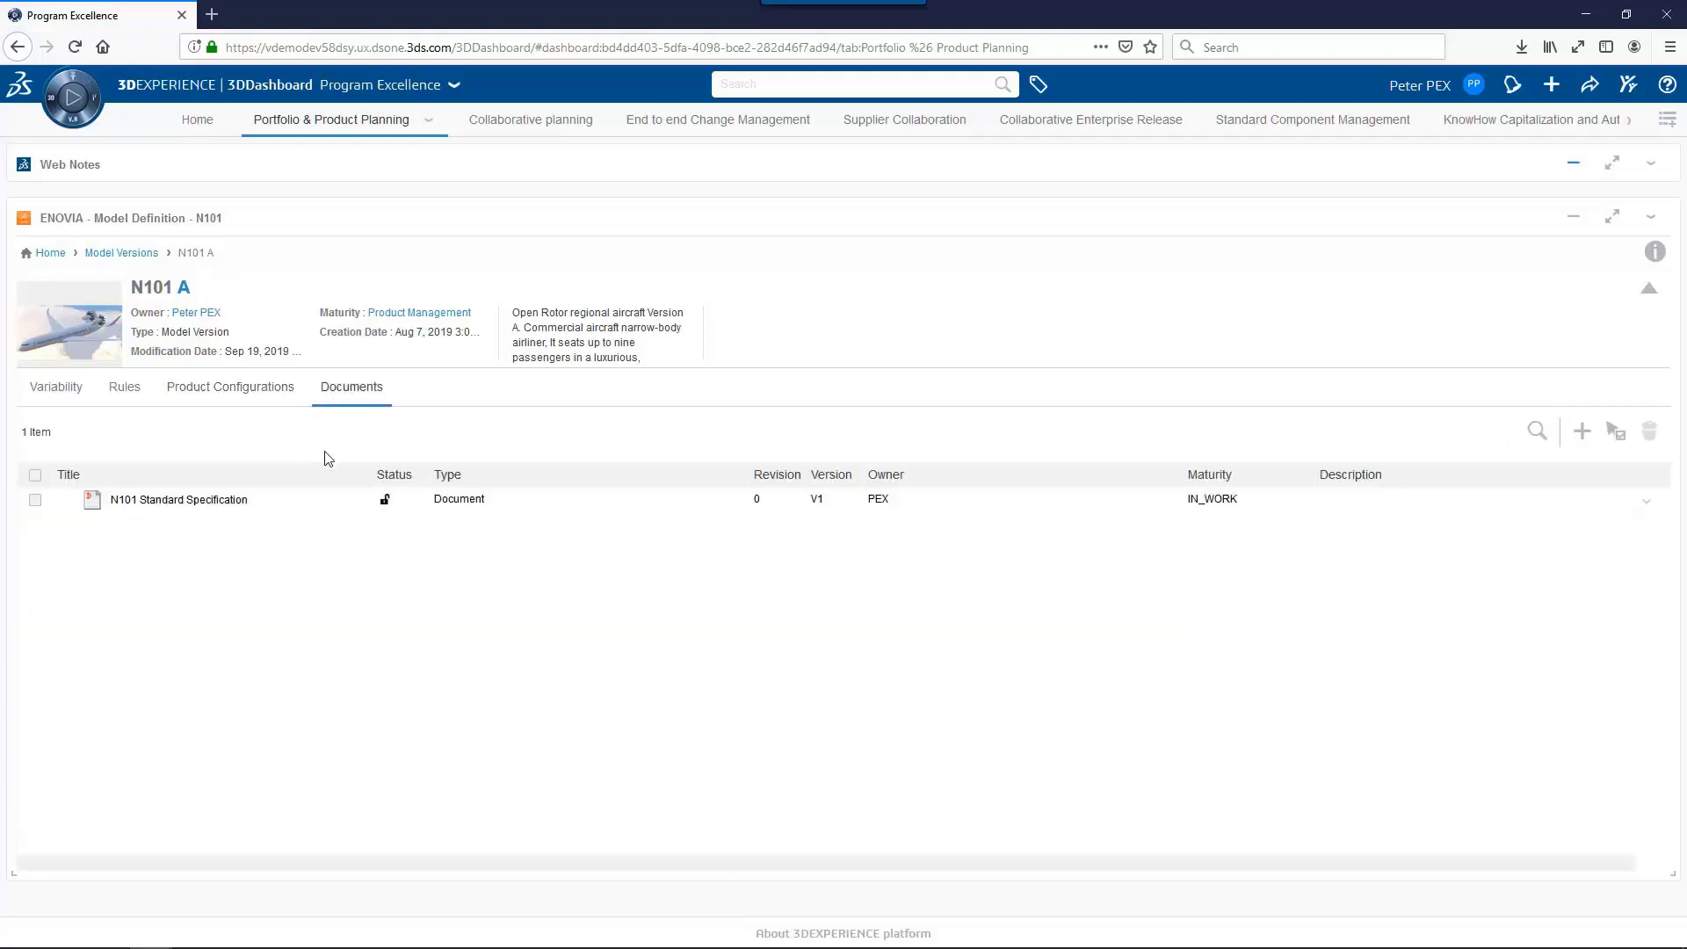
pyautogui.click(1647, 500)
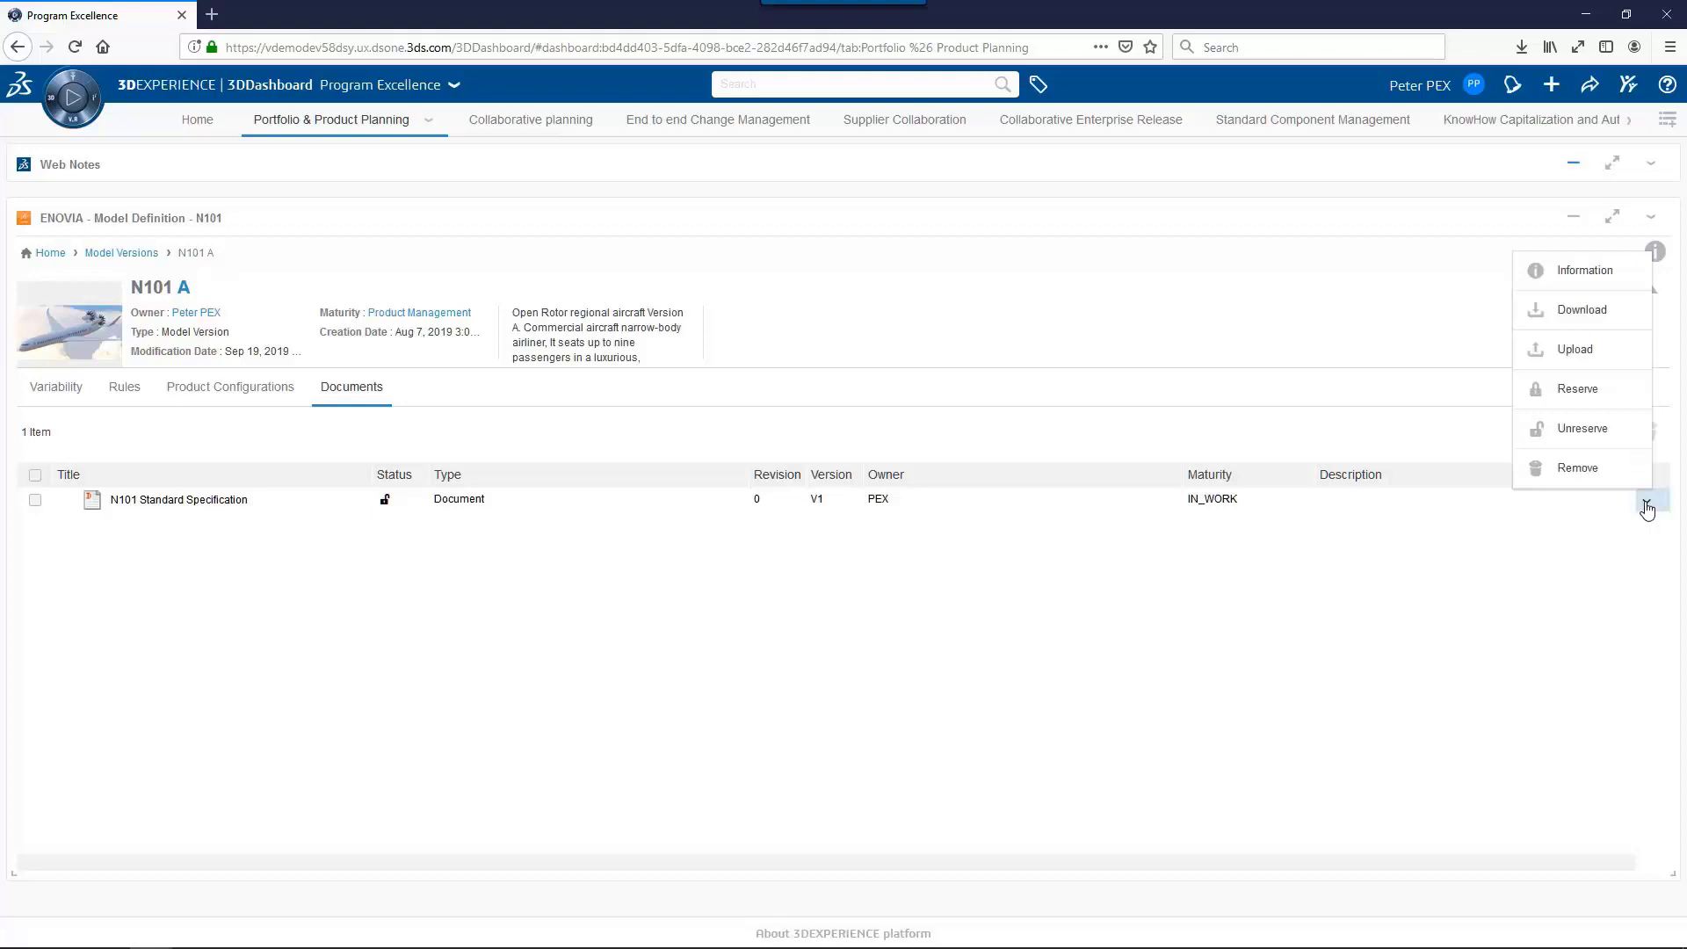
pyautogui.click(1373, 648)
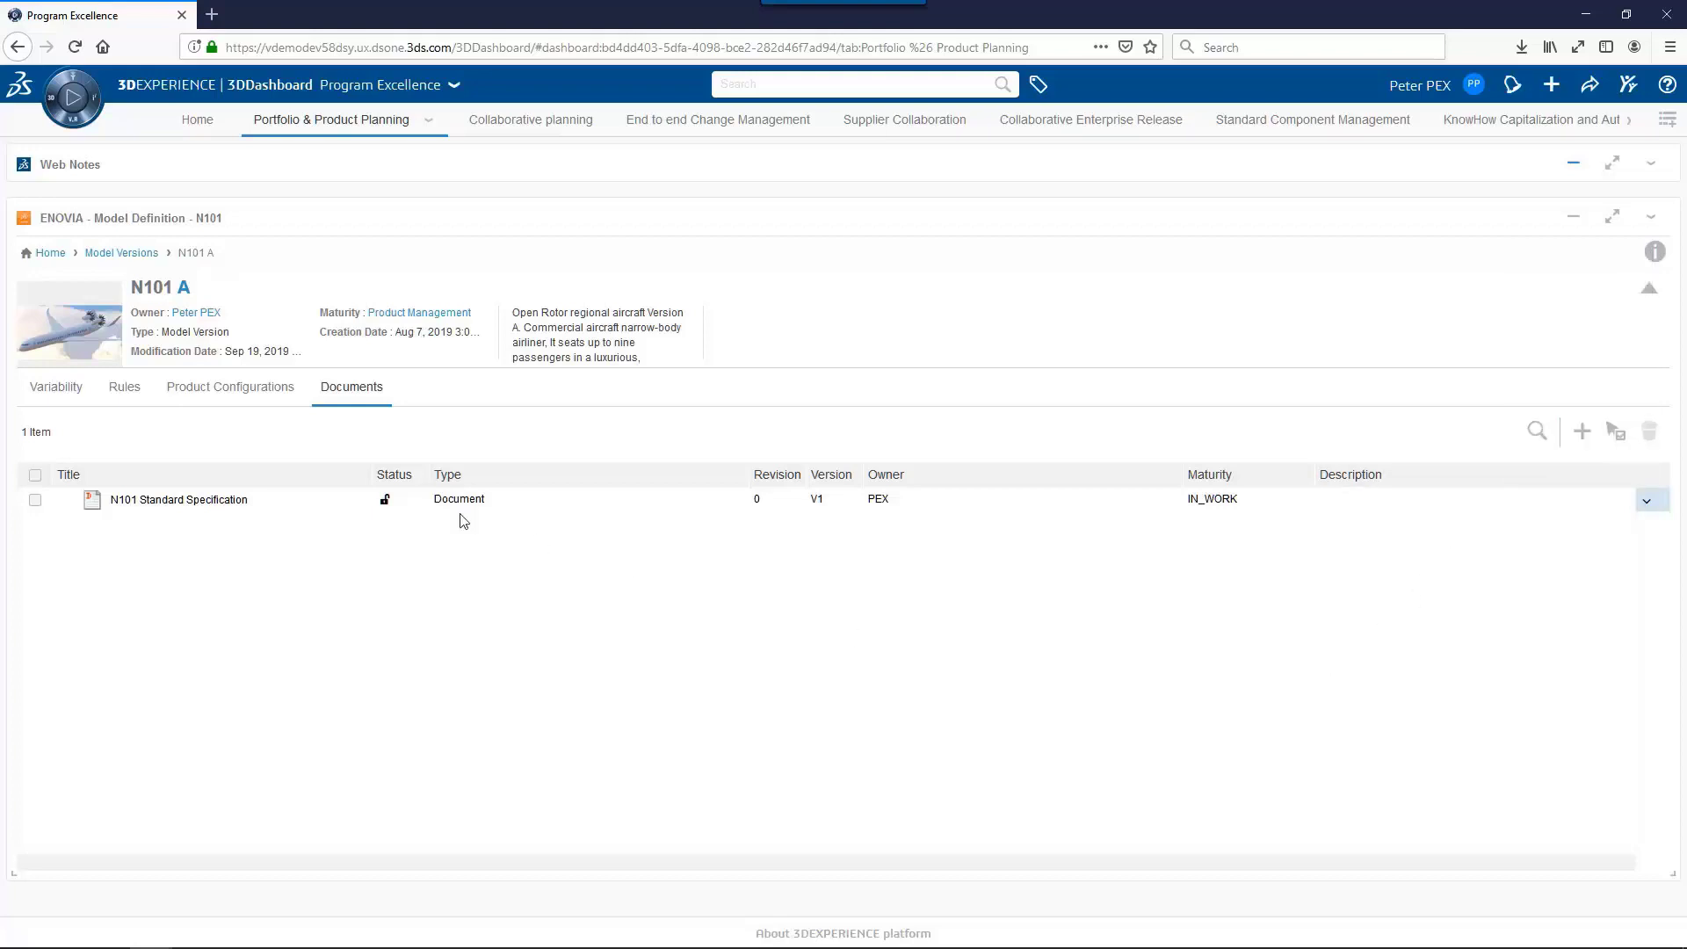
# Collapse the Recently Opened section on the Model Definition home and open the Collaborative planning page of the dashboard.
pyautogui.click(51, 253)
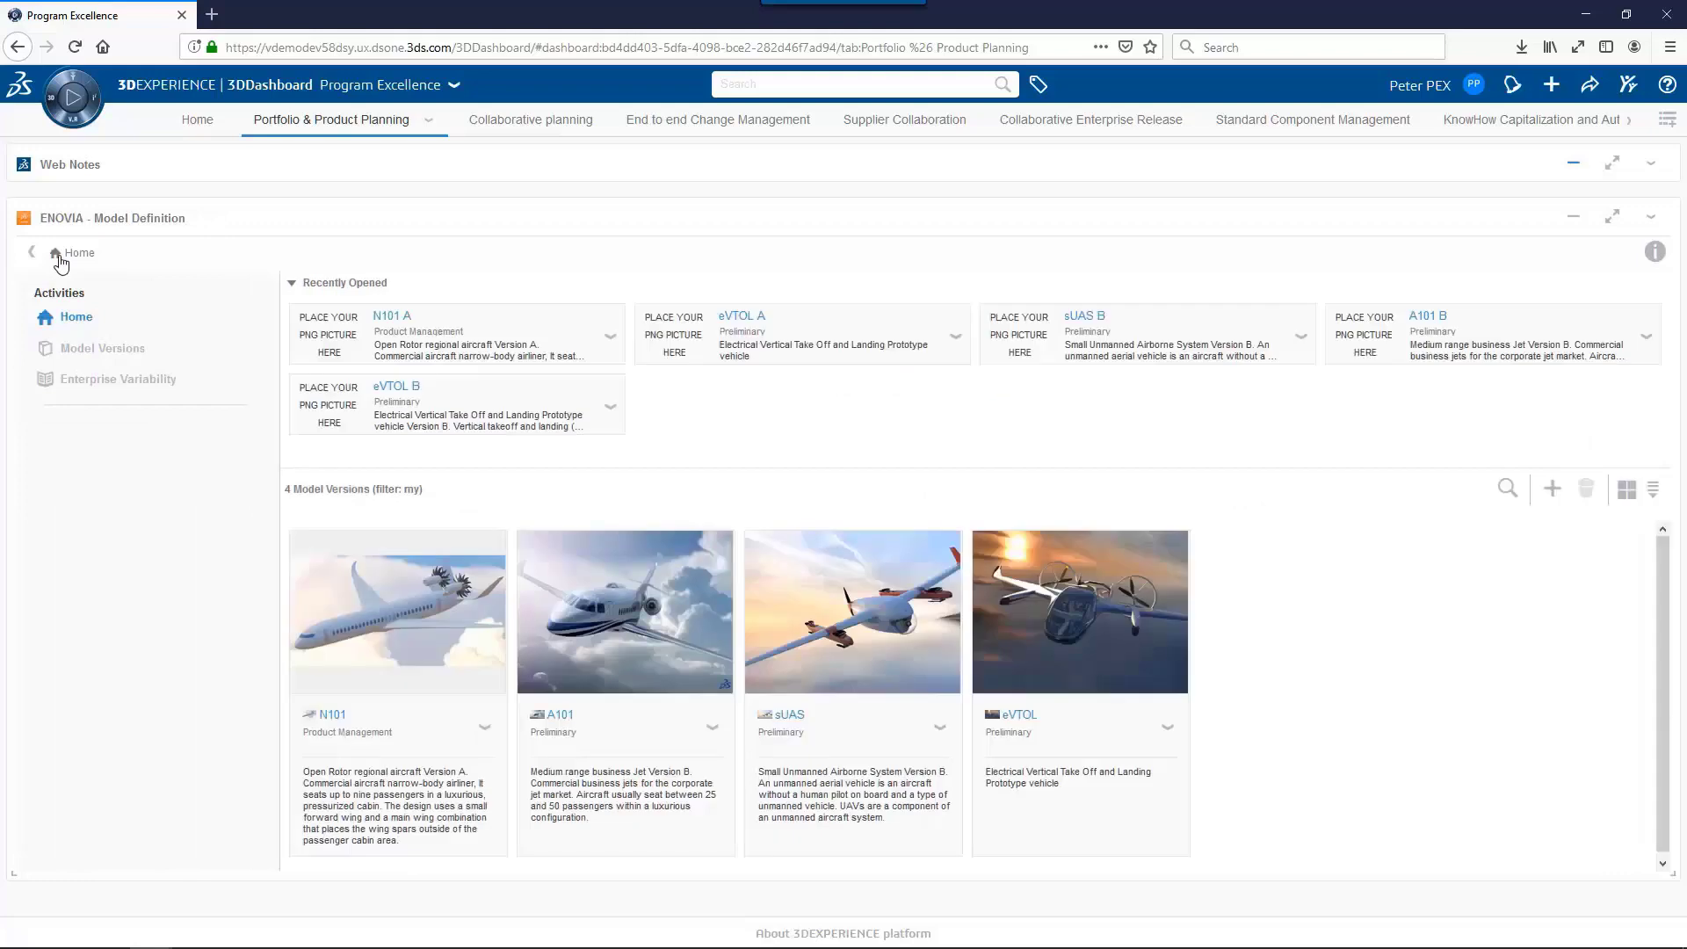
pyautogui.click(292, 282)
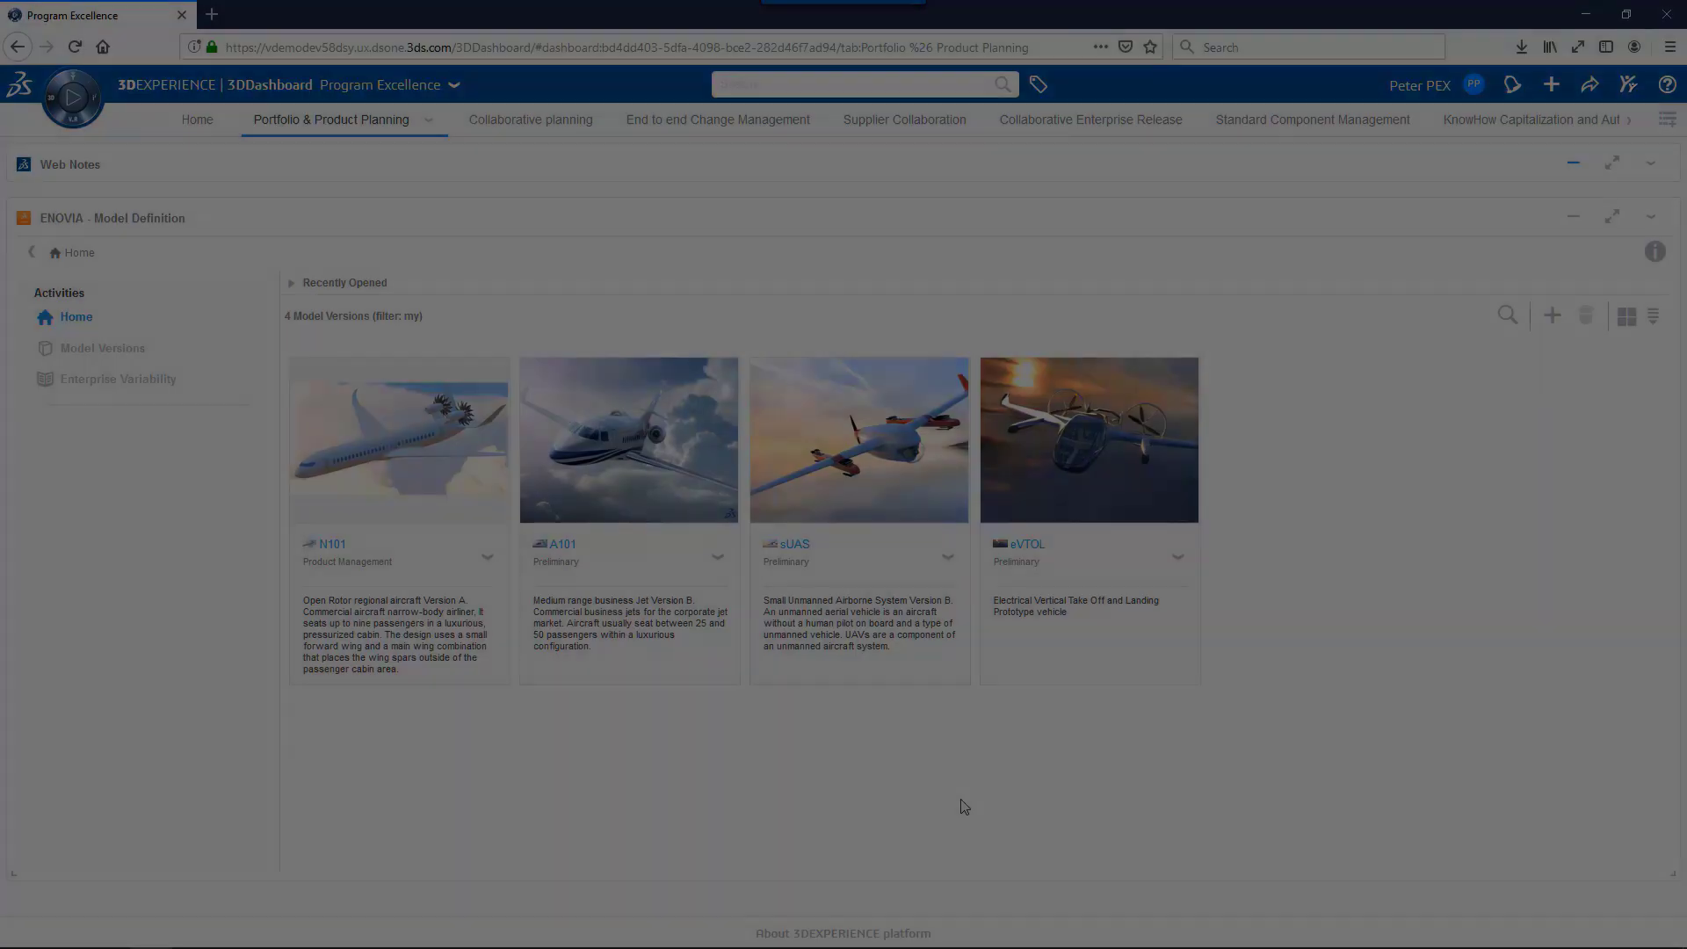
pyautogui.click(518, 124)
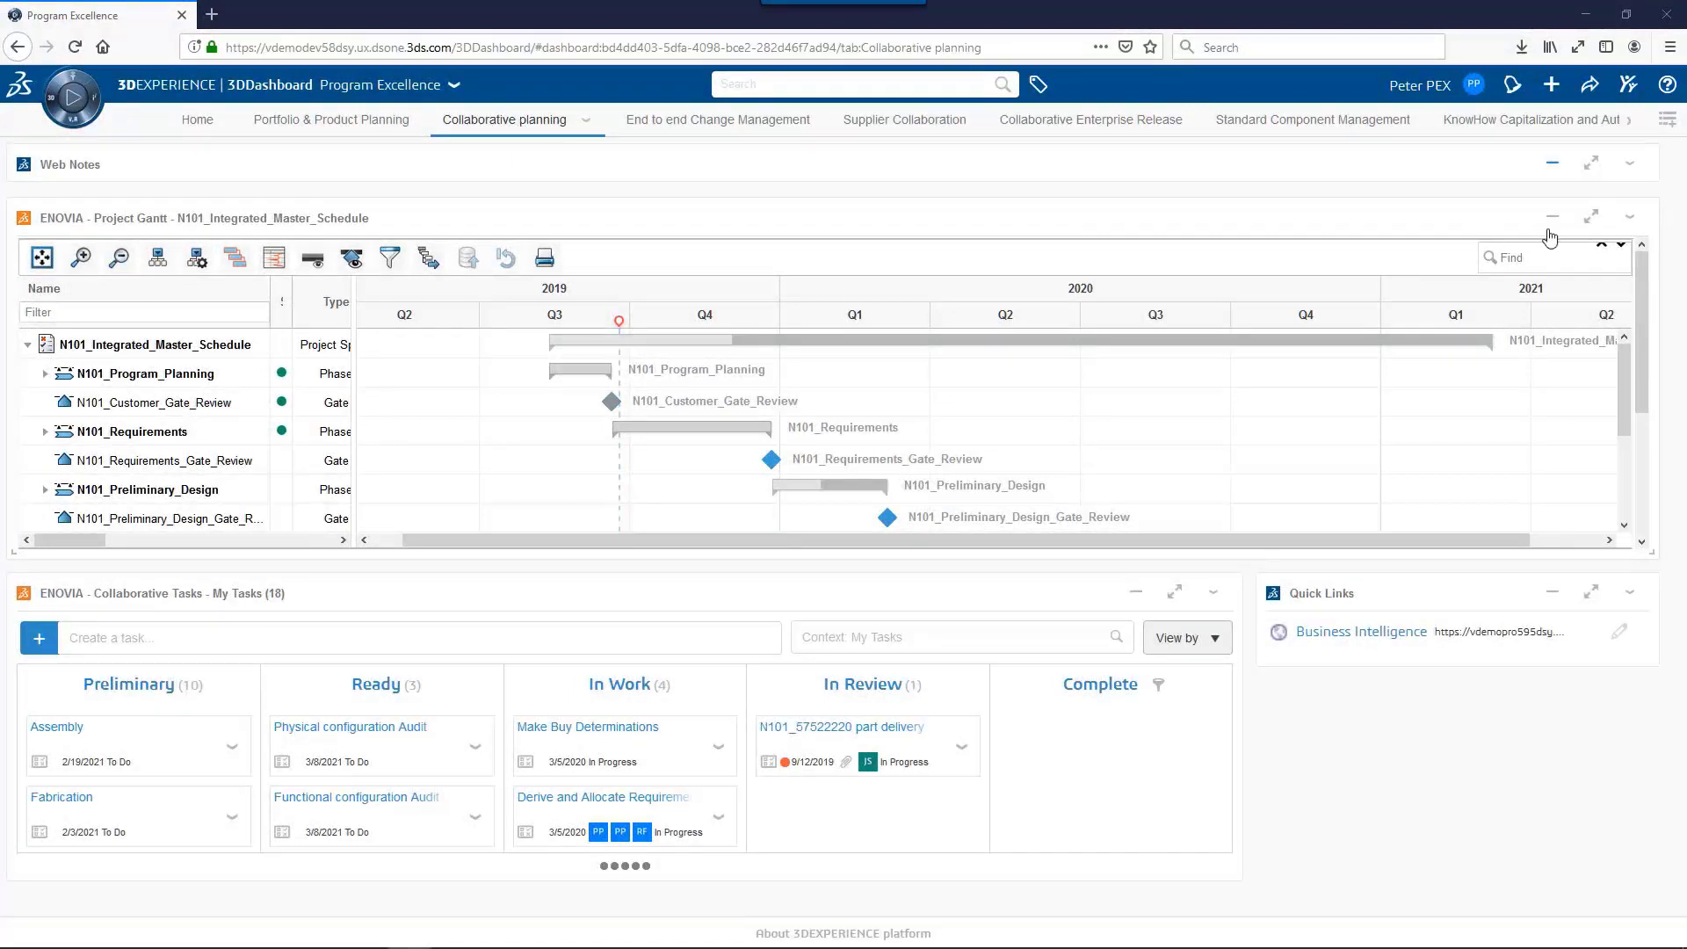
# Open the assignee management for the Derive and Allocate Requirements task under N101_Preliminary_Design in the enlarged project Gantt.
pyautogui.click(1592, 216)
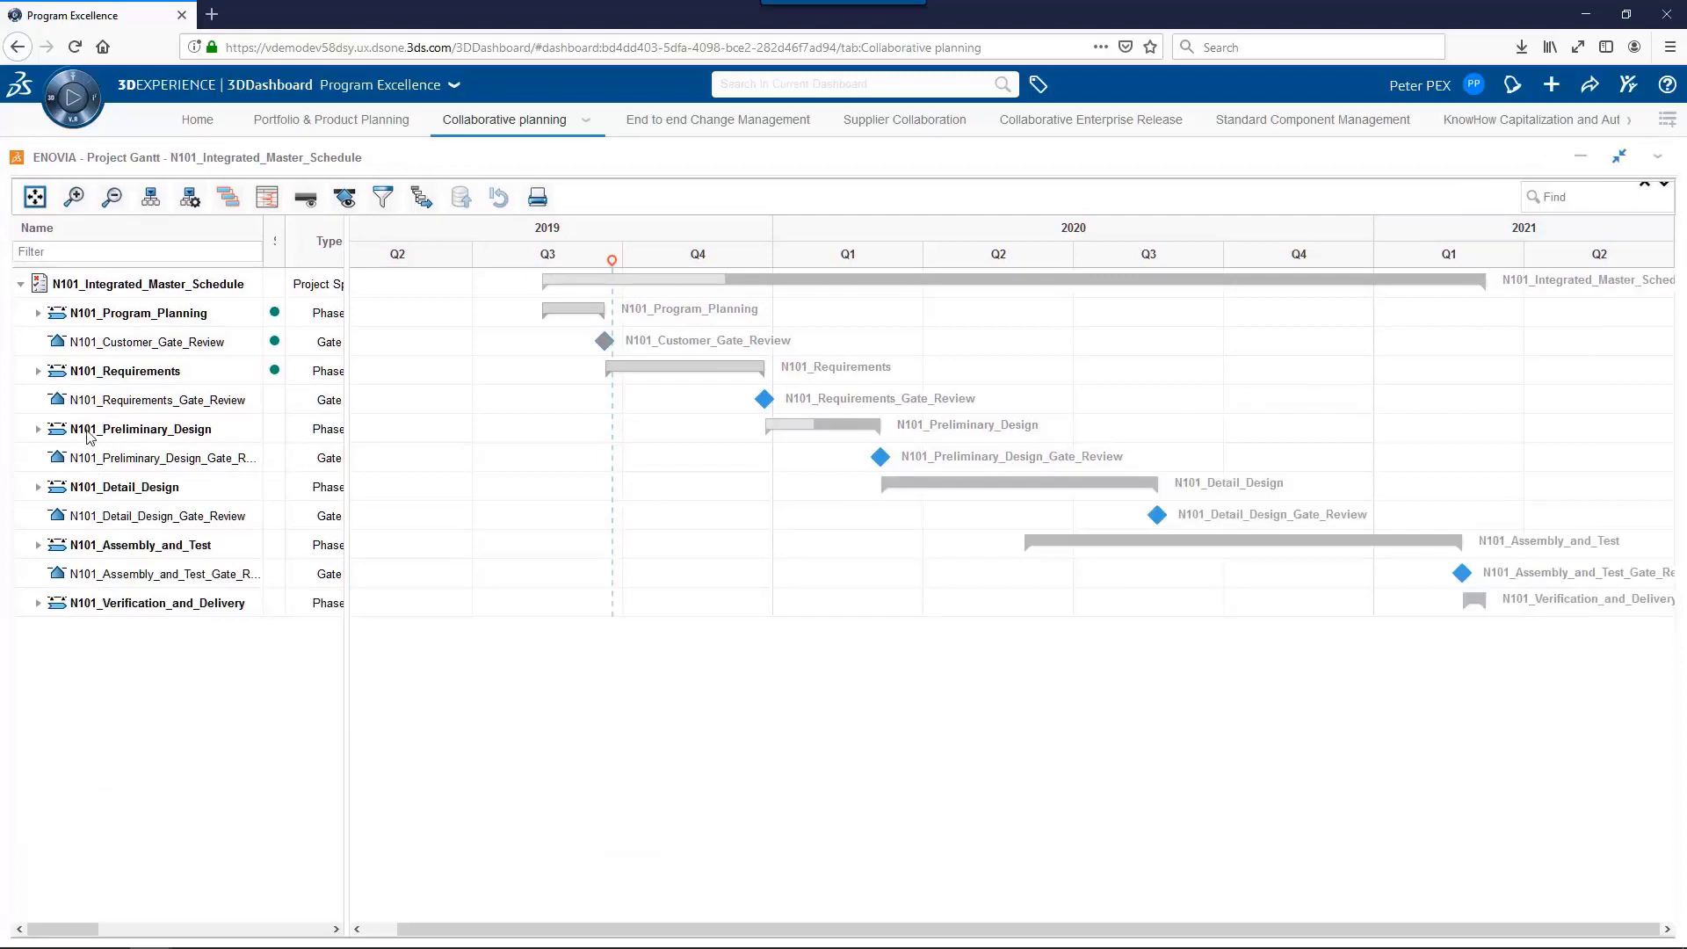
pyautogui.click(35, 431)
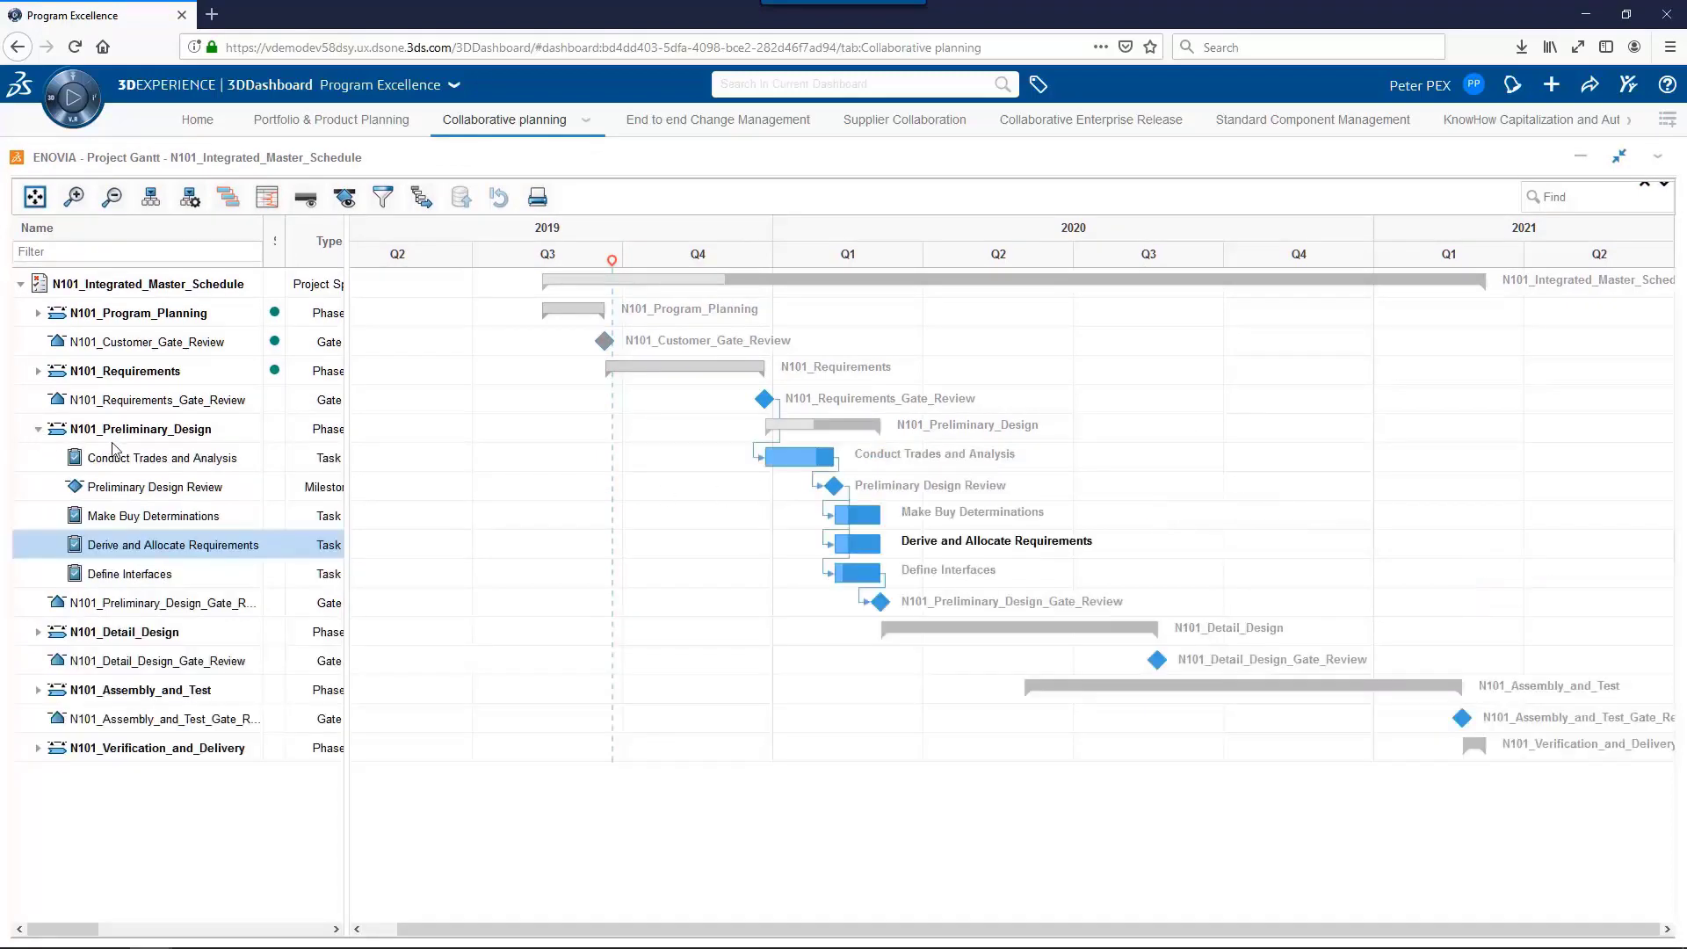
pyautogui.rightClick(153, 551)
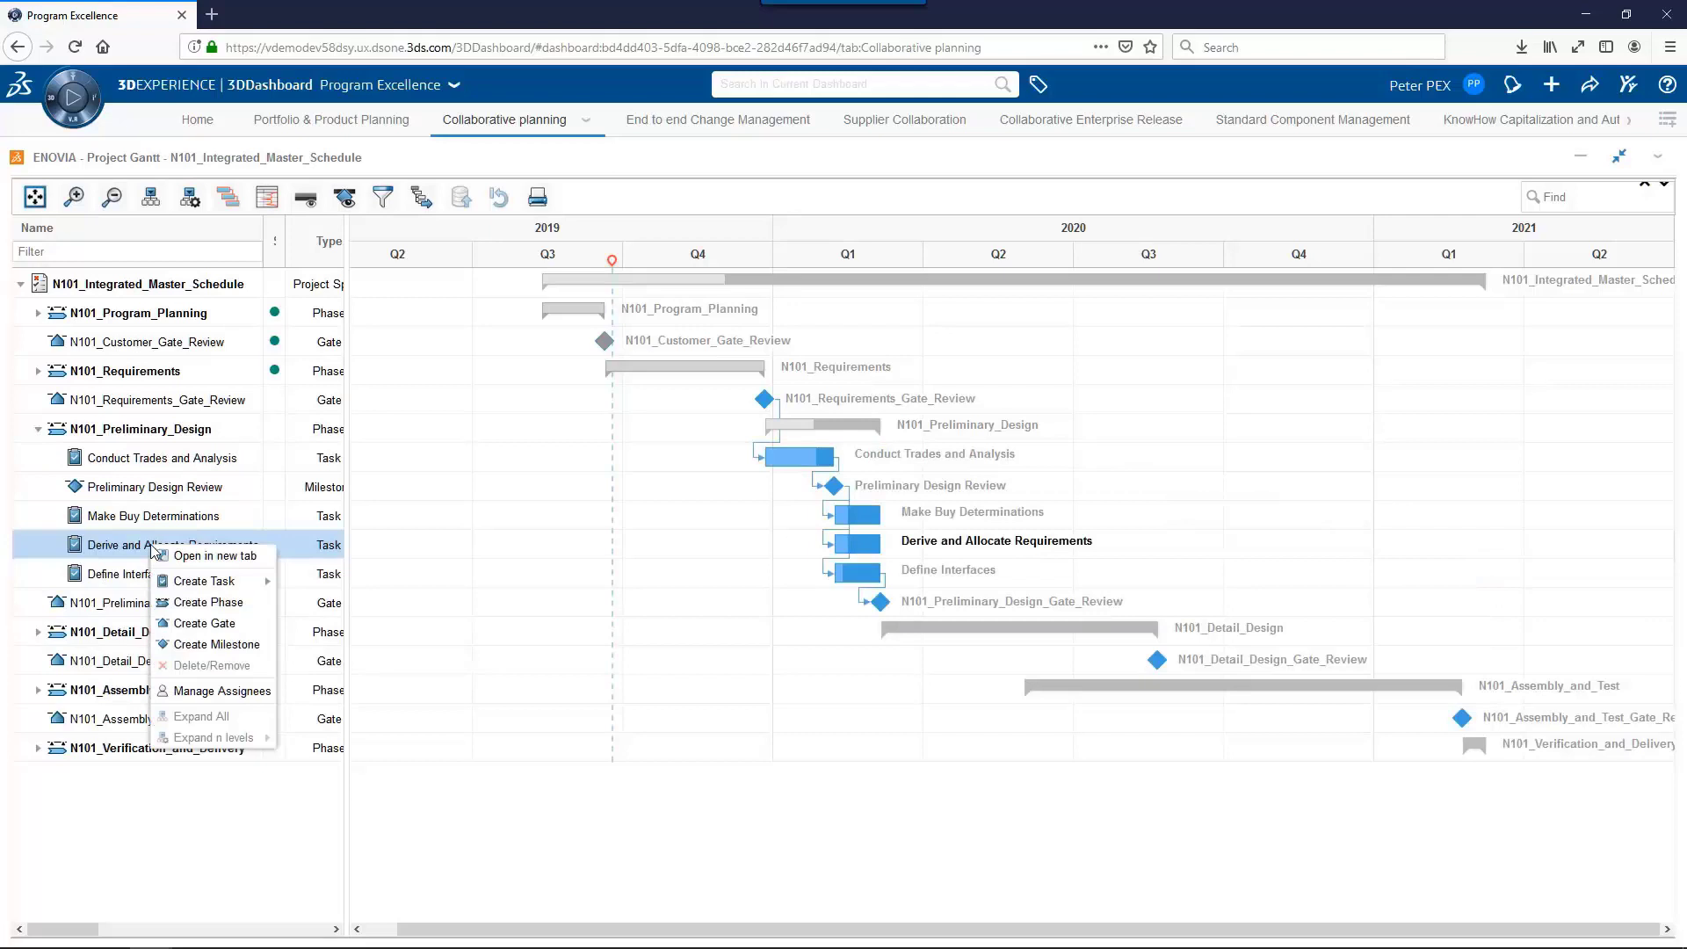
pyautogui.click(211, 691)
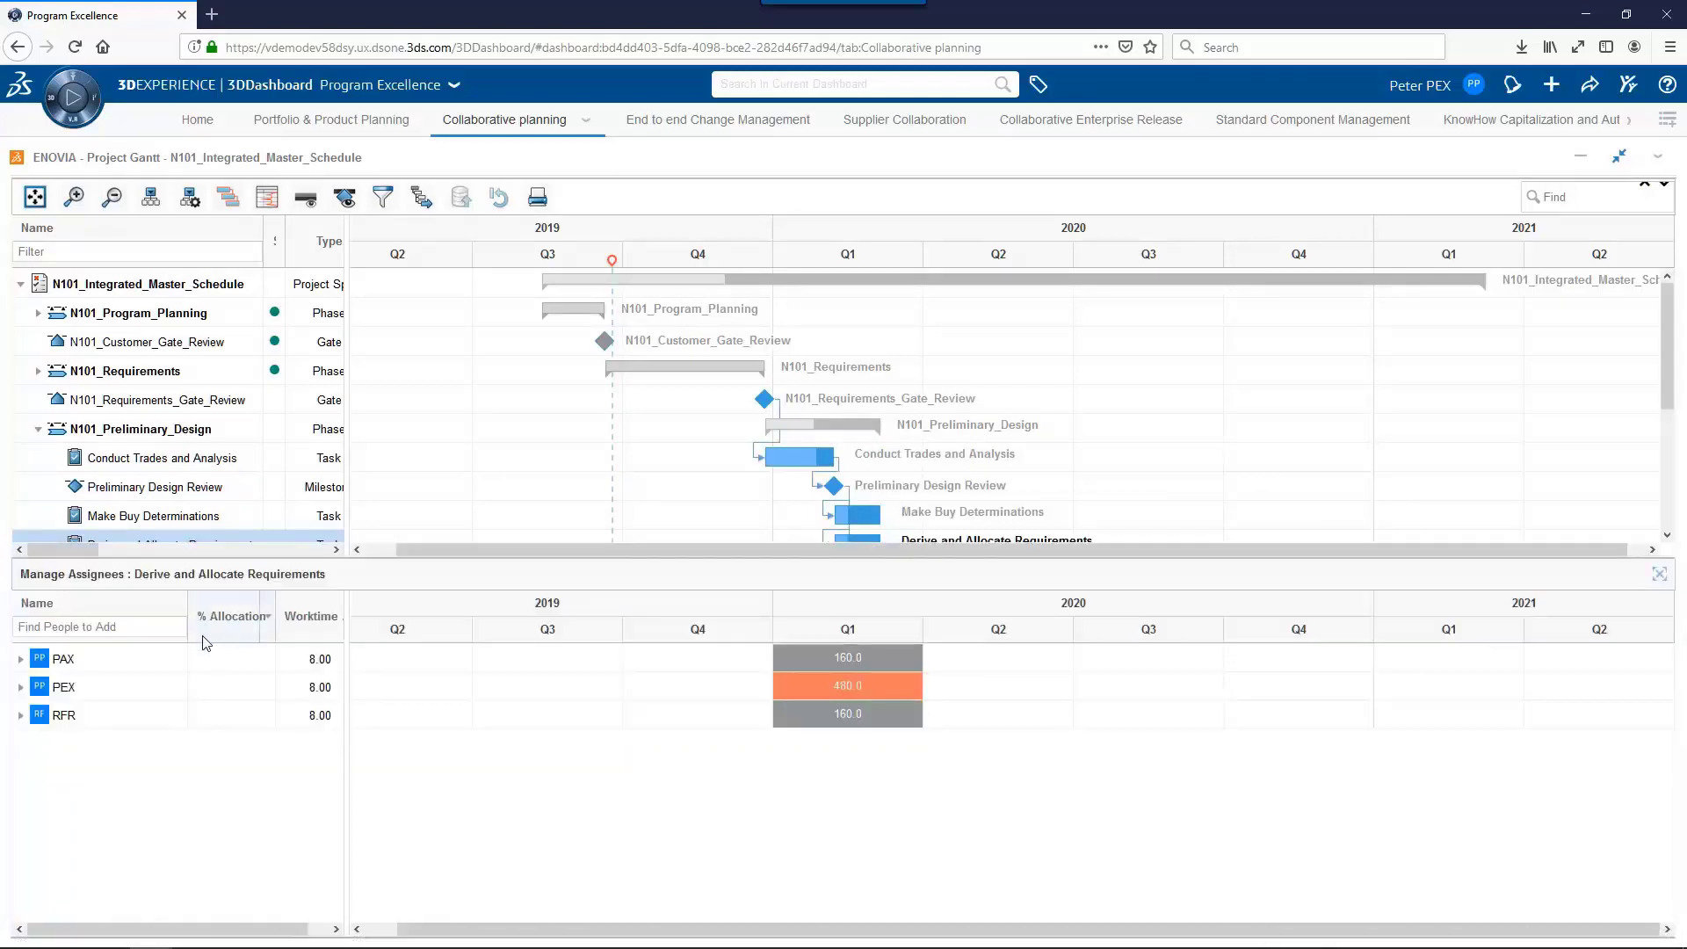
# Examine the task allocations of the first two assignees, close the assignee management and restore the Gantt to its dashboard size.
pyautogui.click(20, 660)
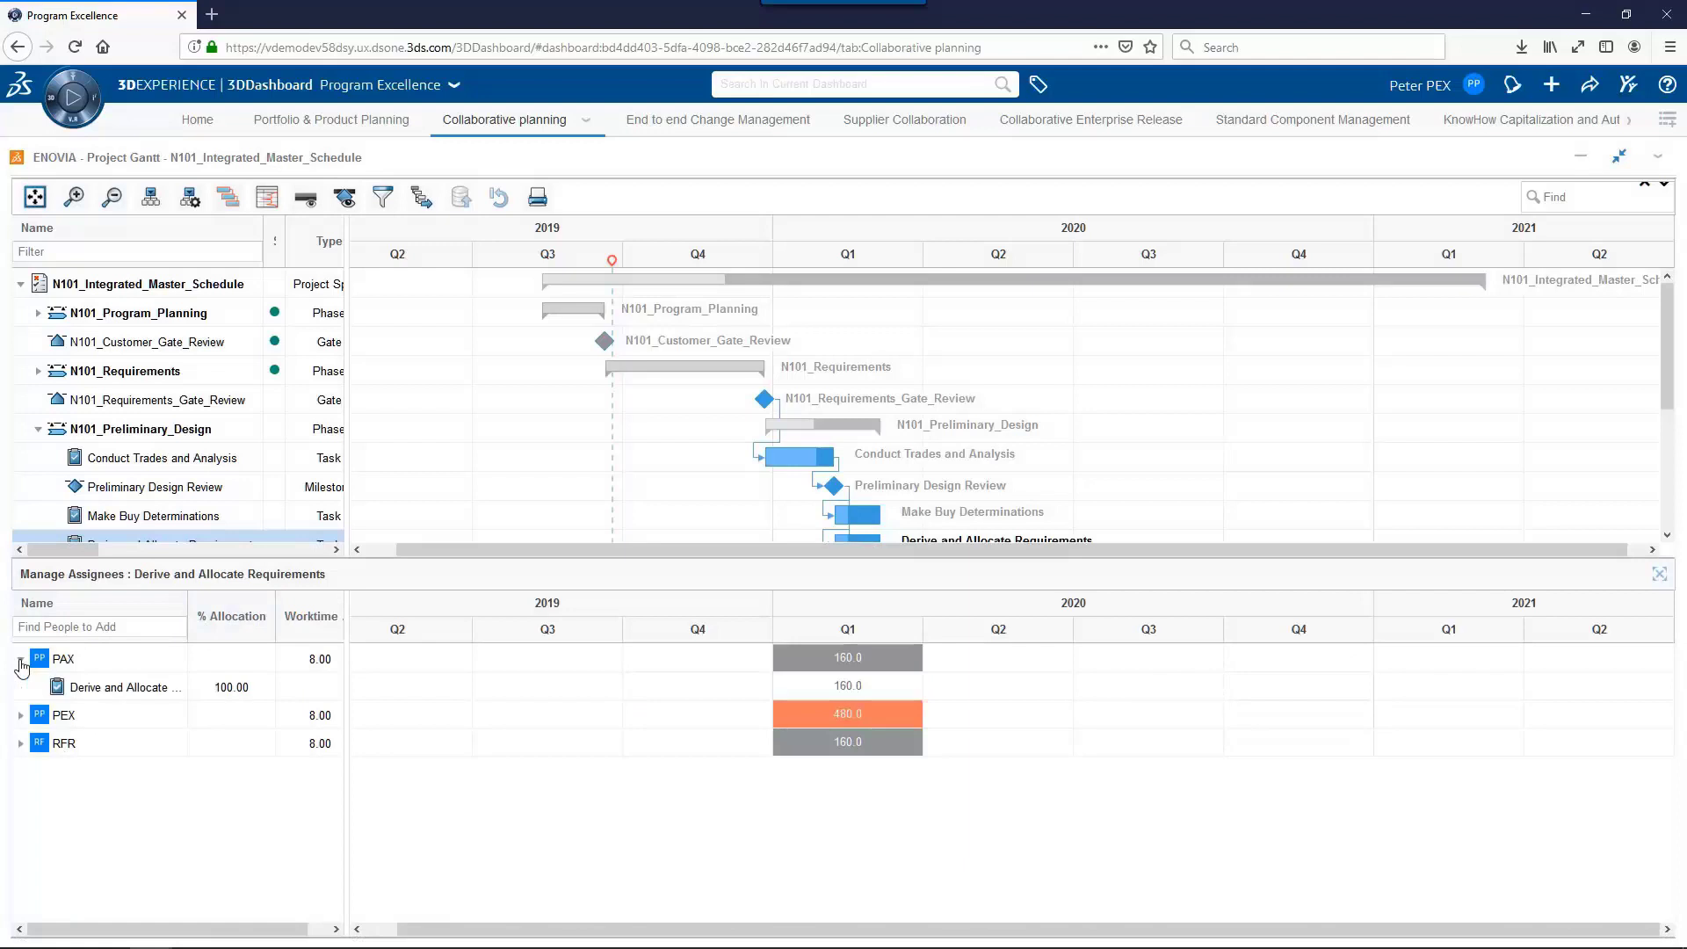
pyautogui.click(20, 660)
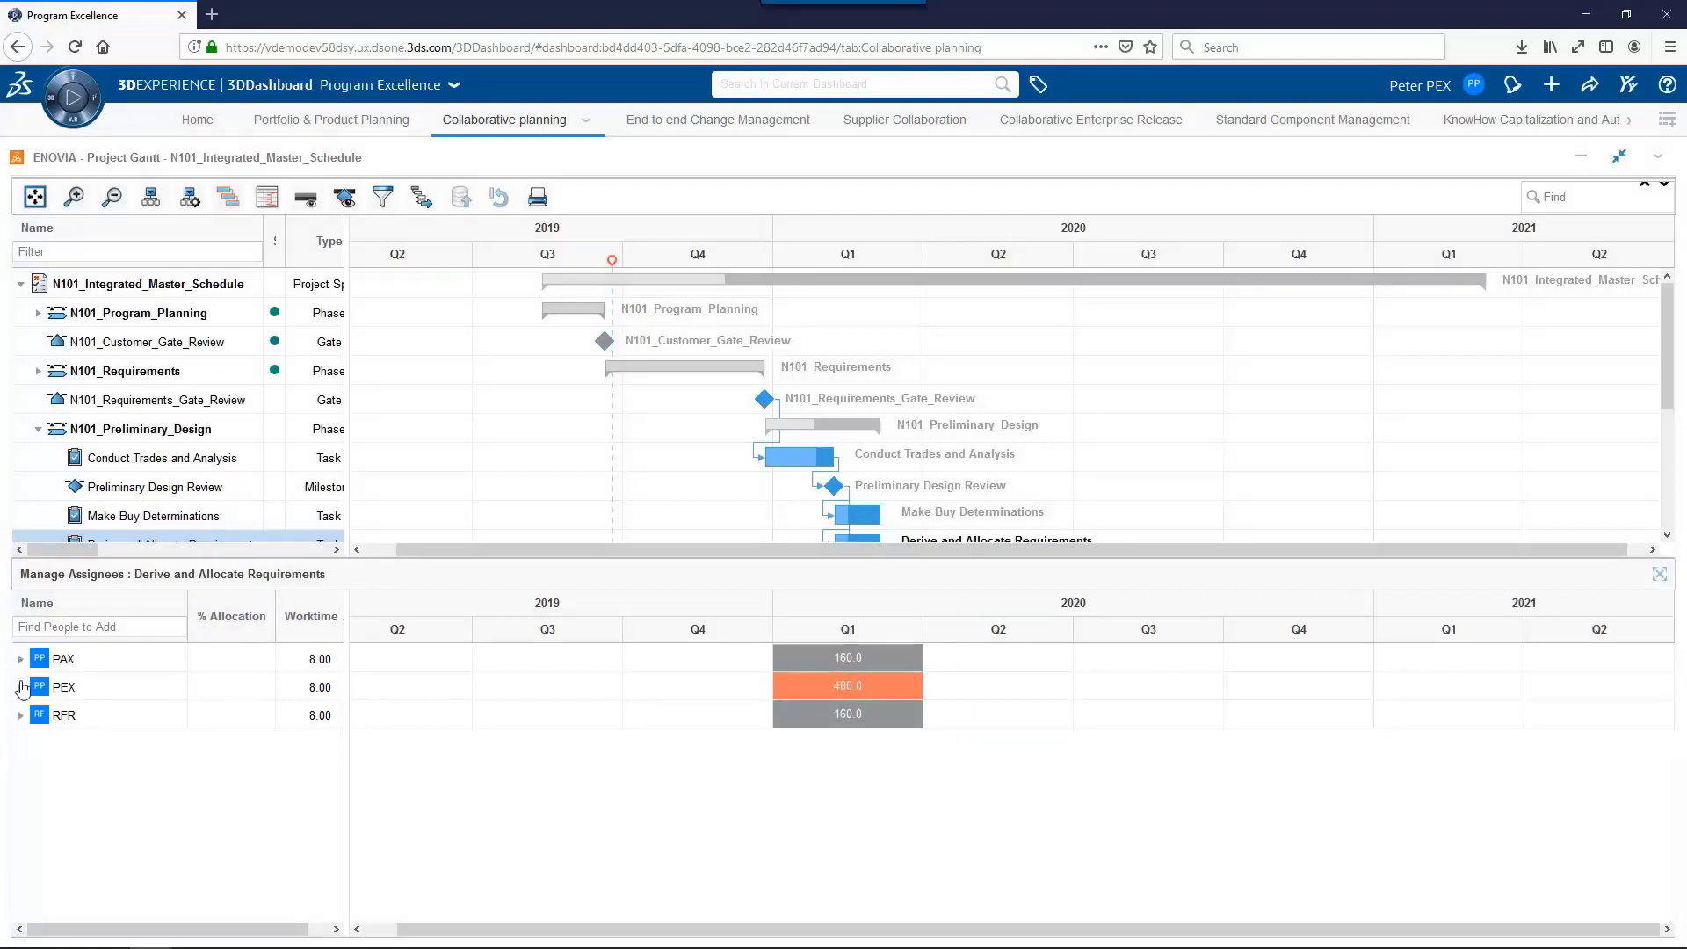
pyautogui.click(21, 688)
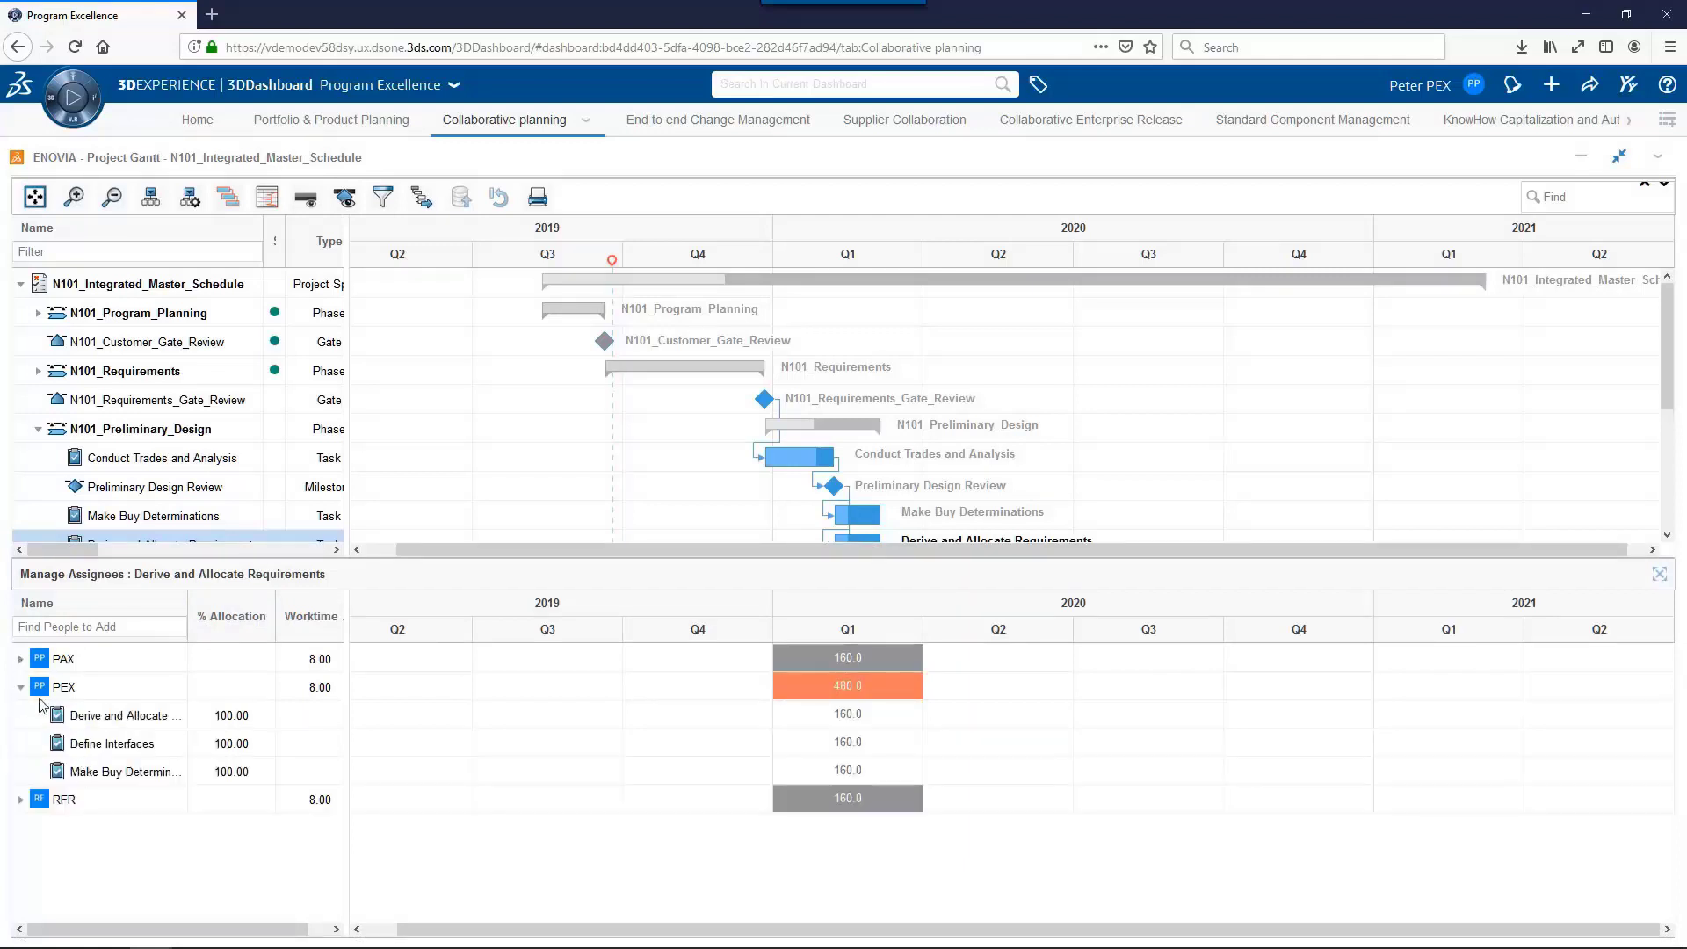
pyautogui.click(20, 688)
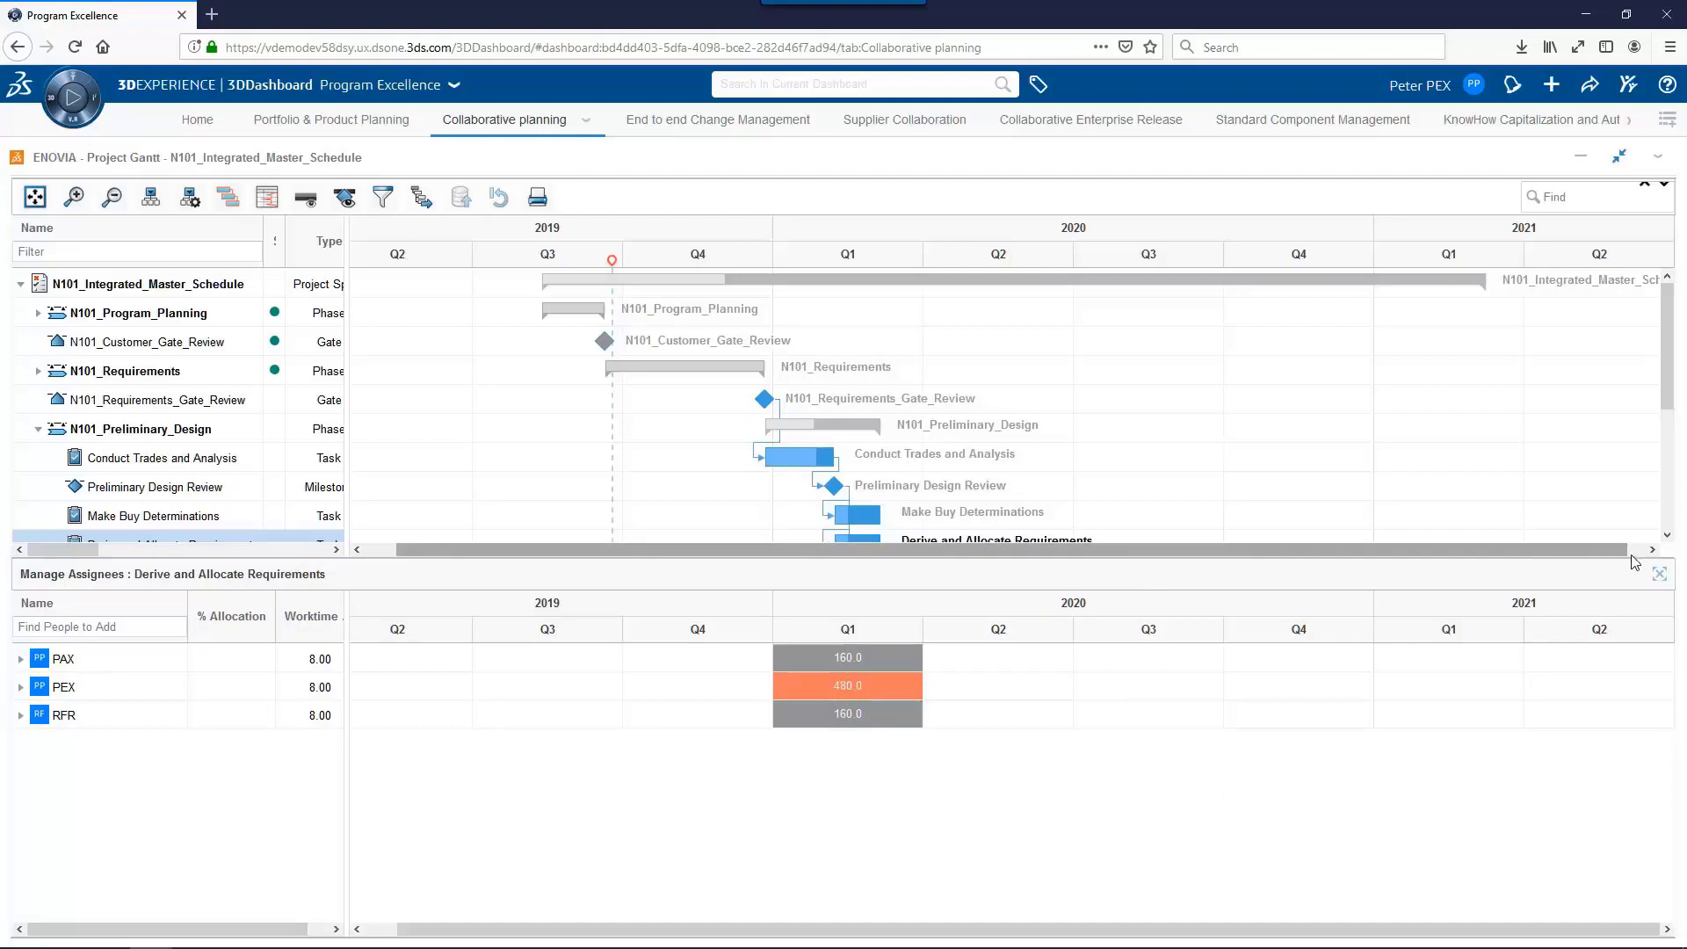
pyautogui.click(1658, 575)
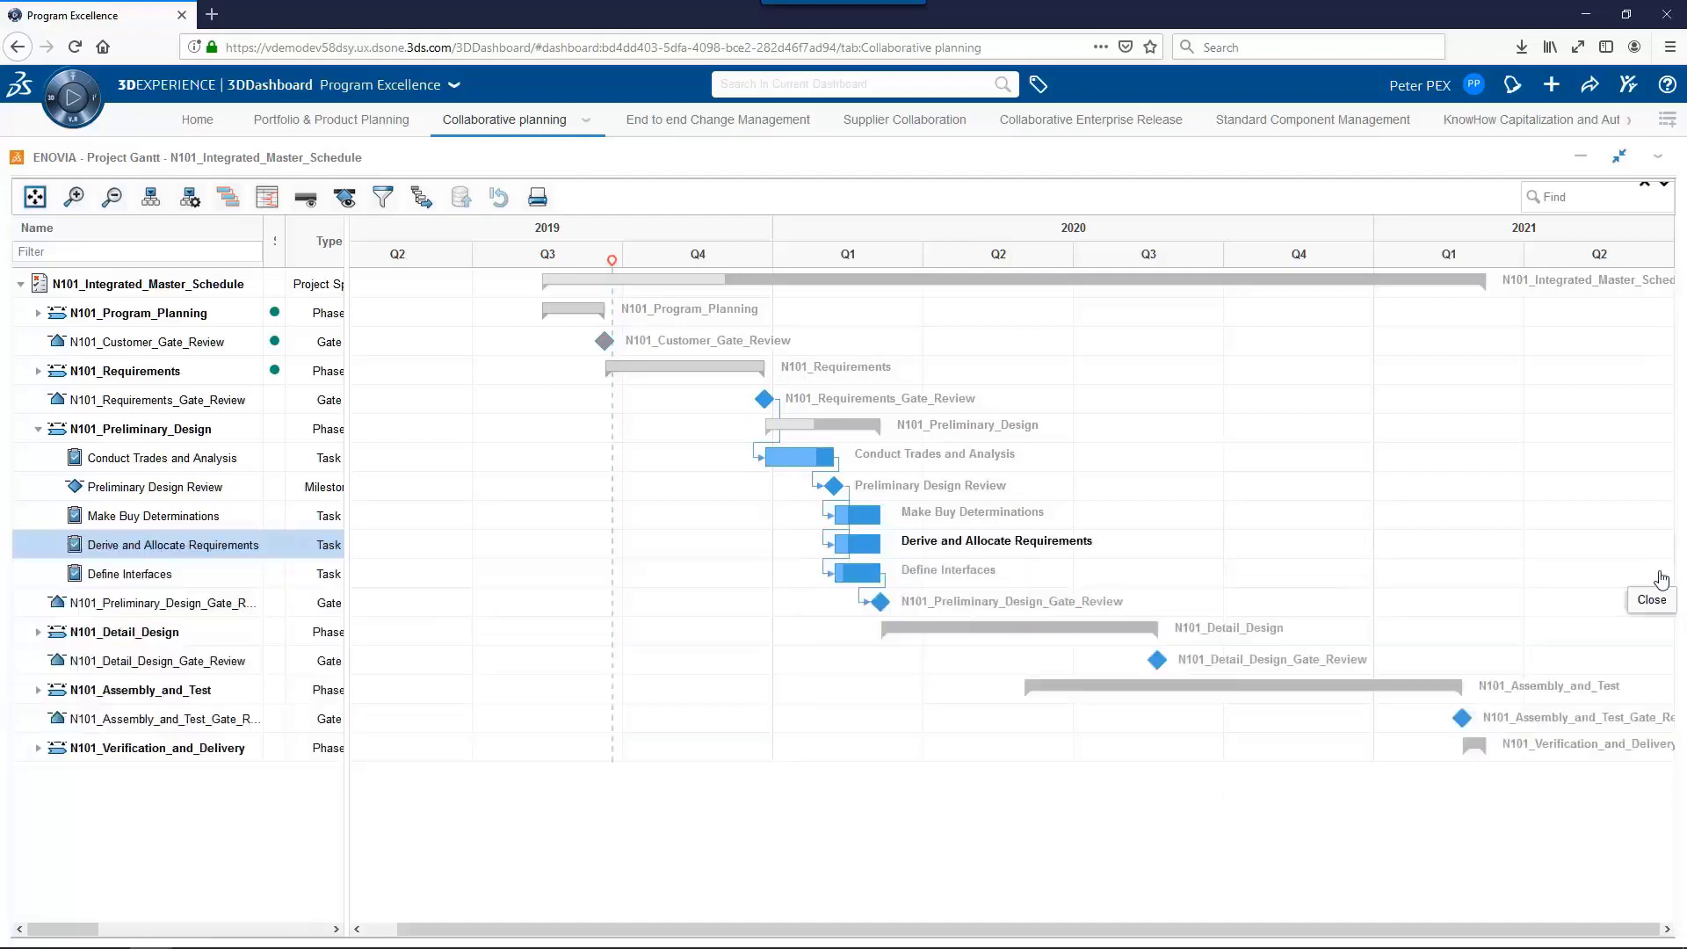
pyautogui.click(1618, 155)
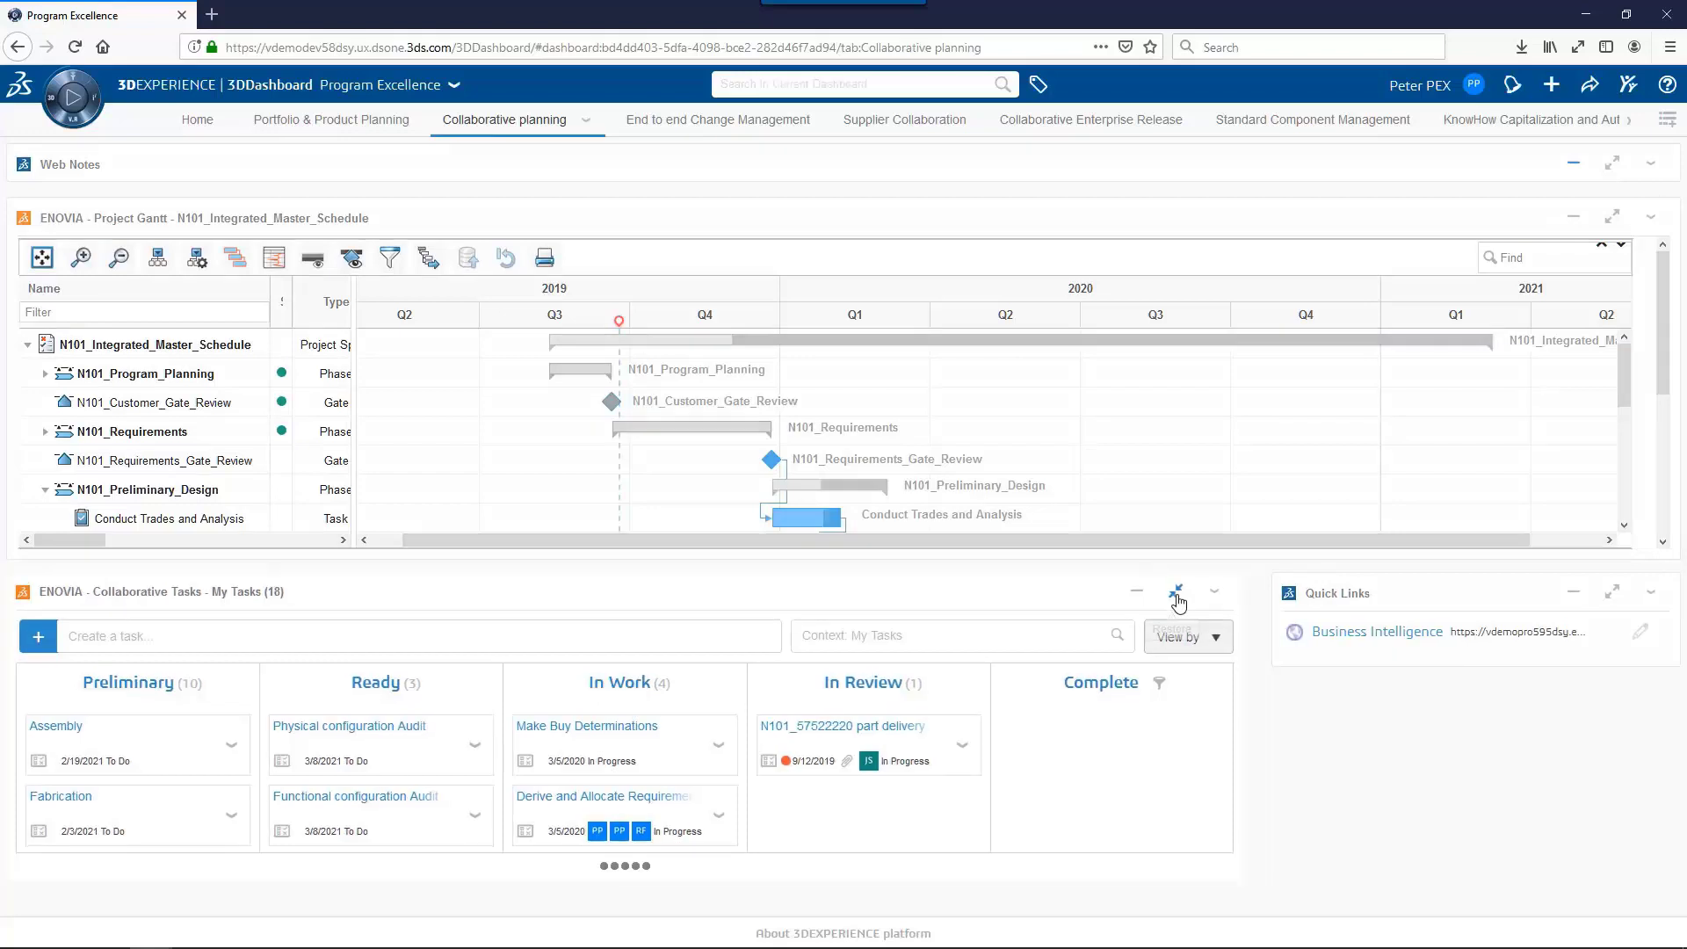
# Enlarge the Collaborative Tasks board and examine the details of the Physical configuration Audit task.
pyautogui.click(1176, 591)
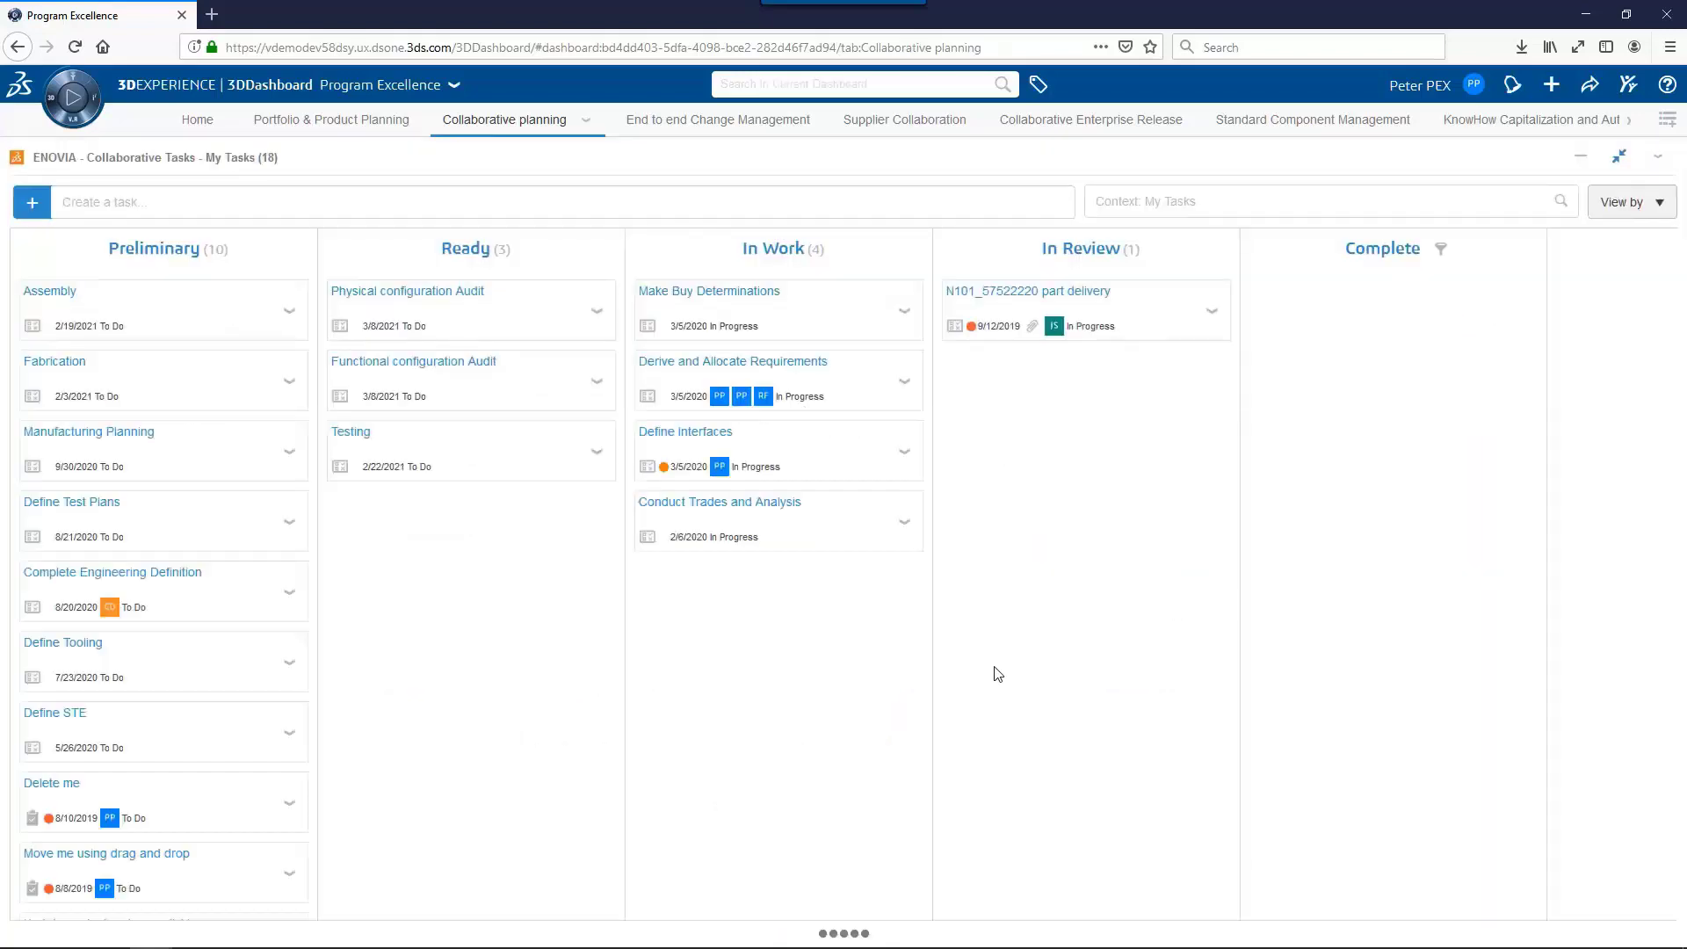
pyautogui.click(443, 297)
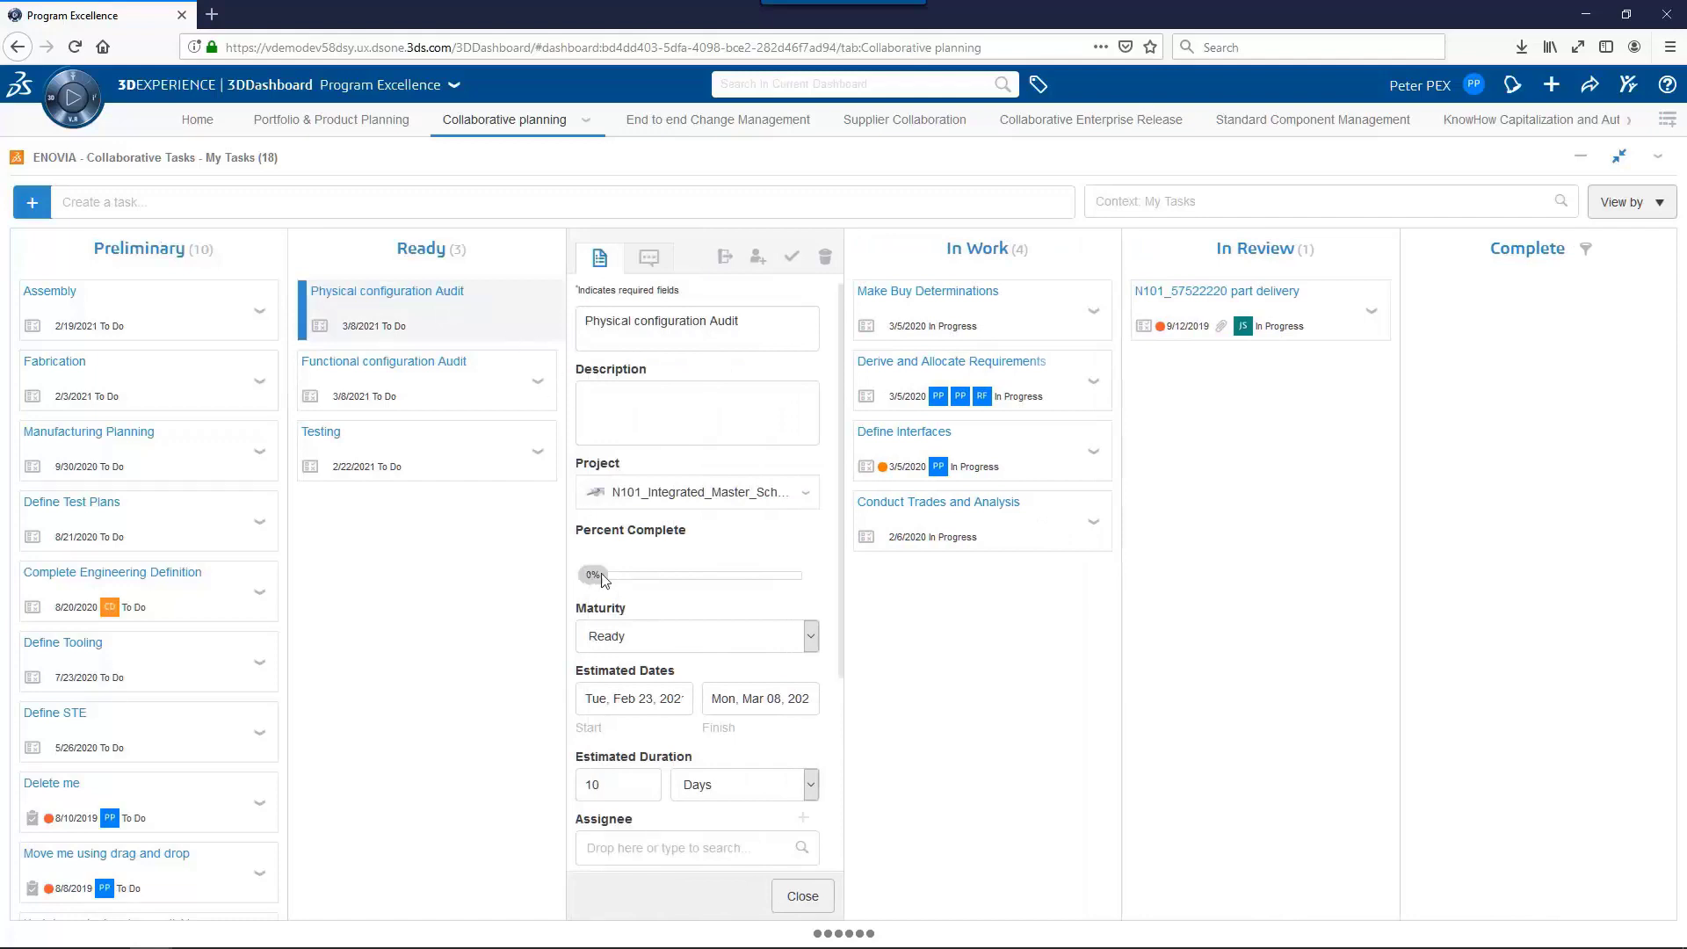
pyautogui.scroll(-3, 834, 589)
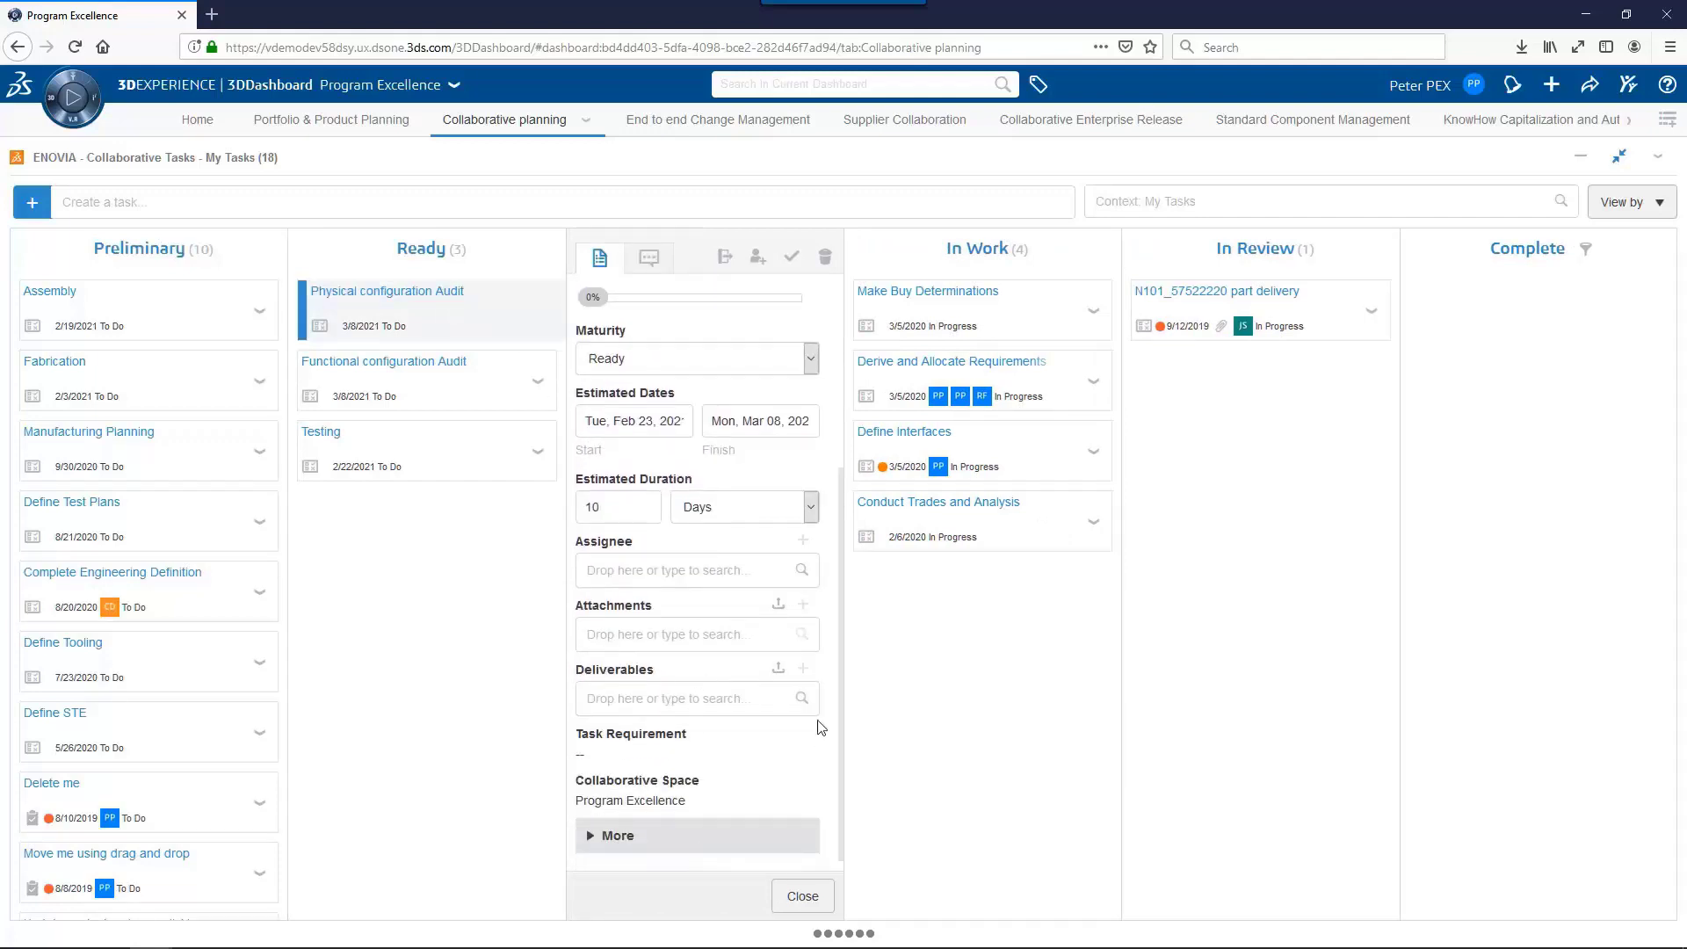
pyautogui.click(802, 896)
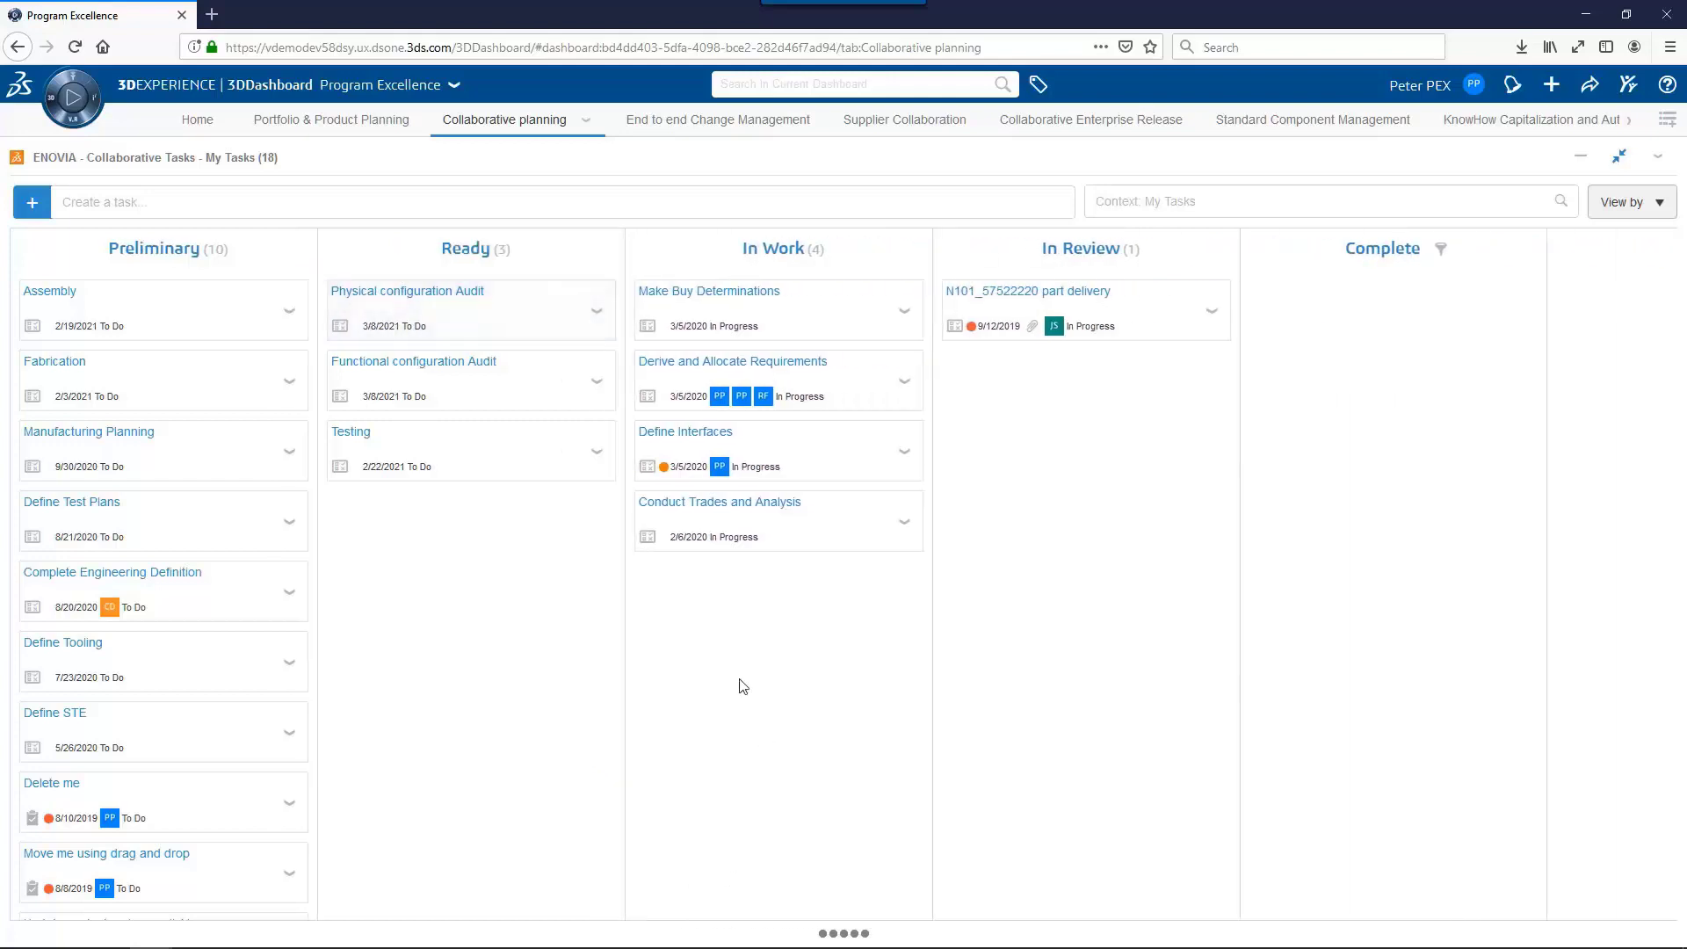
# Move the Physical configuration Audit task from Ready to In Work and restore the task board to its dashboard size.
pyautogui.moveTo(417, 307); pyautogui.dragTo(795, 309)
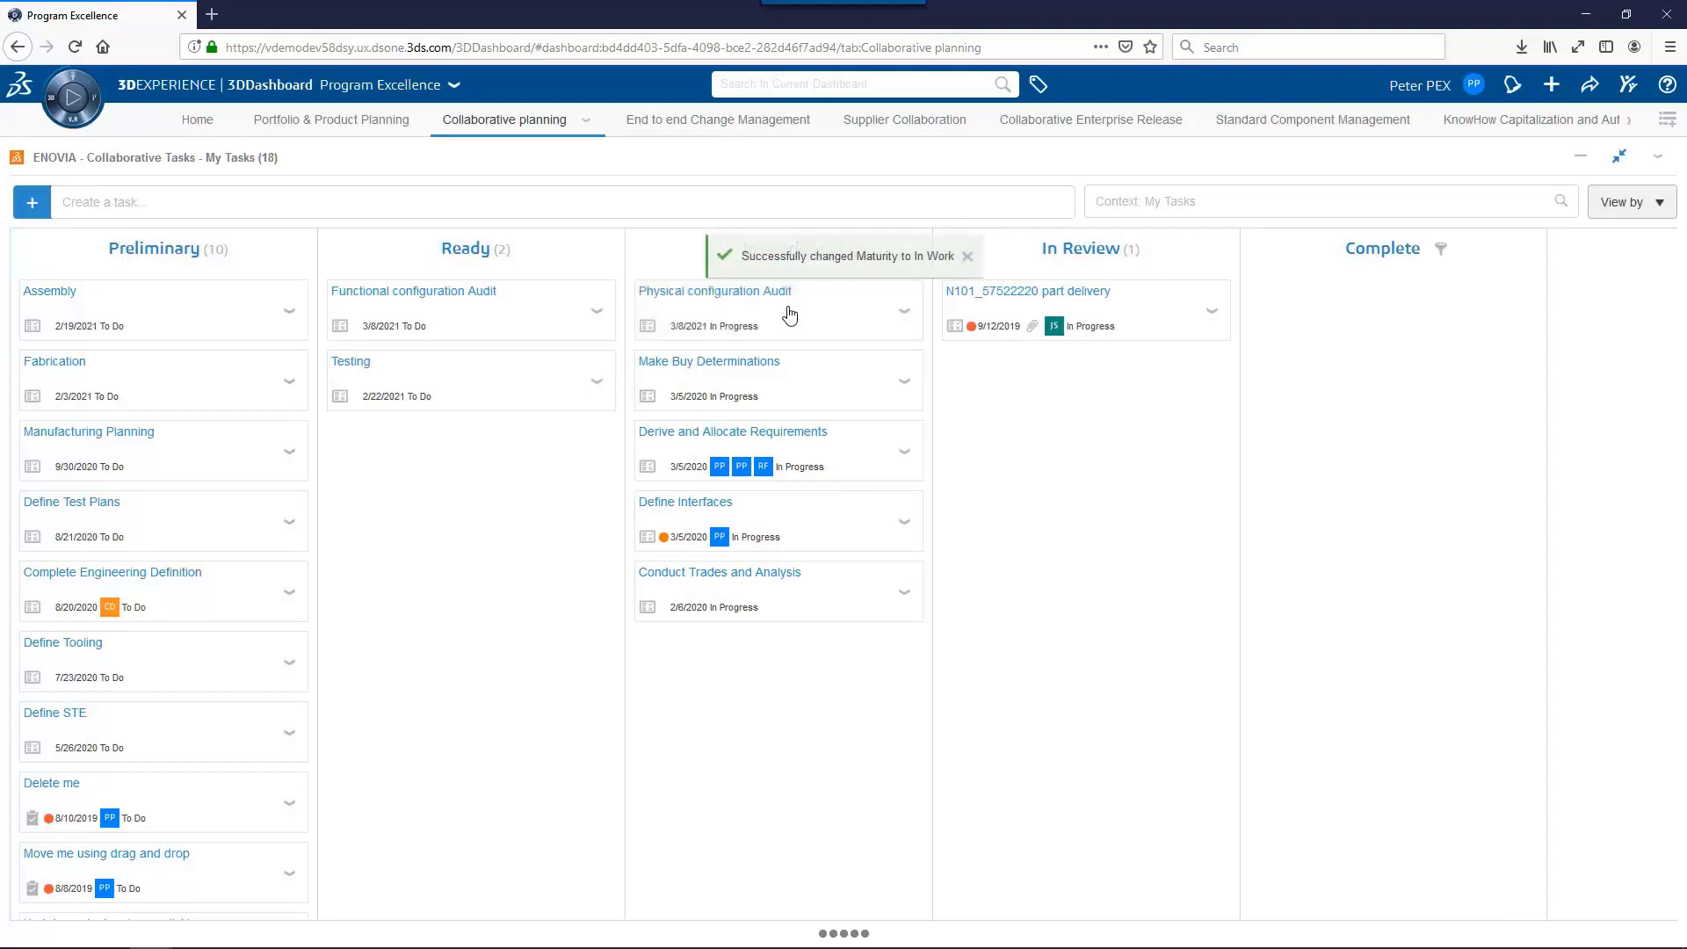
pyautogui.click(1621, 162)
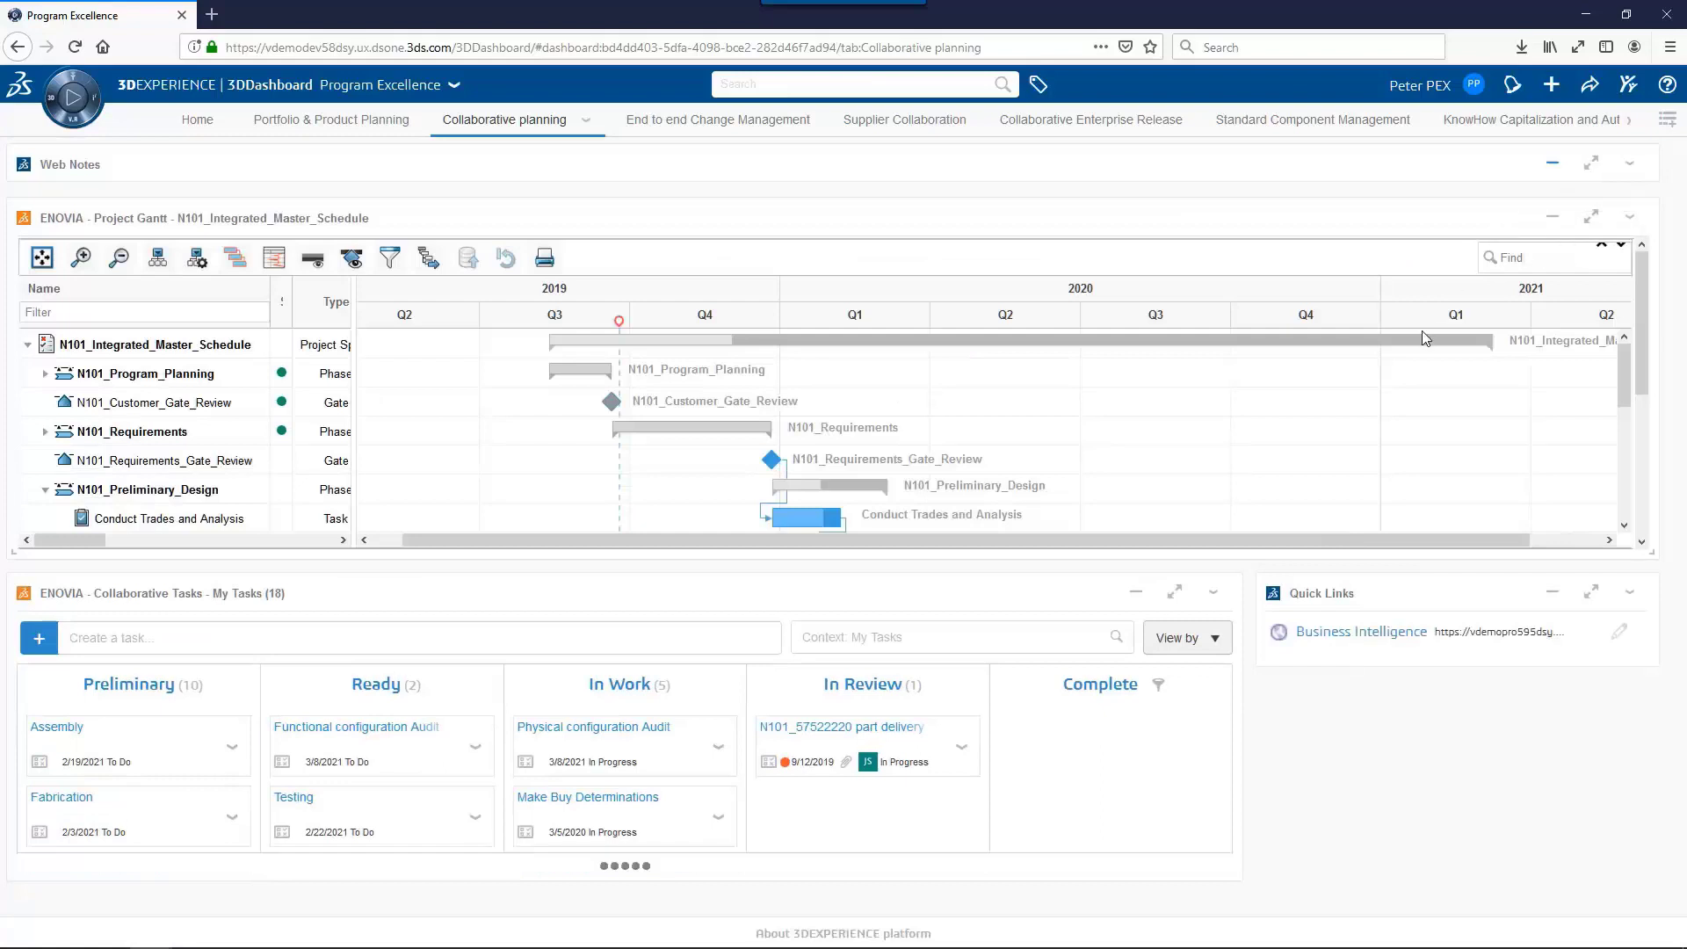
# Follow the Business Intelligence quick link and examine the task-level charts on the overall progress of the task.
pyautogui.click(1357, 633)
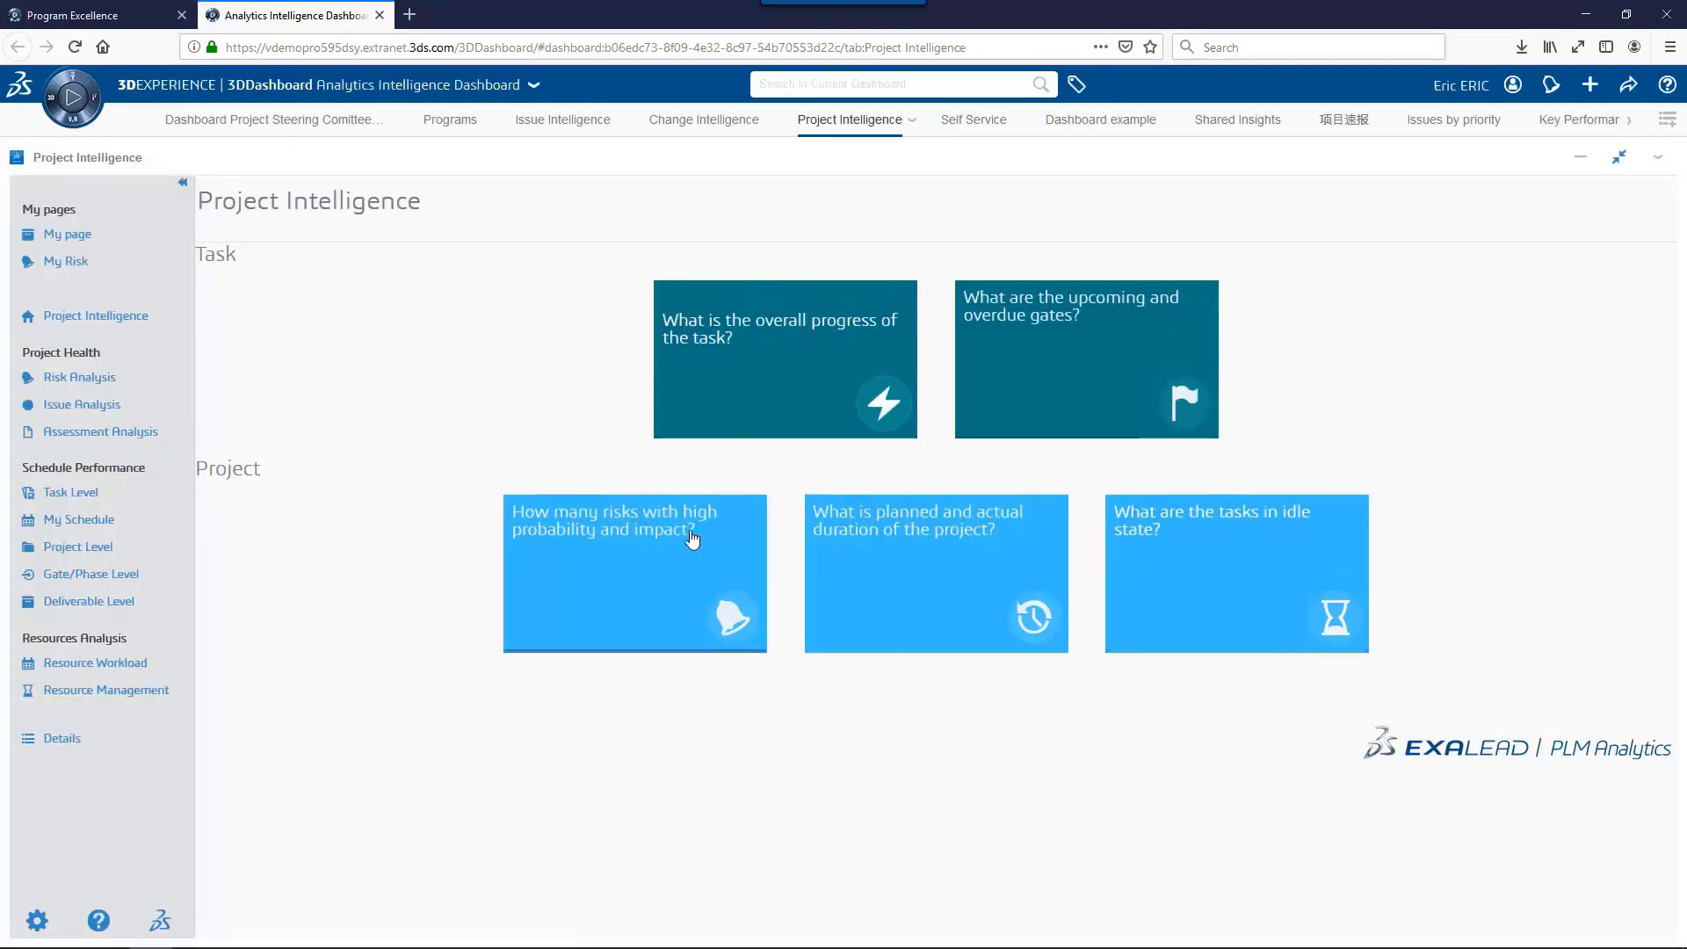
pyautogui.click(761, 350)
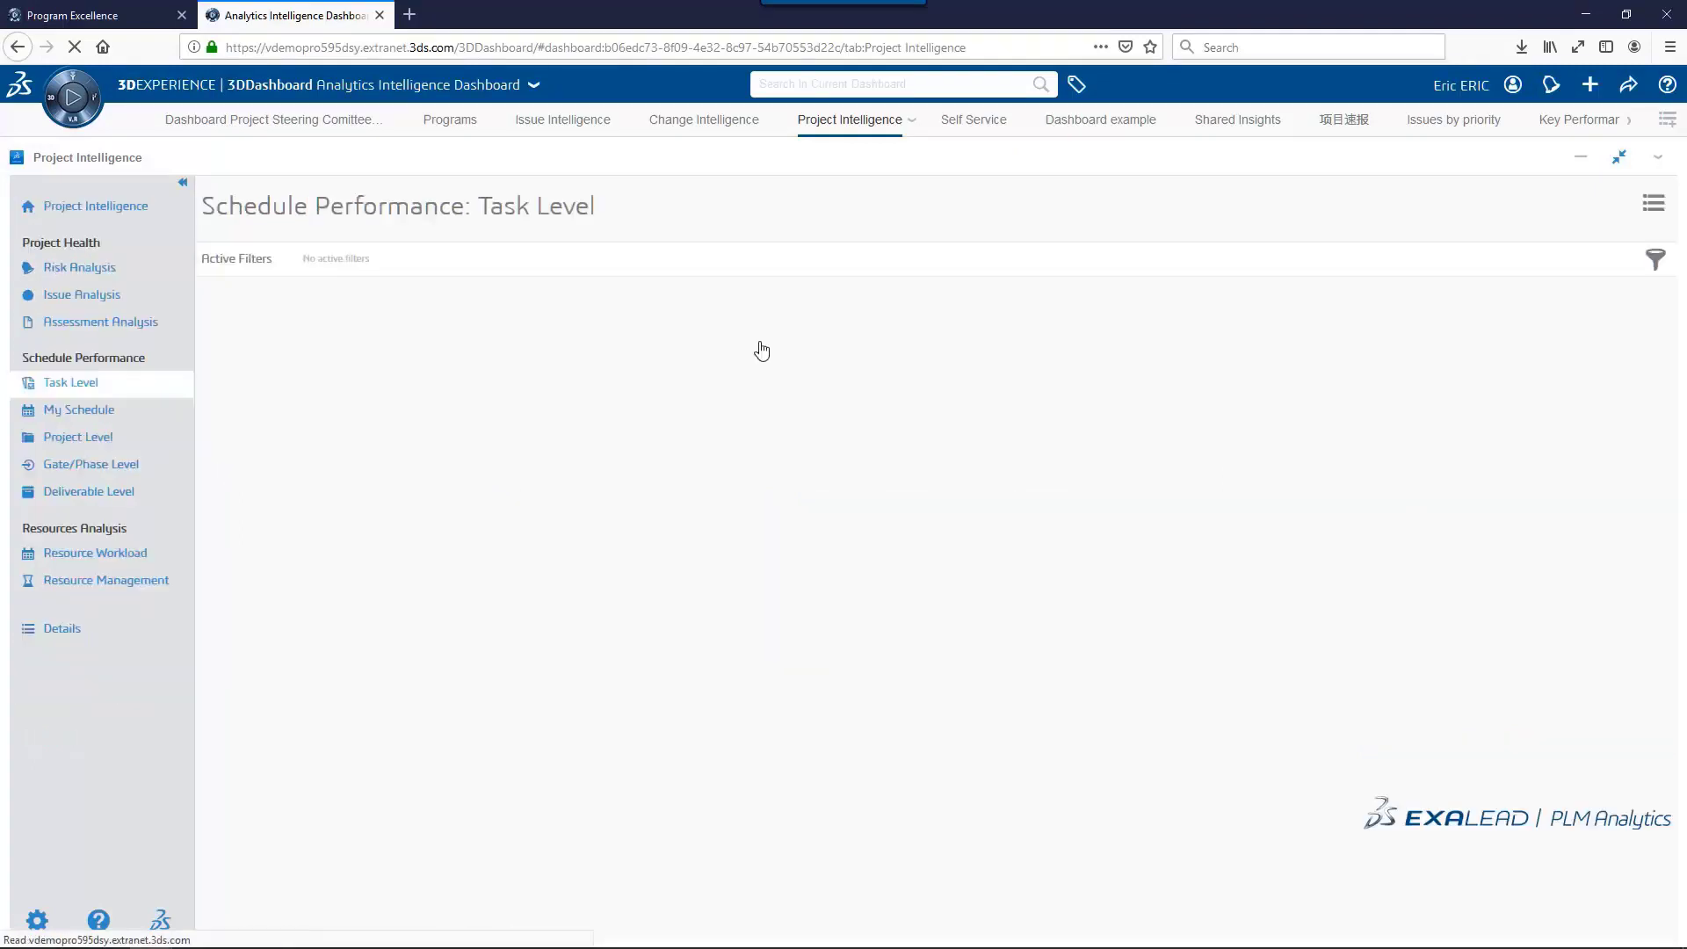
pyautogui.scroll(-5, 761, 350)
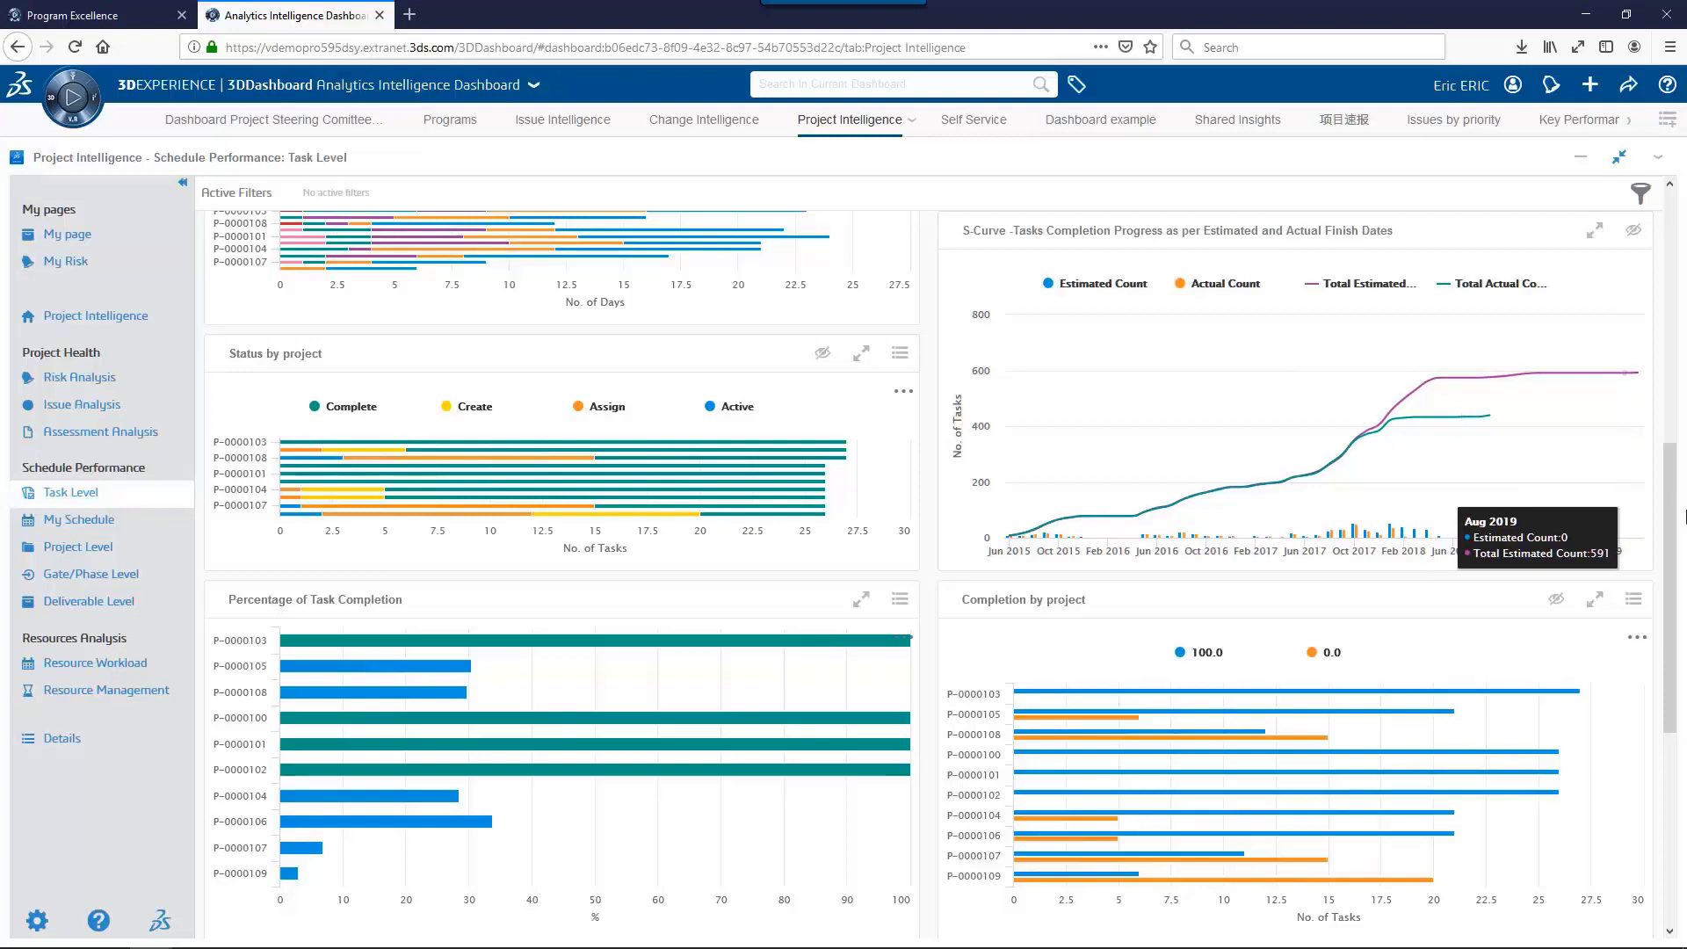
pyautogui.moveTo(1672, 514); pyautogui.dragTo(1639, 270)
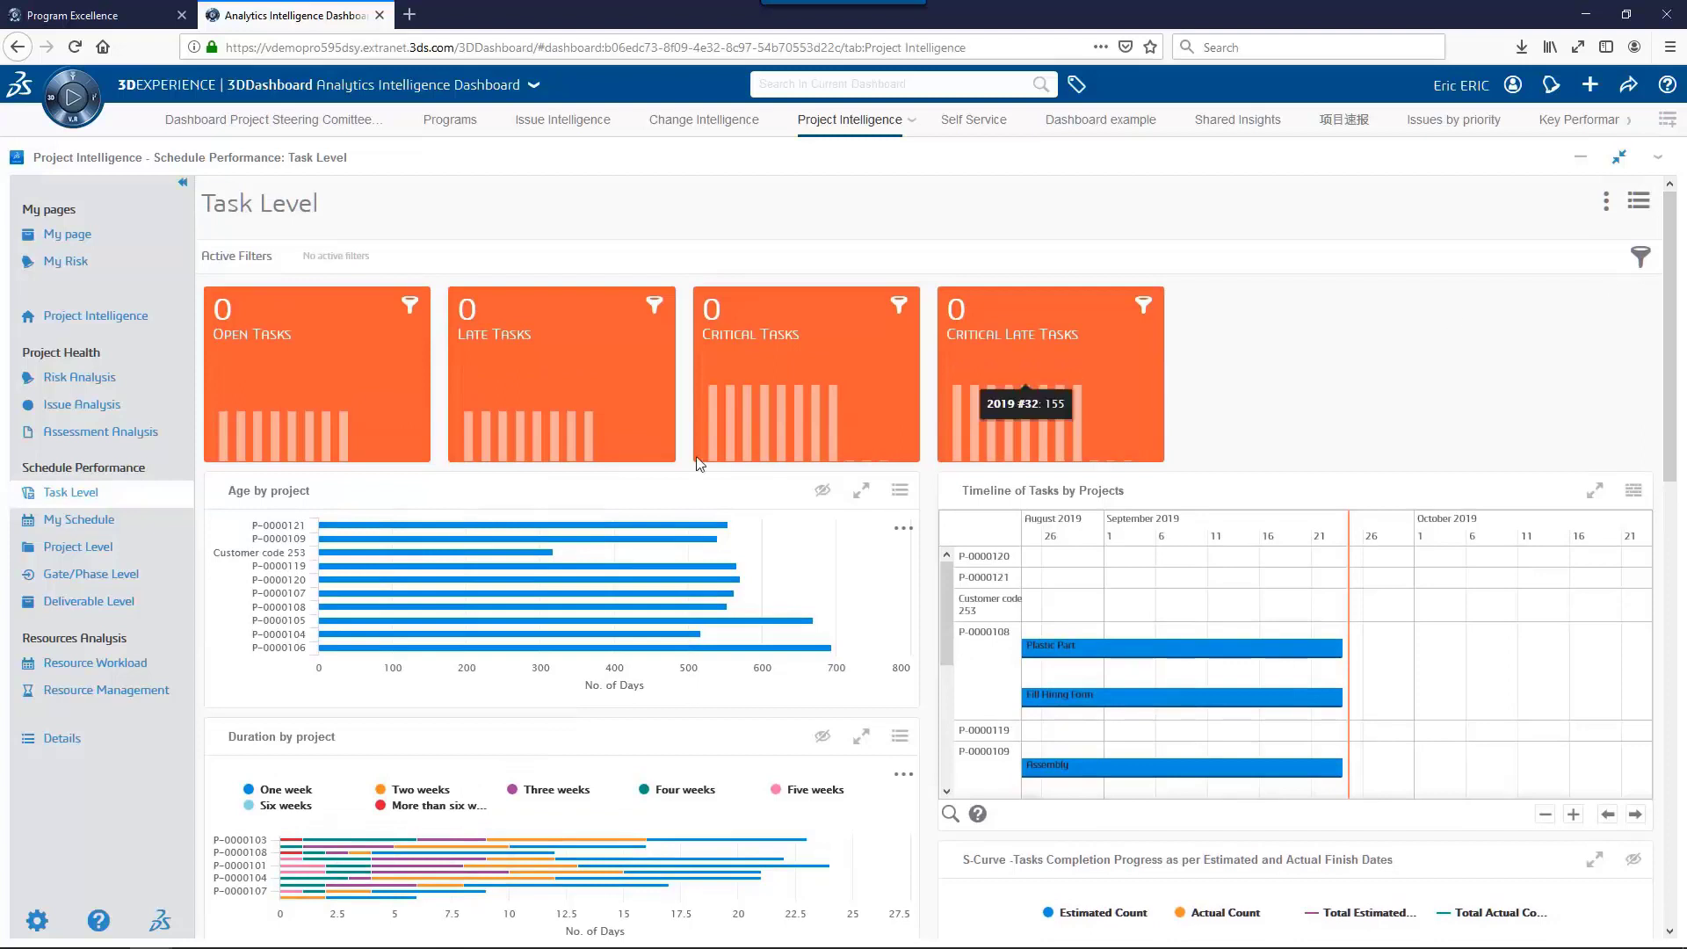
# Filter the Risk Analysis to Minor impact and Likely probability, and open the details of Risk-581107 from the matching risks.
pyautogui.click(95, 384)
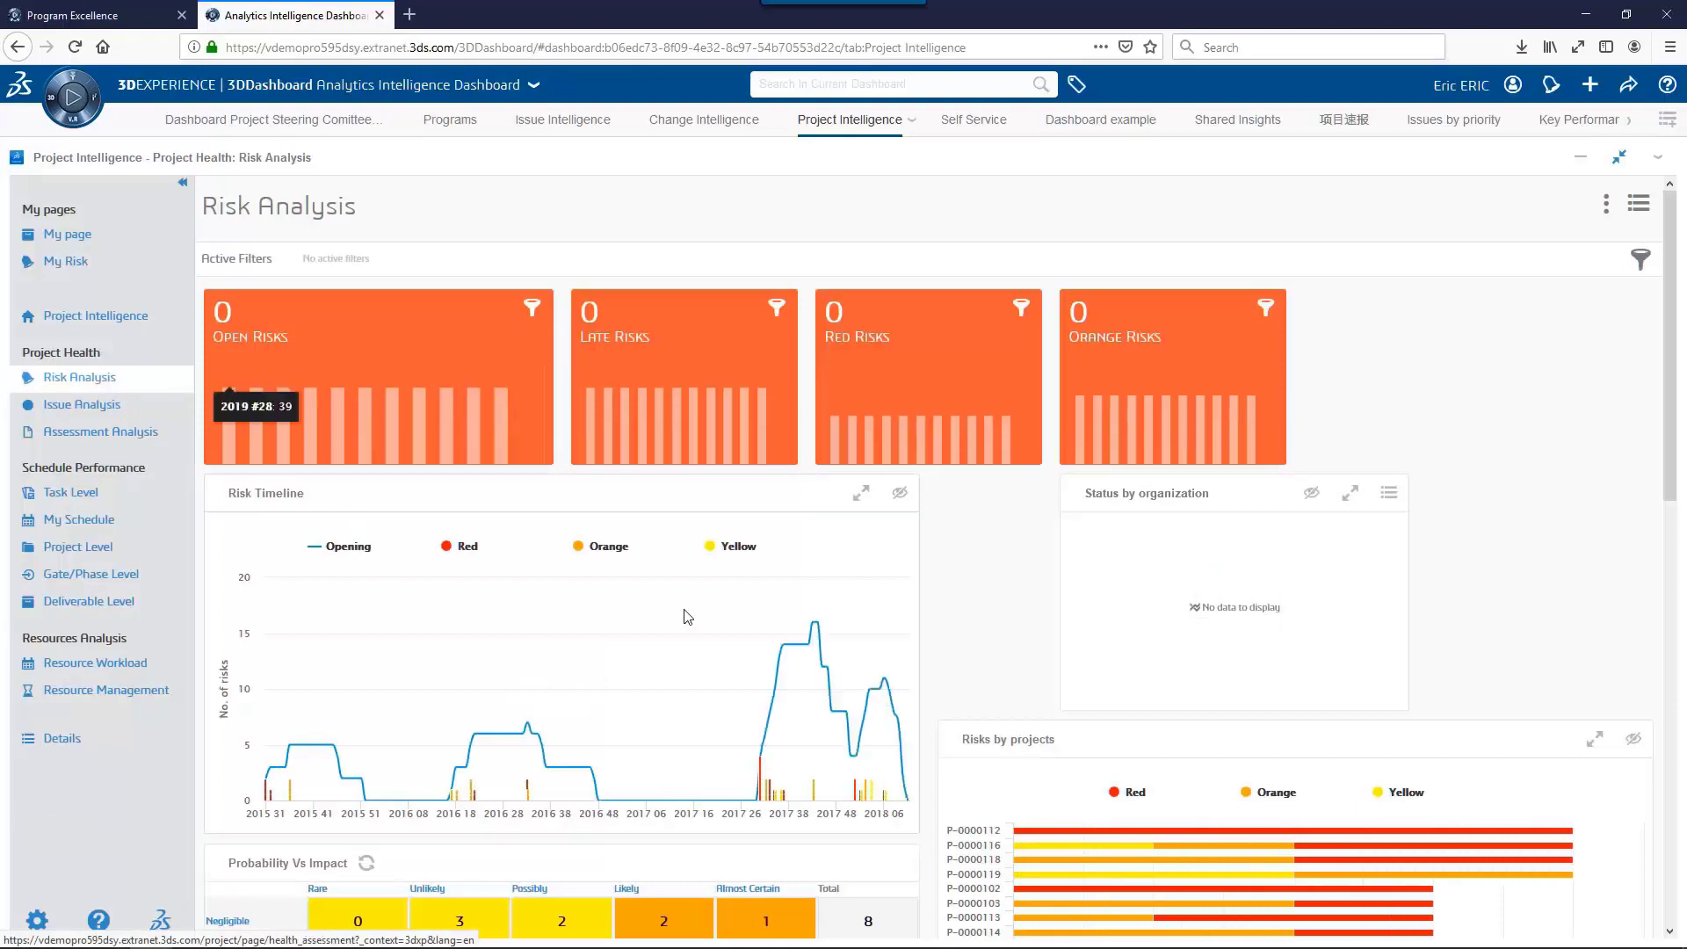
pyautogui.moveTo(1674, 386)
pyautogui.mouseDown()
pyautogui.moveTo(1678, 623)
pyautogui.moveTo(1683, 508)
pyautogui.mouseUp()
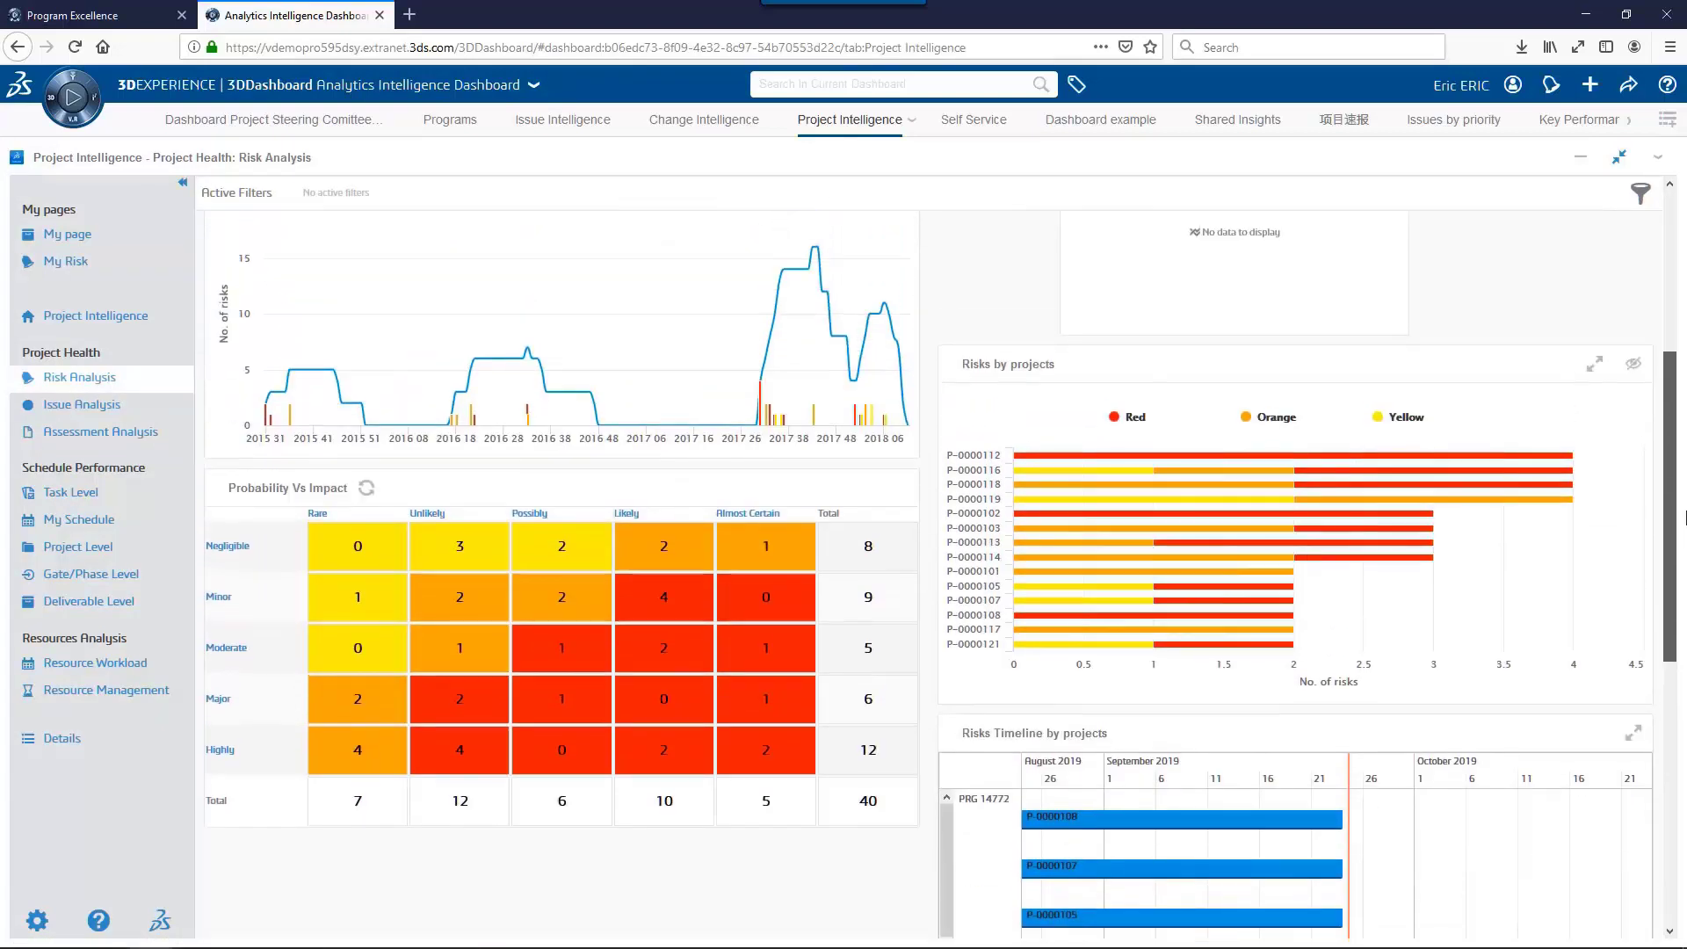
pyautogui.click(673, 606)
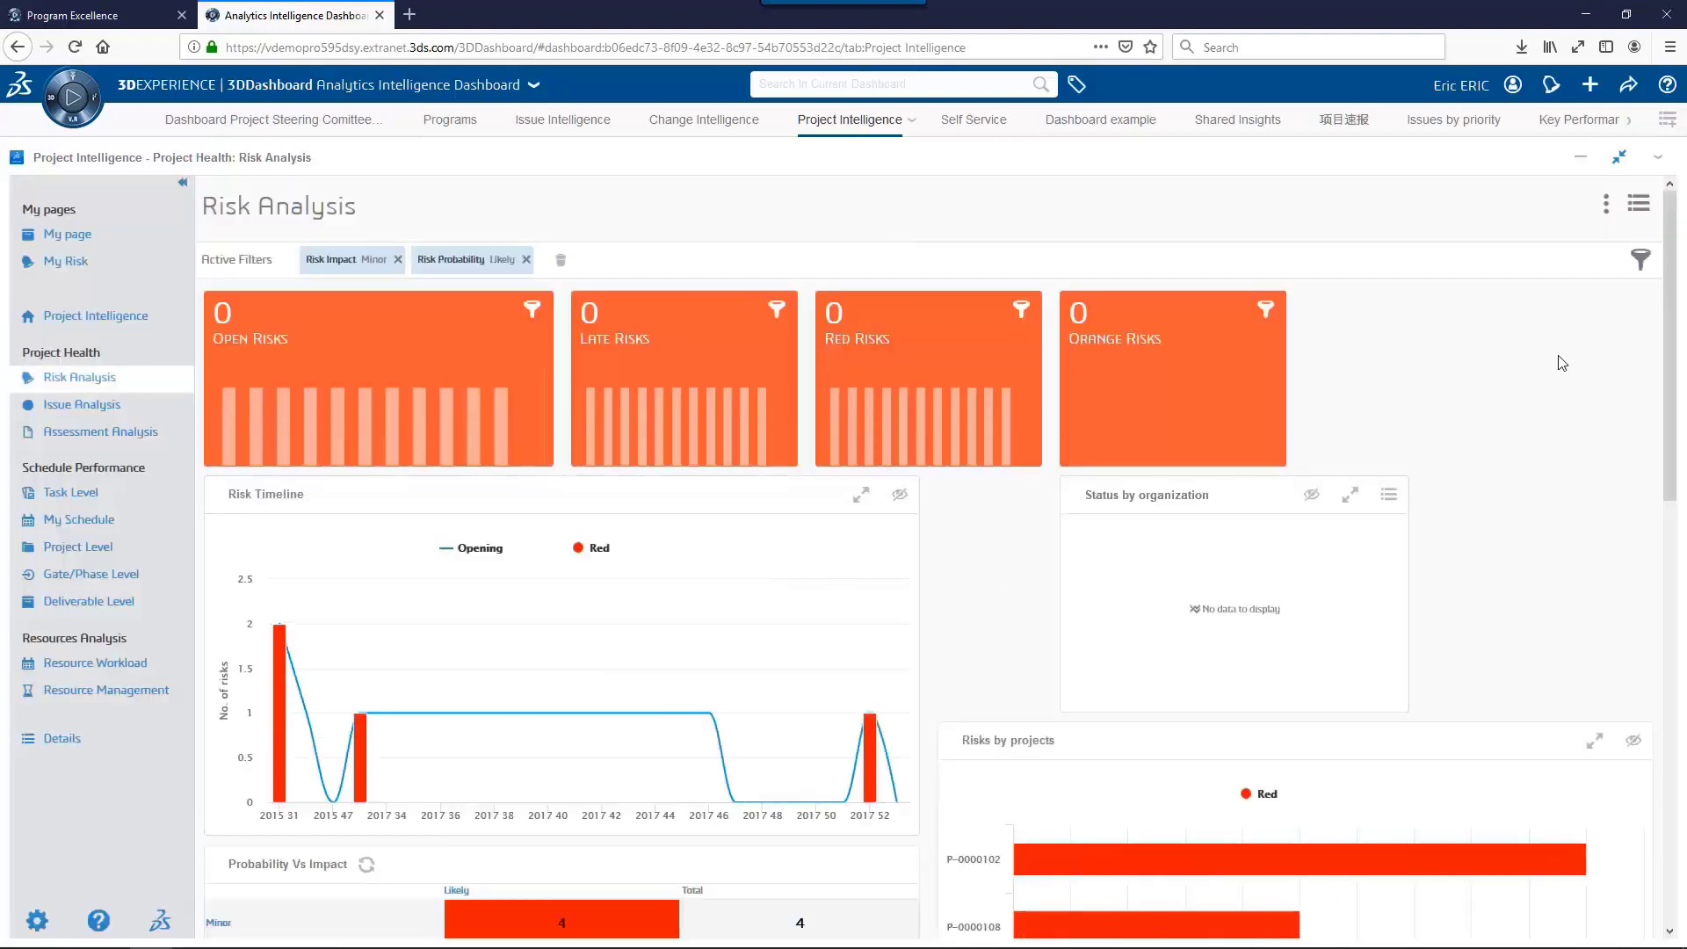
pyautogui.click(1639, 209)
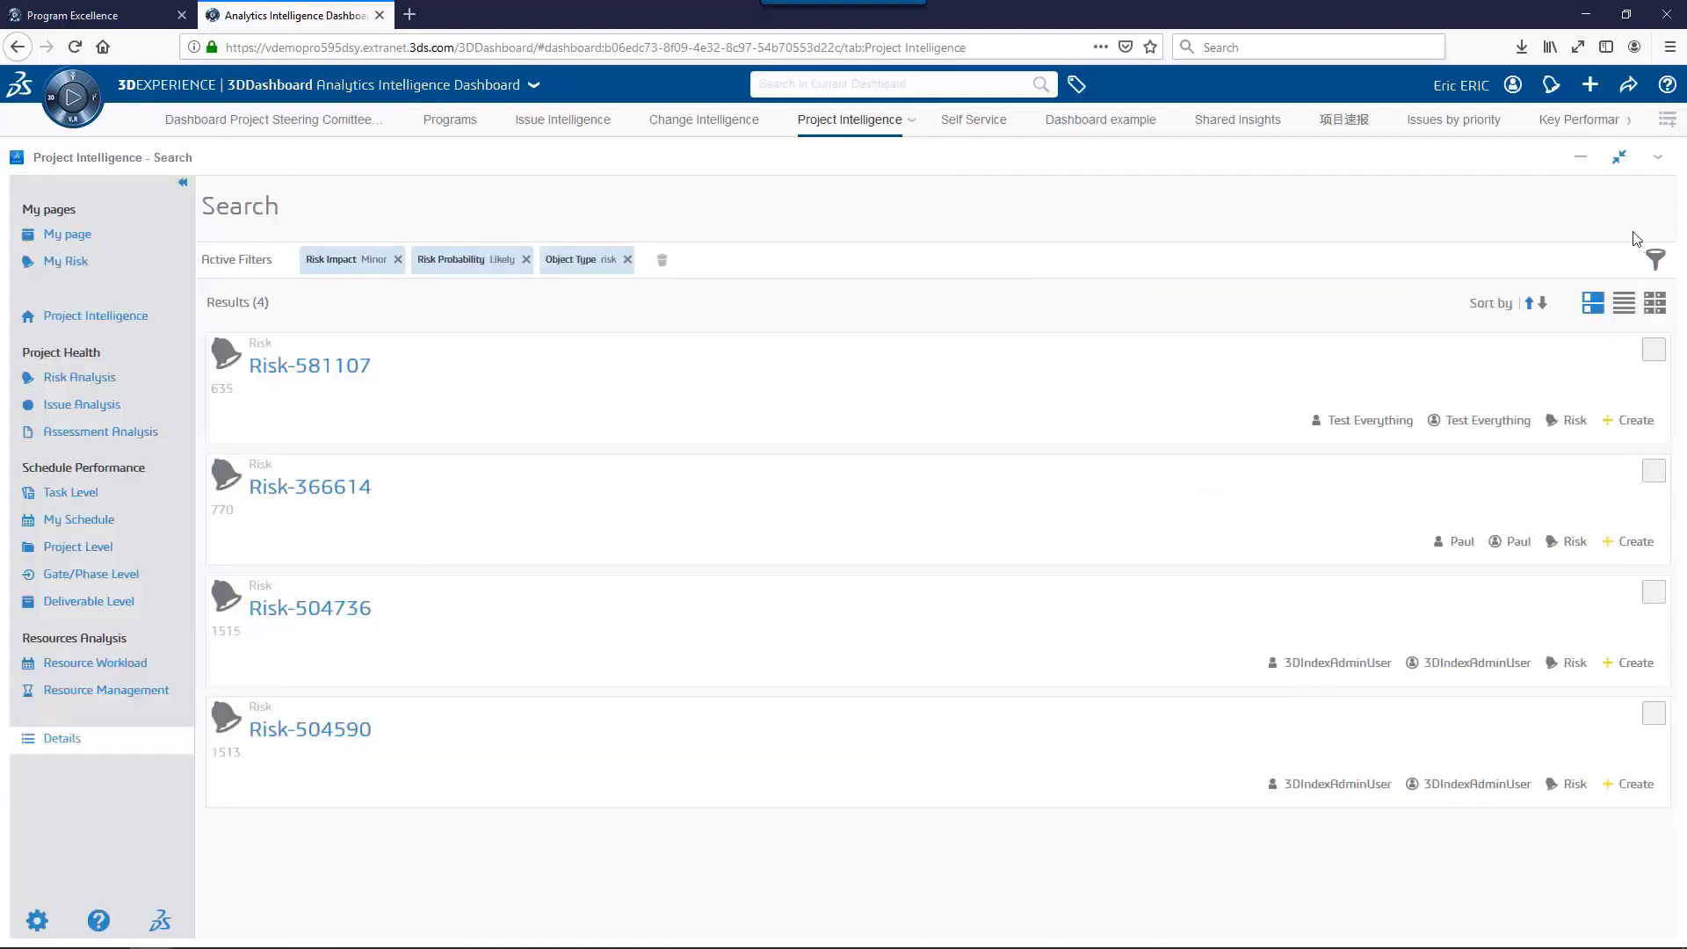
pyautogui.click(343, 376)
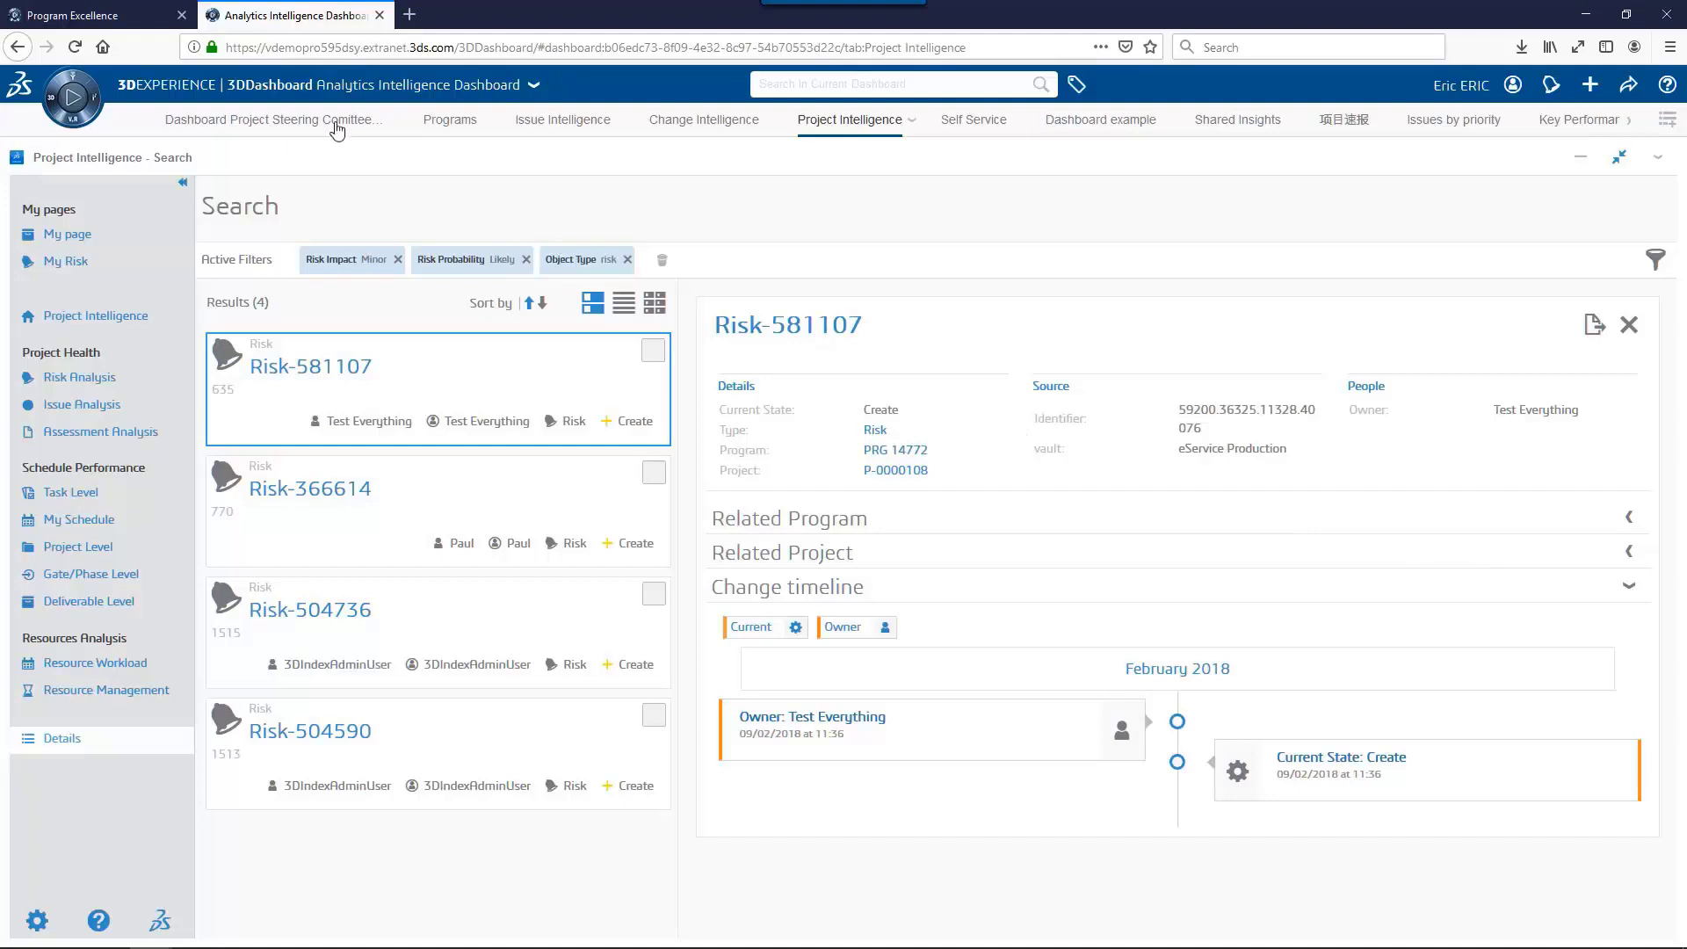
# Switch back to Program Excellence's End to end Change Management page and select the Weight Optimisation issue's marker in the 3D review.
pyautogui.click(120, 19)
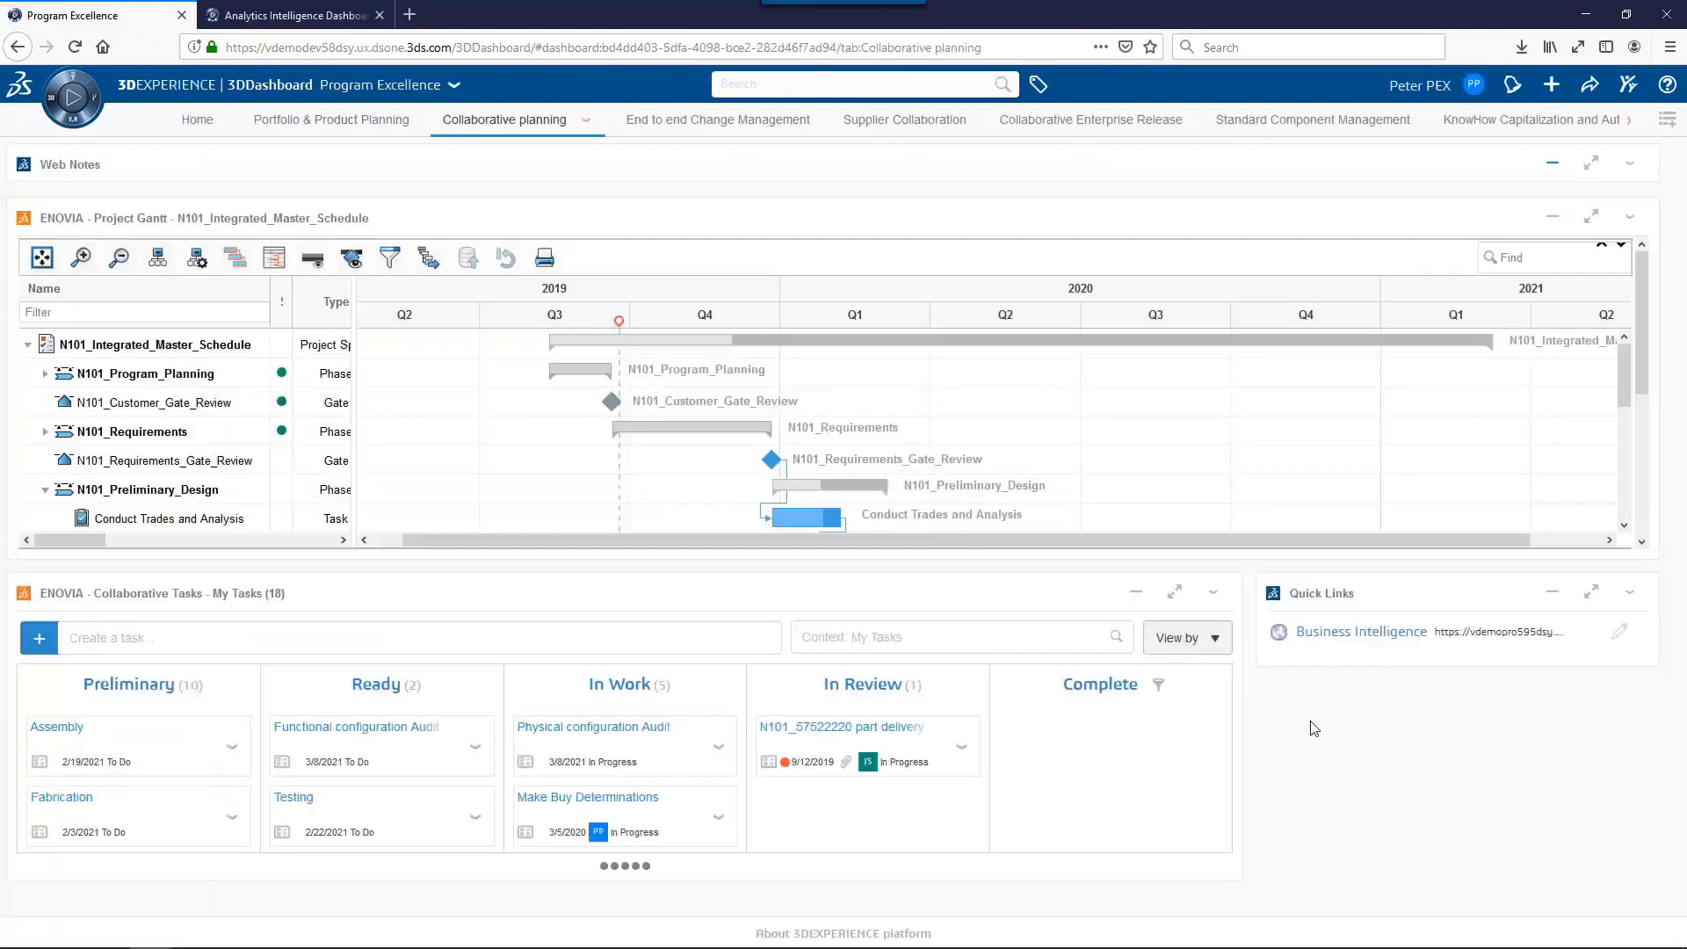
pyautogui.click(655, 120)
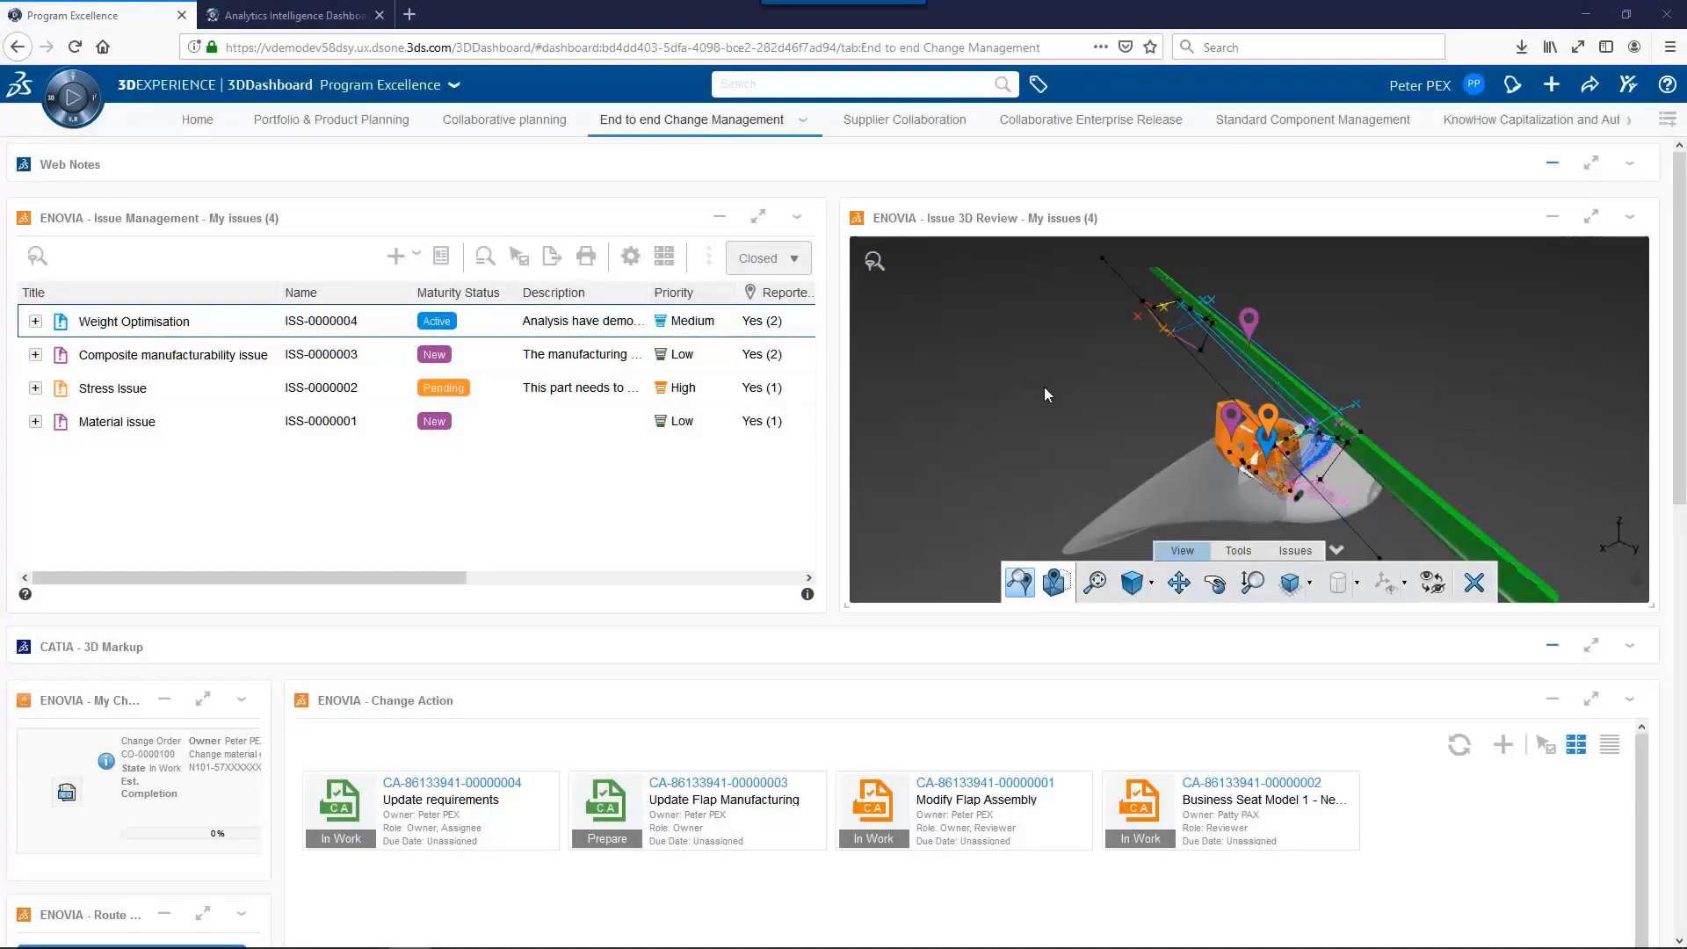
pyautogui.moveTo(1114, 413)
pyautogui.mouseDown()
pyautogui.moveTo(1065, 426)
pyautogui.moveTo(1121, 406)
pyautogui.mouseUp()
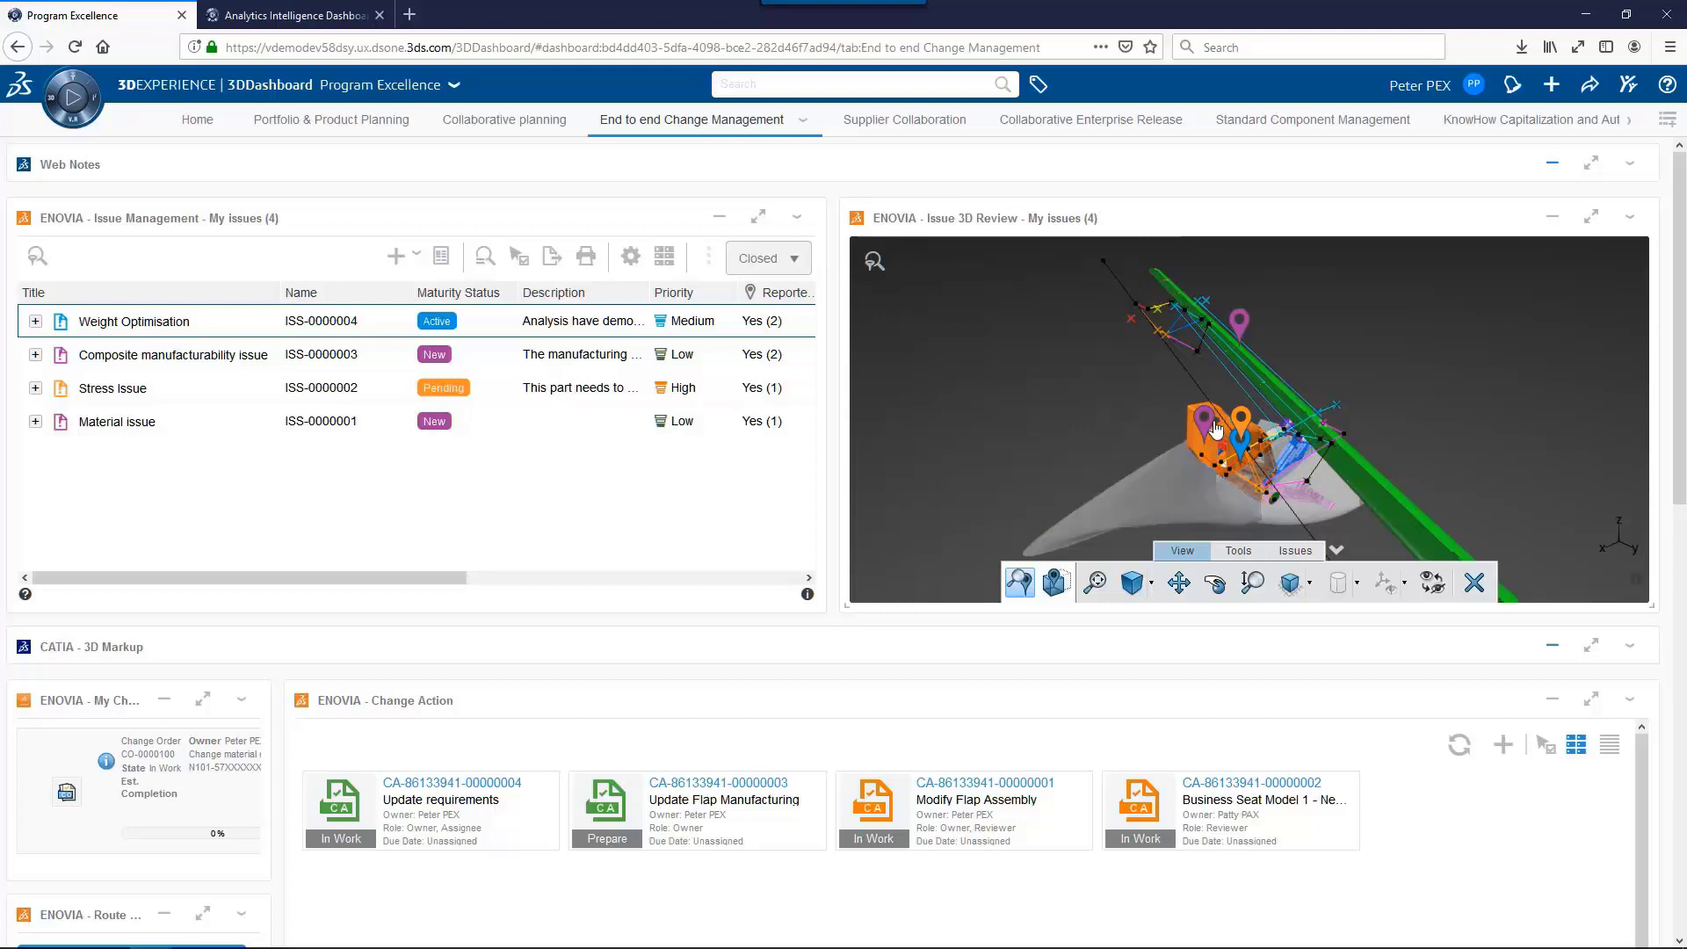
pyautogui.moveTo(1209, 422)
pyautogui.moveTo(1235, 450)
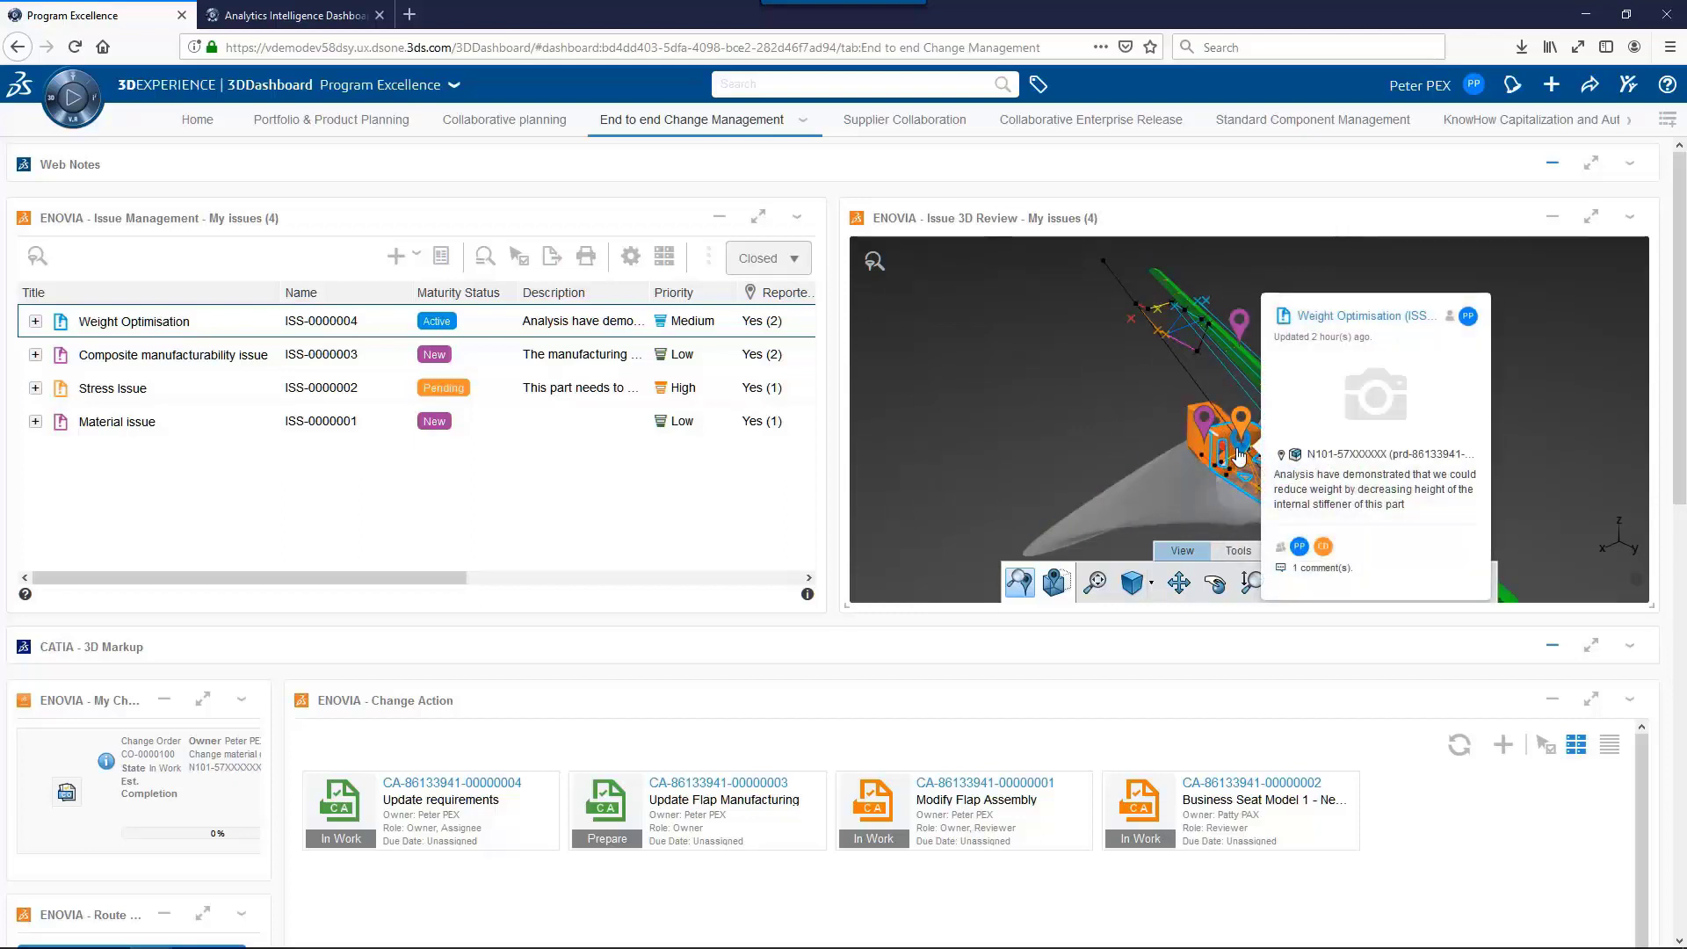
pyautogui.click(1239, 454)
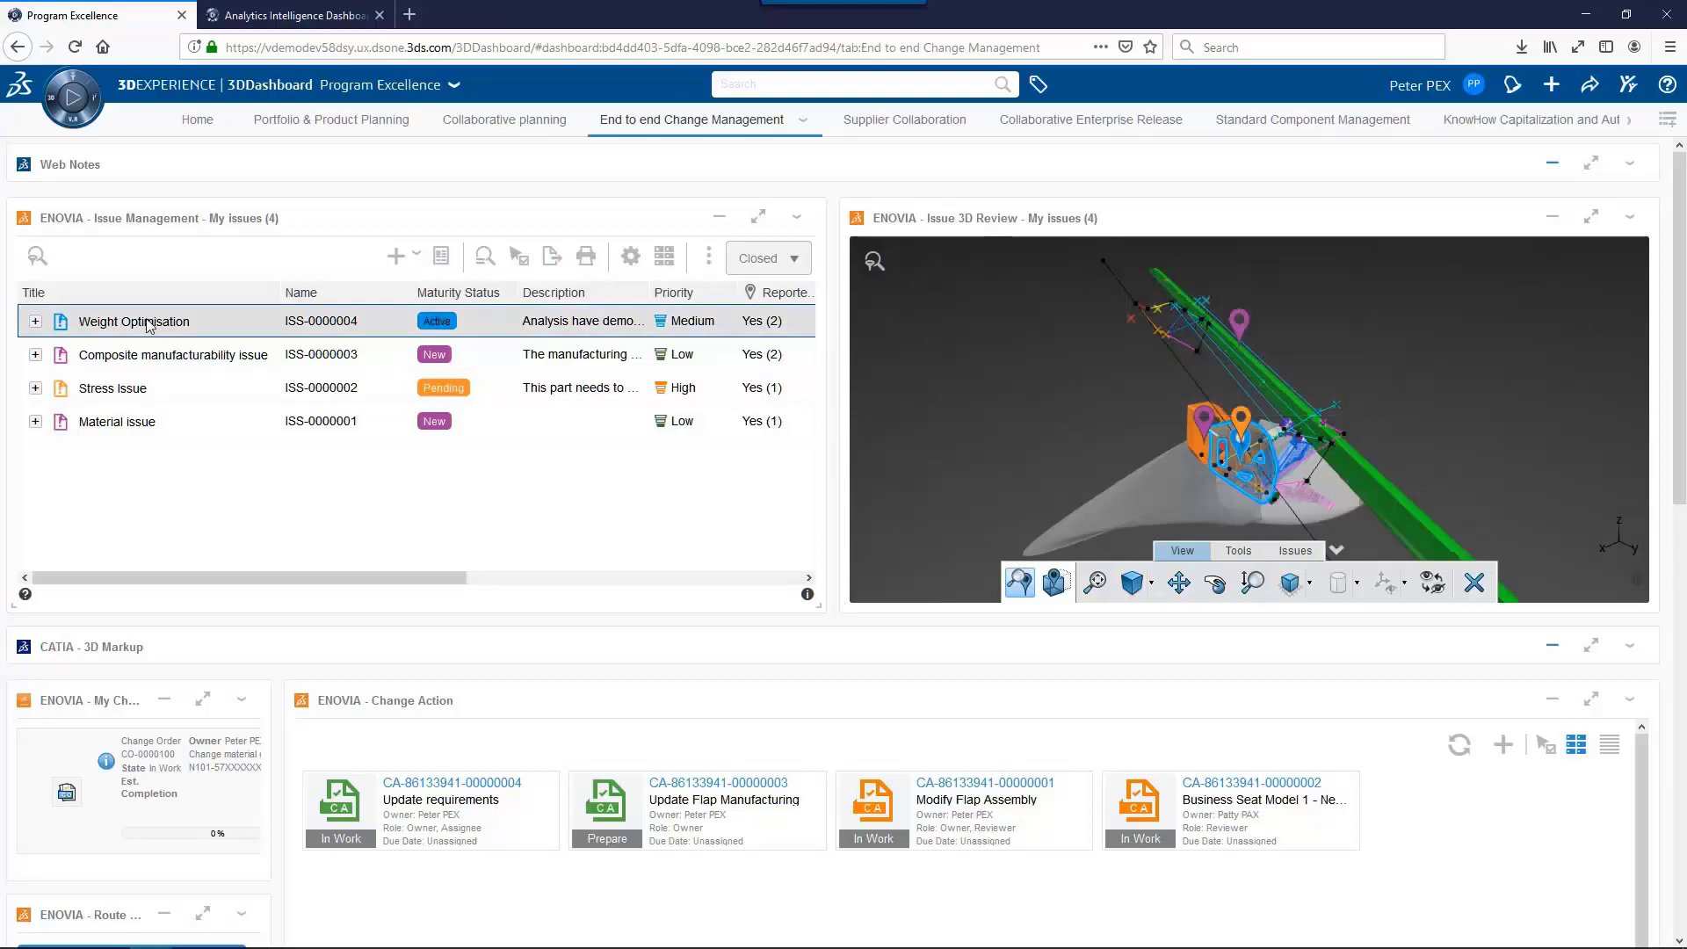
# Inspect the Weight Optimisation issue's part in isolation in the 3D review and leave the inspection.
pyautogui.click(1295, 550)
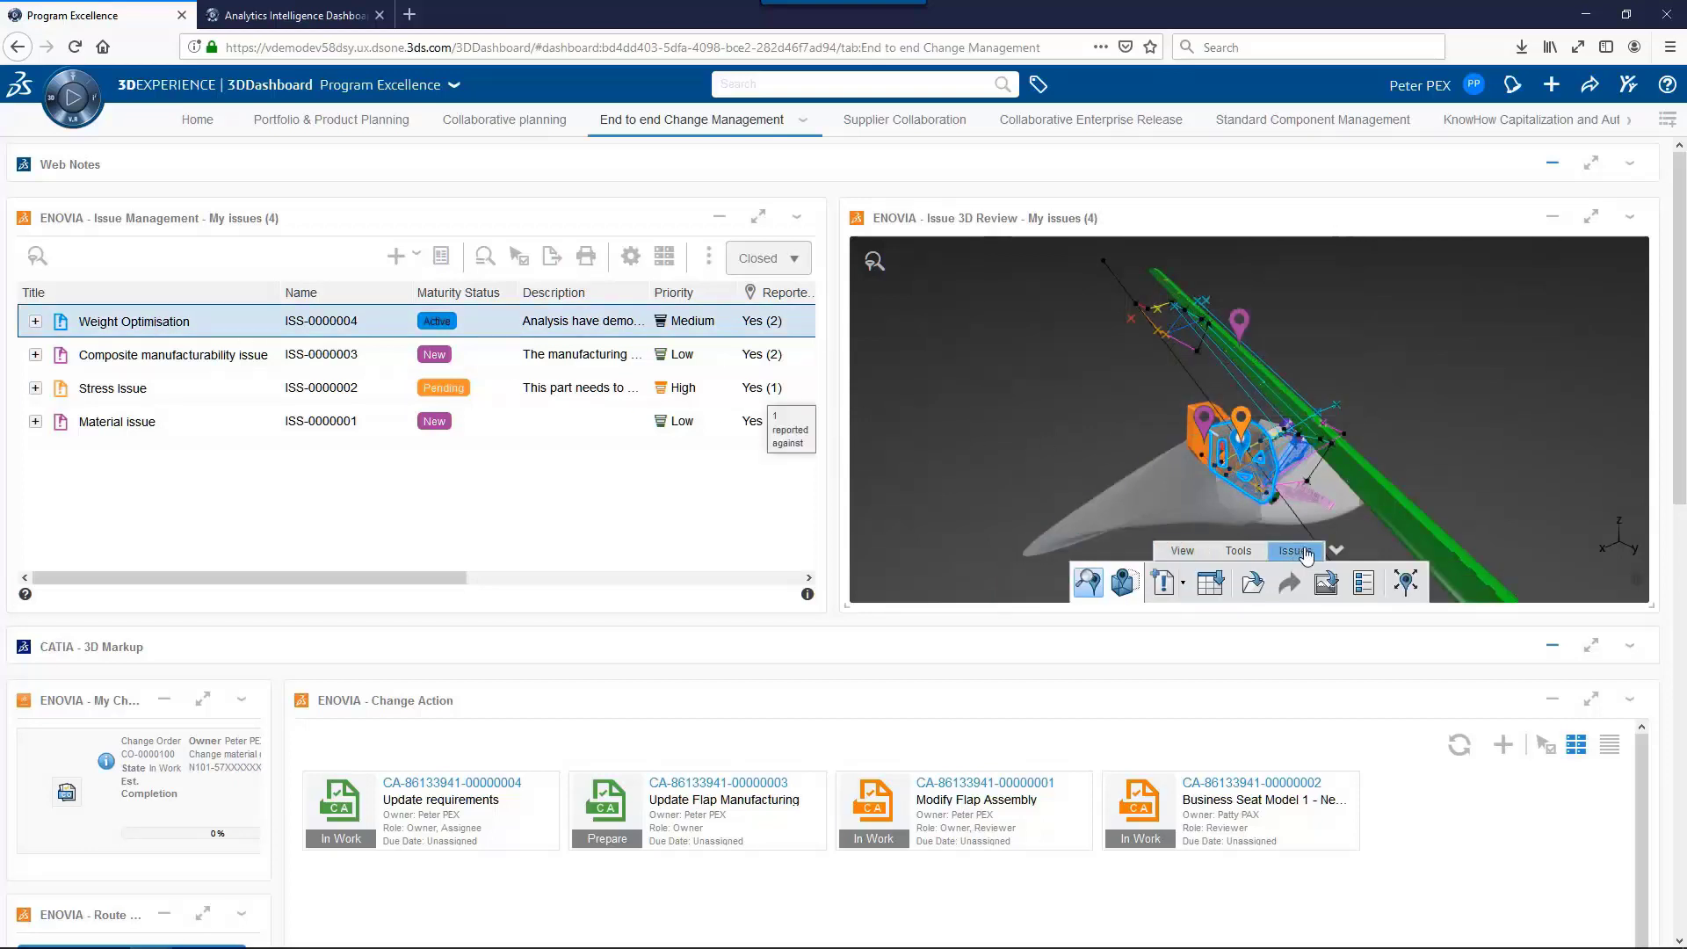
pyautogui.click(1404, 583)
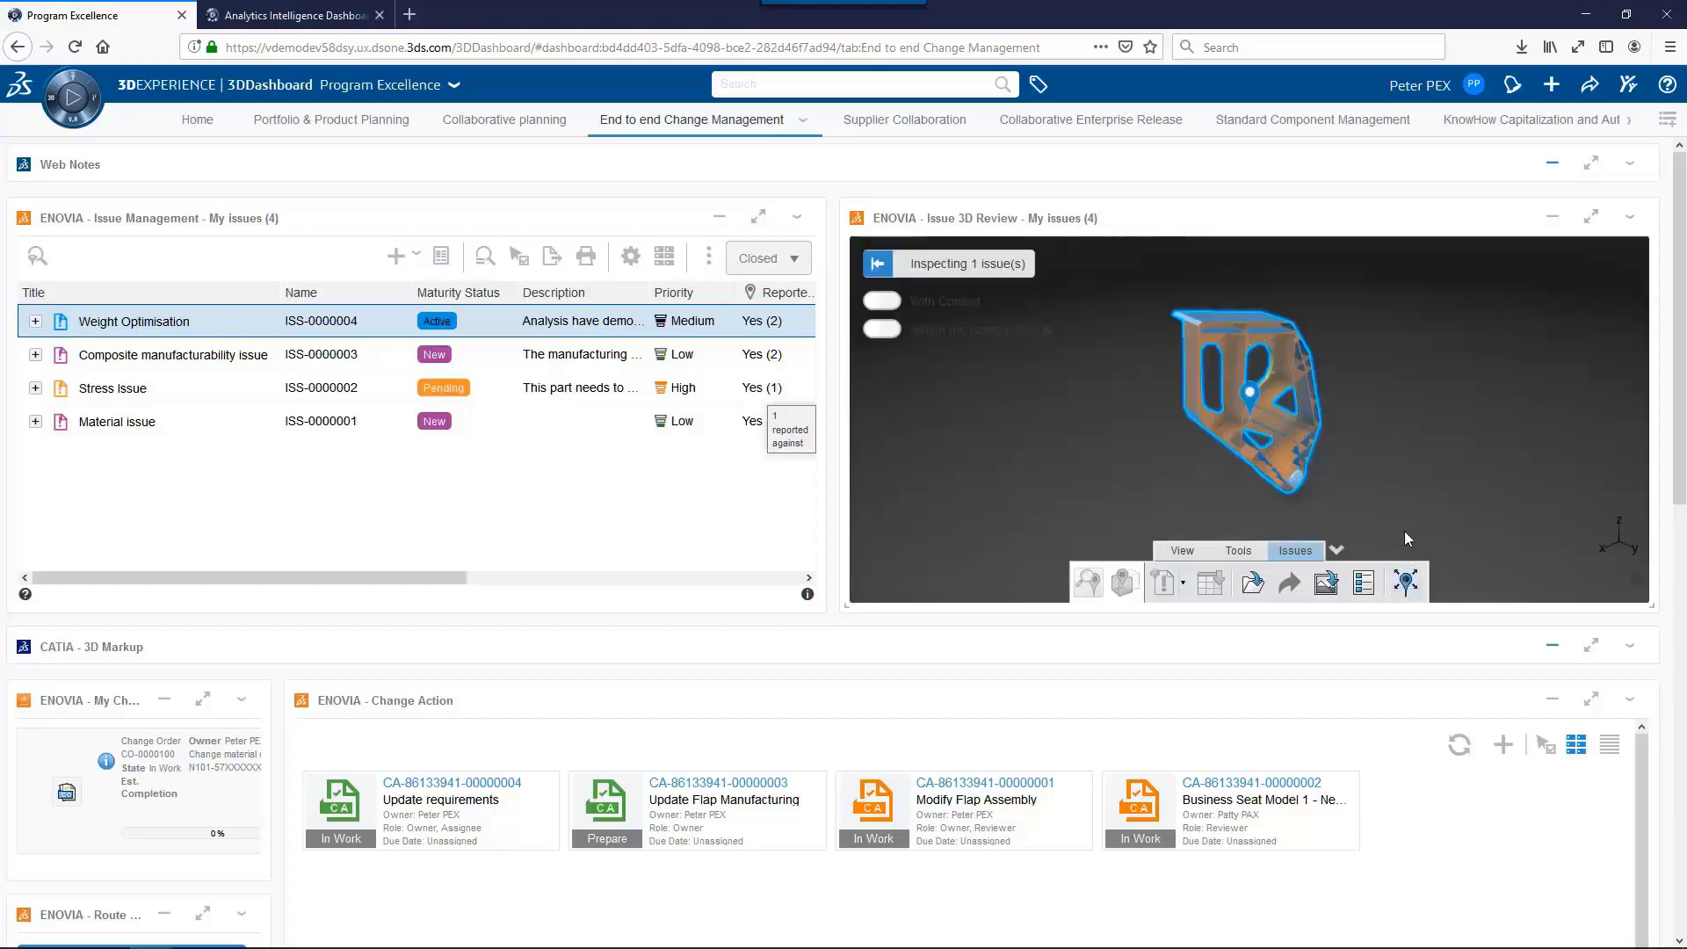
pyautogui.moveTo(1142, 422)
pyautogui.mouseDown(button='middle')
pyautogui.moveTo(1223, 434)
pyautogui.moveTo(1172, 434)
pyautogui.mouseUp(button='middle')
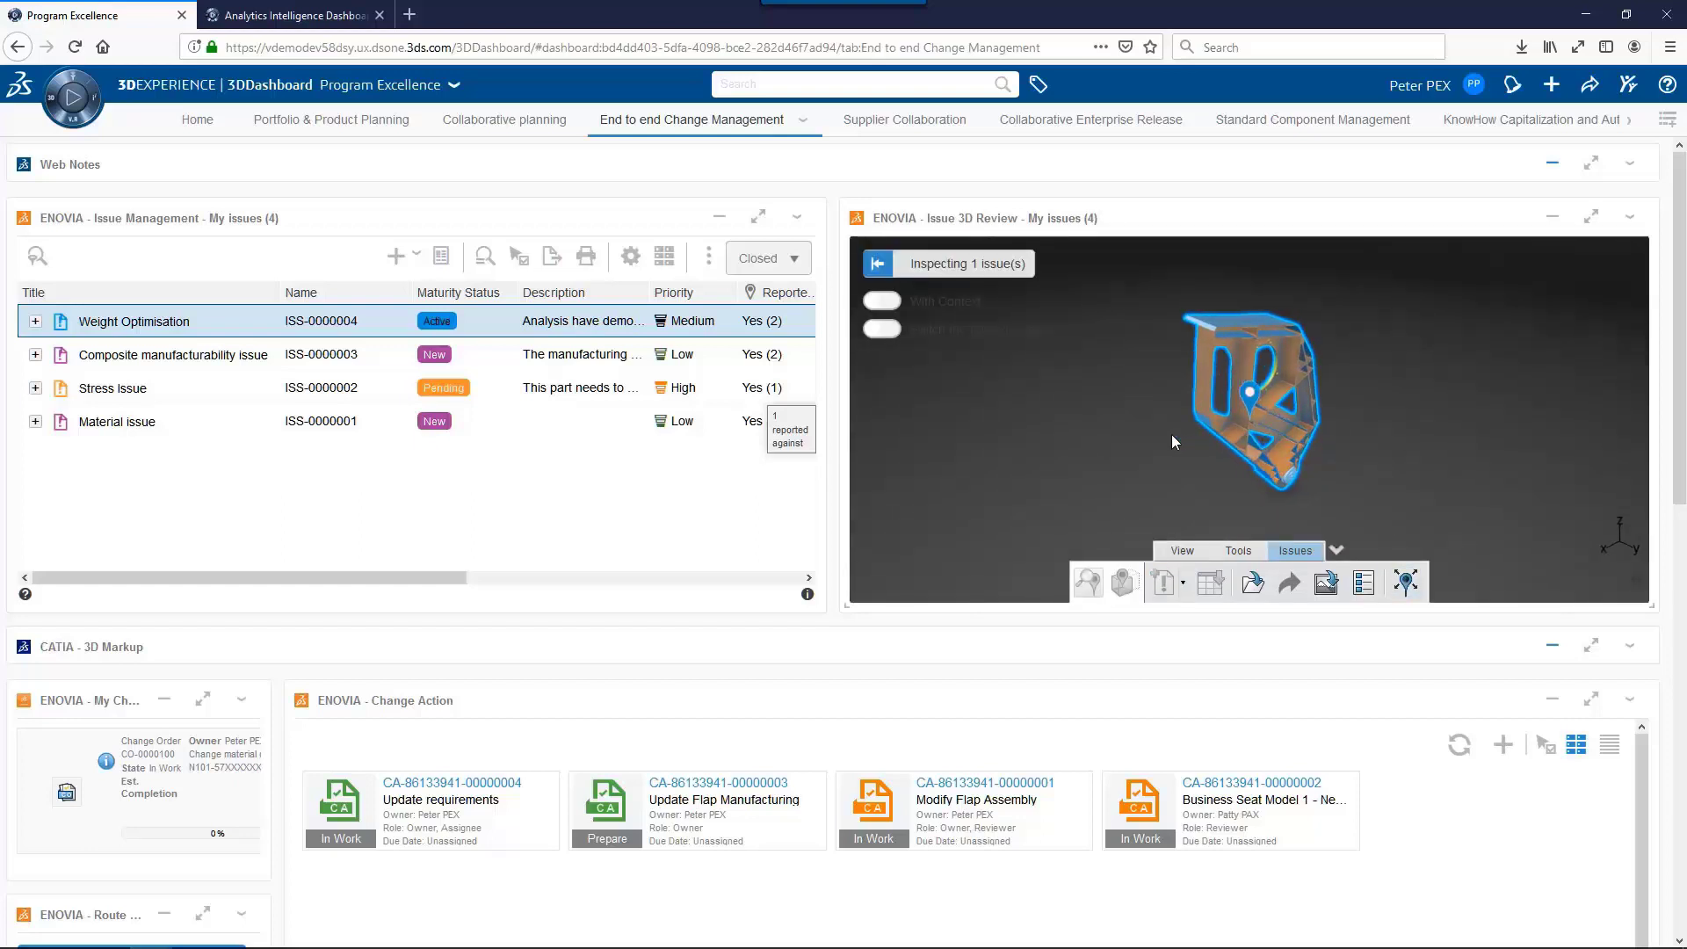
pyautogui.click(879, 265)
# Show the objects related to the Weight Optimisation issue and expand the CATIA 3D Markup widget.
pyautogui.moveTo(1291, 393)
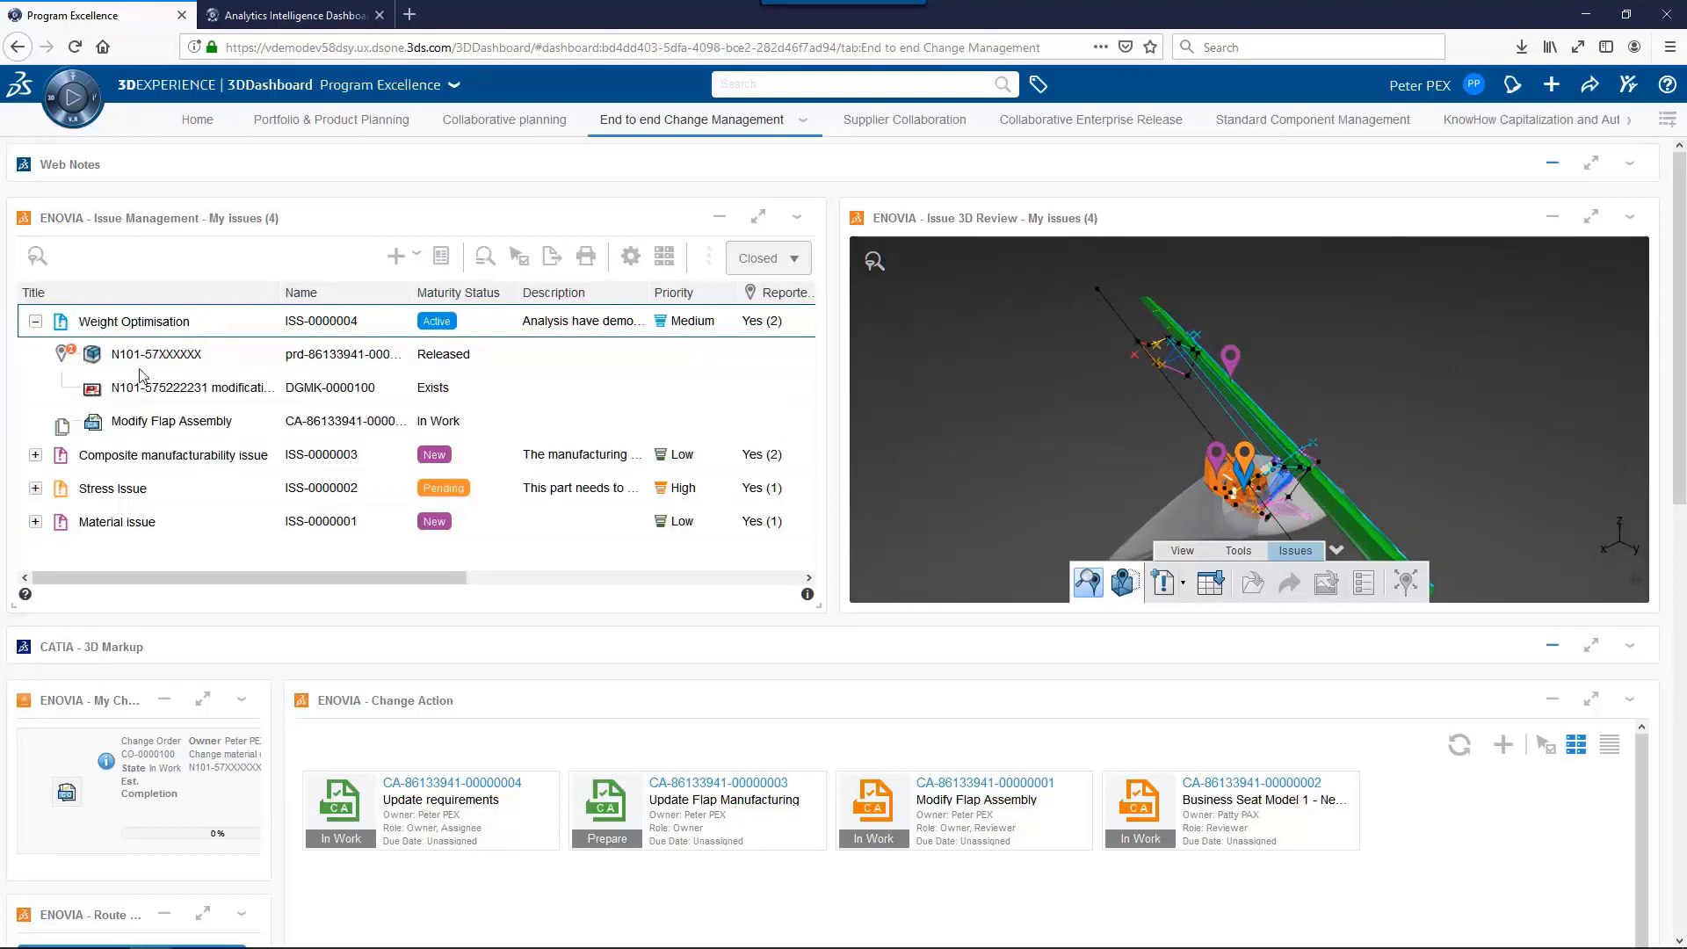
pyautogui.click(1553, 645)
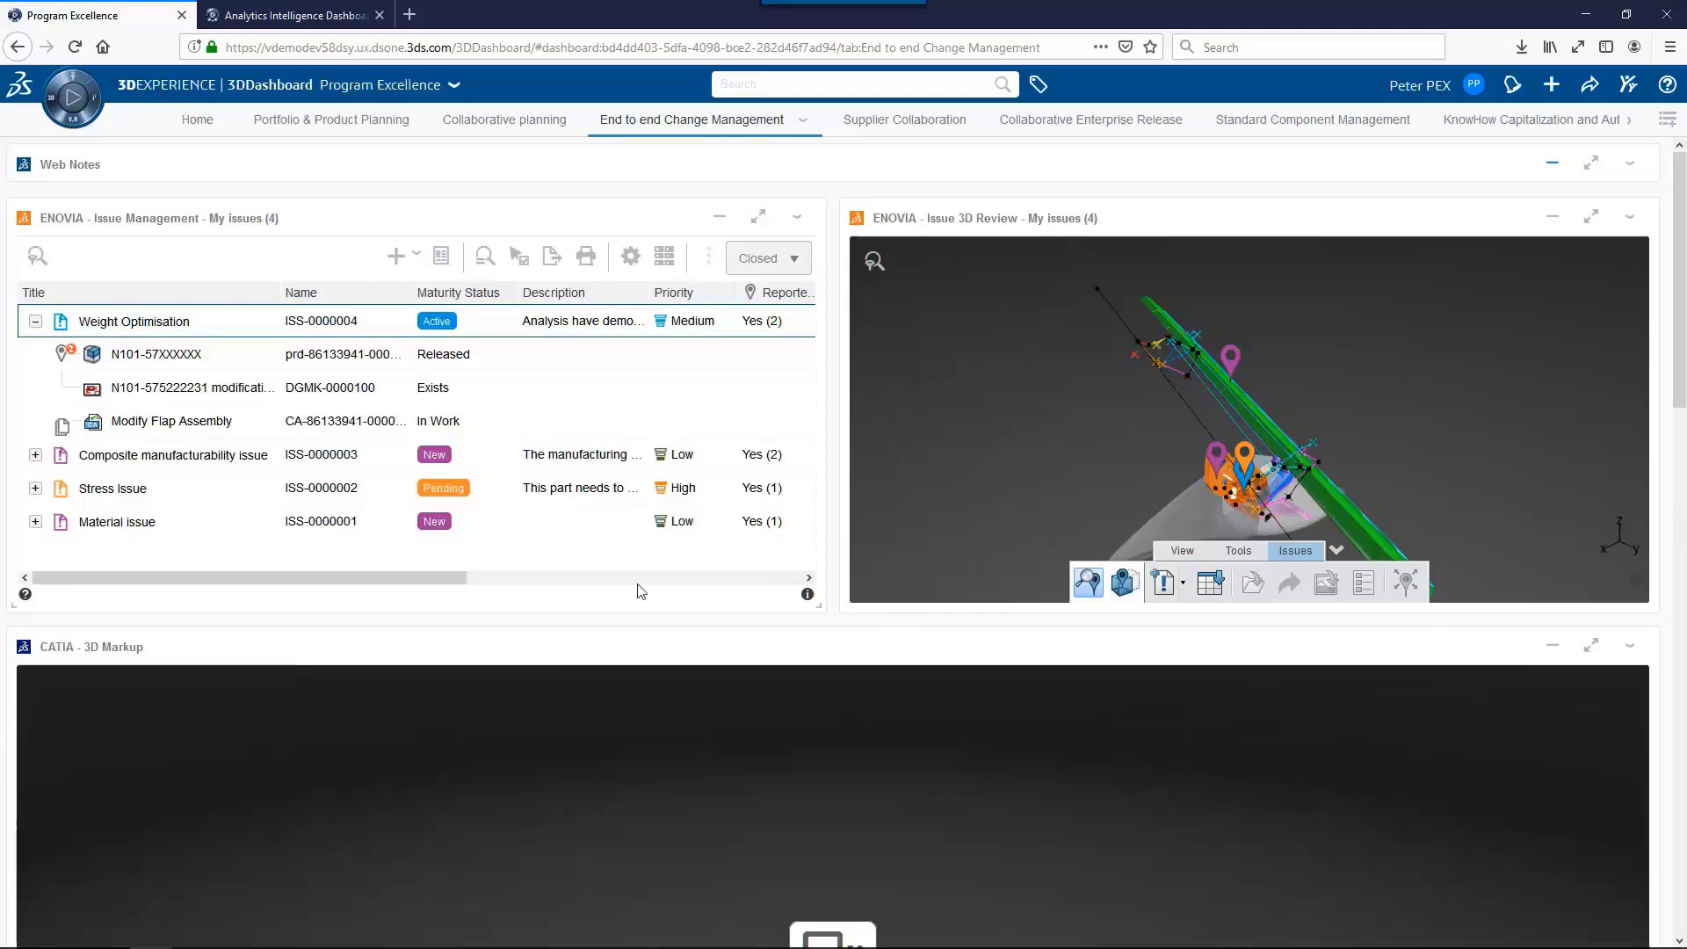
pyautogui.scroll(-2, 779, 267)
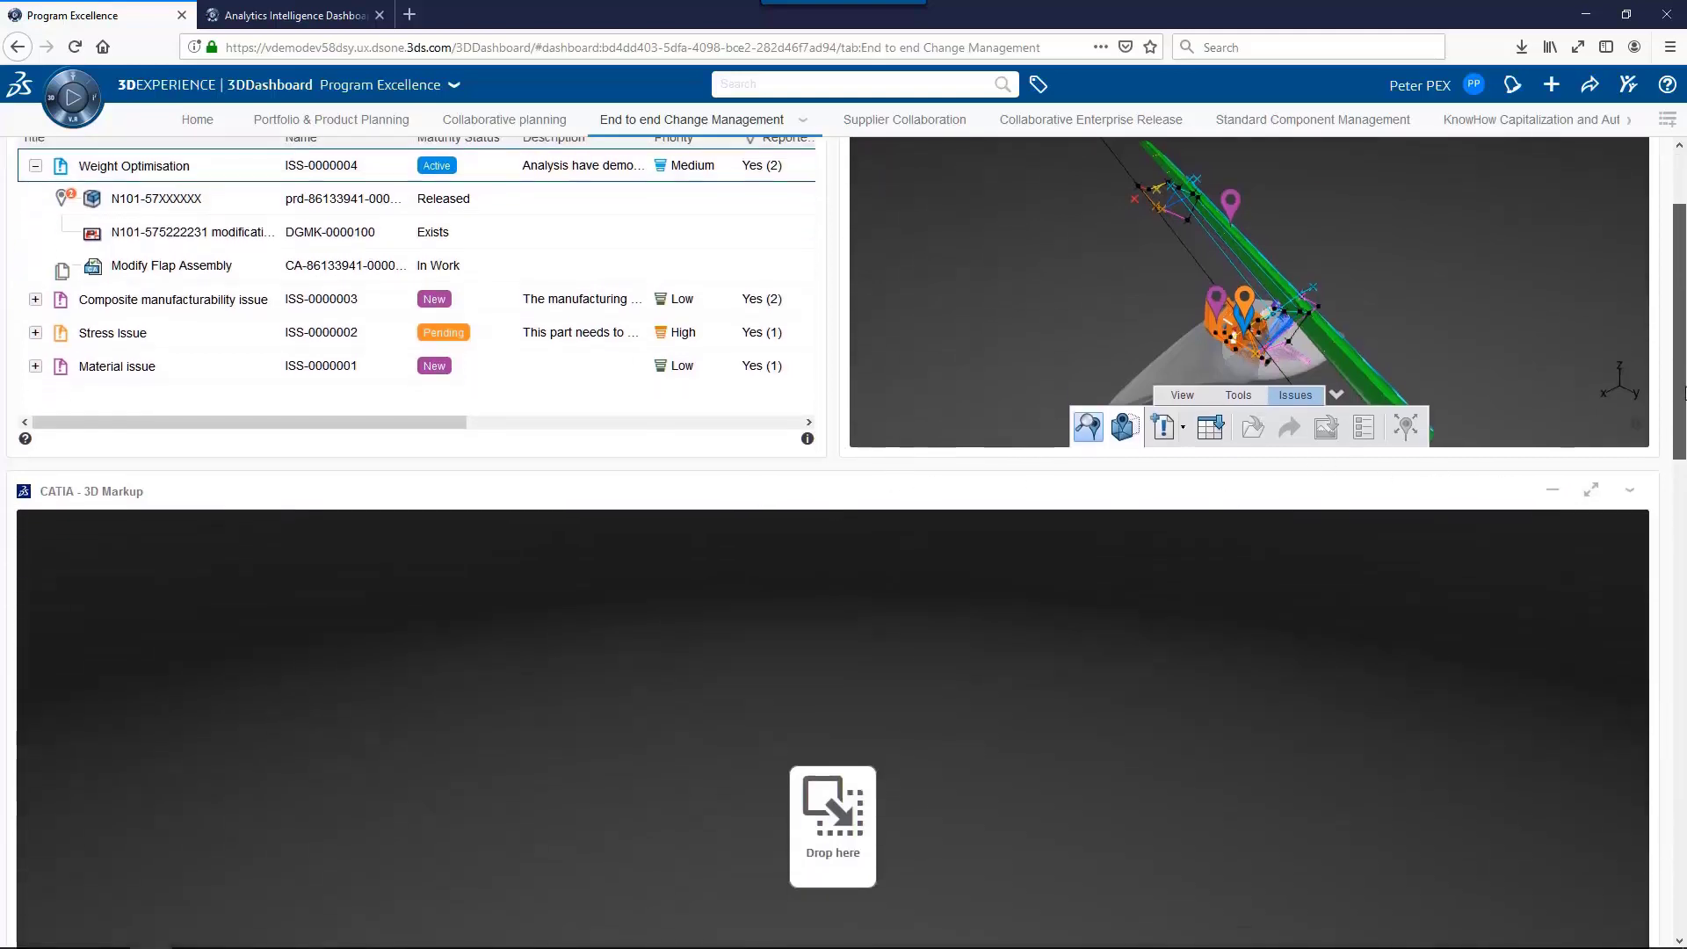
pyautogui.moveTo(186, 227); pyautogui.dragTo(800, 738)
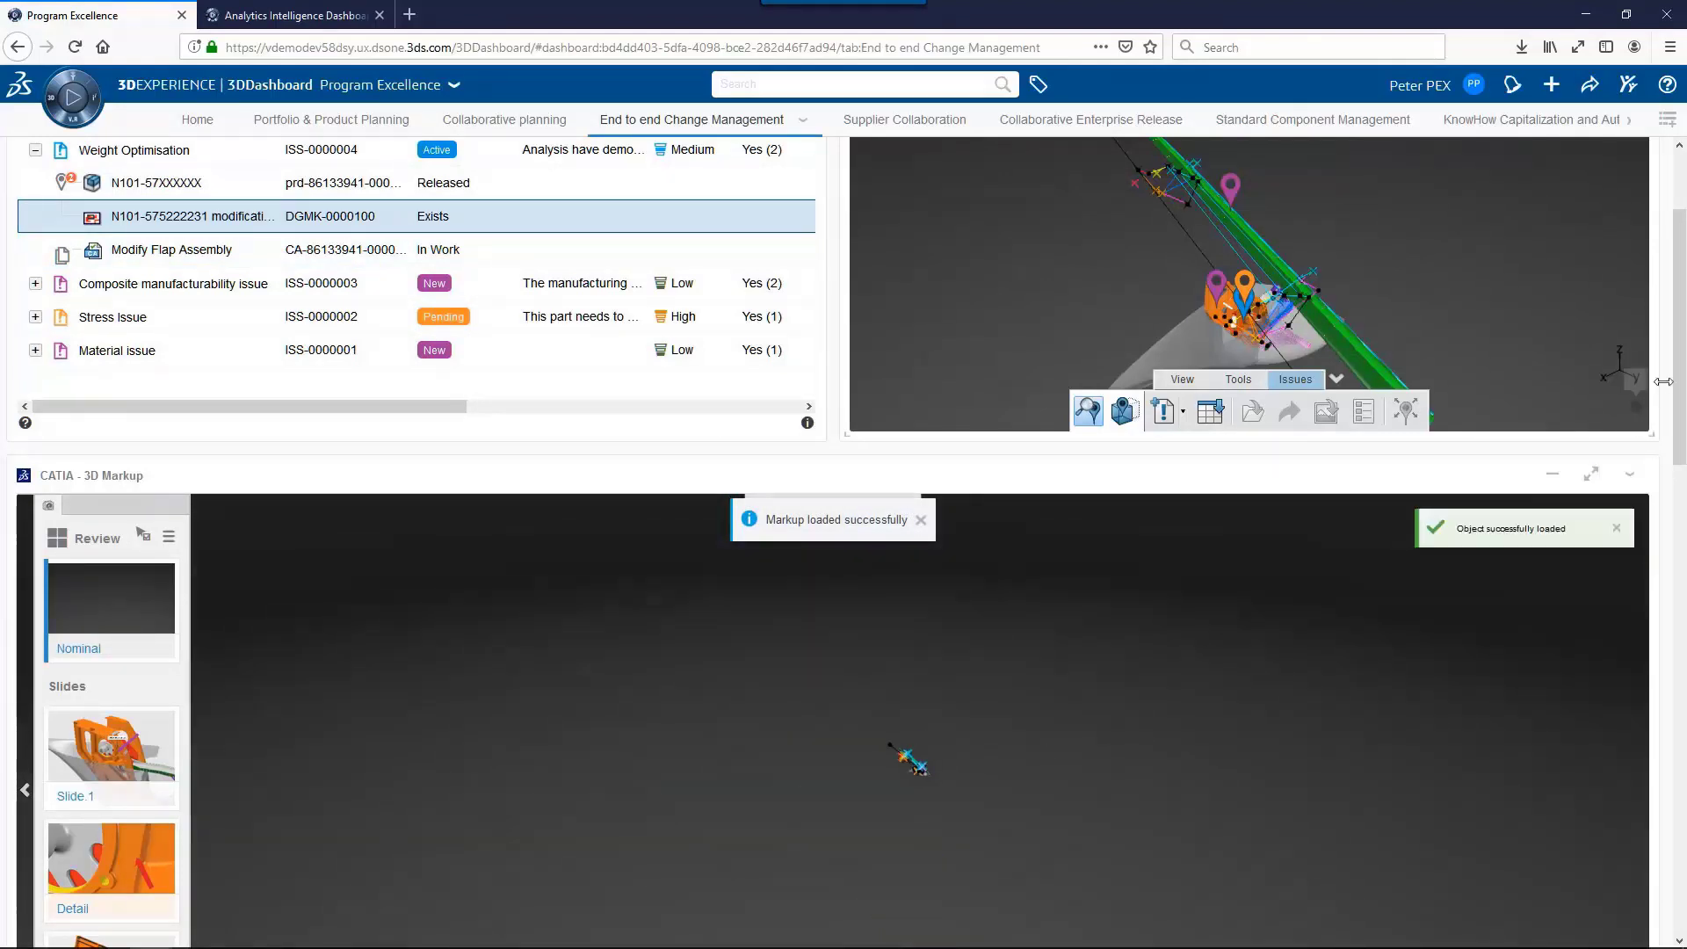
pyautogui.scroll(-3, 1682, 453)
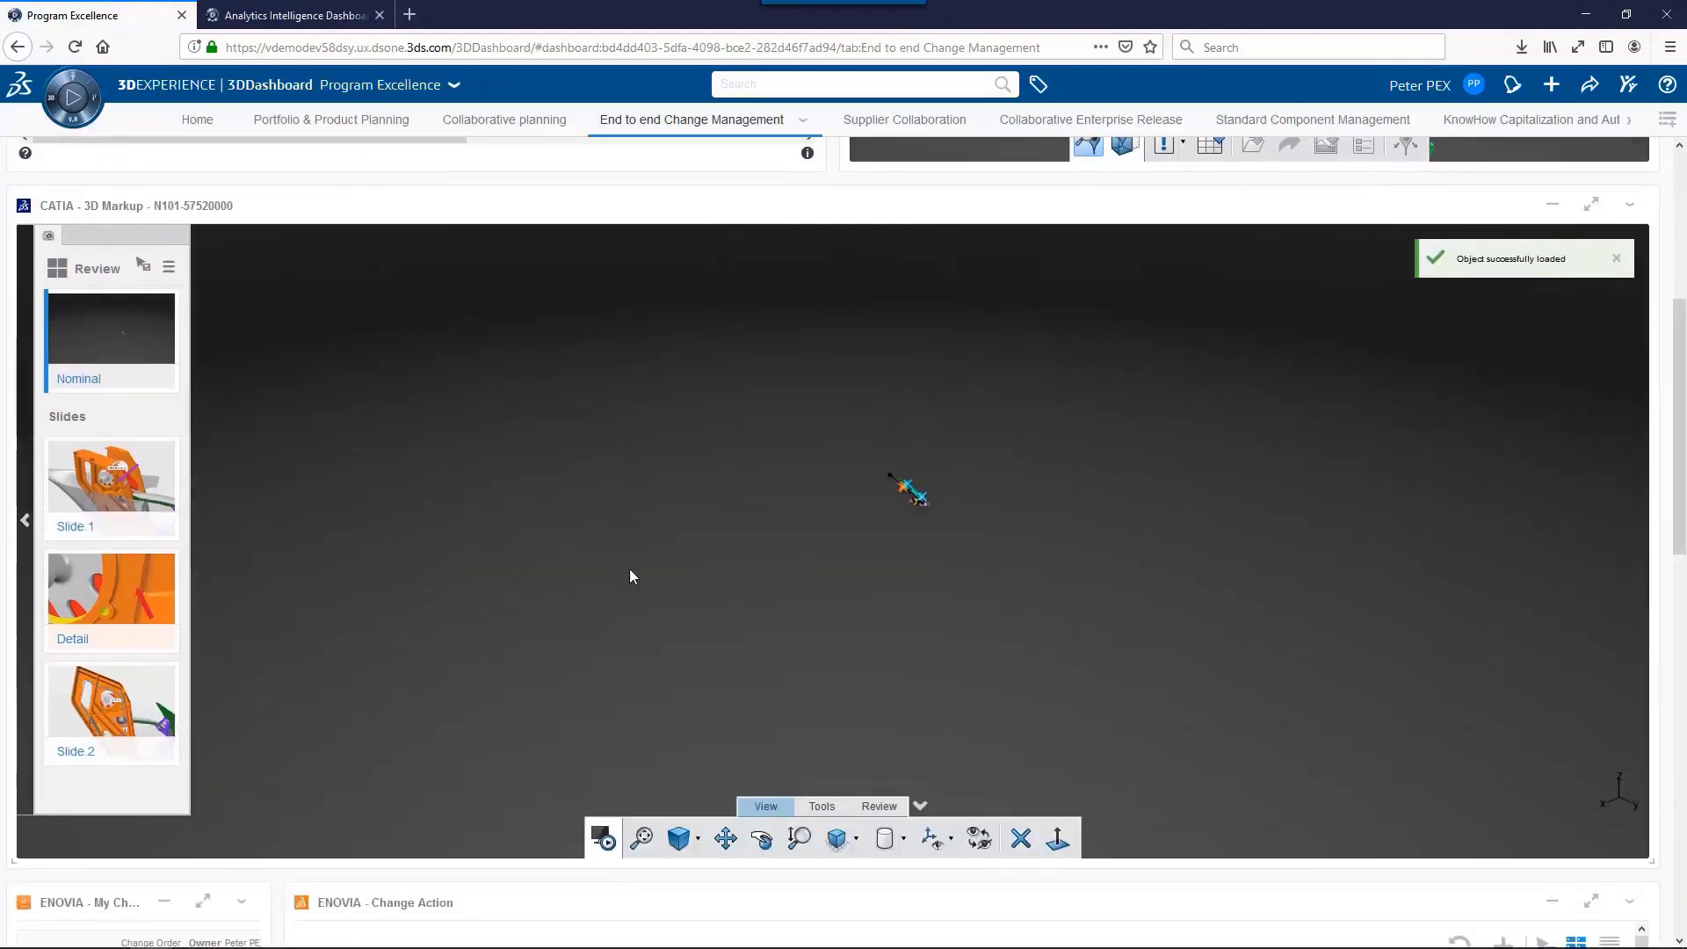
# Review the markup's Slide.1, Detail and Slide.2 annotations and collapse the 3D Markup widget.
pyautogui.click(115, 484)
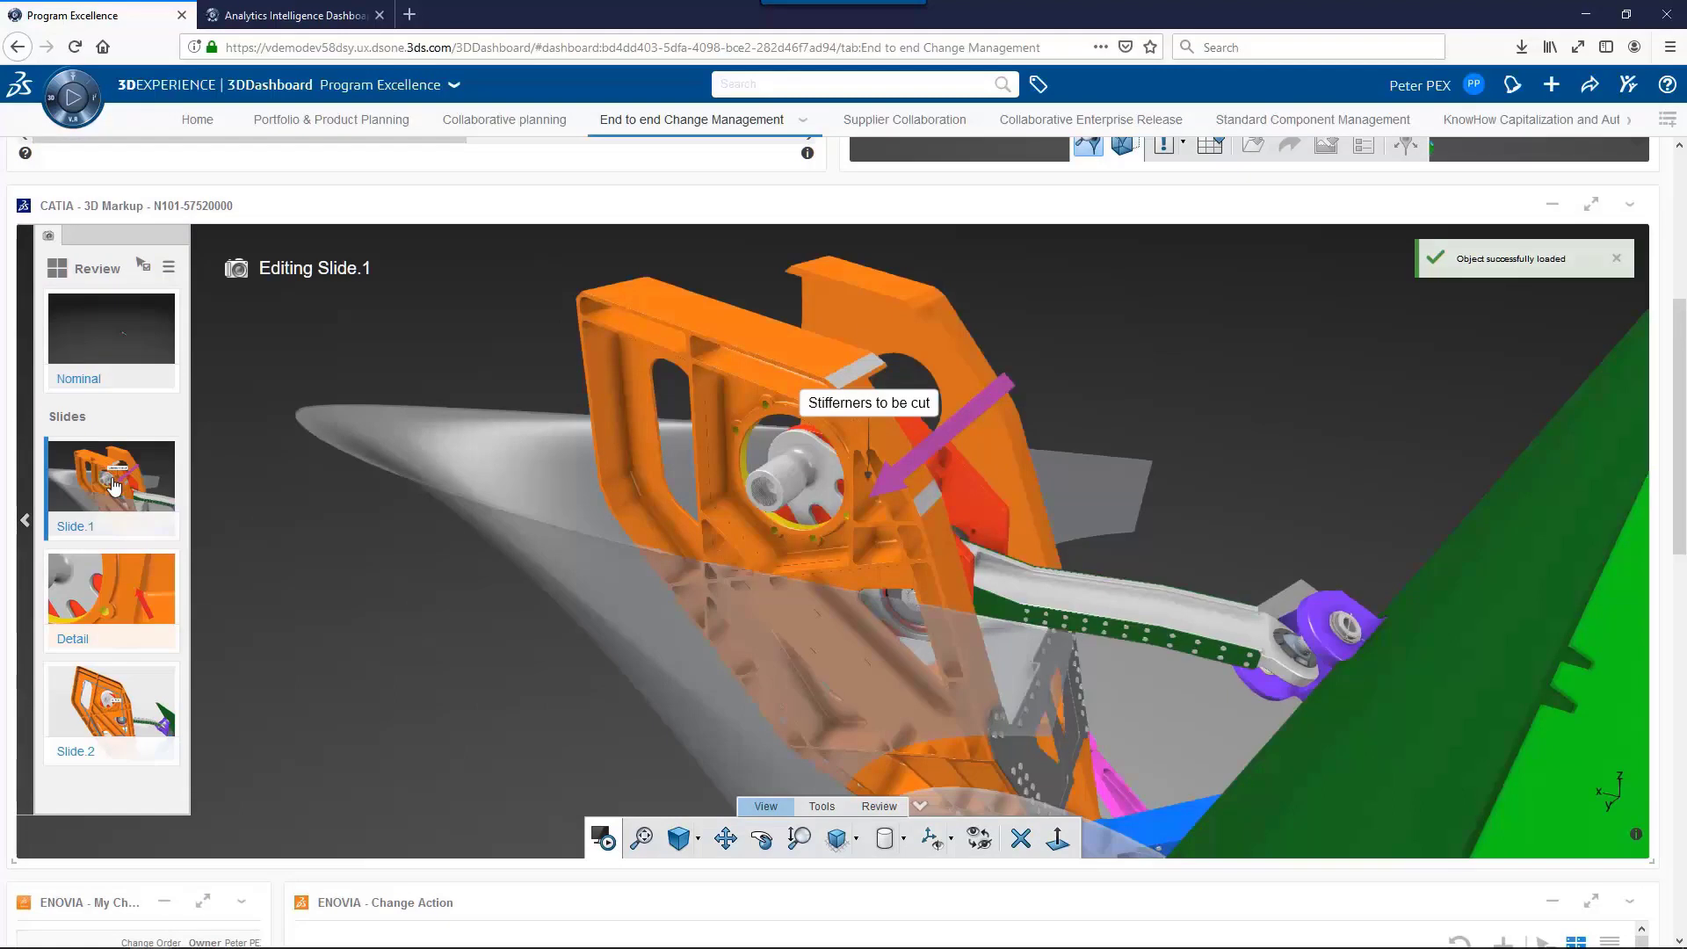
pyautogui.moveTo(1192, 460); pyautogui.dragTo(1105, 508)
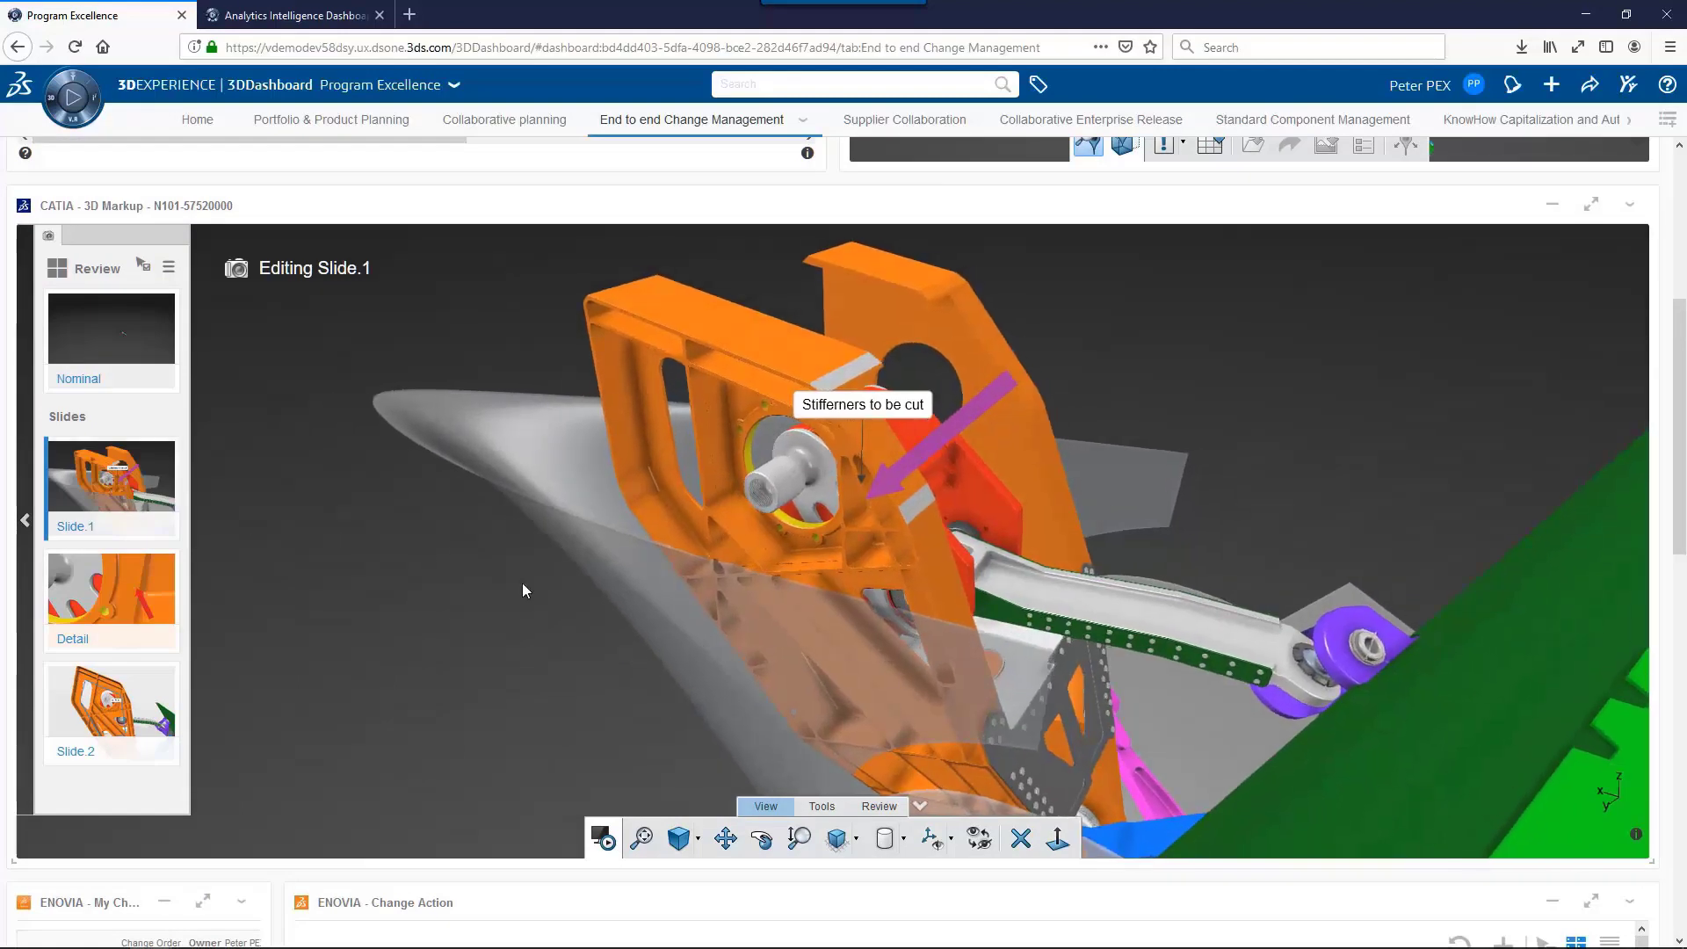
pyautogui.click(106, 606)
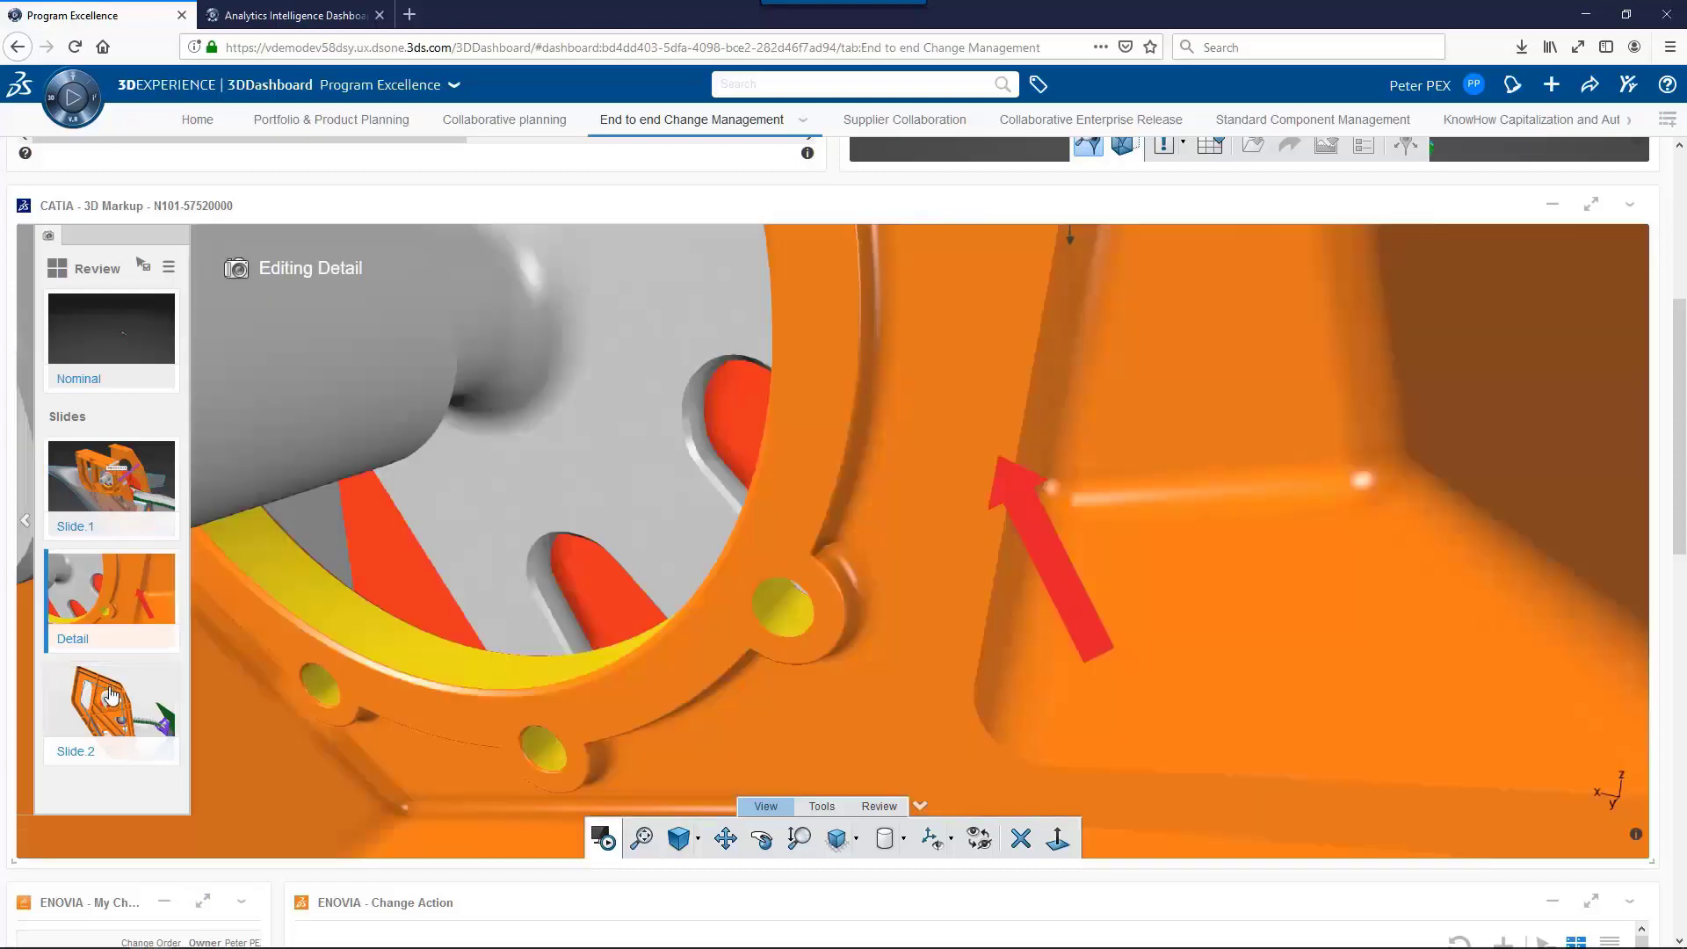
pyautogui.click(111, 697)
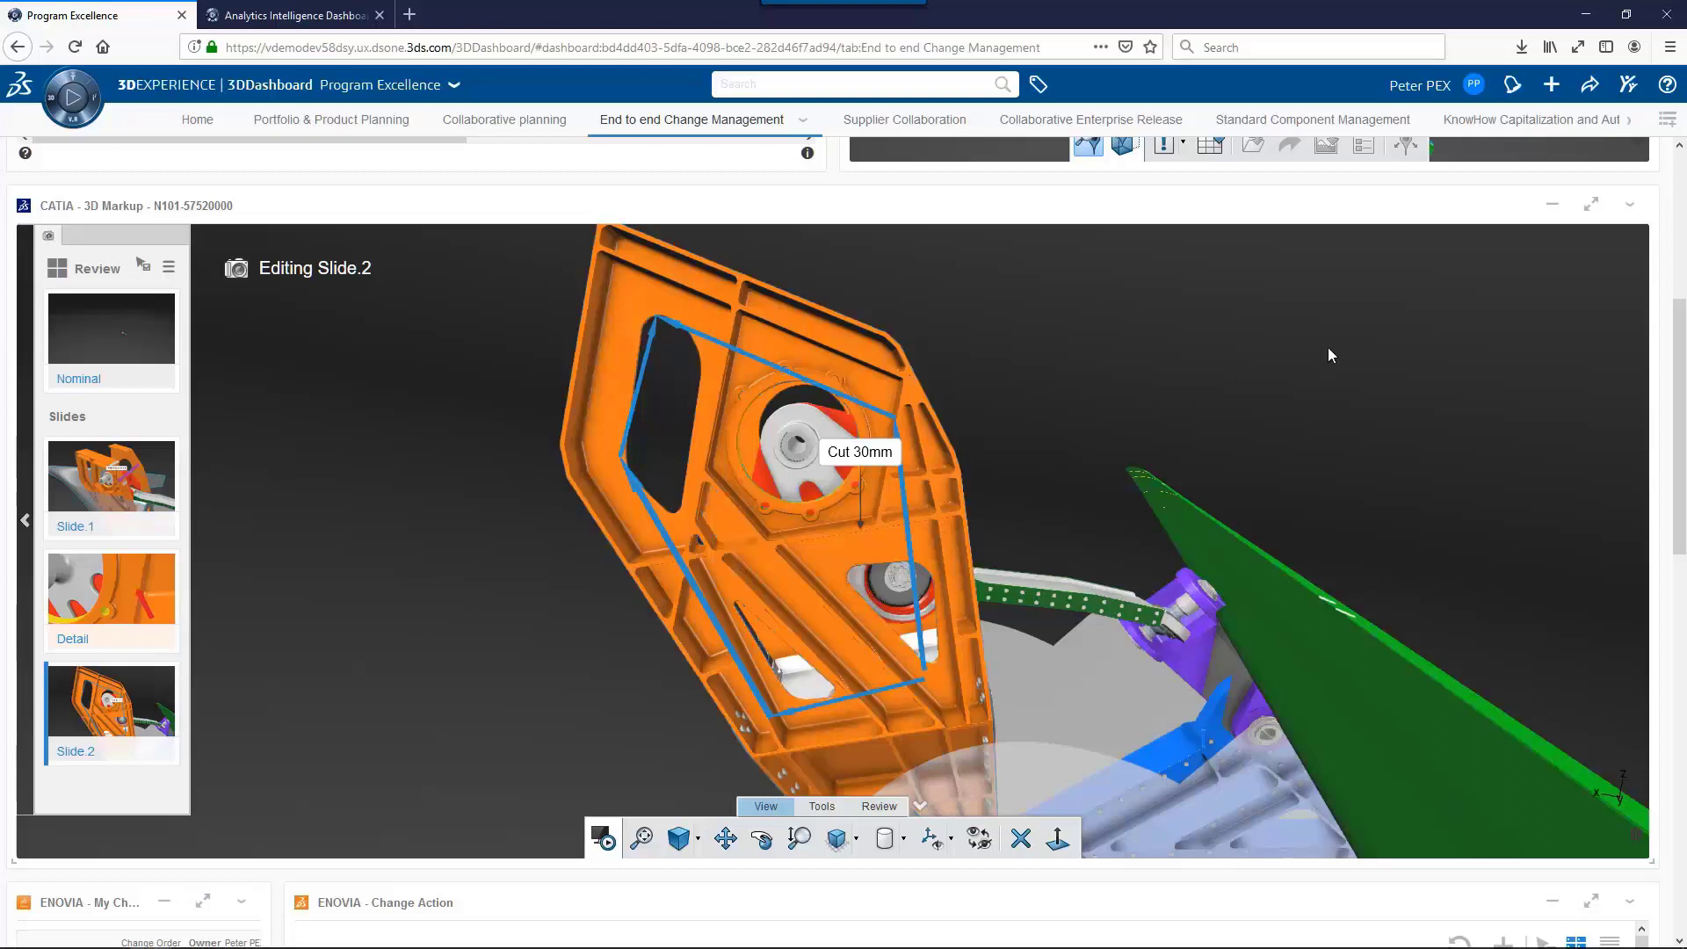
pyautogui.click(1552, 210)
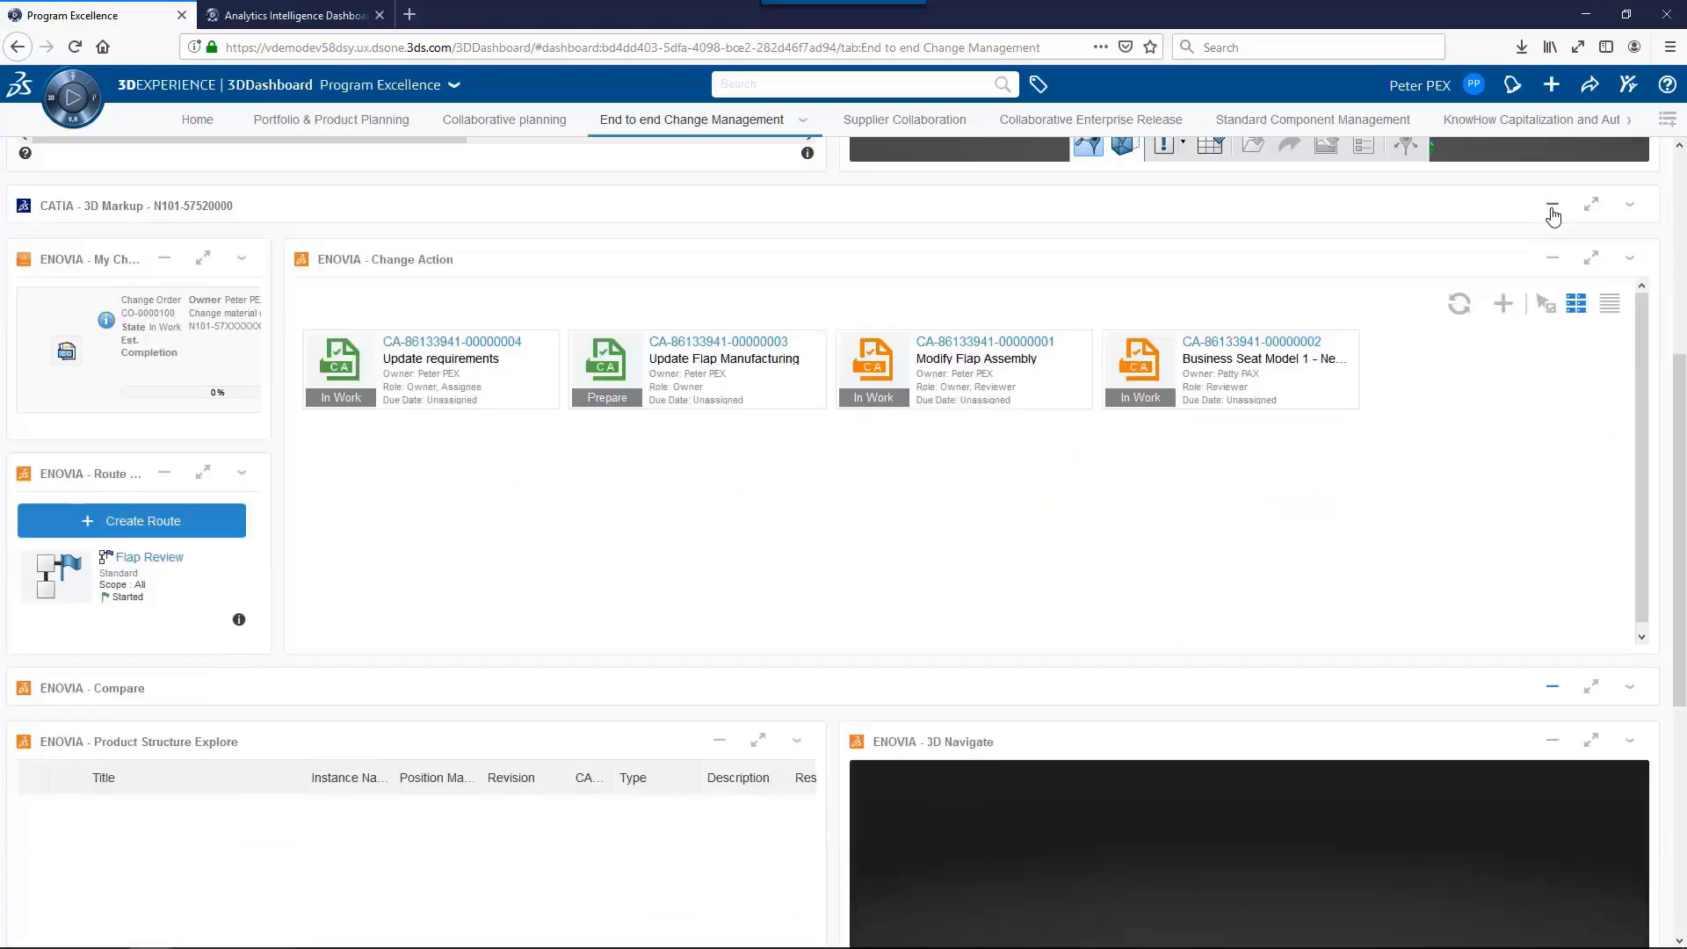
# Select the Weight Optimisation issue's Modify Flap Assembly change action and open its details in the Change Action widget.
pyautogui.moveTo(1681, 473); pyautogui.dragTo(1682, 340)
pyautogui.click(141, 276)
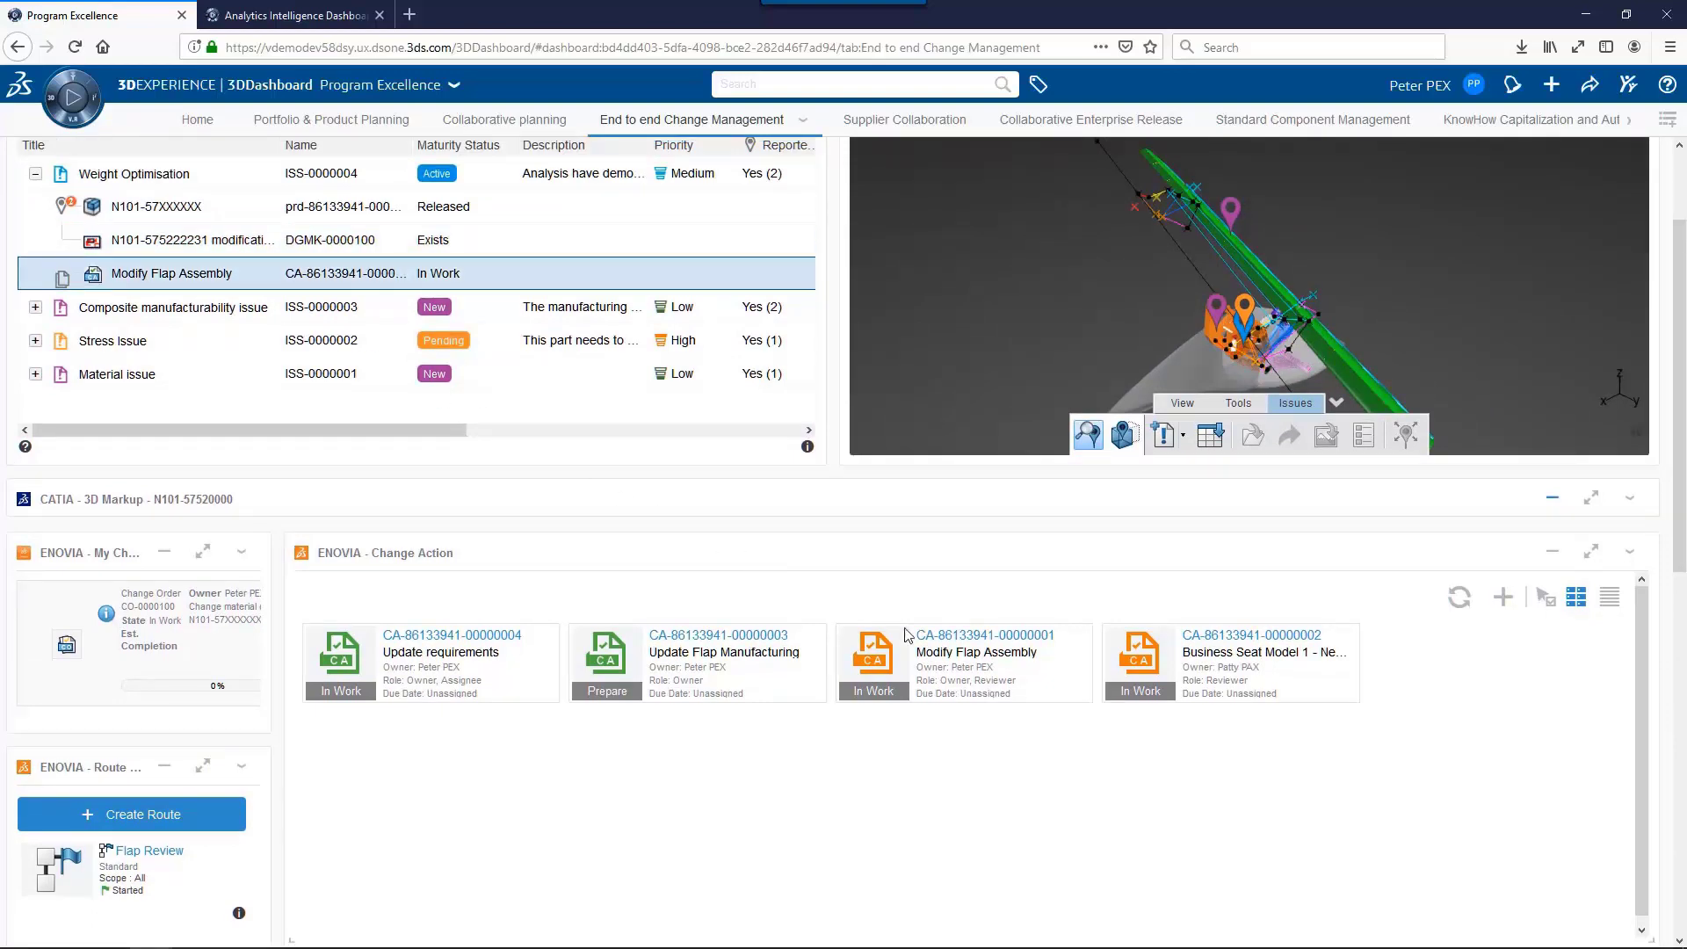
pyautogui.click(971, 642)
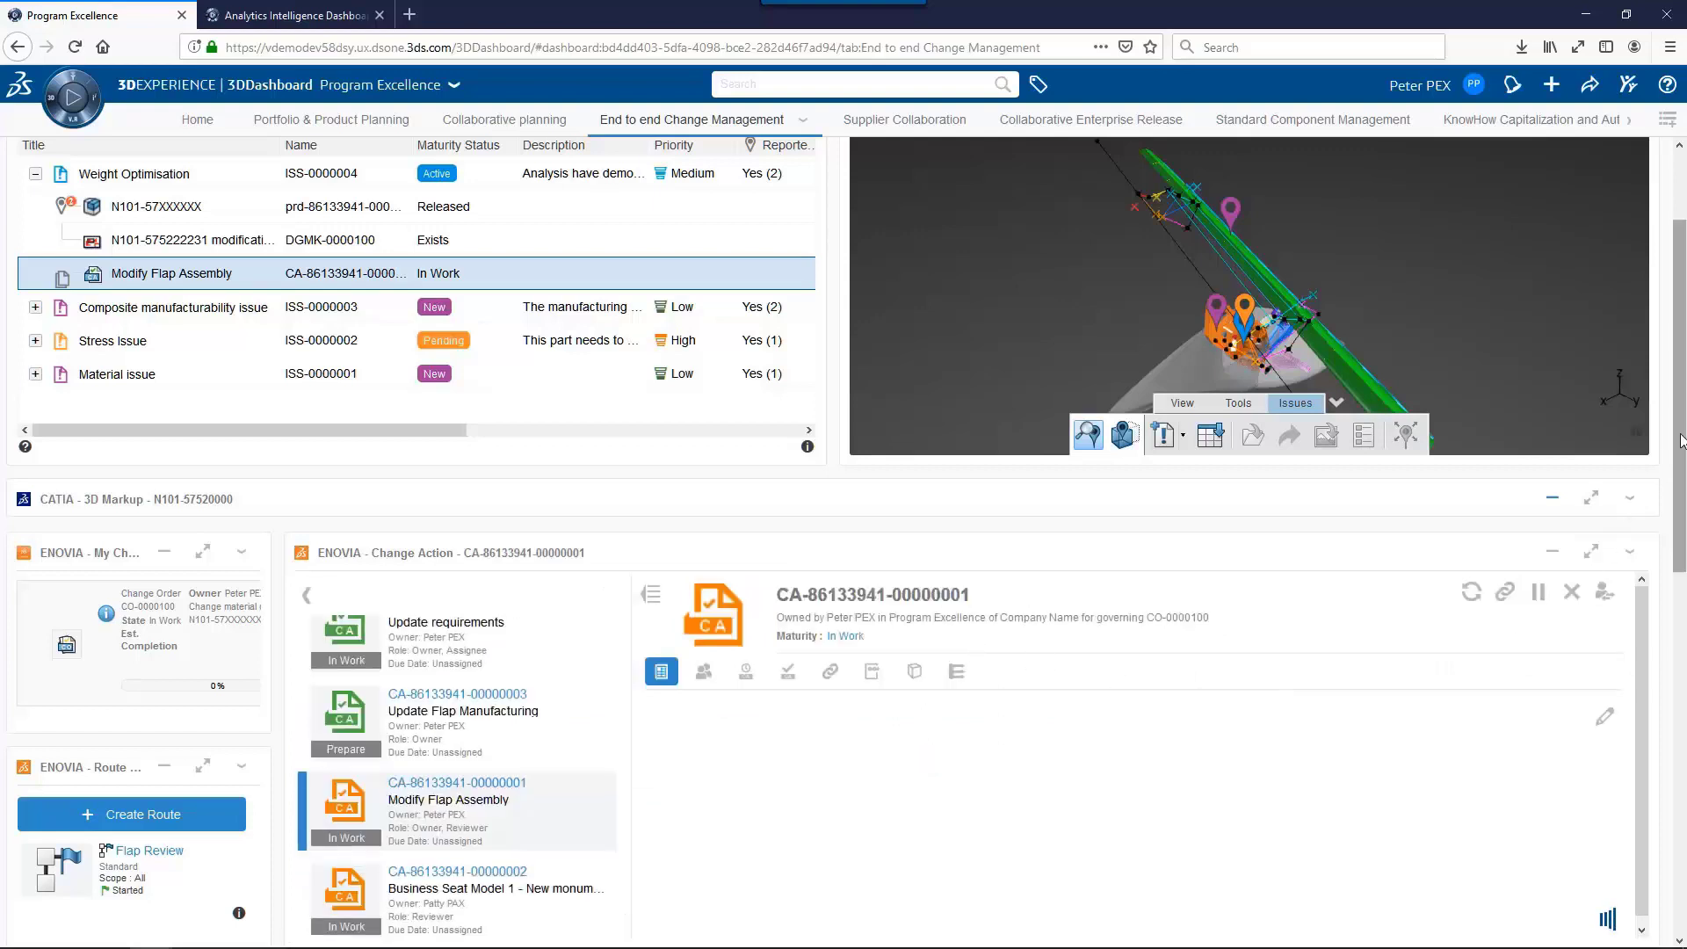
pyautogui.scroll(-2, 1670, 525)
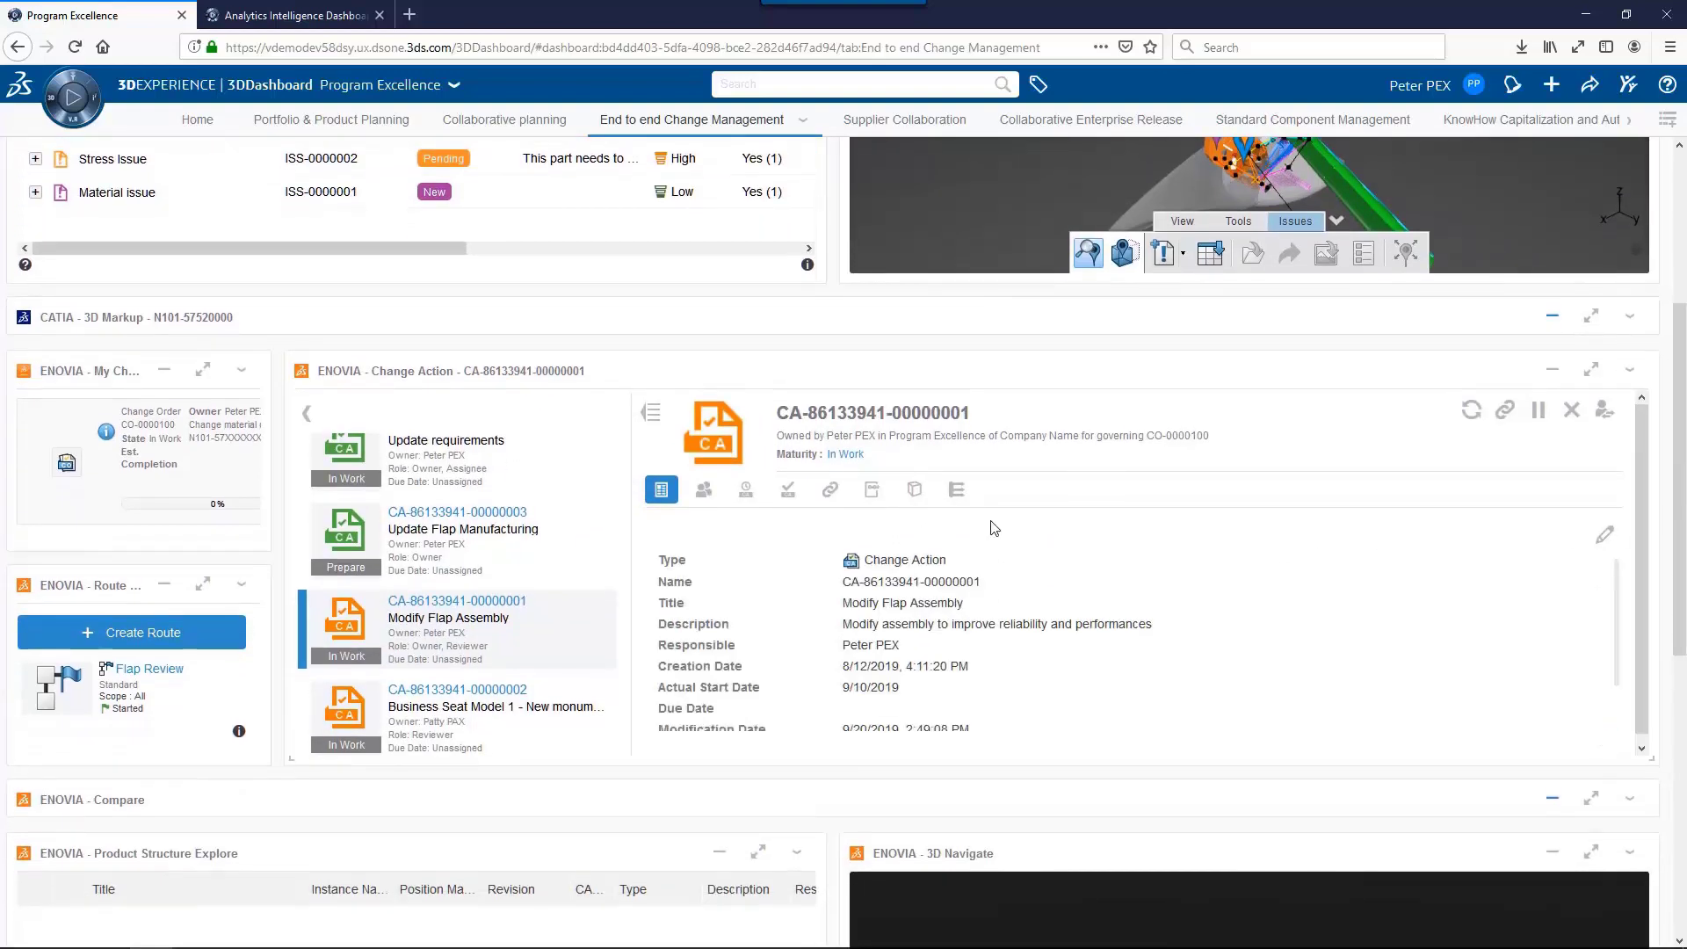
# Review the members, proposed changes and realized changes of the Modify Flap Assembly change action.
pyautogui.click(706, 494)
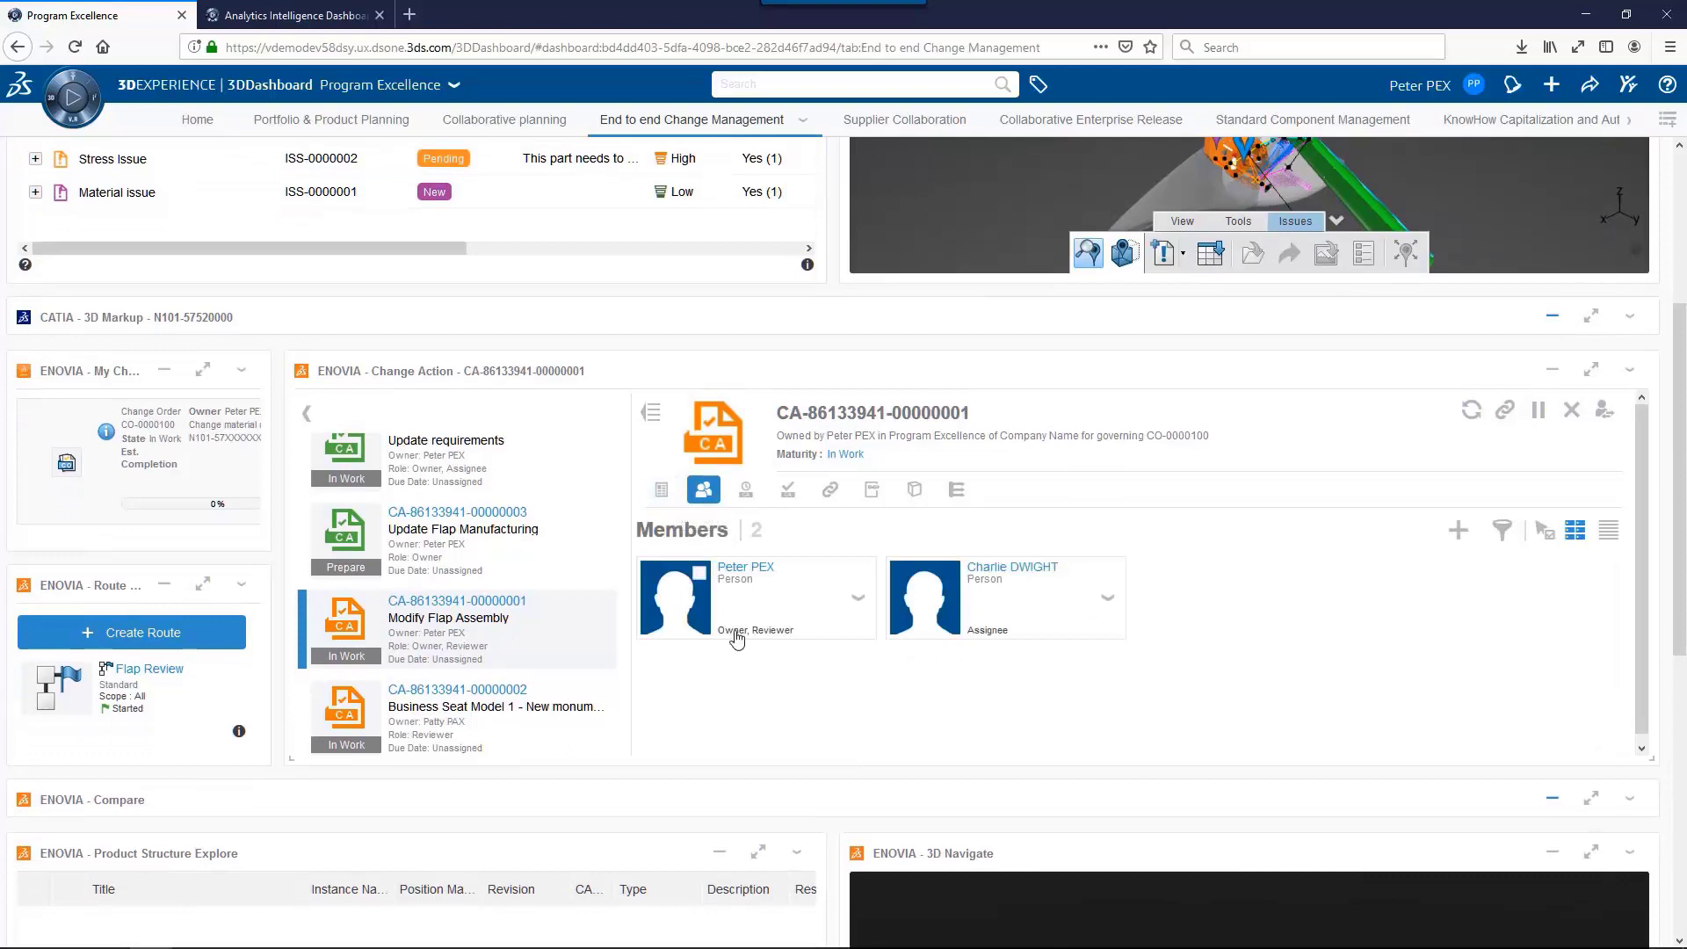
pyautogui.click(746, 489)
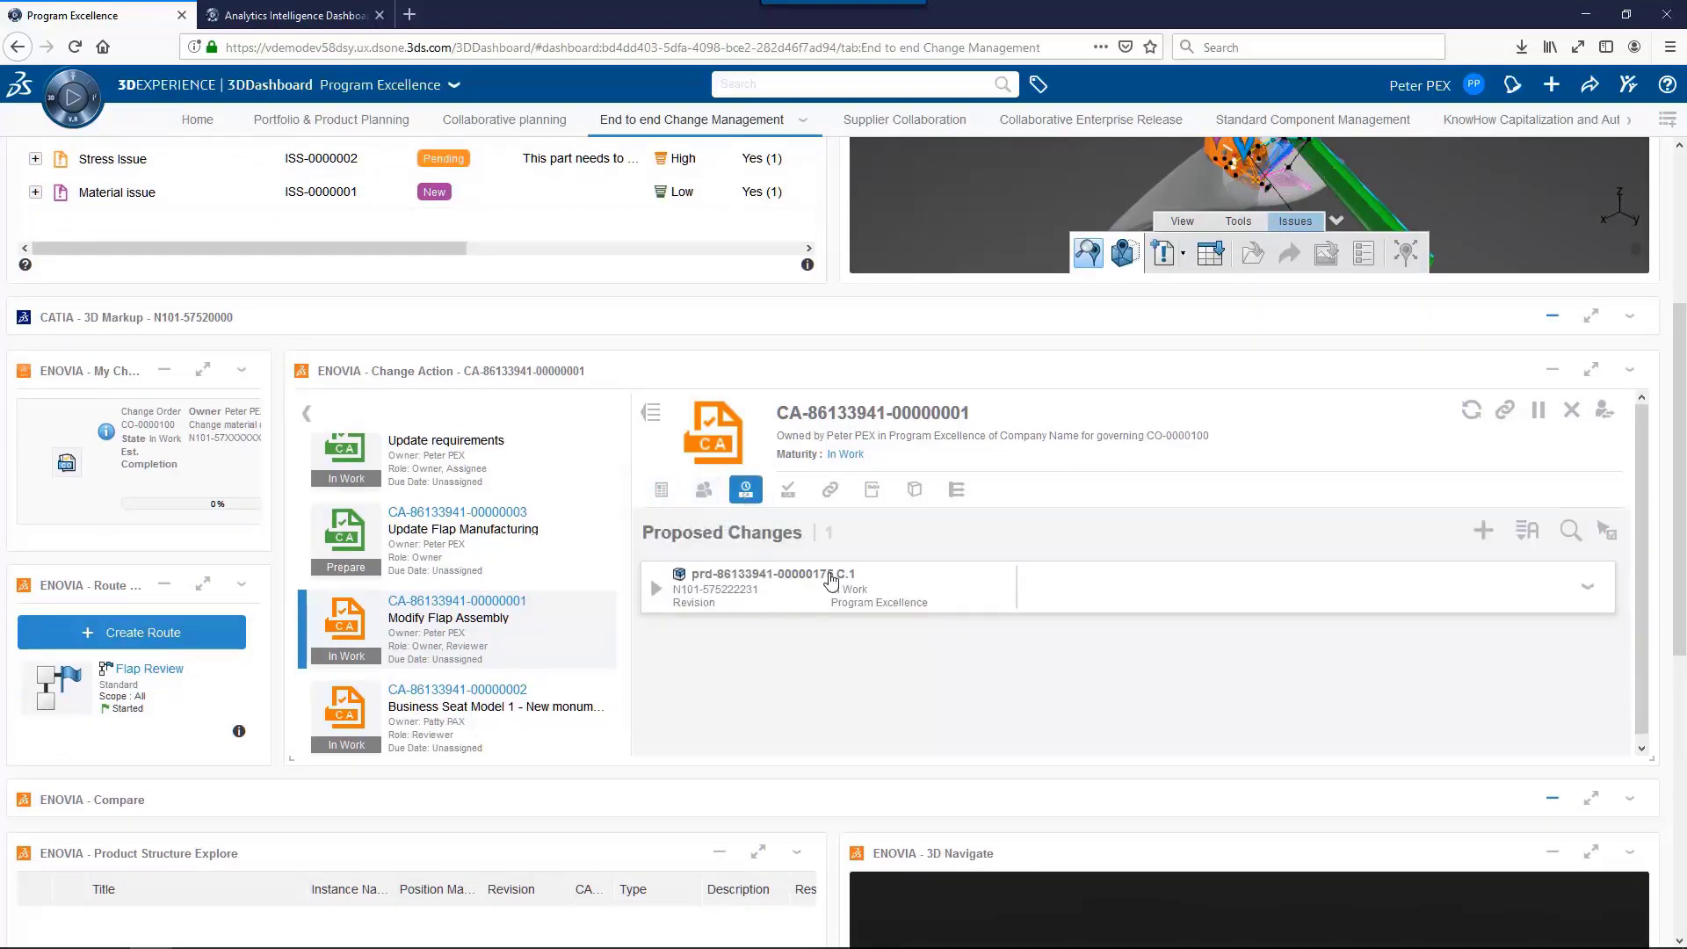
pyautogui.click(790, 498)
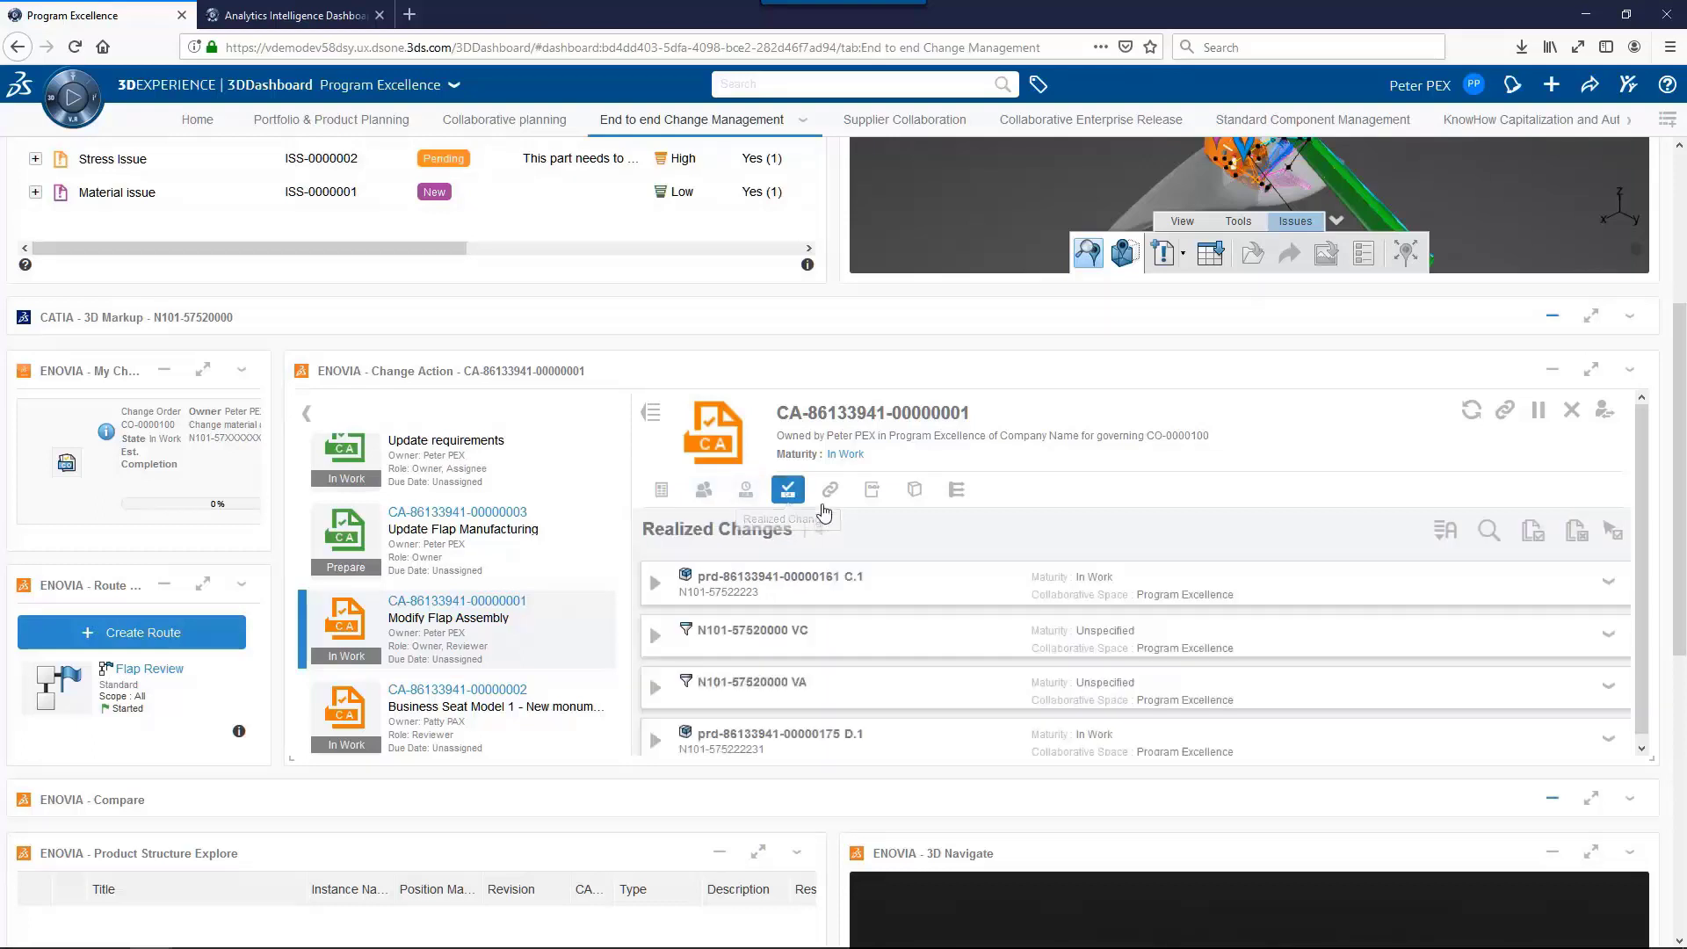
pyautogui.click(1553, 798)
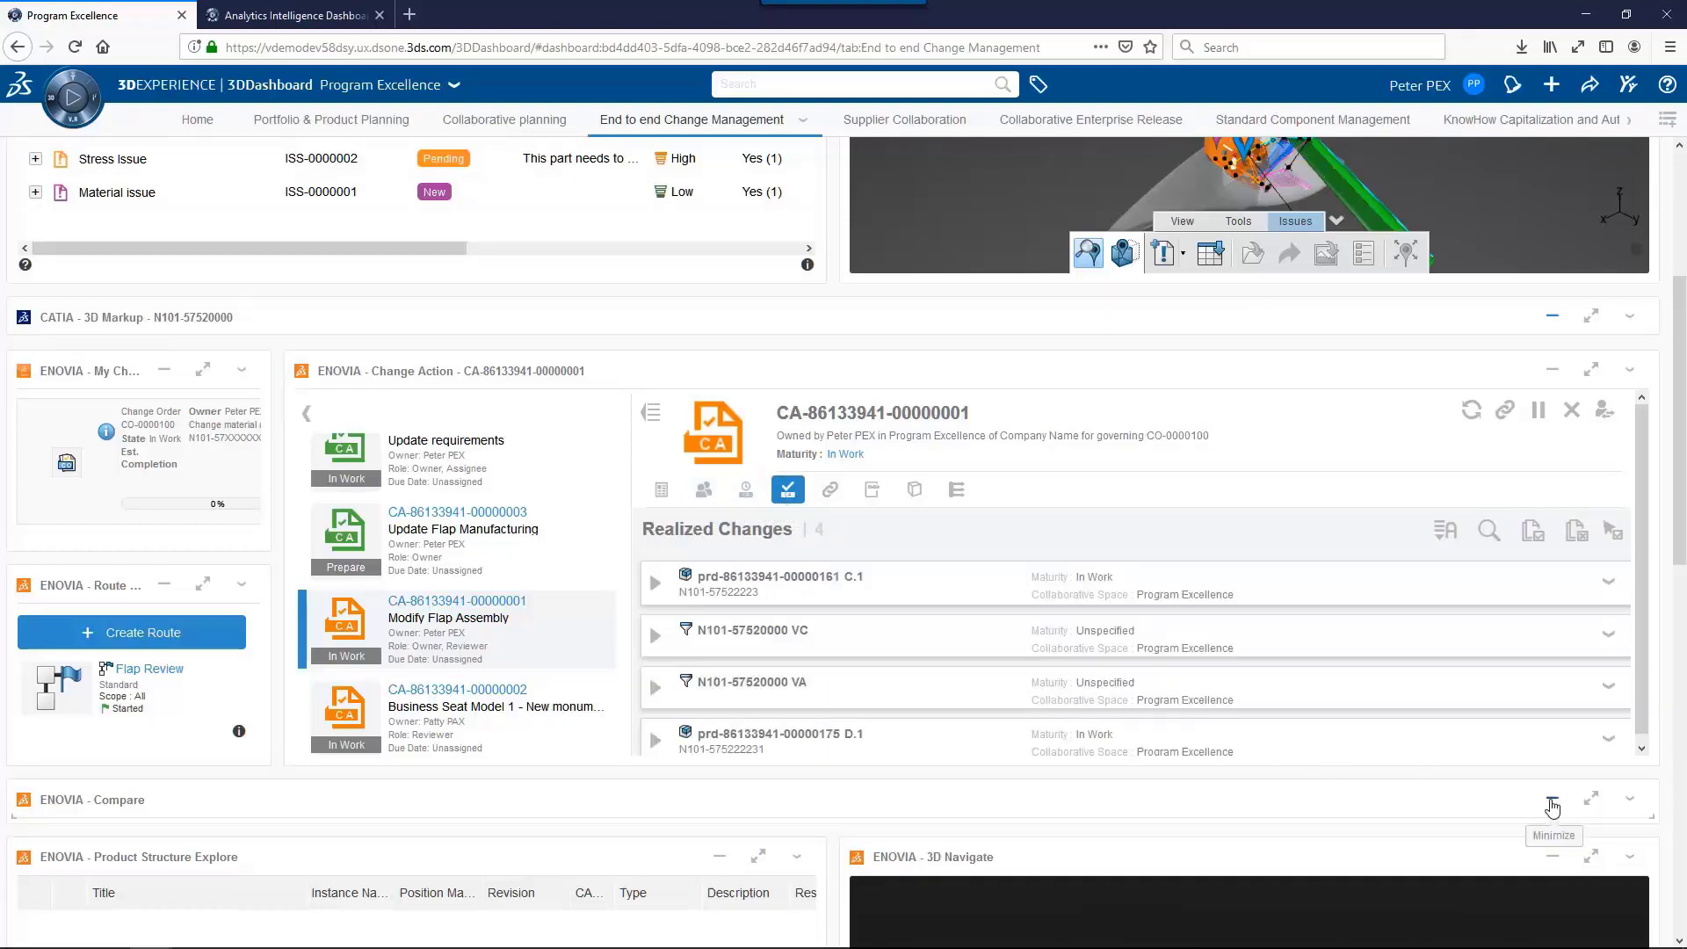
pyautogui.moveTo(1680, 545); pyautogui.dragTo(1529, 656)
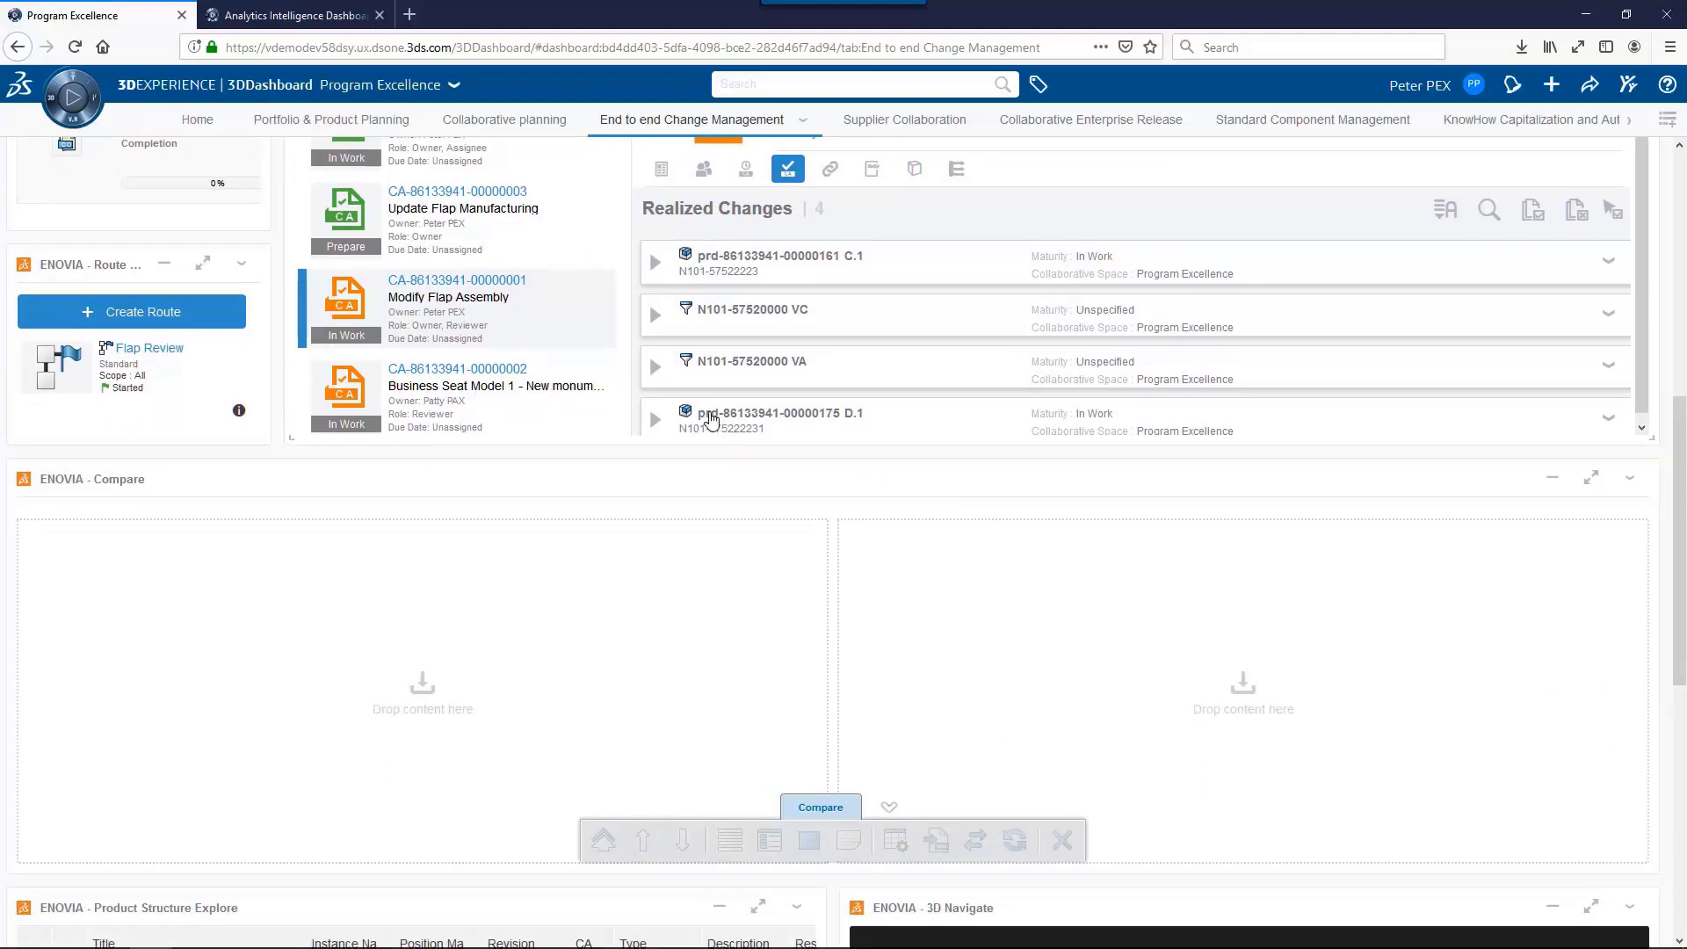
pyautogui.moveTo(712, 420); pyautogui.dragTo(470, 709)
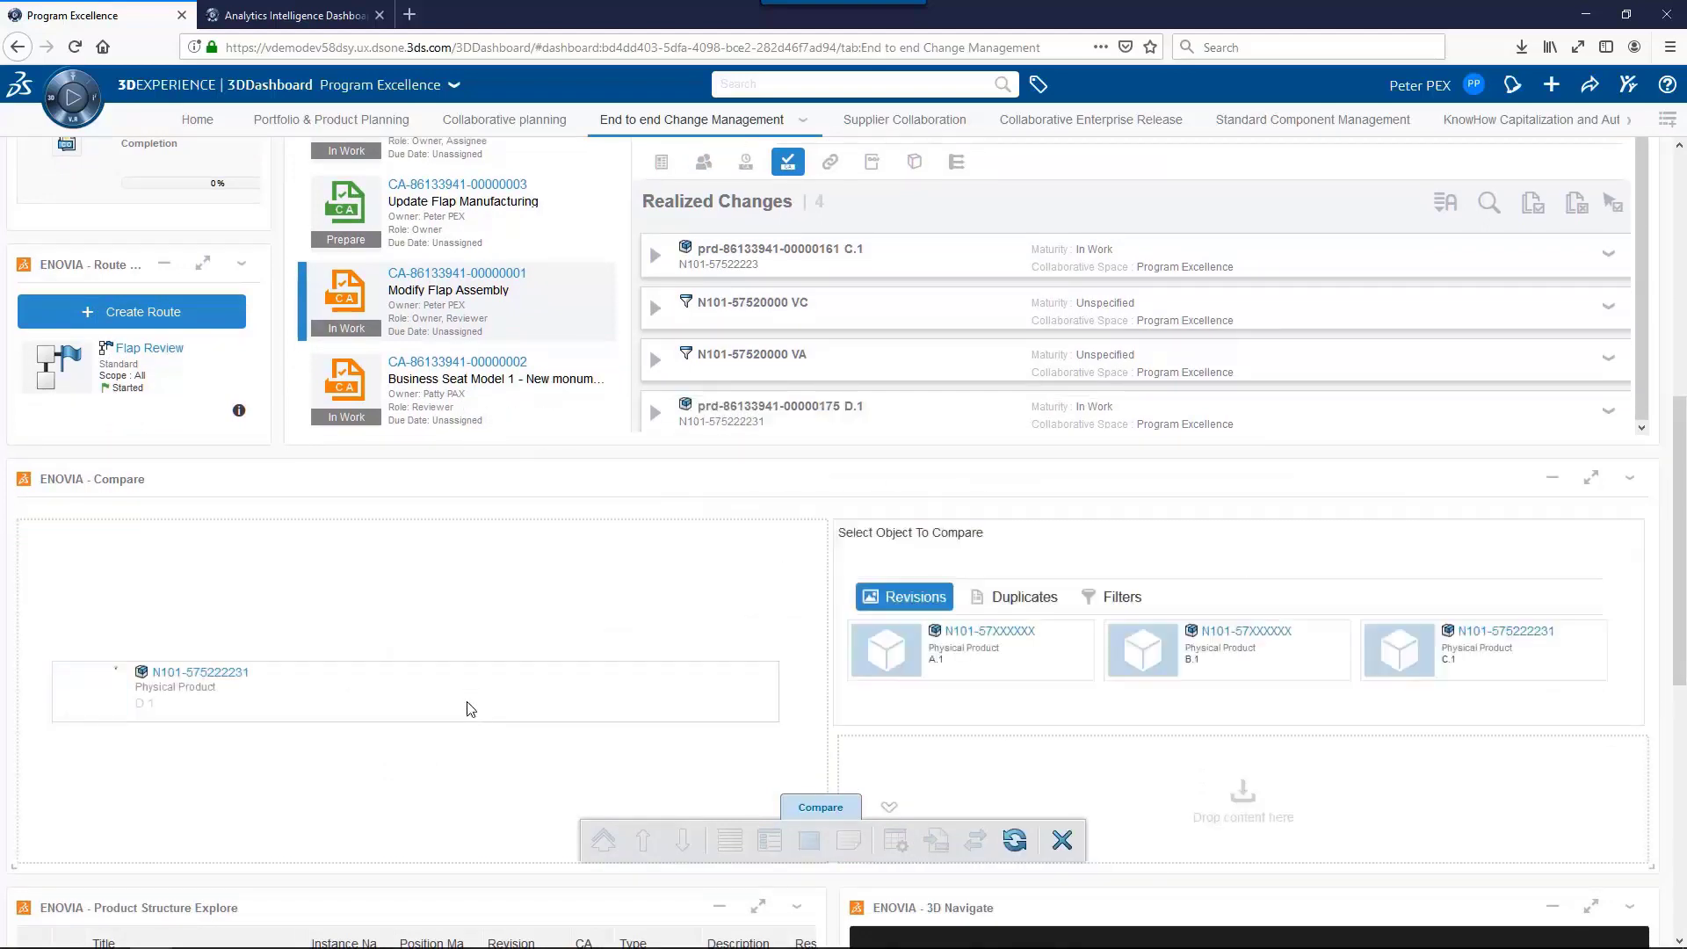
pyautogui.click(1432, 661)
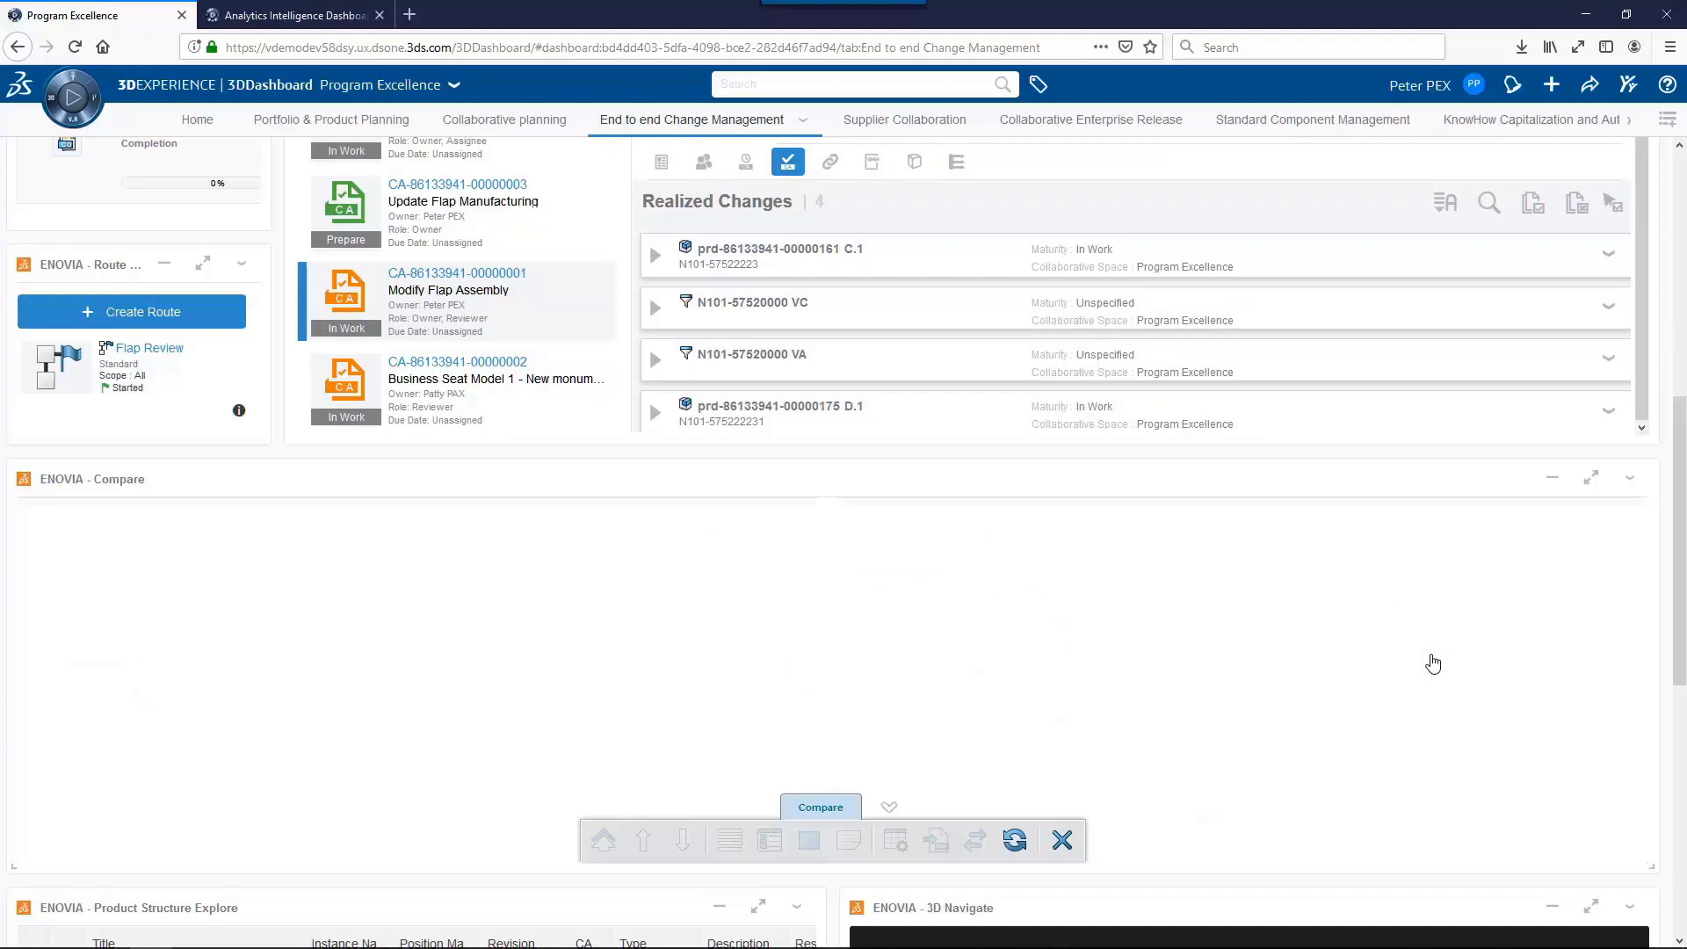
# Inspect the differences between the two part revisions in the maximized 3D comparison, restore the Compare widget and collapse it.
pyautogui.click(1590, 477)
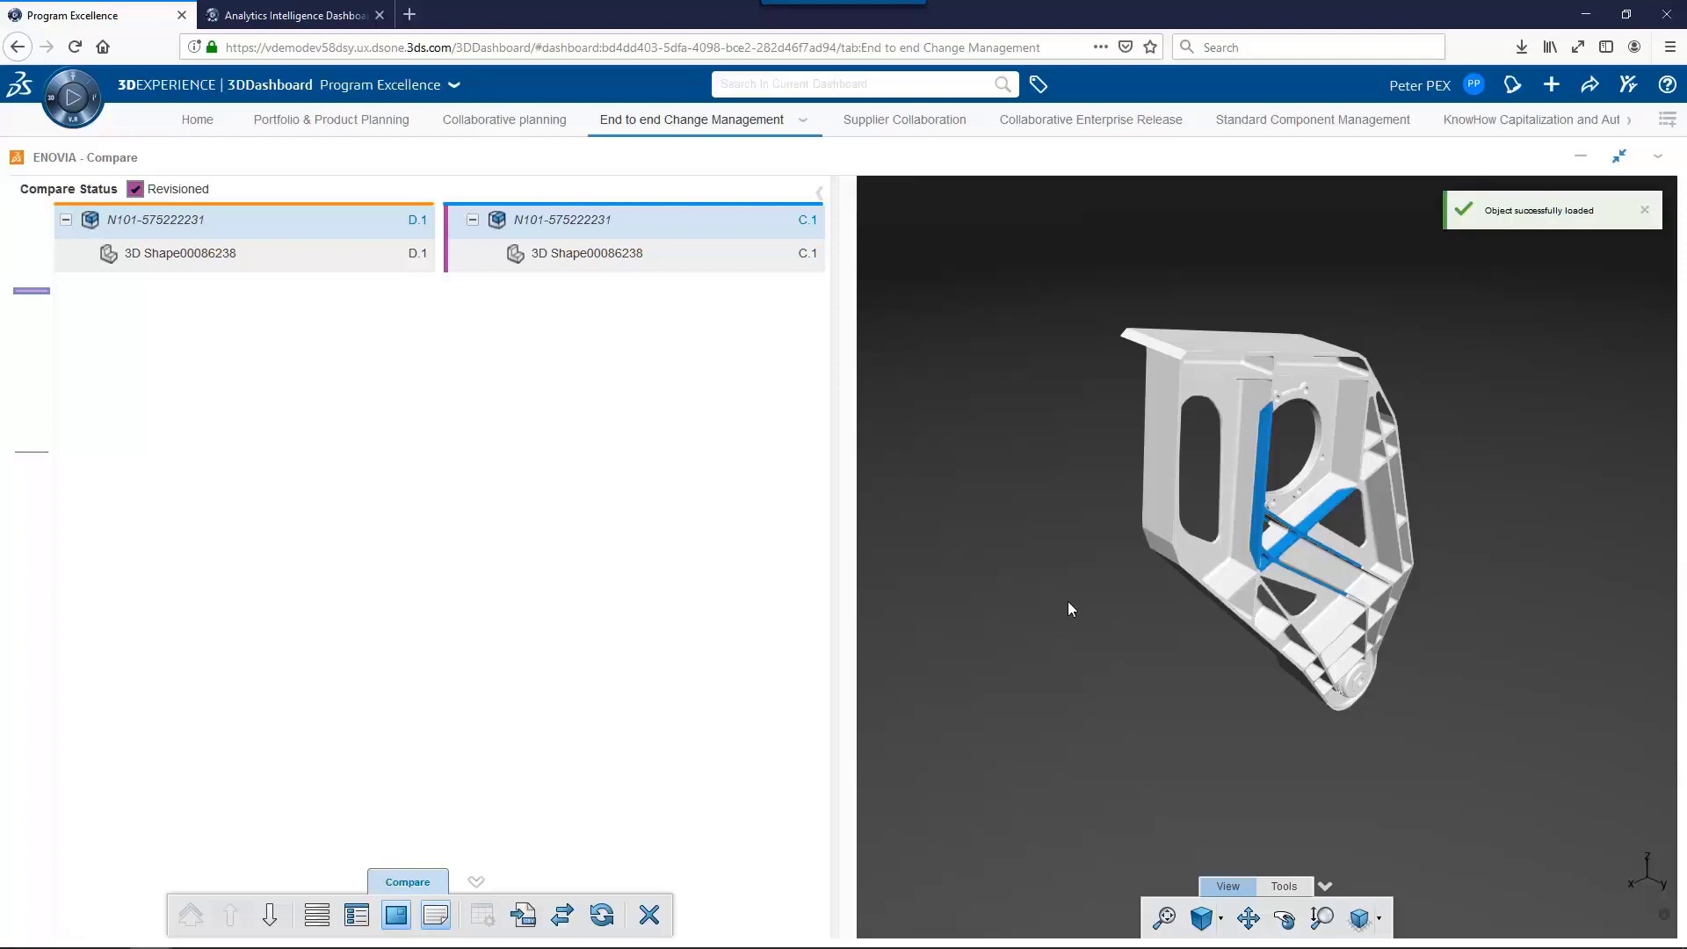
pyautogui.moveTo(1072, 610); pyautogui.dragTo(1122, 610)
pyautogui.scroll(10, 1309, 527)
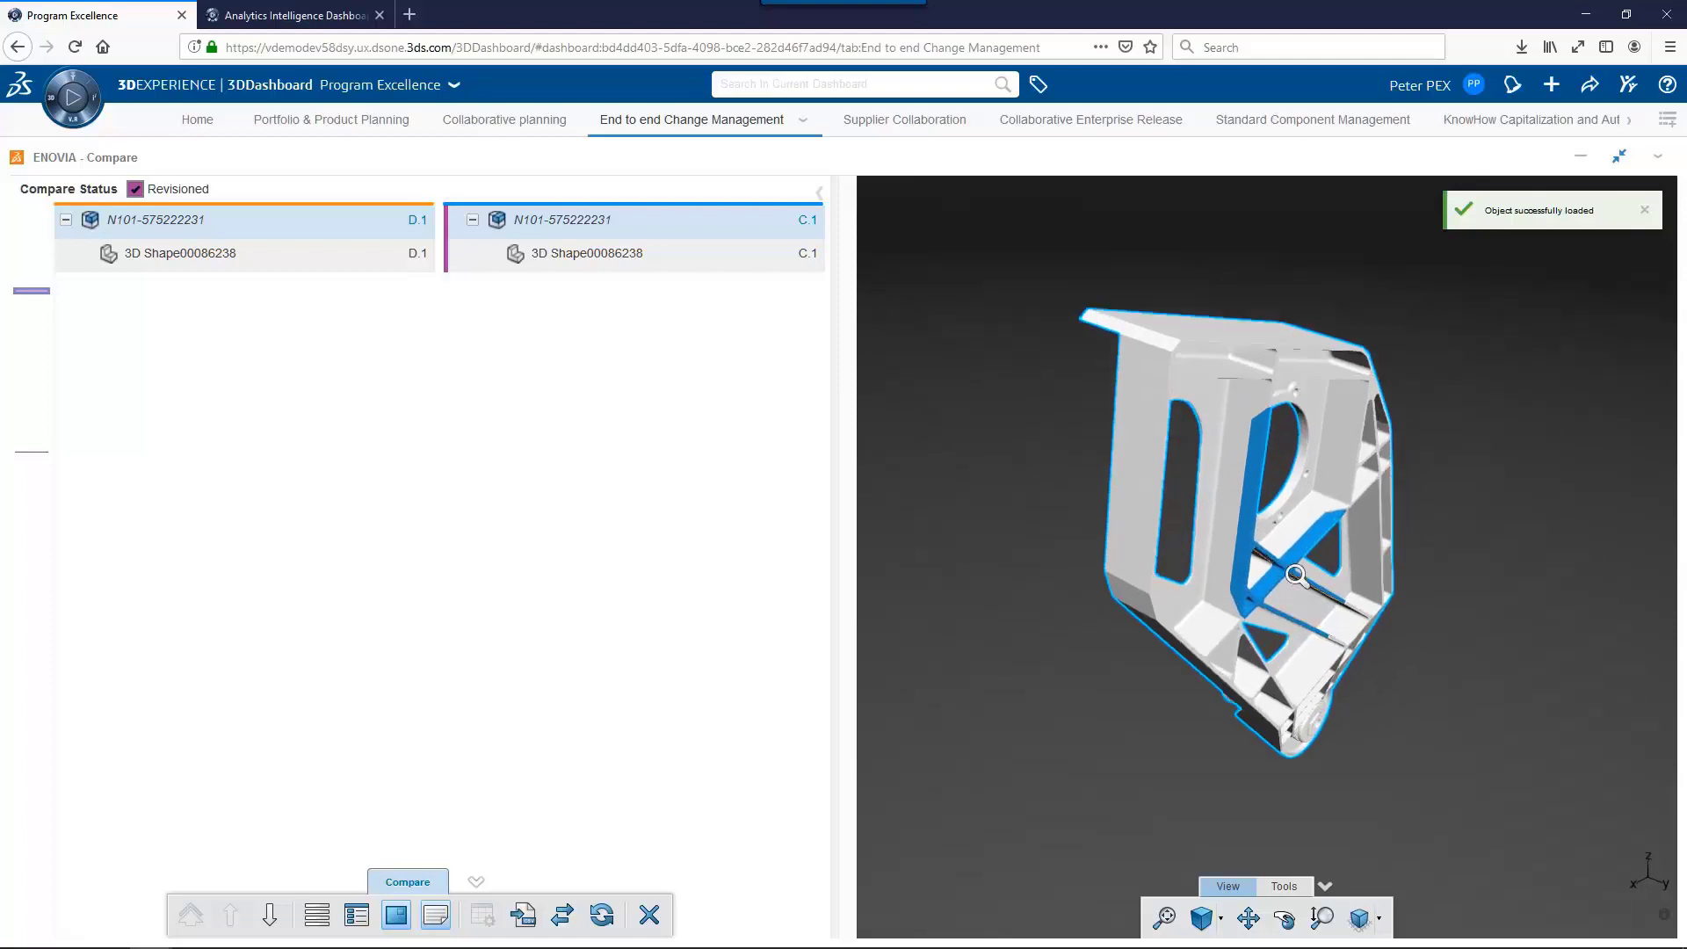
pyautogui.moveTo(1218, 348); pyautogui.dragTo(1278, 505)
pyautogui.scroll(-5, 1265, 562)
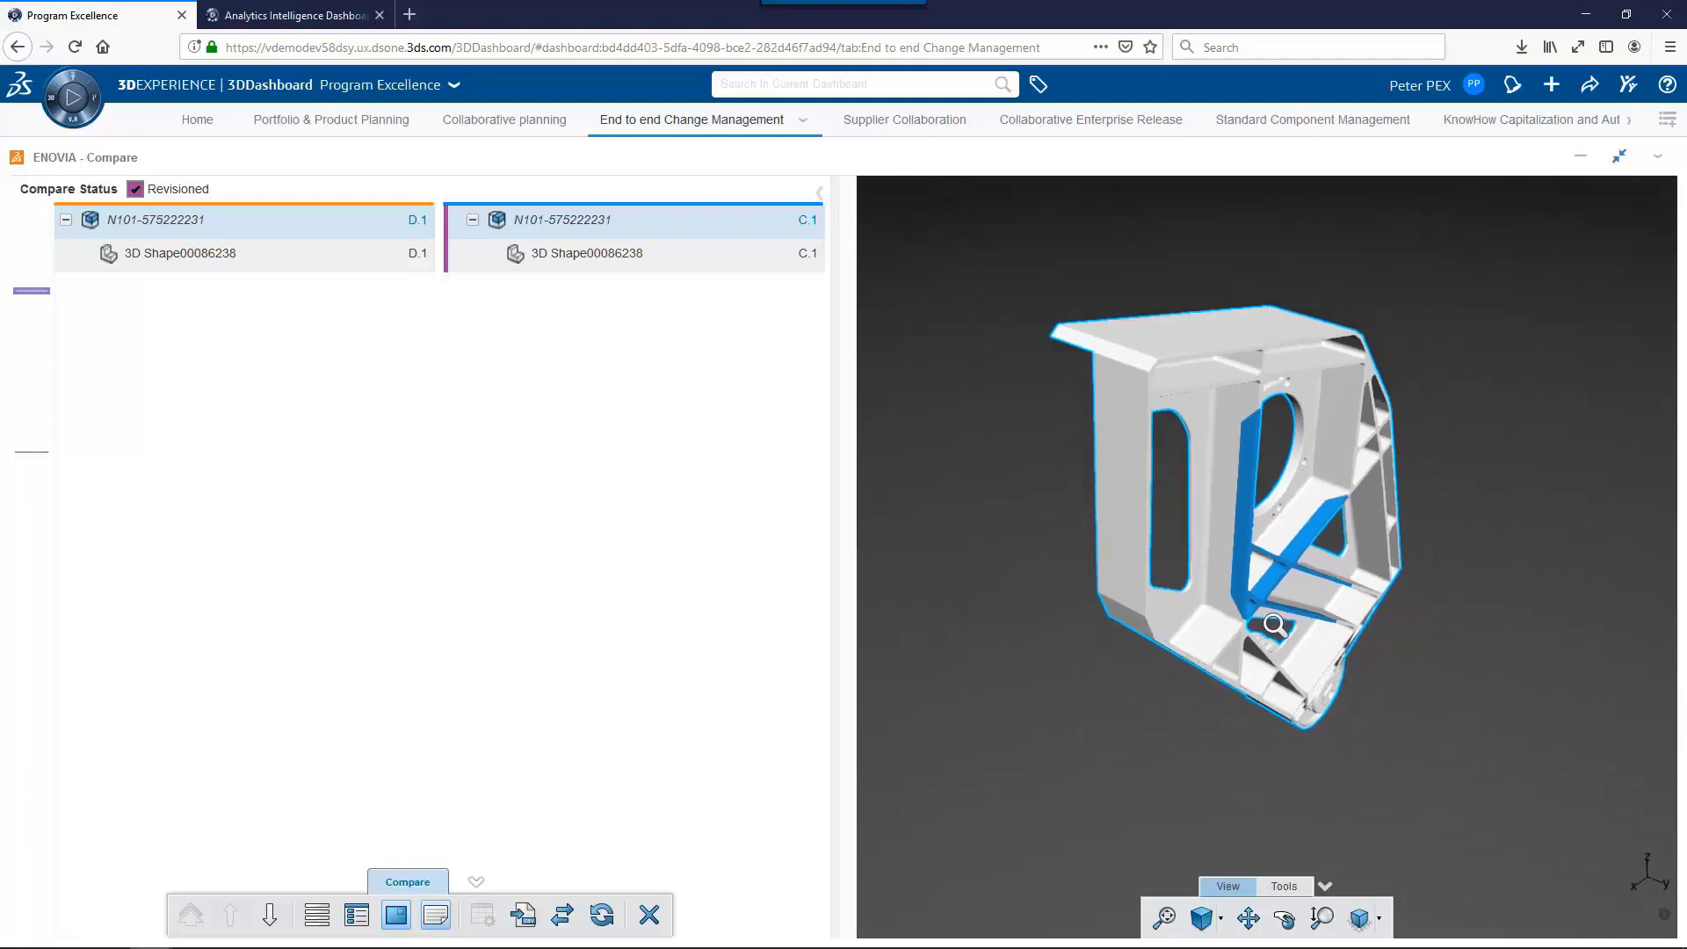
pyautogui.click(1619, 156)
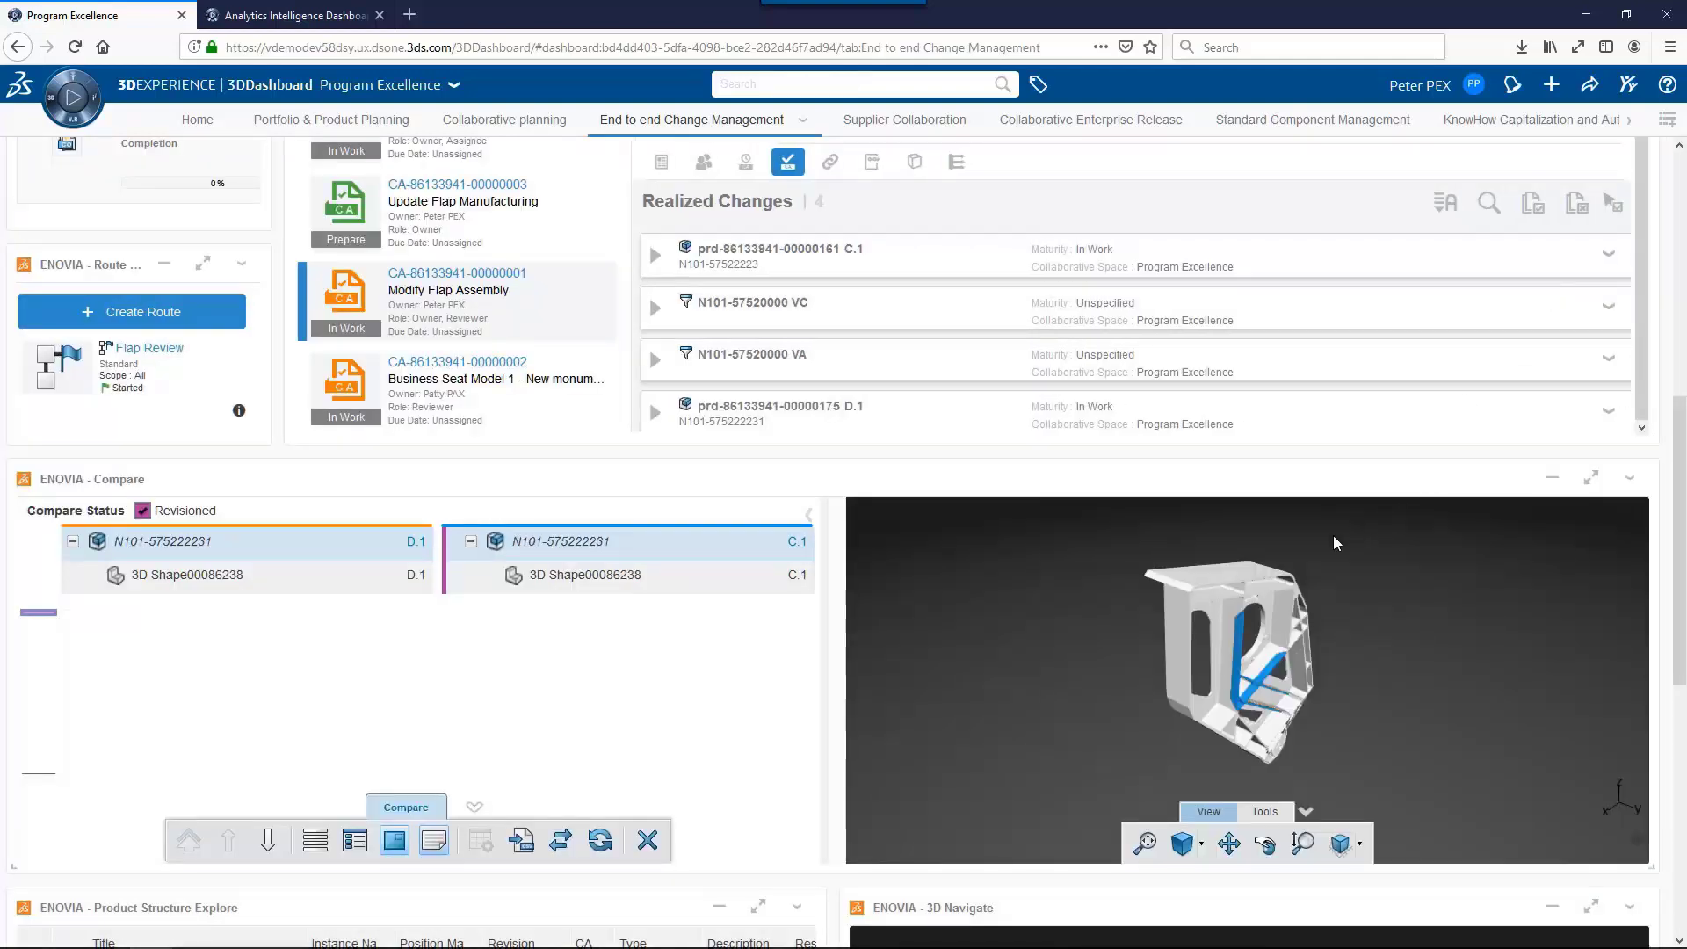
pyautogui.click(1553, 482)
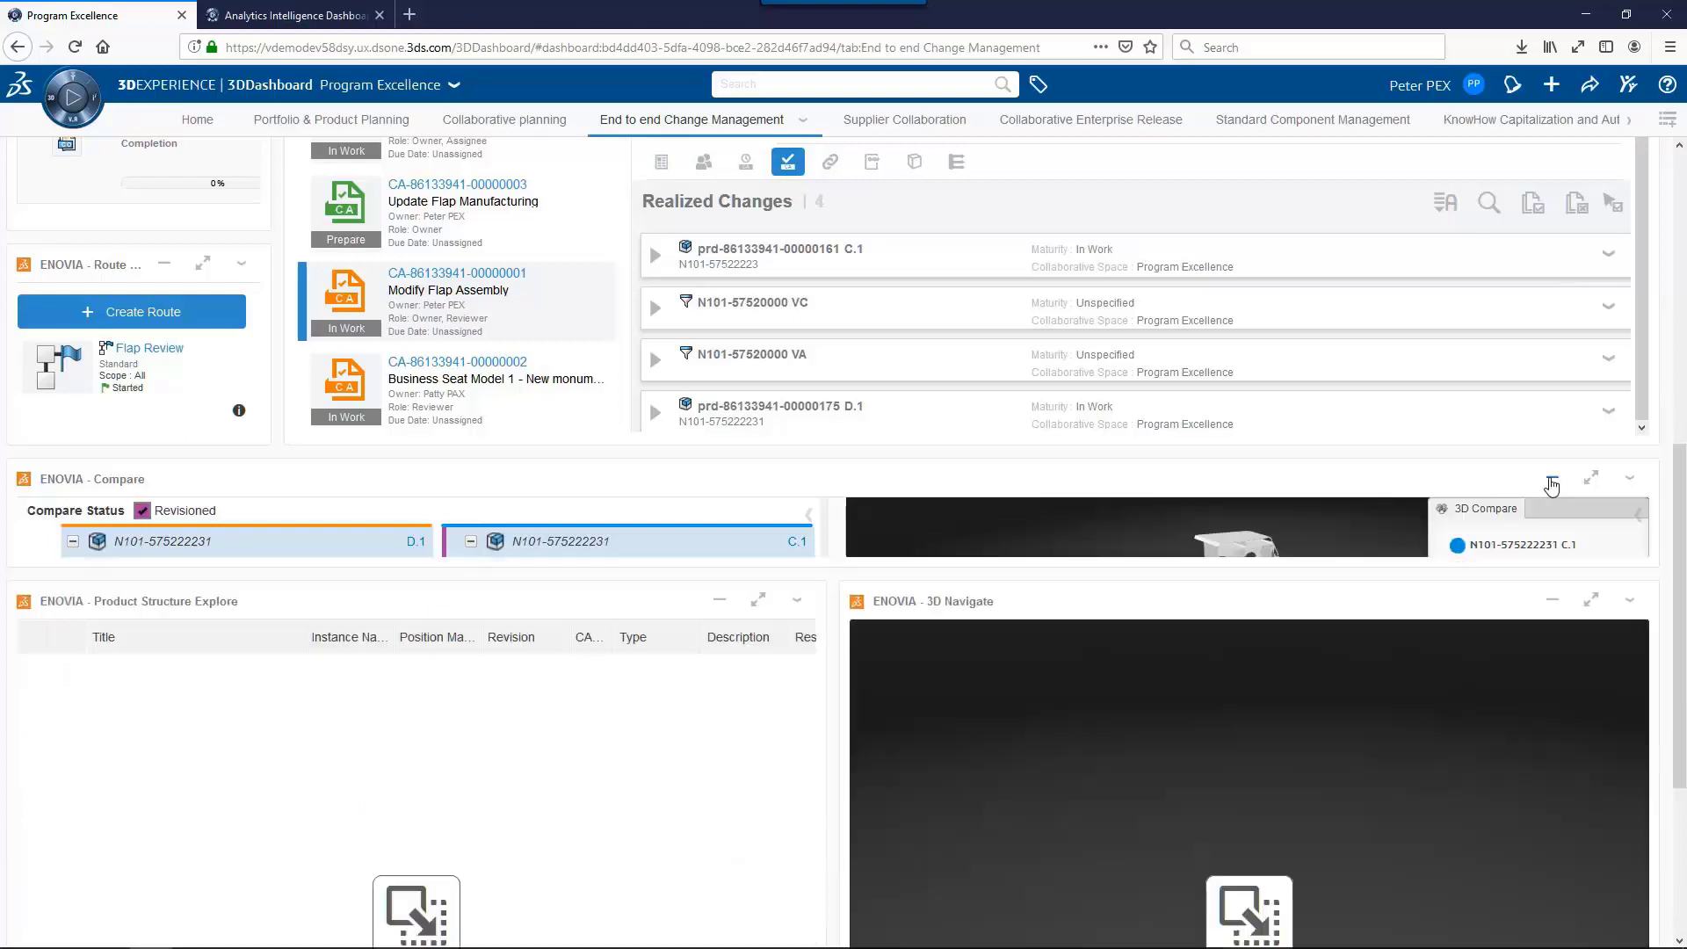
# Review the applicable model versions and the contexts of the Modify Flap Assembly change action.
pyautogui.scroll(5, 1679, 526)
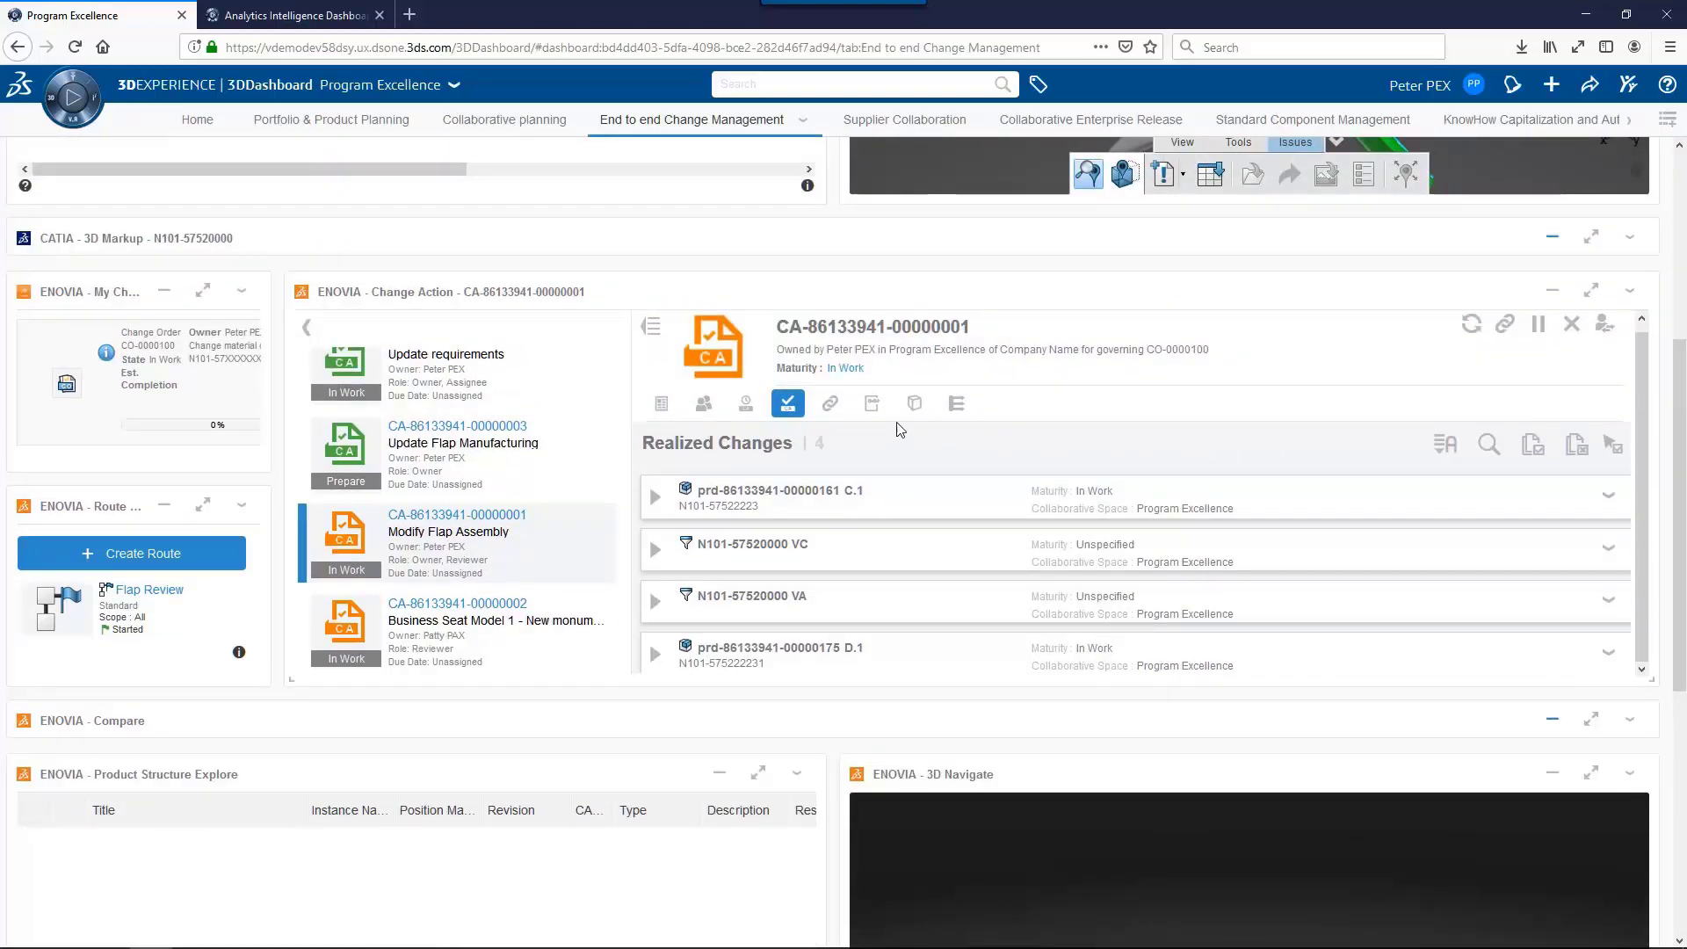
pyautogui.click(870, 410)
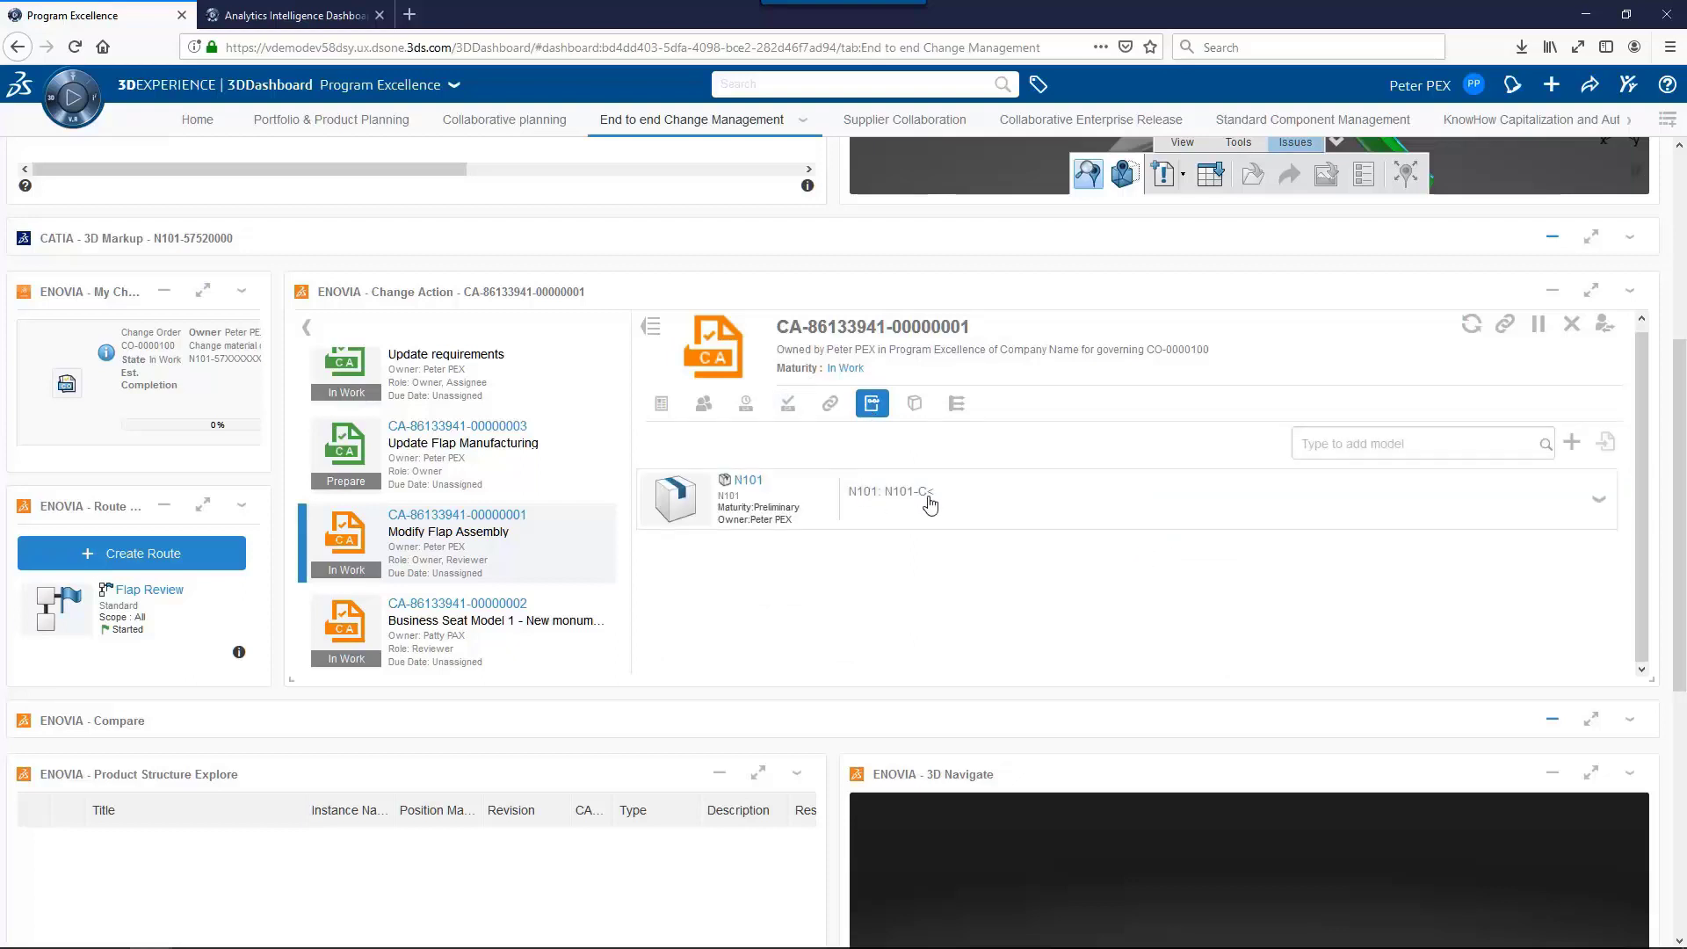
pyautogui.click(913, 414)
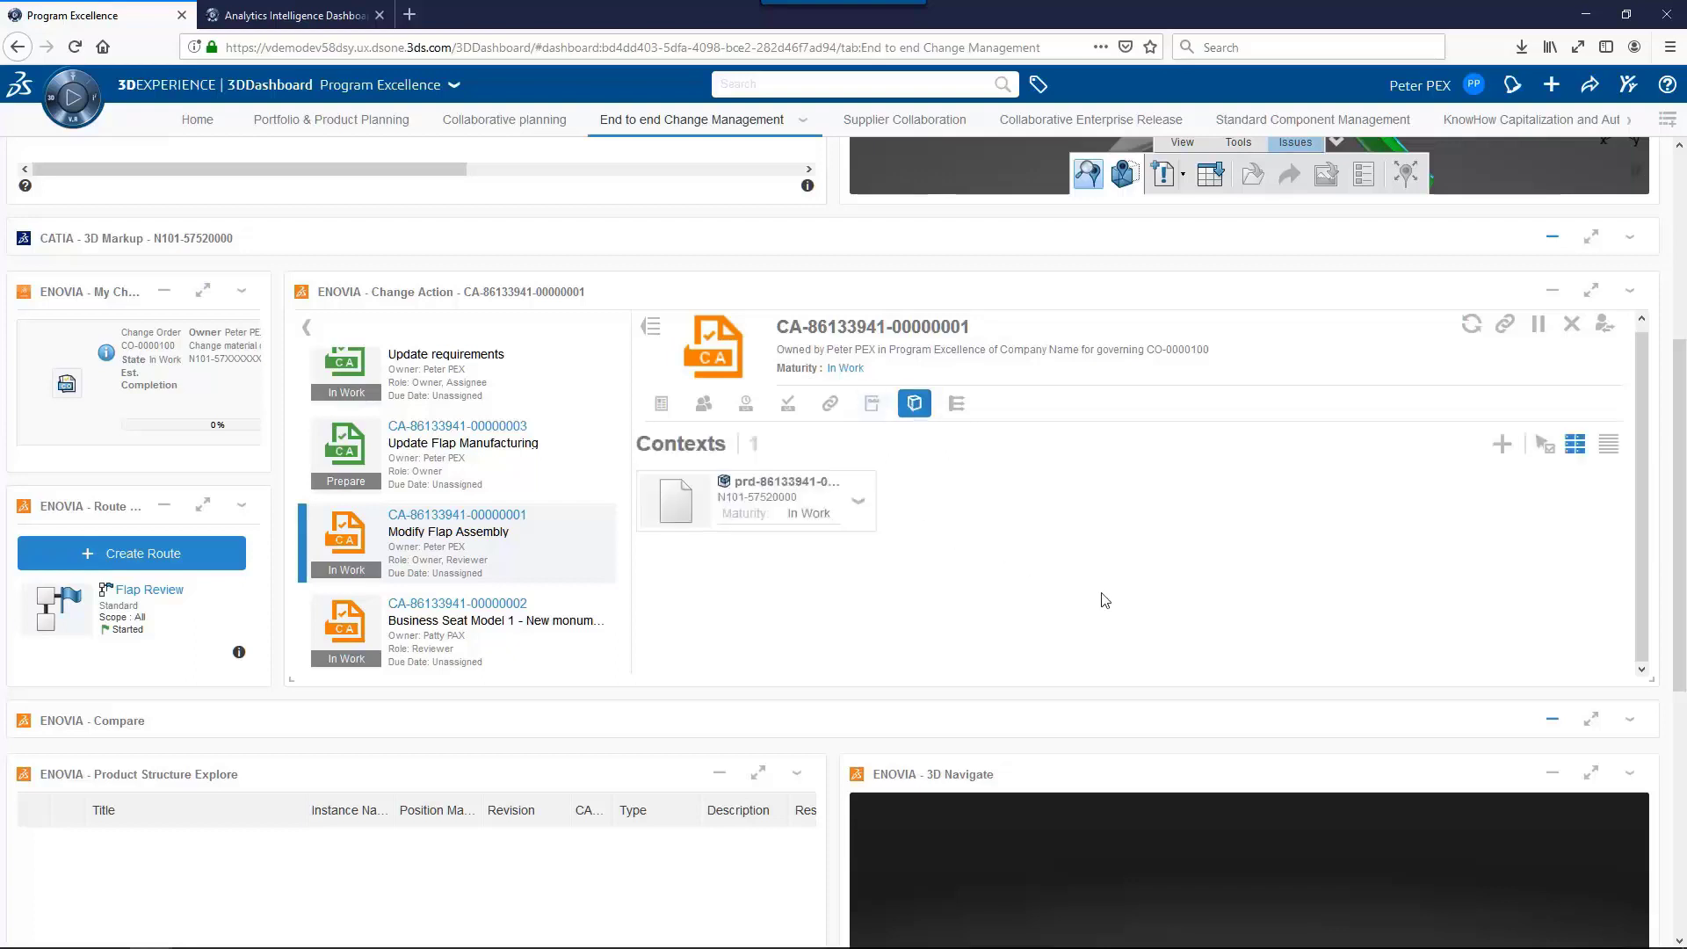
pyautogui.scroll(-2, 1558, 483)
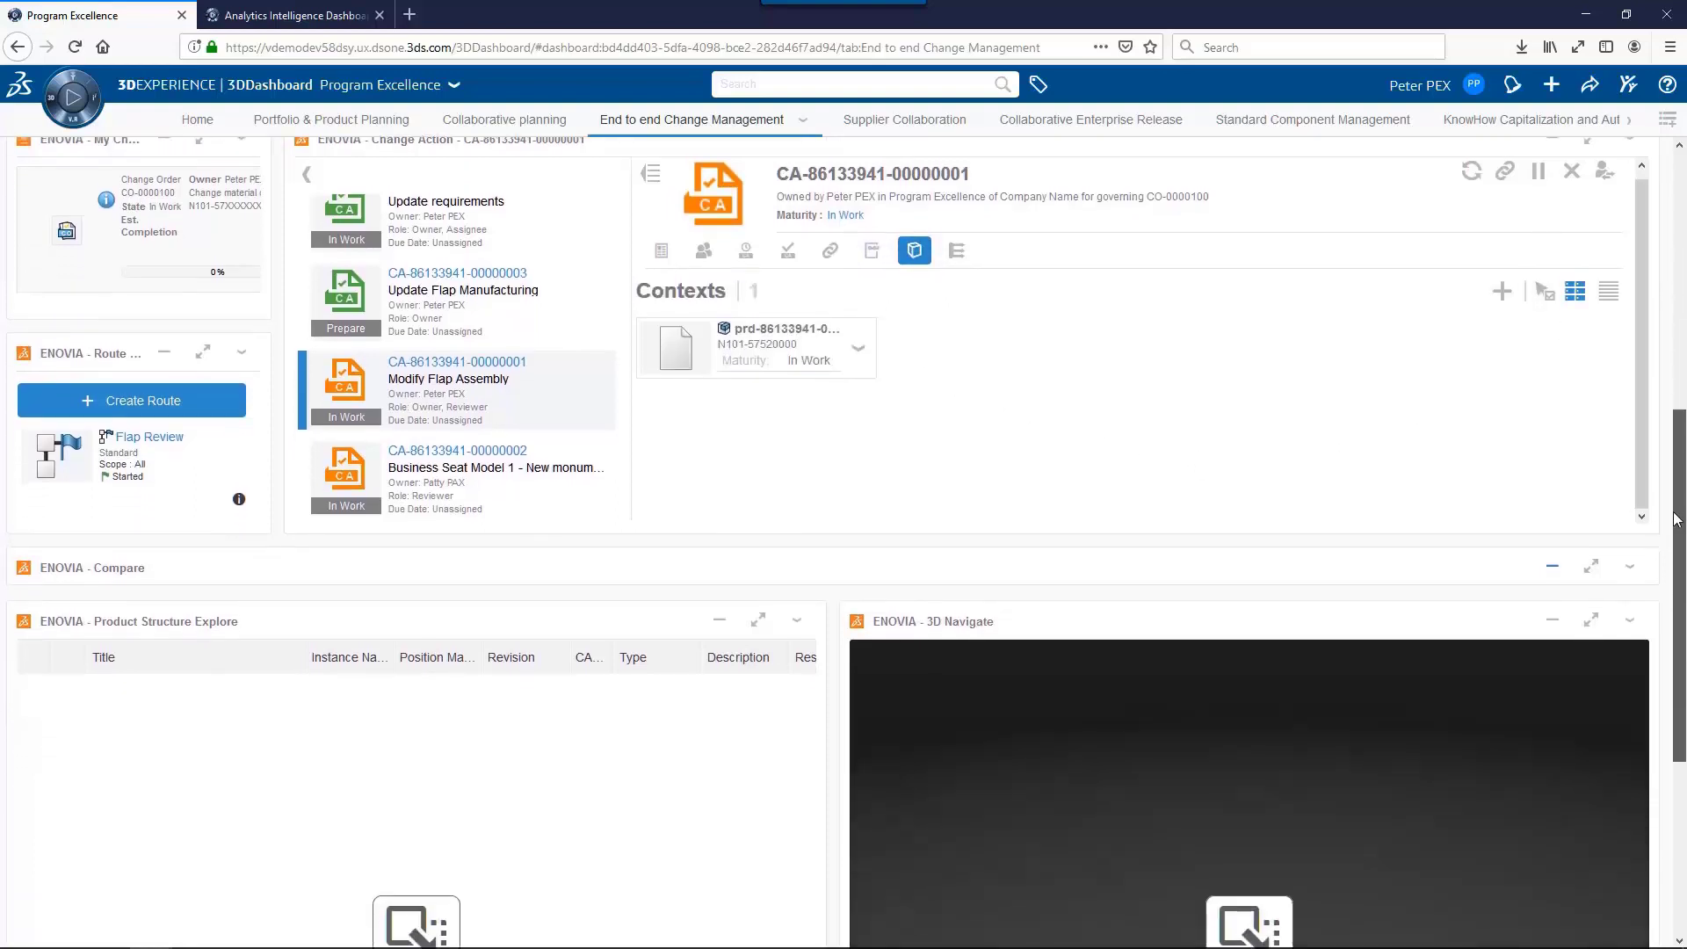
pyautogui.moveTo(692, 356); pyautogui.dragTo(436, 921)
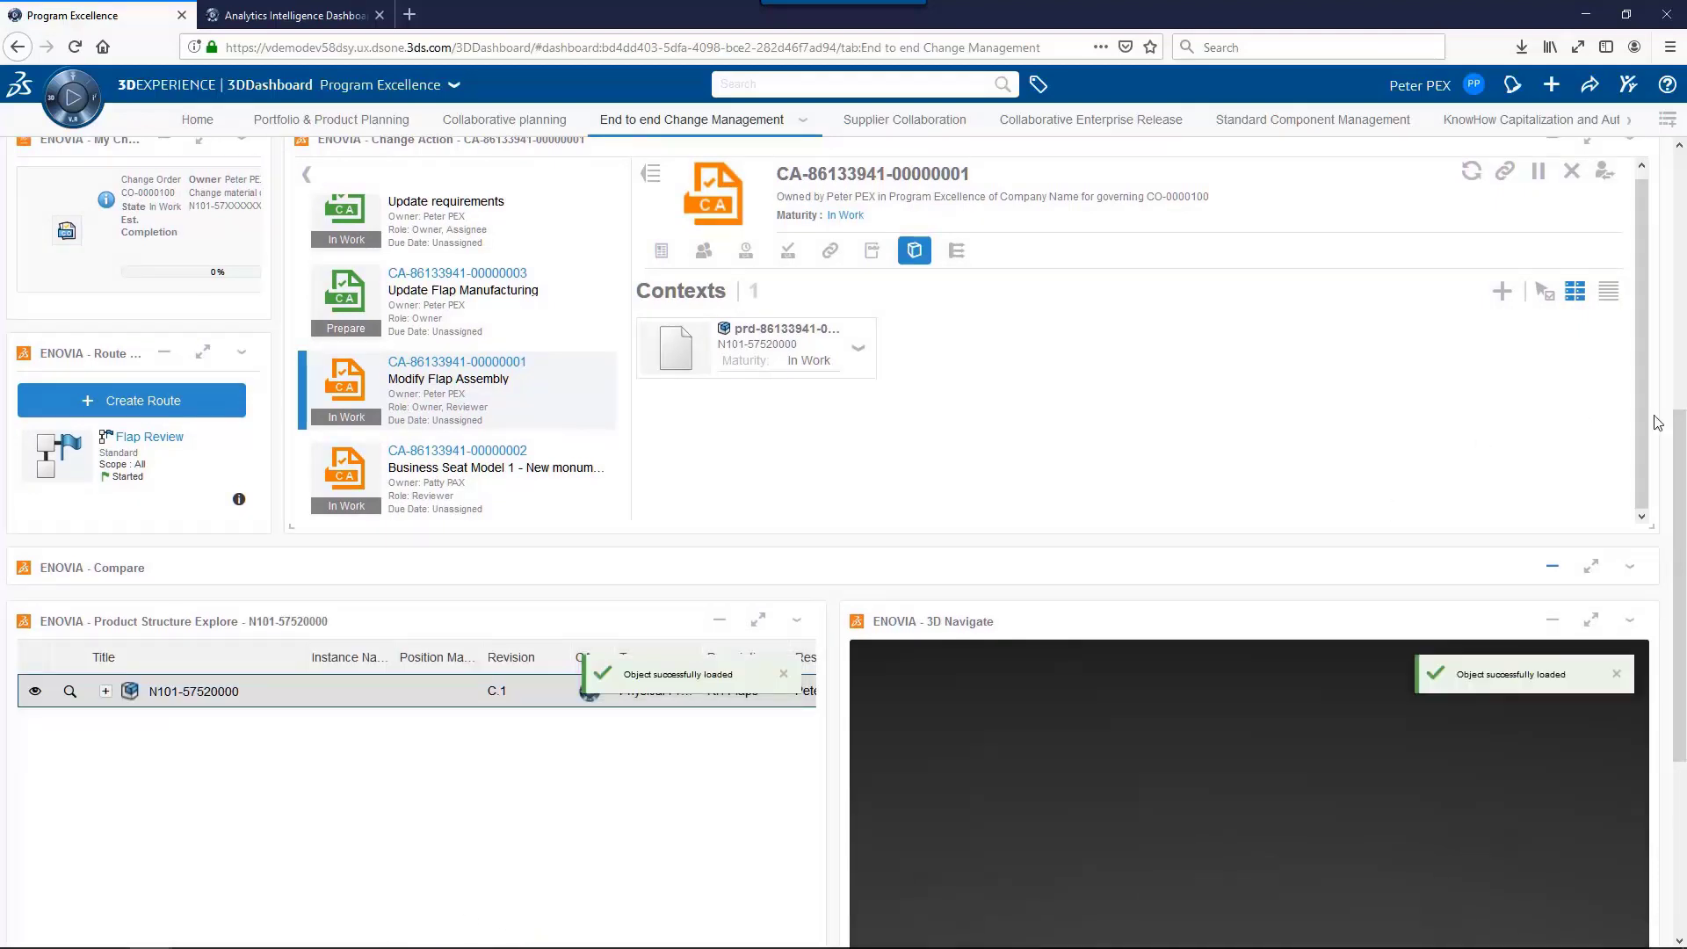
pyautogui.scroll(-1, 1680, 492)
pyautogui.moveTo(1679, 492); pyautogui.dragTo(1670, 625)
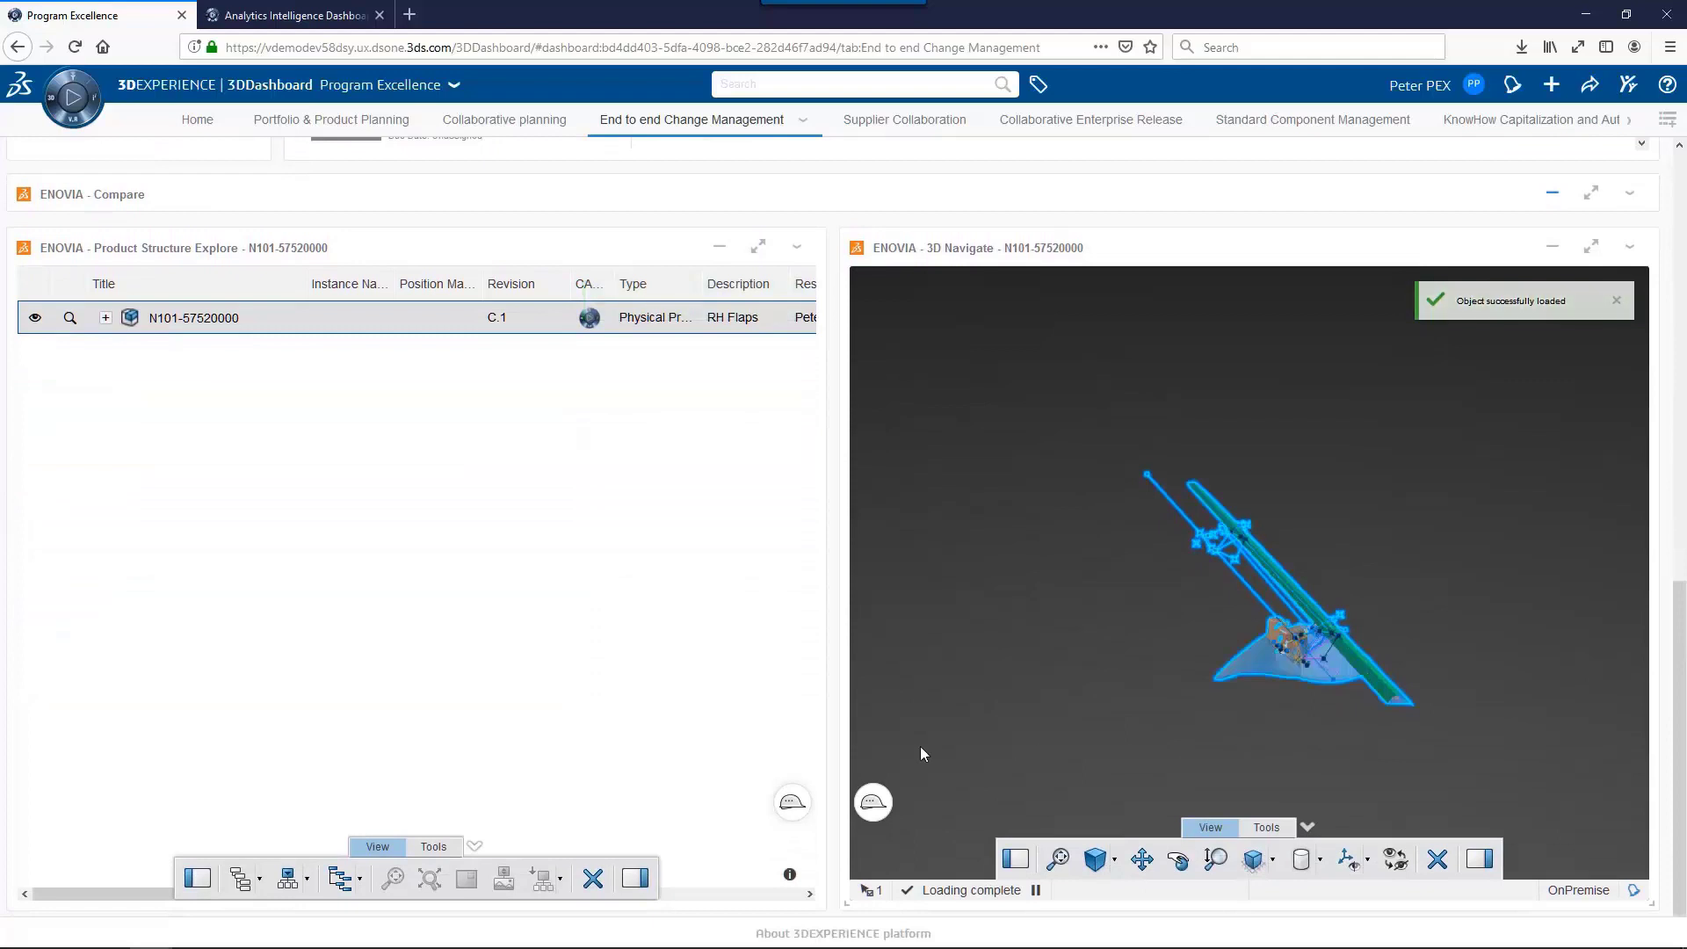
pyautogui.click(434, 847)
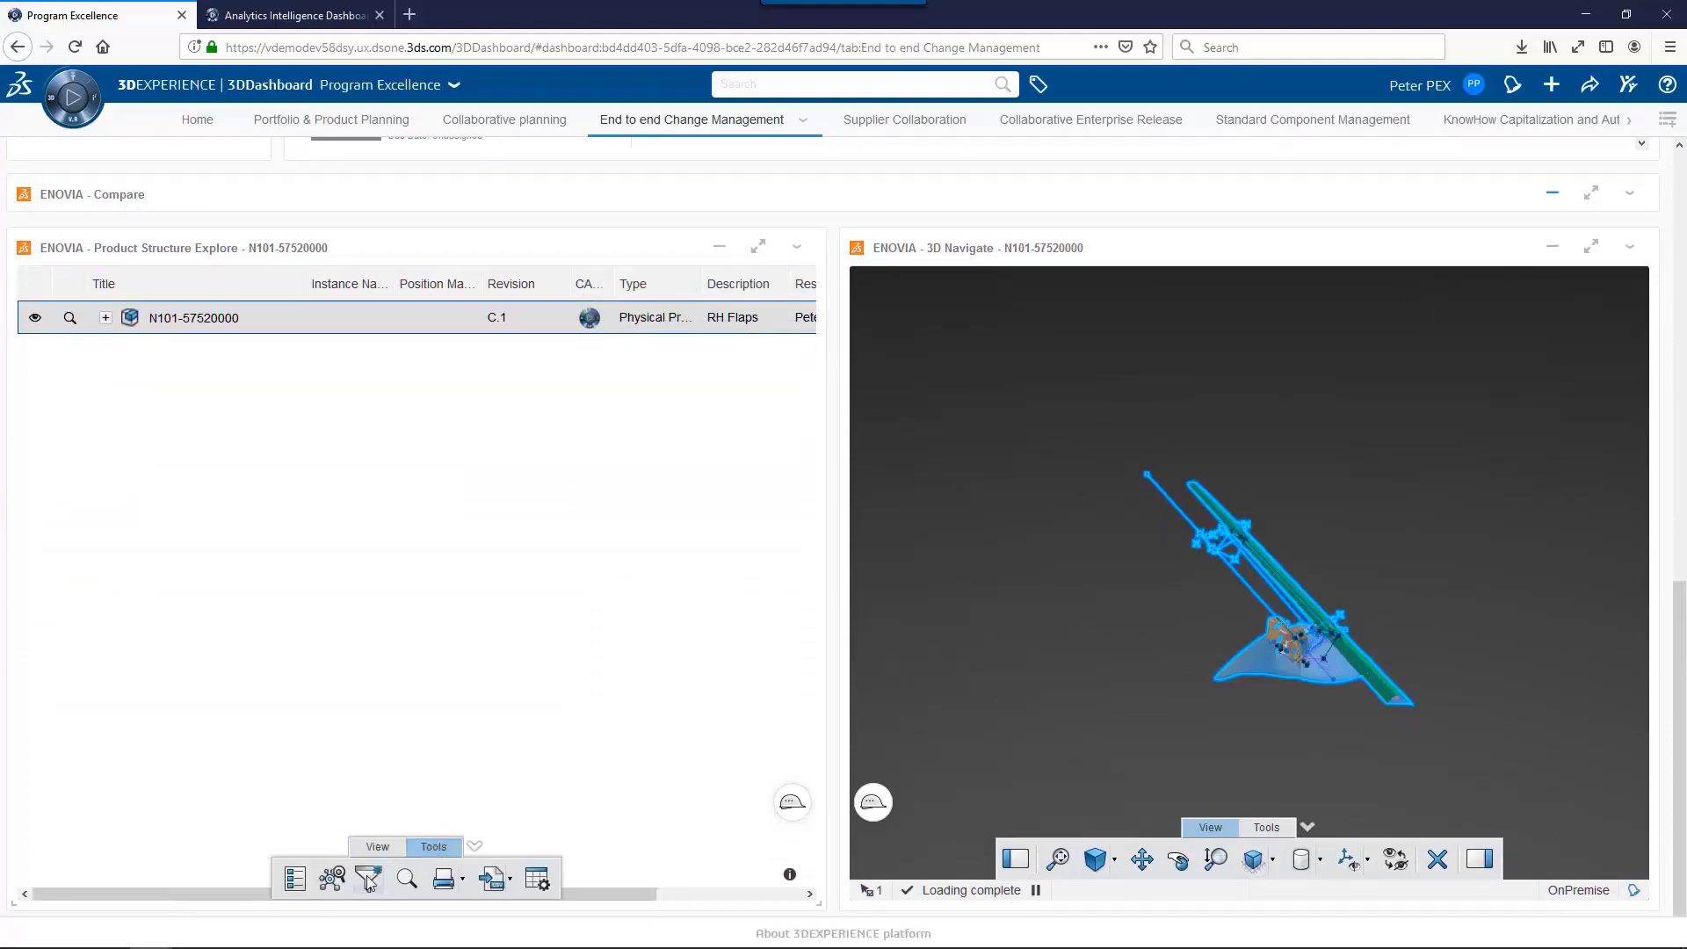
pyautogui.click(369, 879)
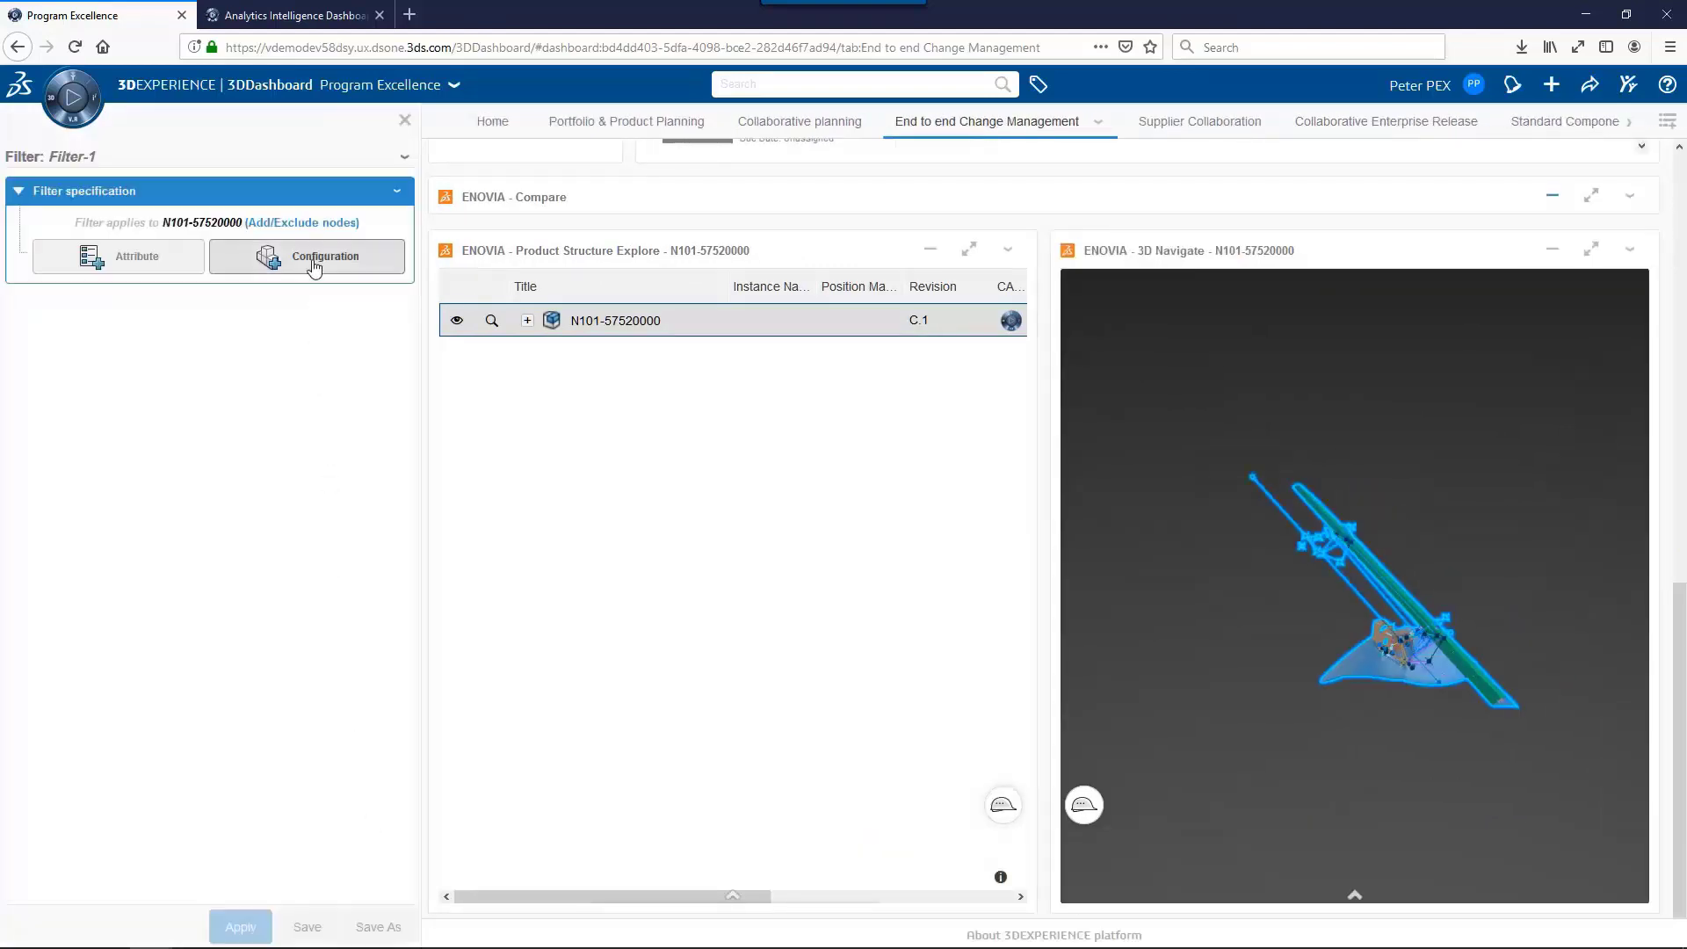
pyautogui.click(314, 263)
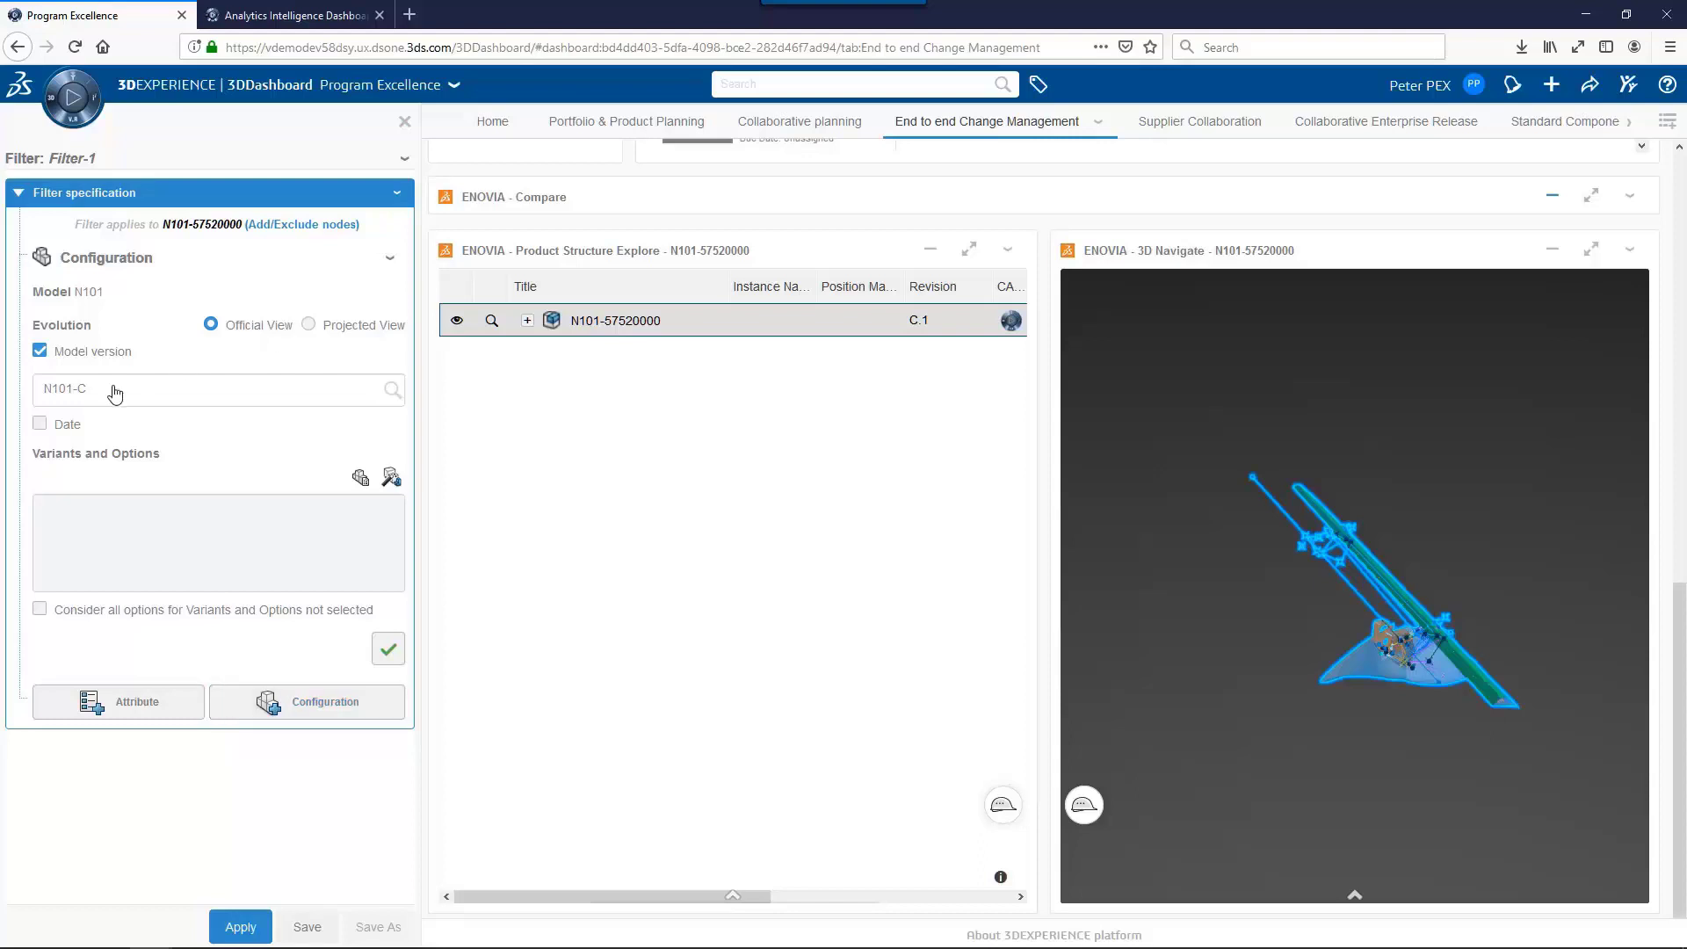
pyautogui.click(392, 389)
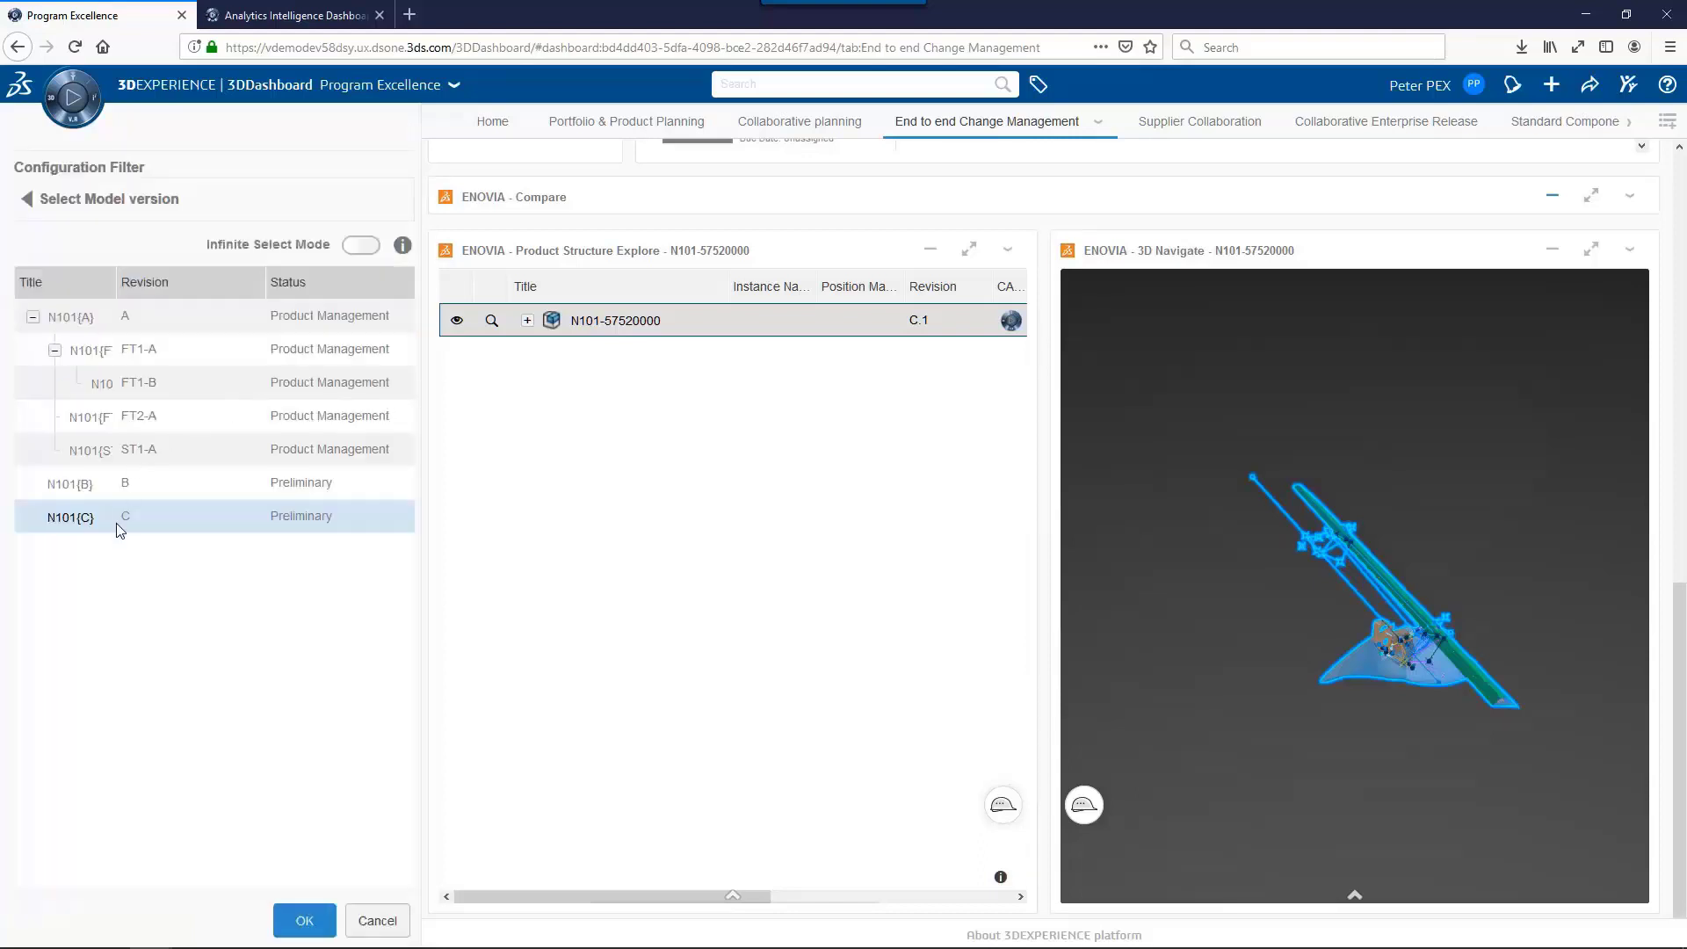
pyautogui.click(304, 918)
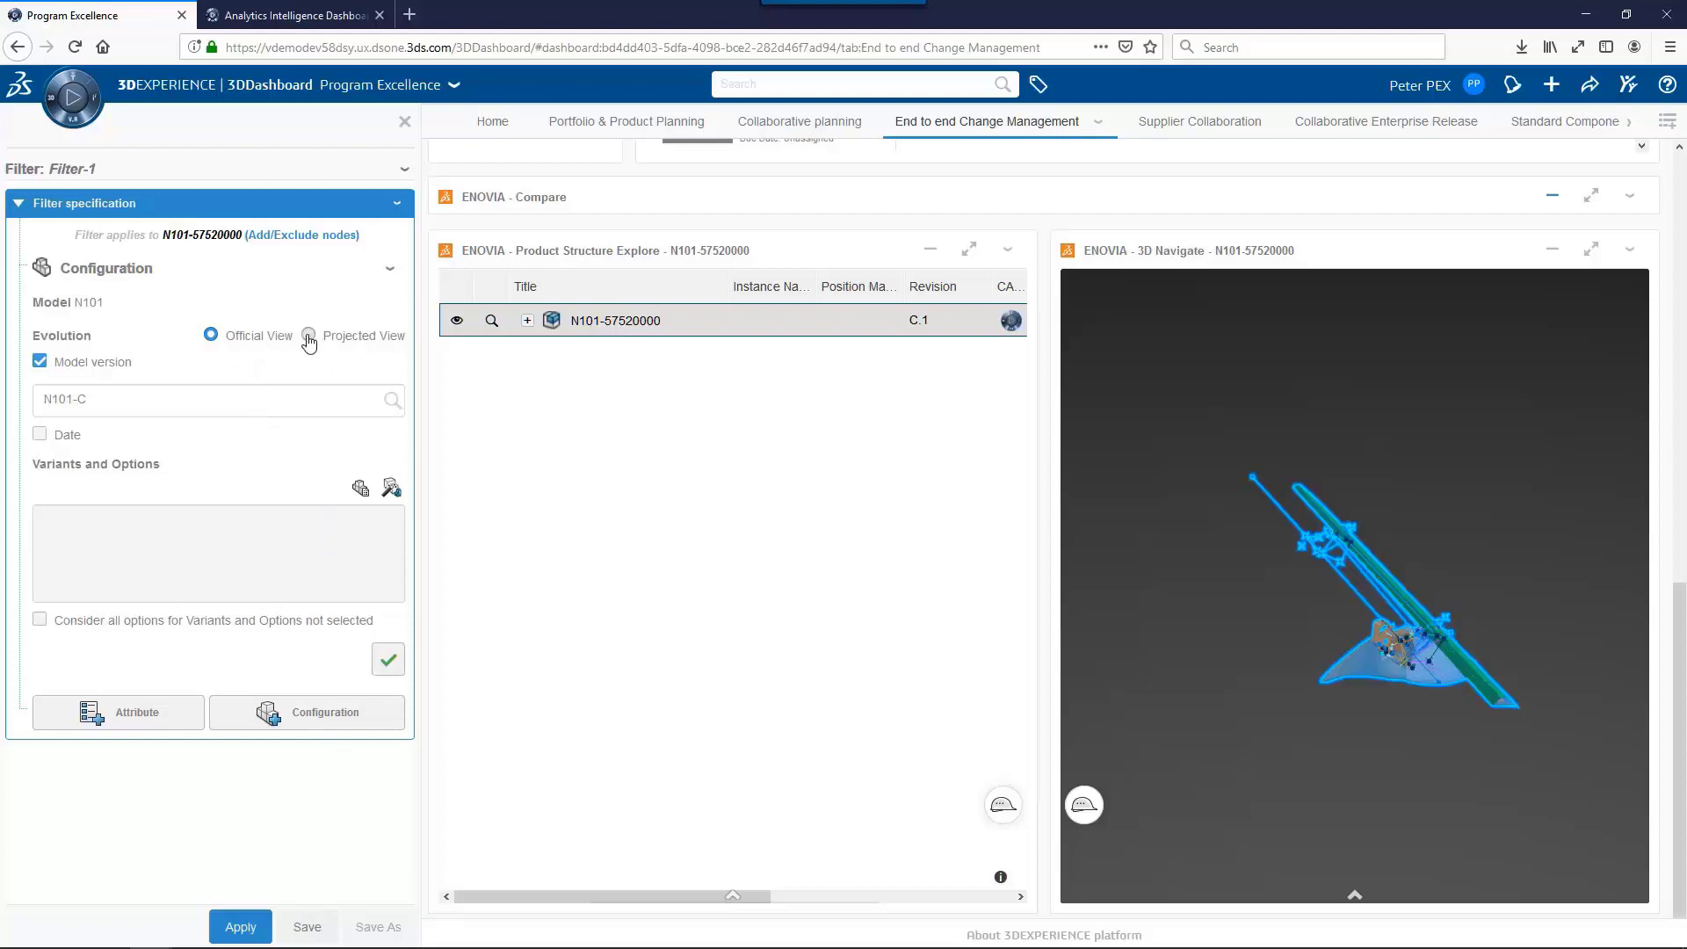
pyautogui.click(389, 661)
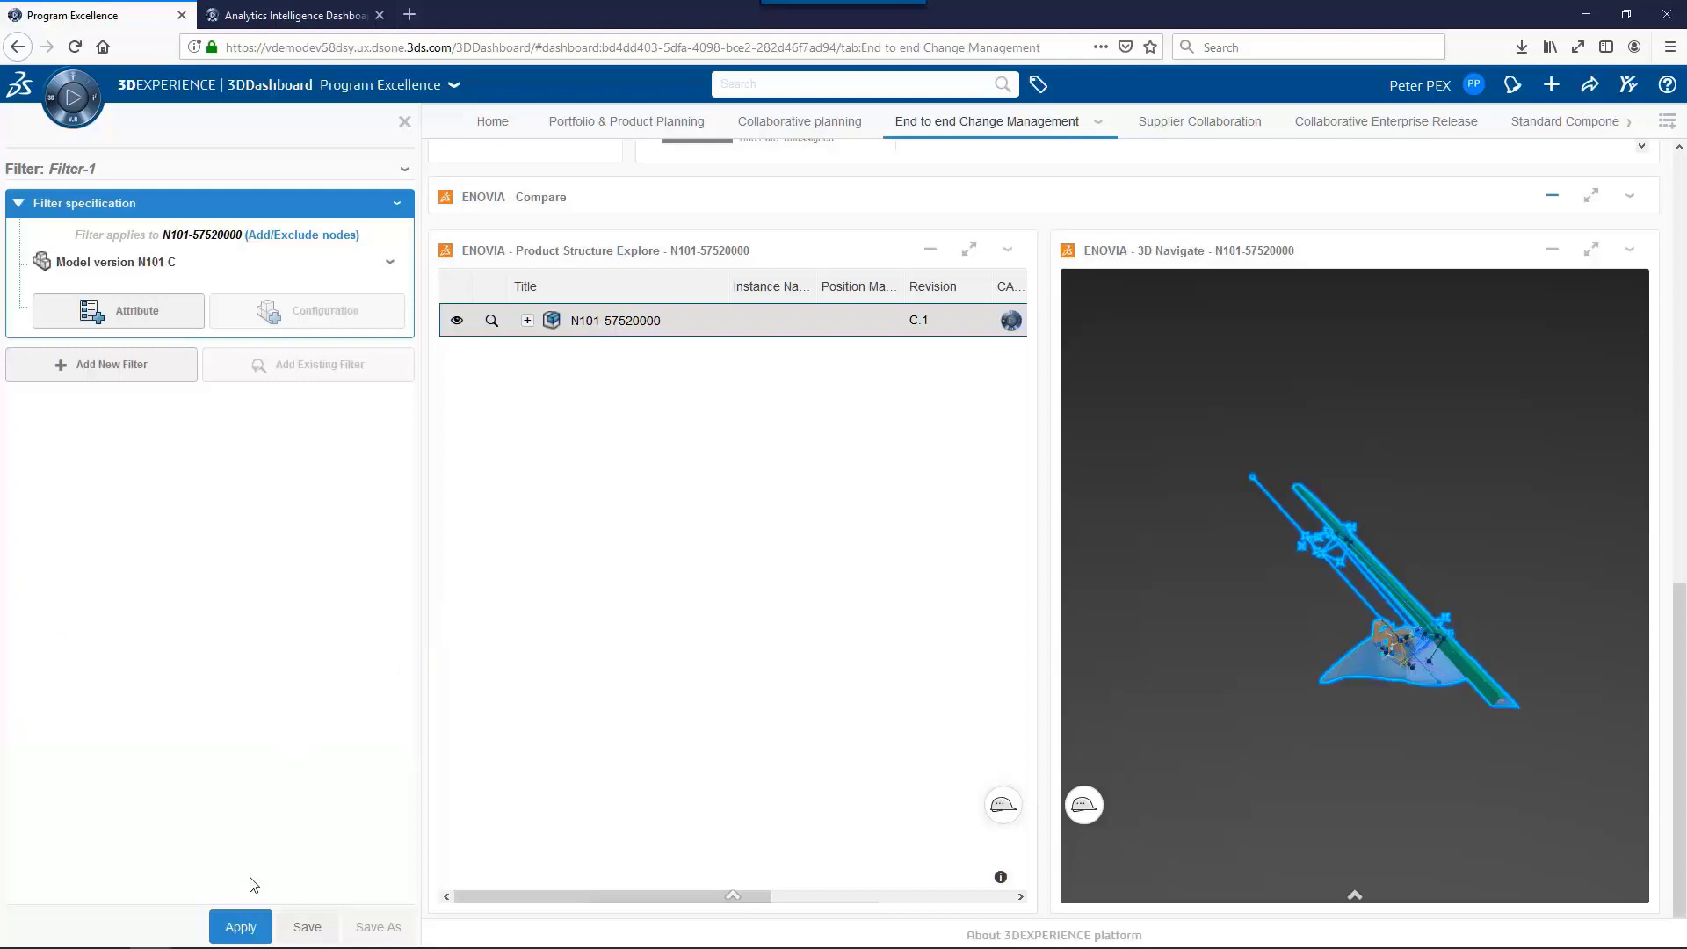
pyautogui.click(243, 928)
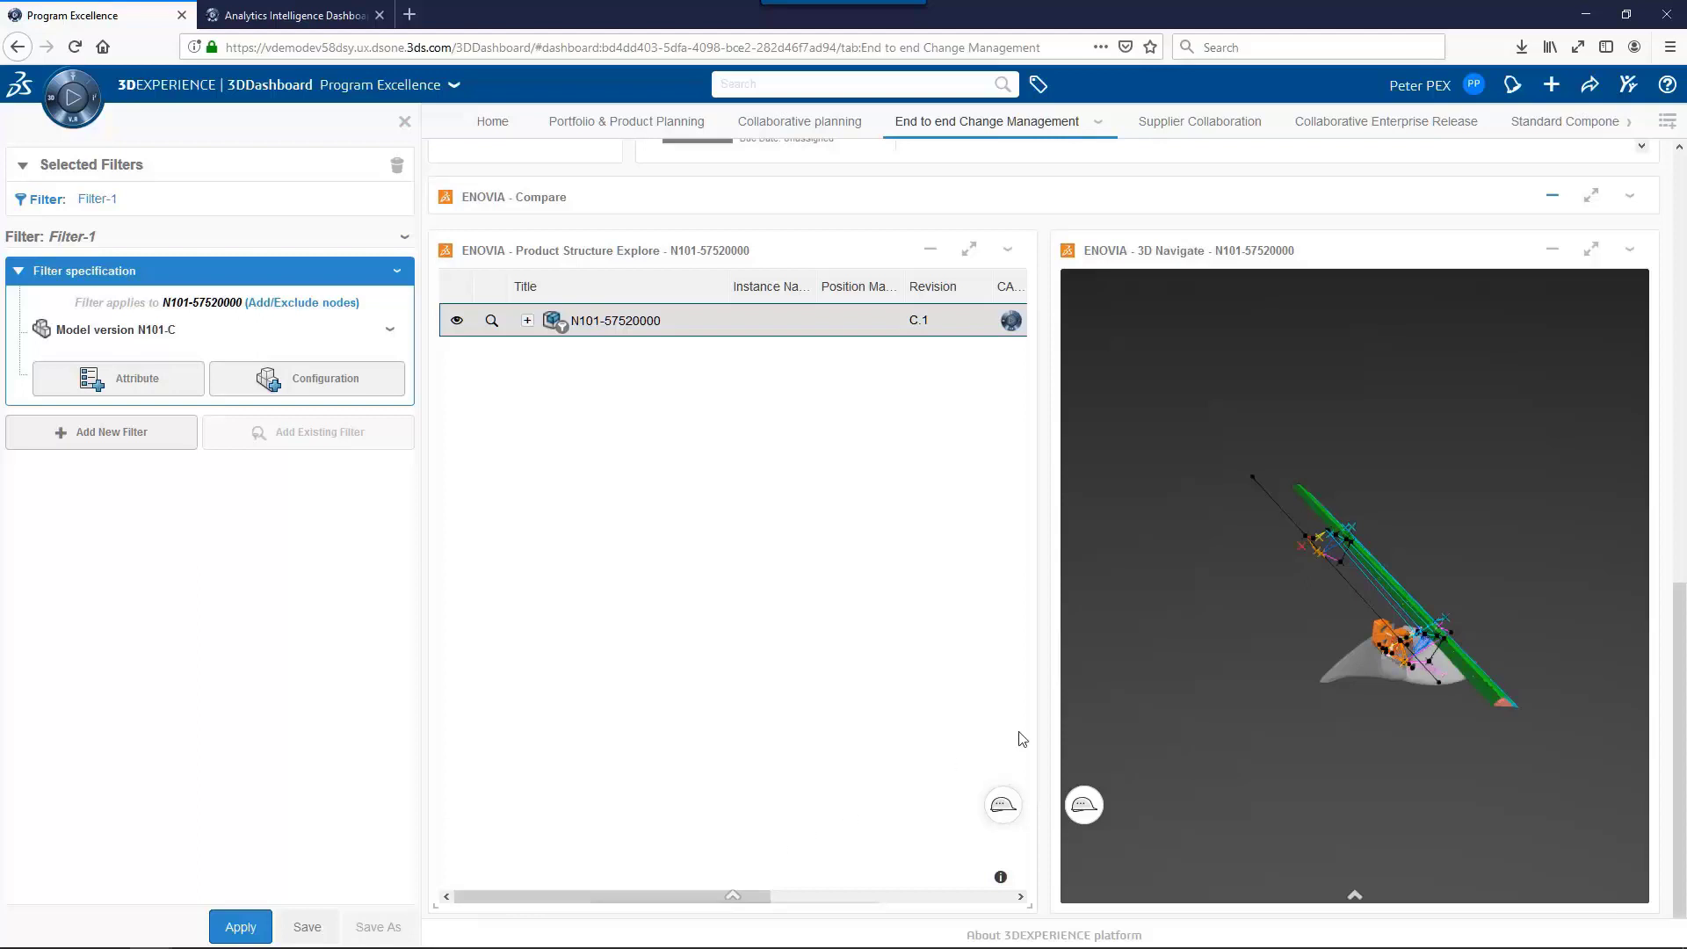
pyautogui.scroll(5, 1357, 650)
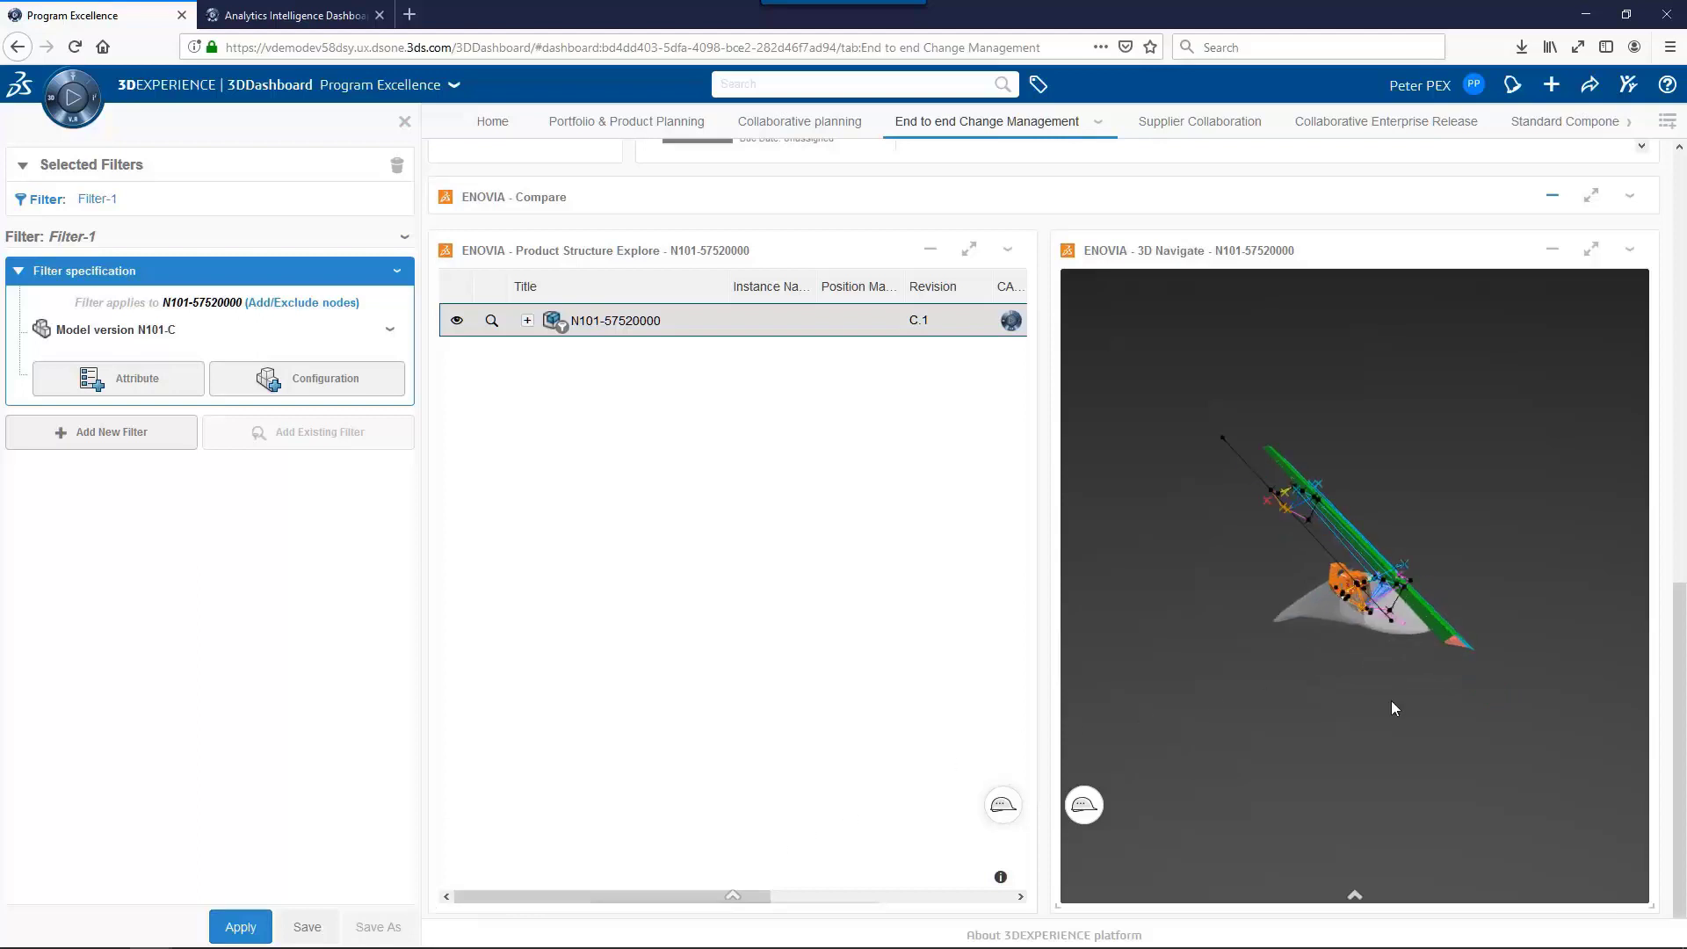
pyautogui.scroll(5, 1375, 563)
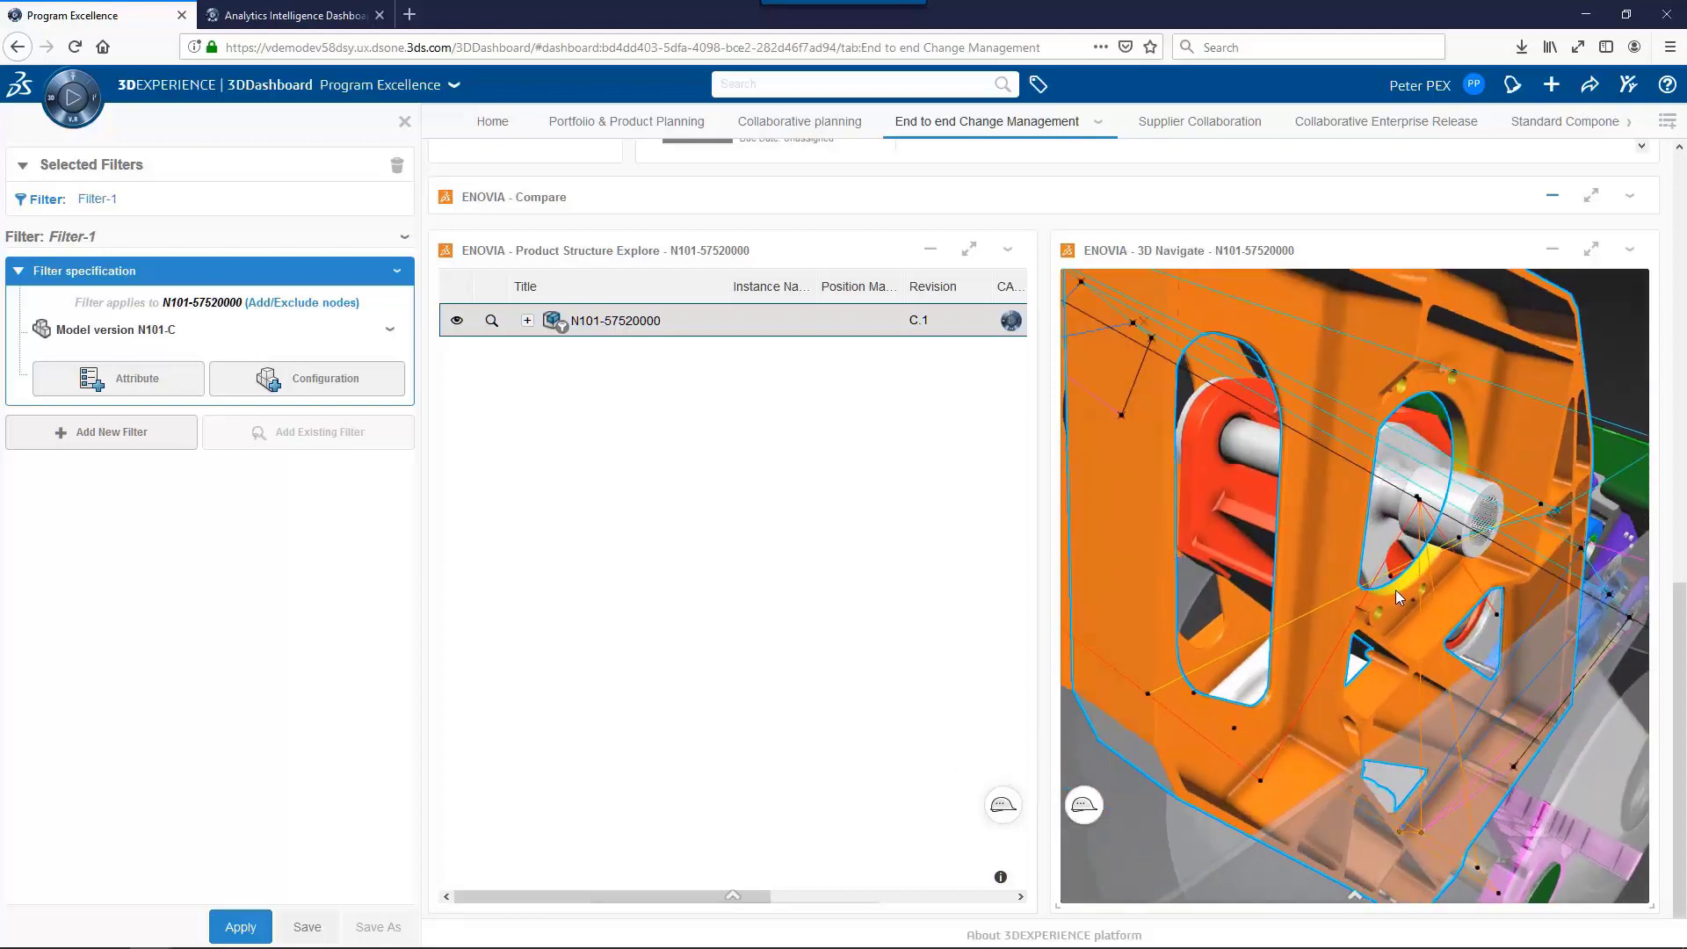
pyautogui.scroll(-8, 1453, 571)
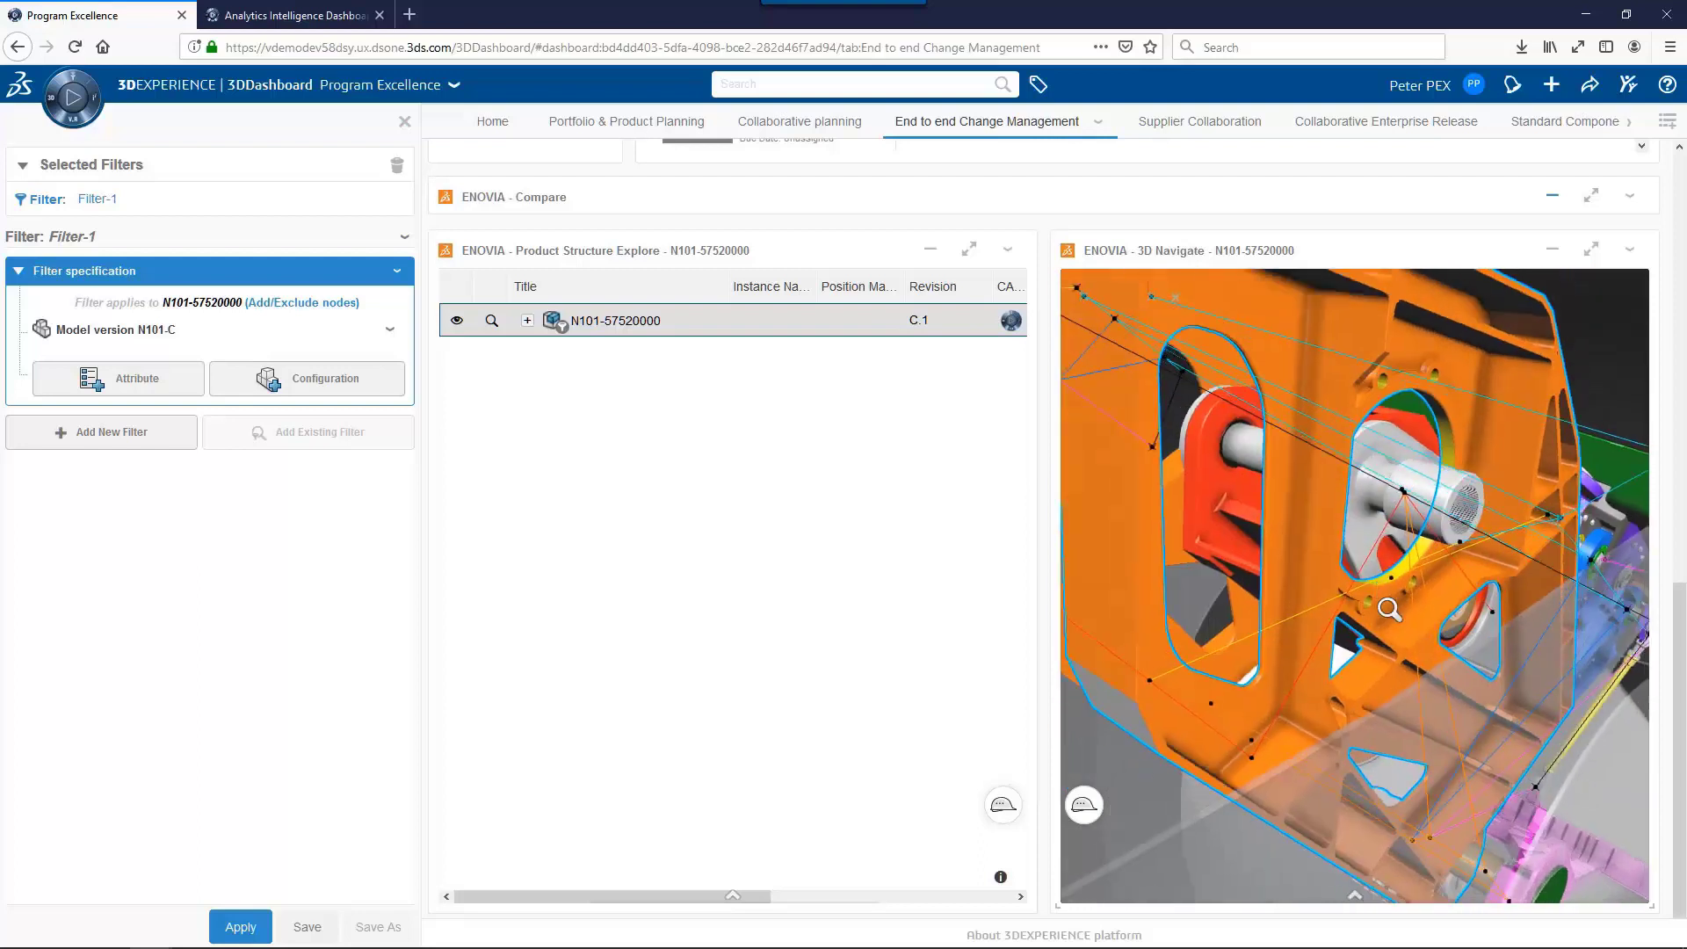
pyautogui.scroll(-3, 1379, 687)
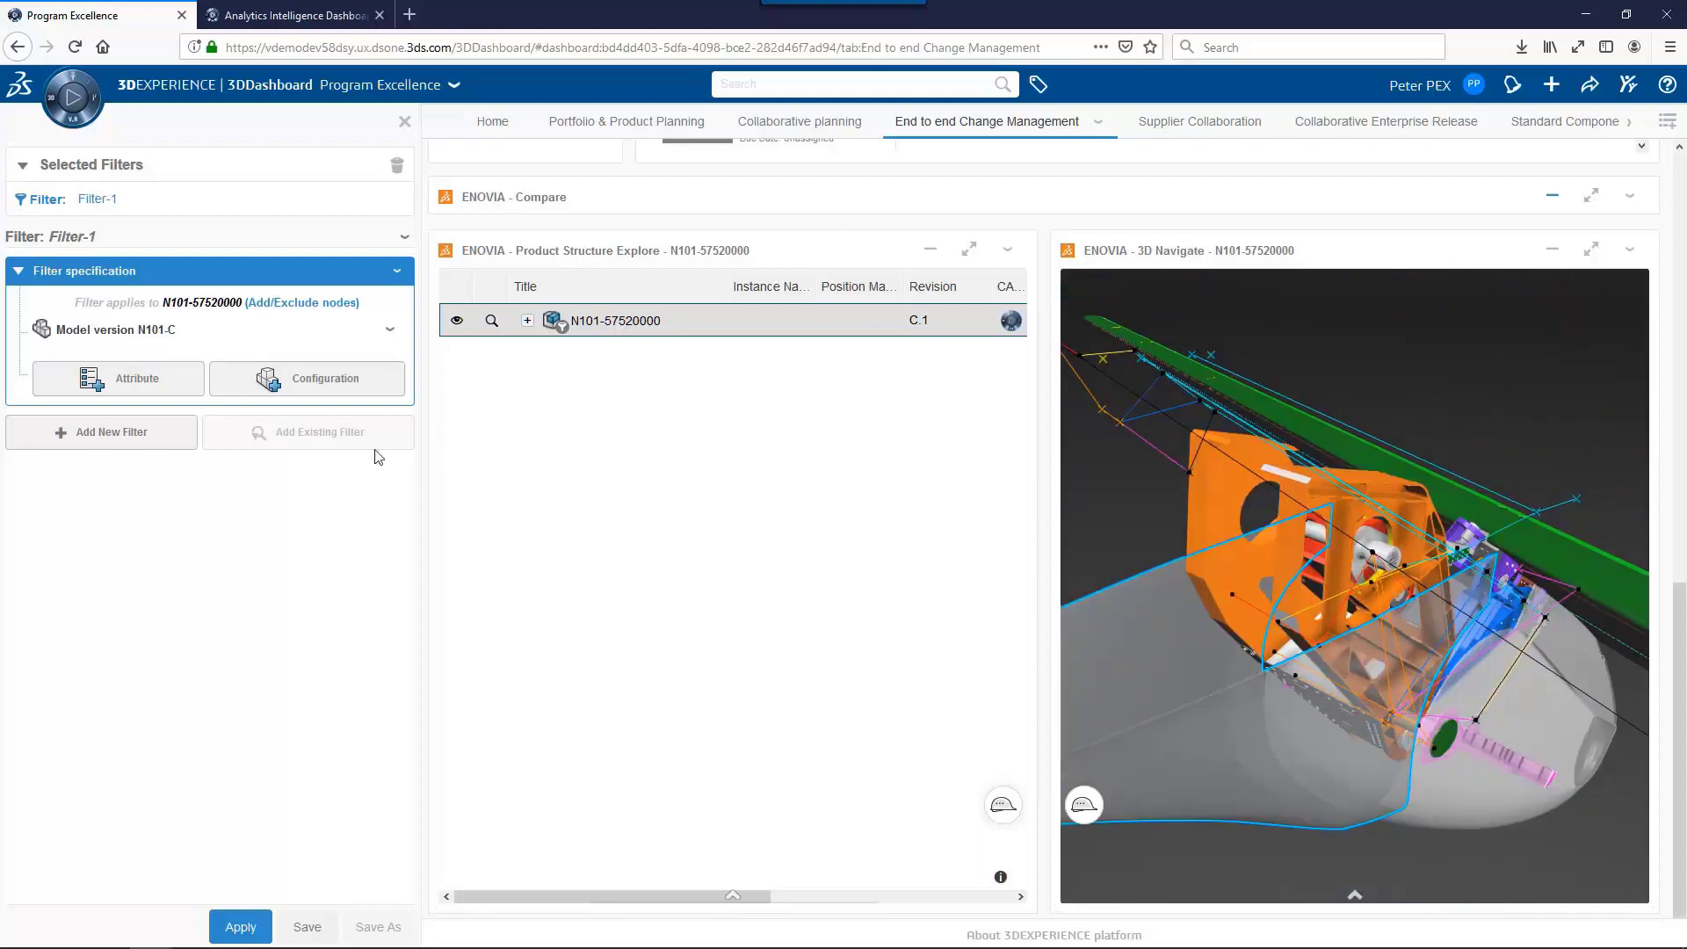
# Replace the filter's configuration with model version N101-A, inspect the filtered flap assembly in 3D, and close the filter settings.
pyautogui.click(390, 330)
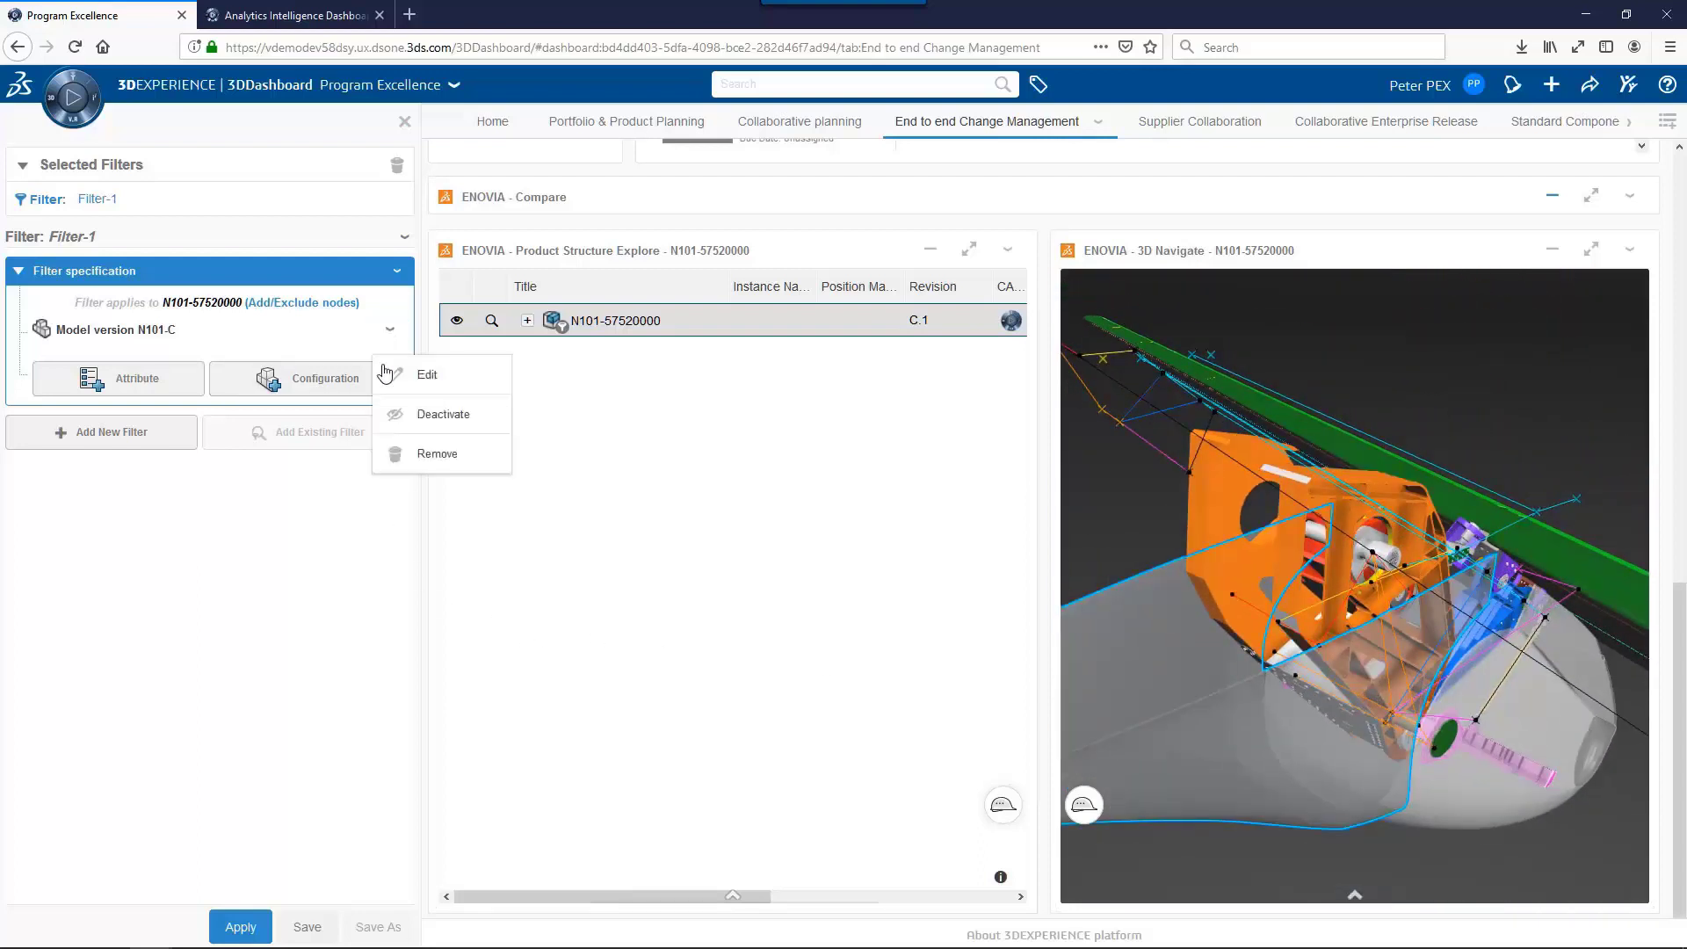
pyautogui.click(415, 453)
pyautogui.click(301, 346)
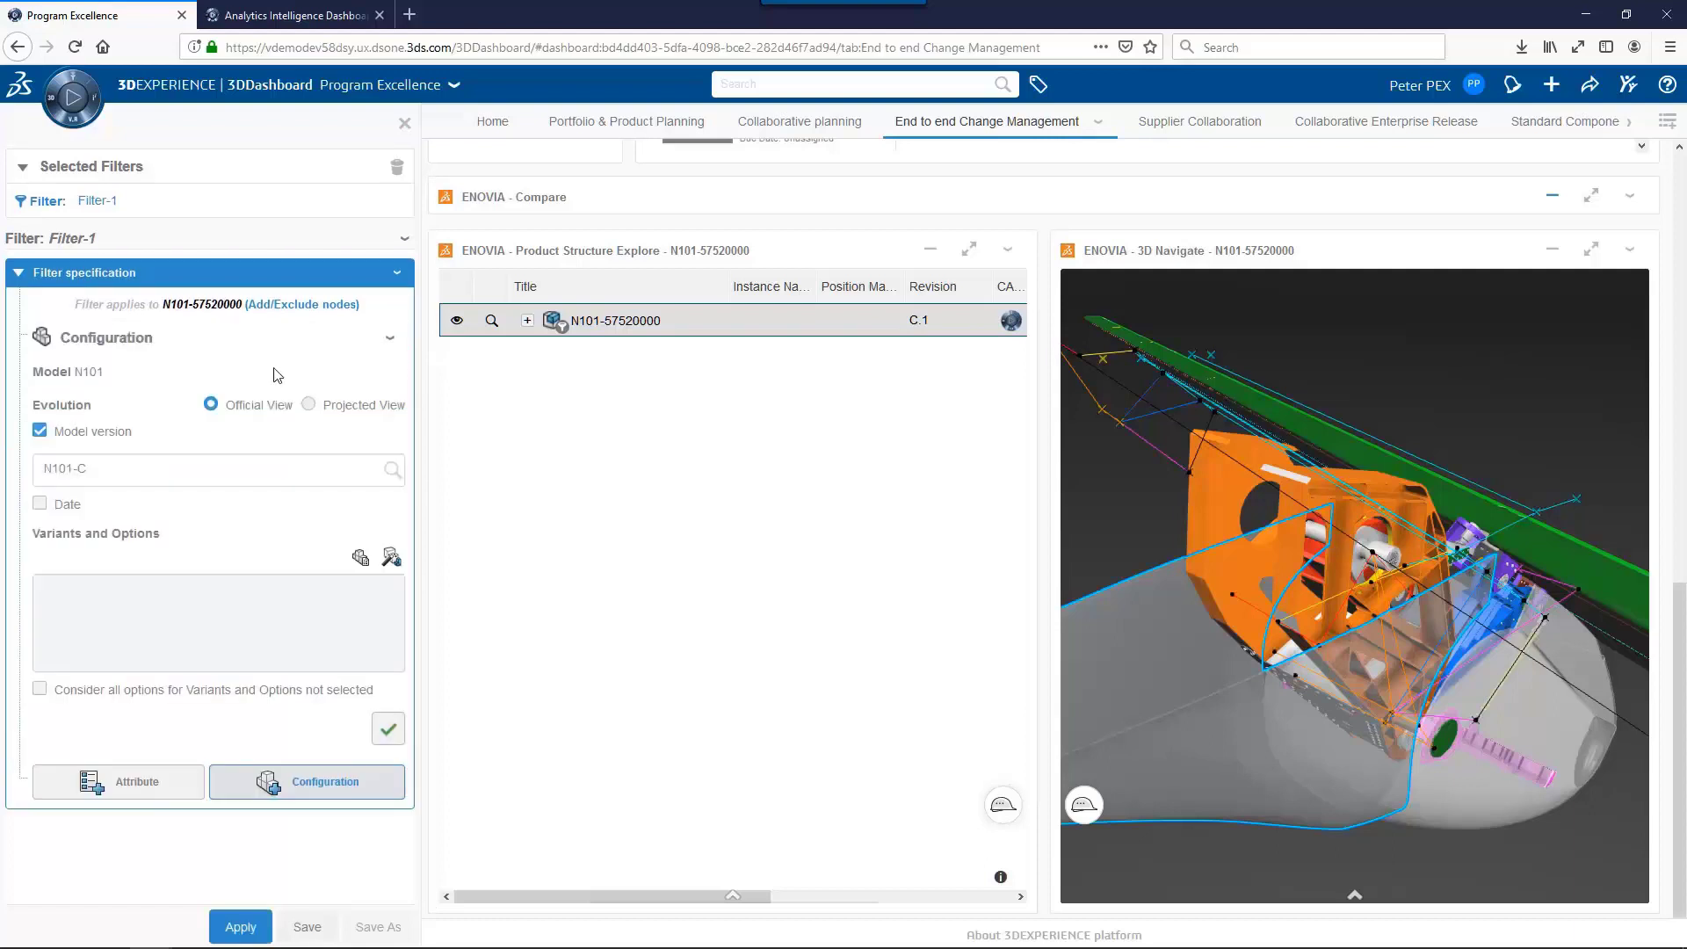
pyautogui.click(127, 473)
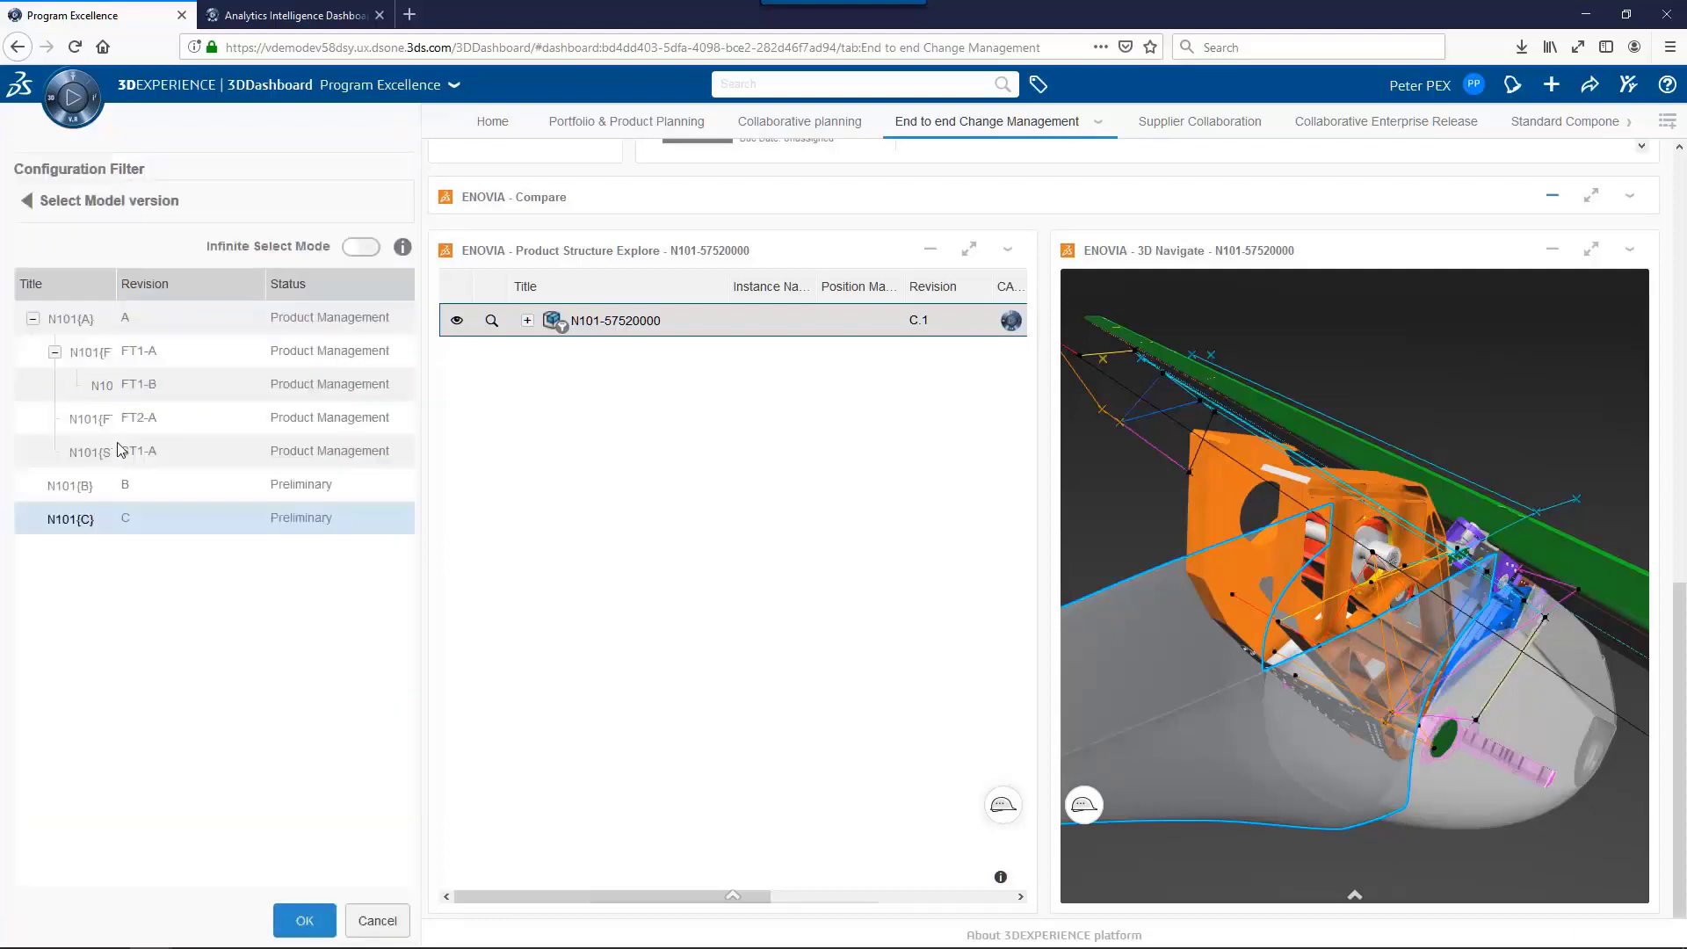
pyautogui.click(80, 325)
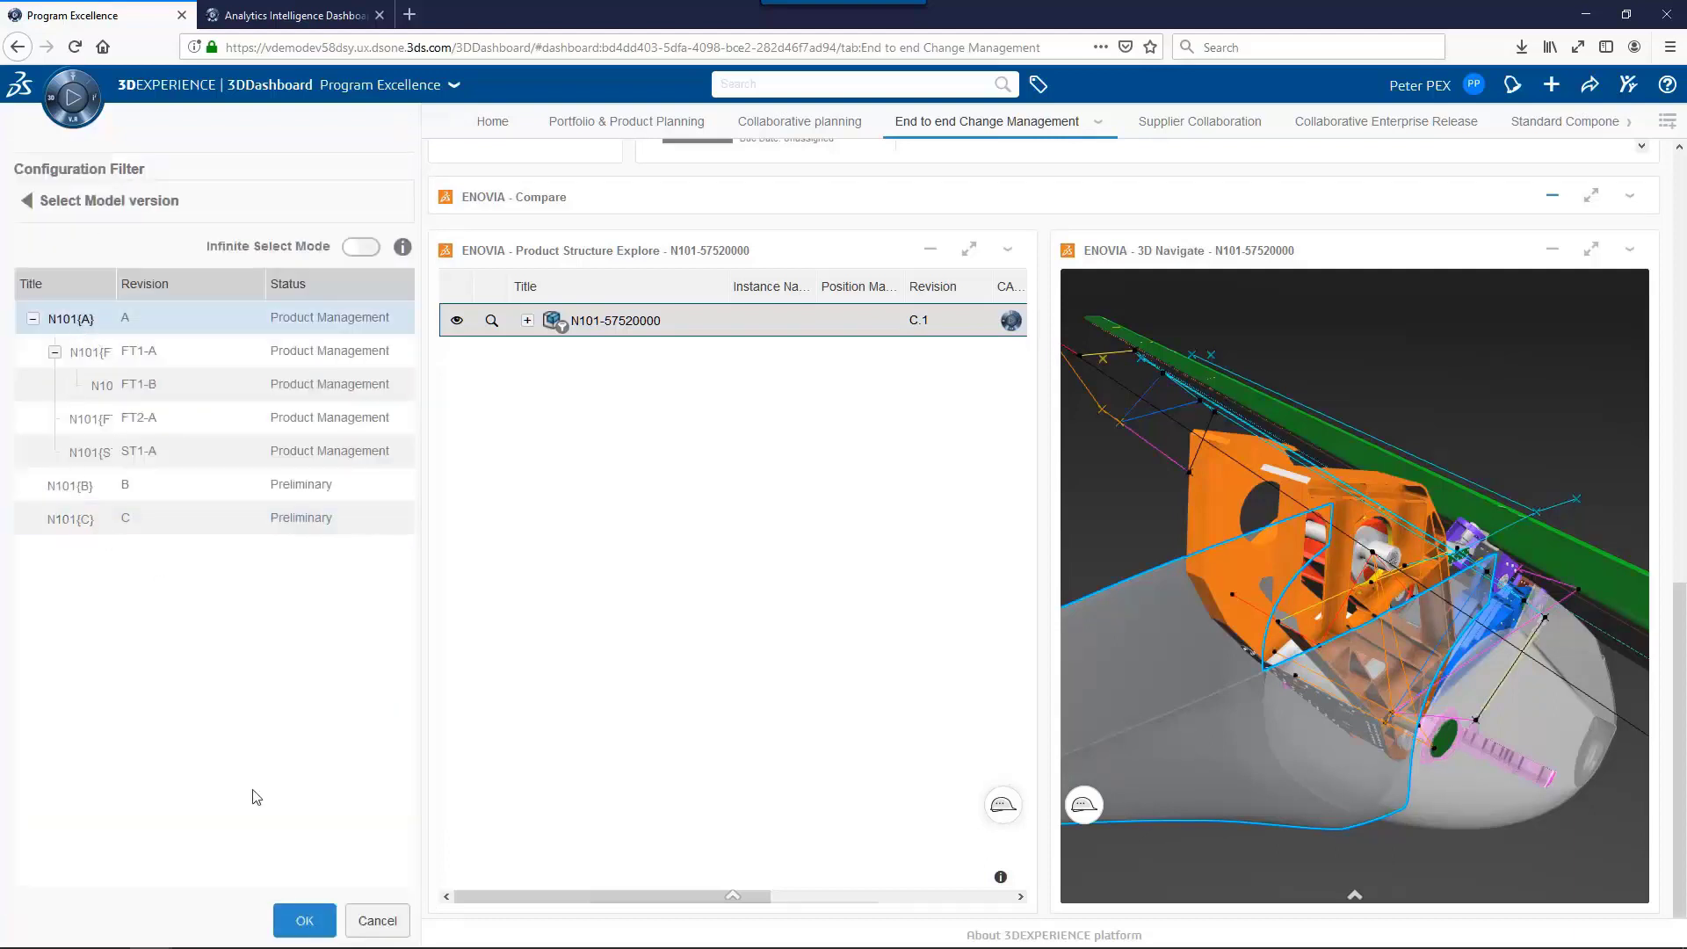
pyautogui.click(294, 918)
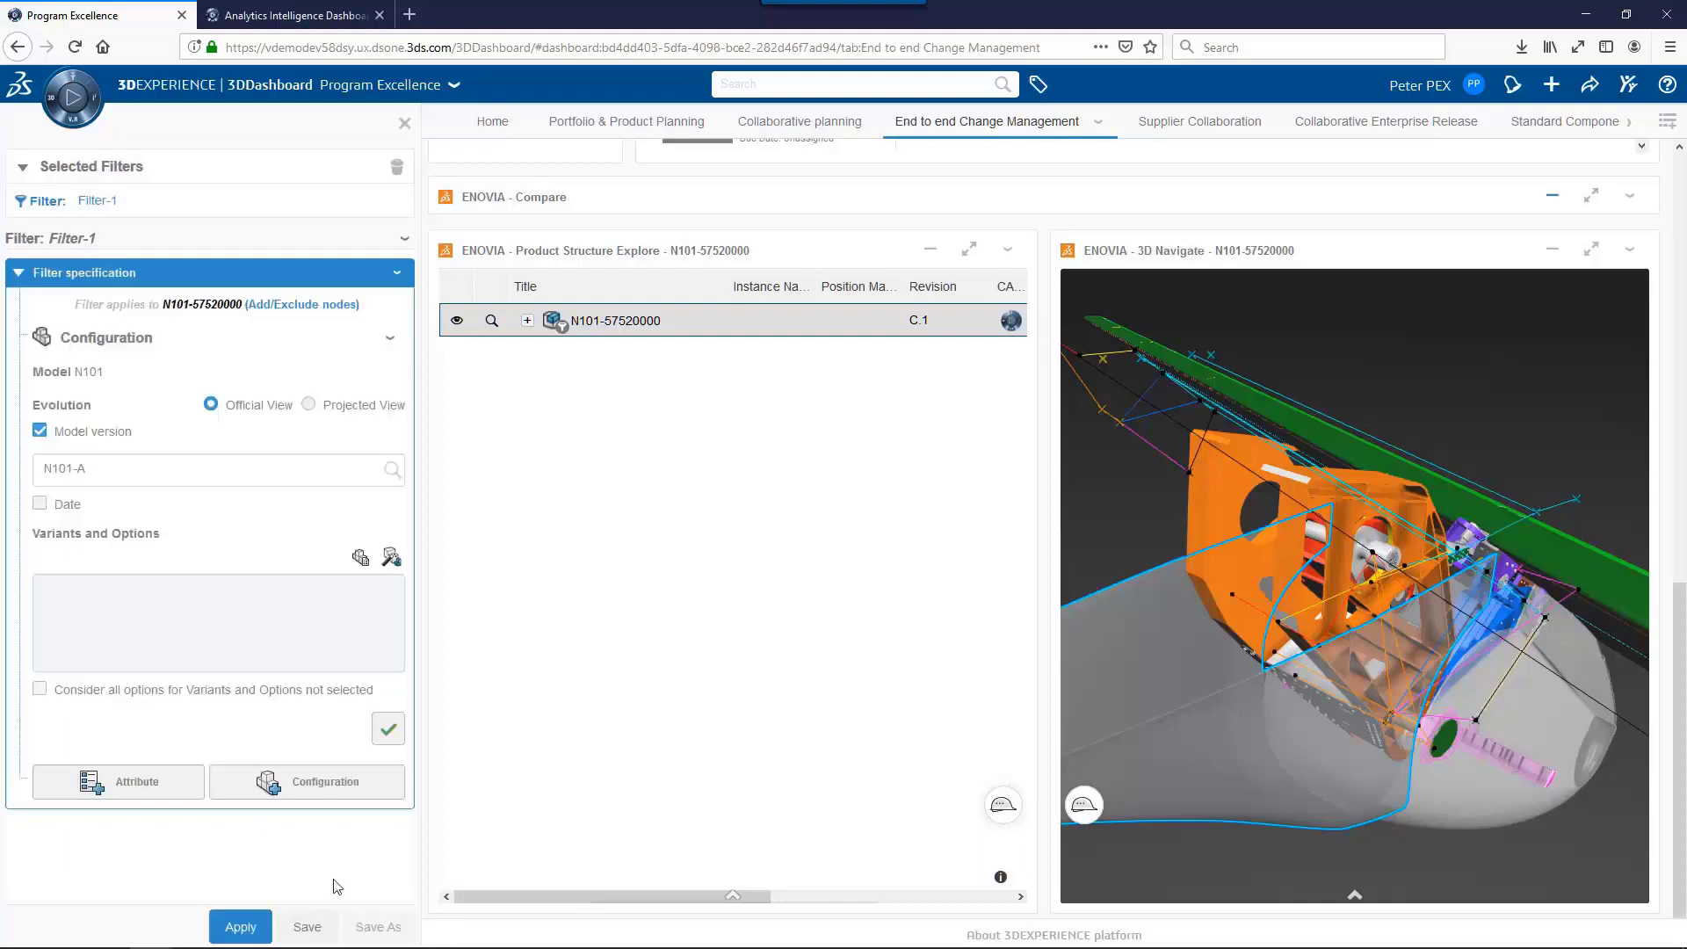
pyautogui.click(389, 728)
pyautogui.click(238, 929)
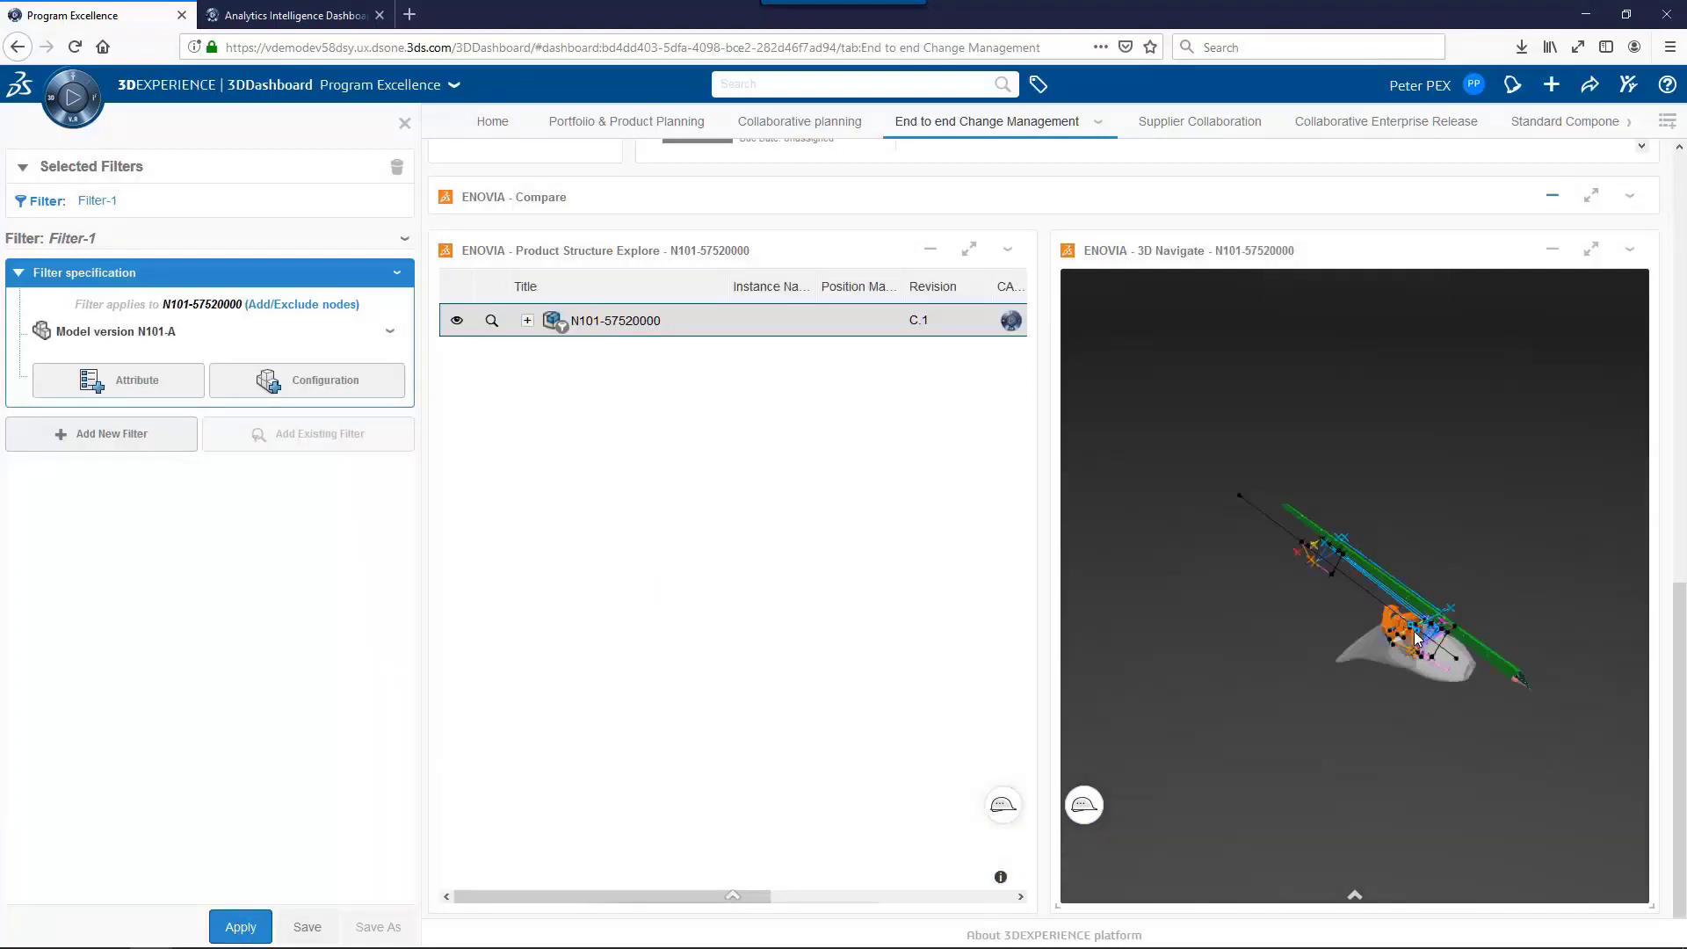
pyautogui.moveTo(1404, 703); pyautogui.dragTo(1357, 679, button='middle')
pyautogui.scroll(5, 1357, 677)
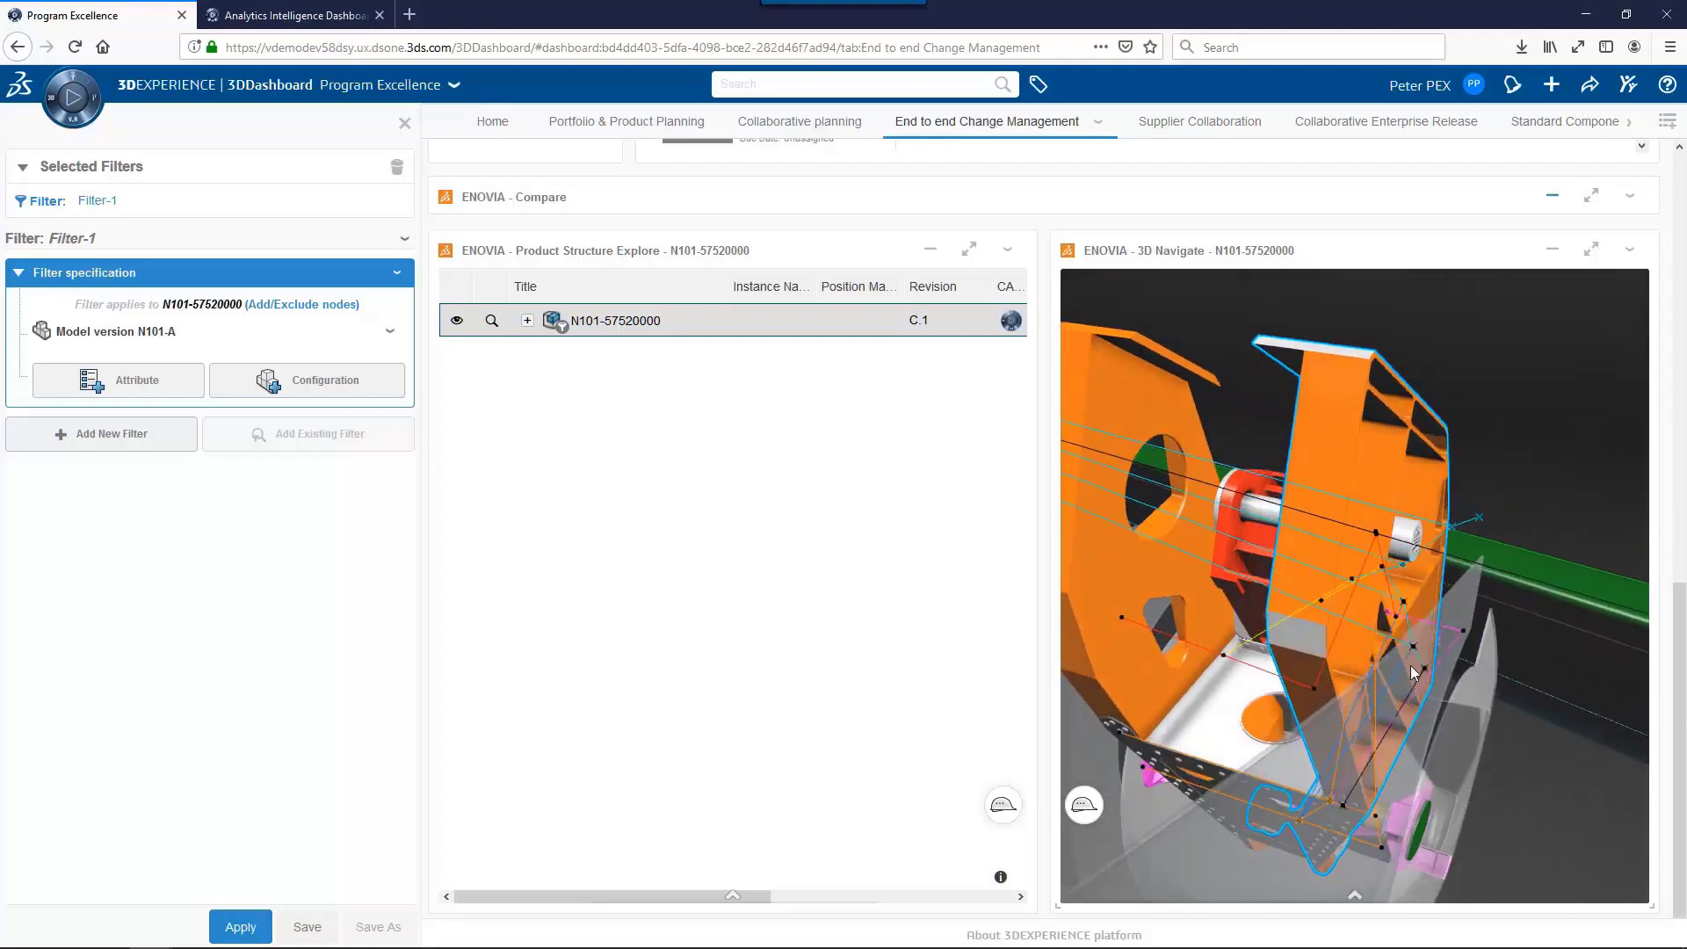
pyautogui.scroll(-5, 1375, 615)
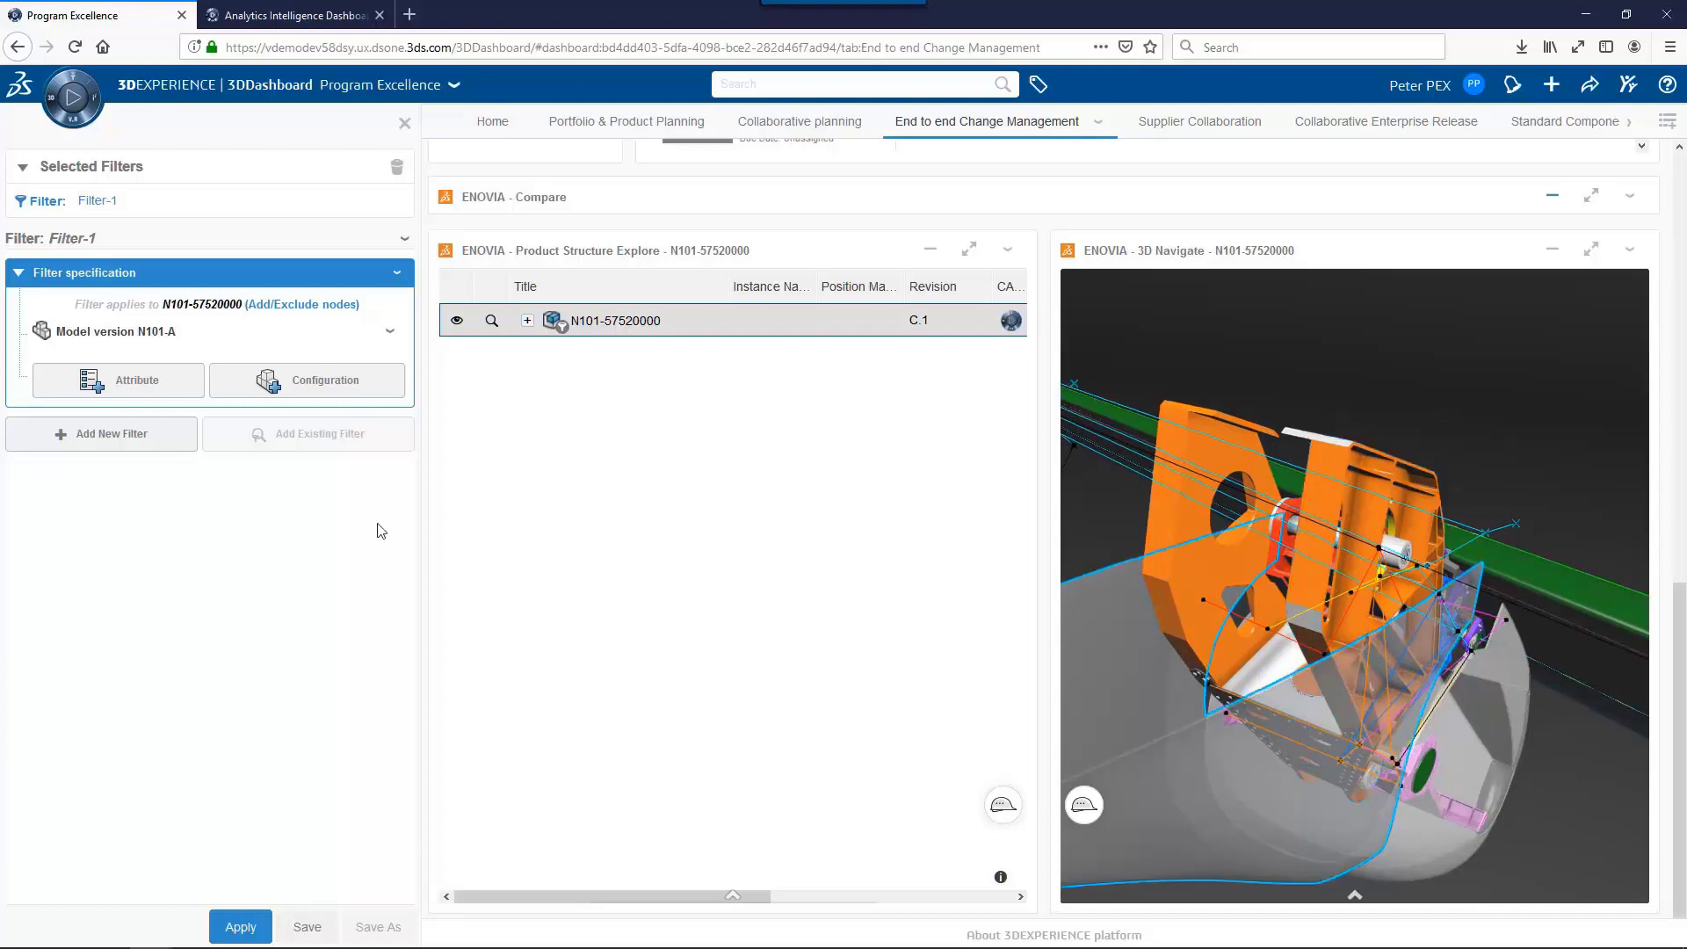
pyautogui.click(404, 125)
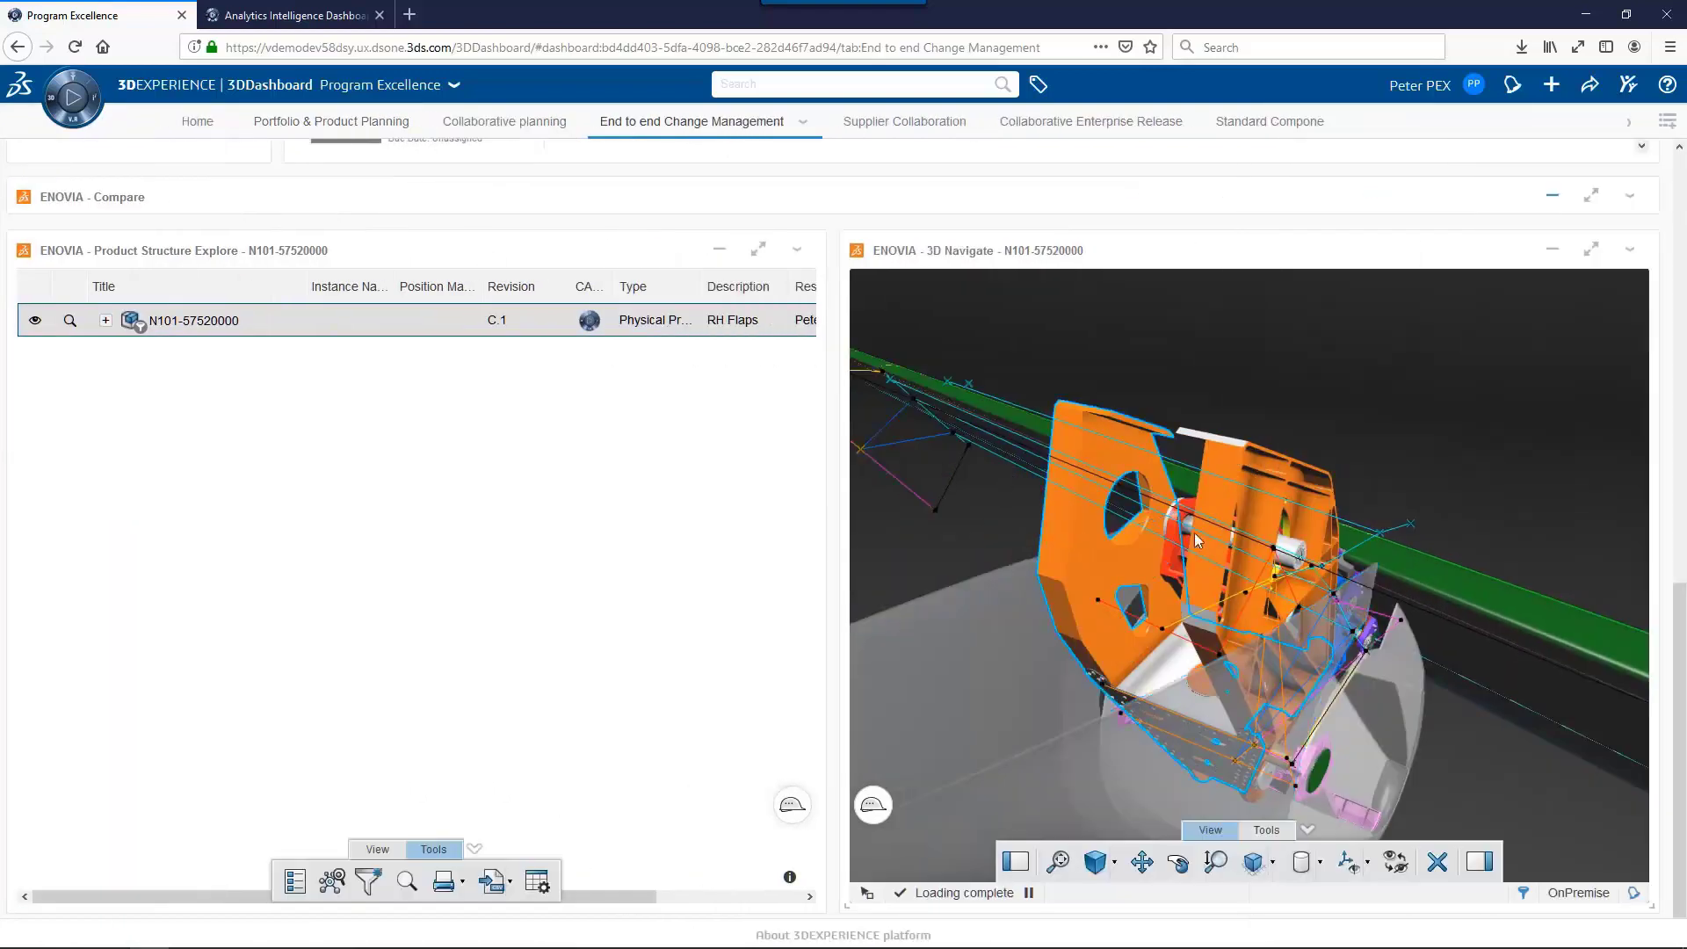
# Open change order CO-0000100 from the change widget and review its change actions with their full names shown.
pyautogui.moveTo(1674, 710); pyautogui.dragTo(1611, 239)
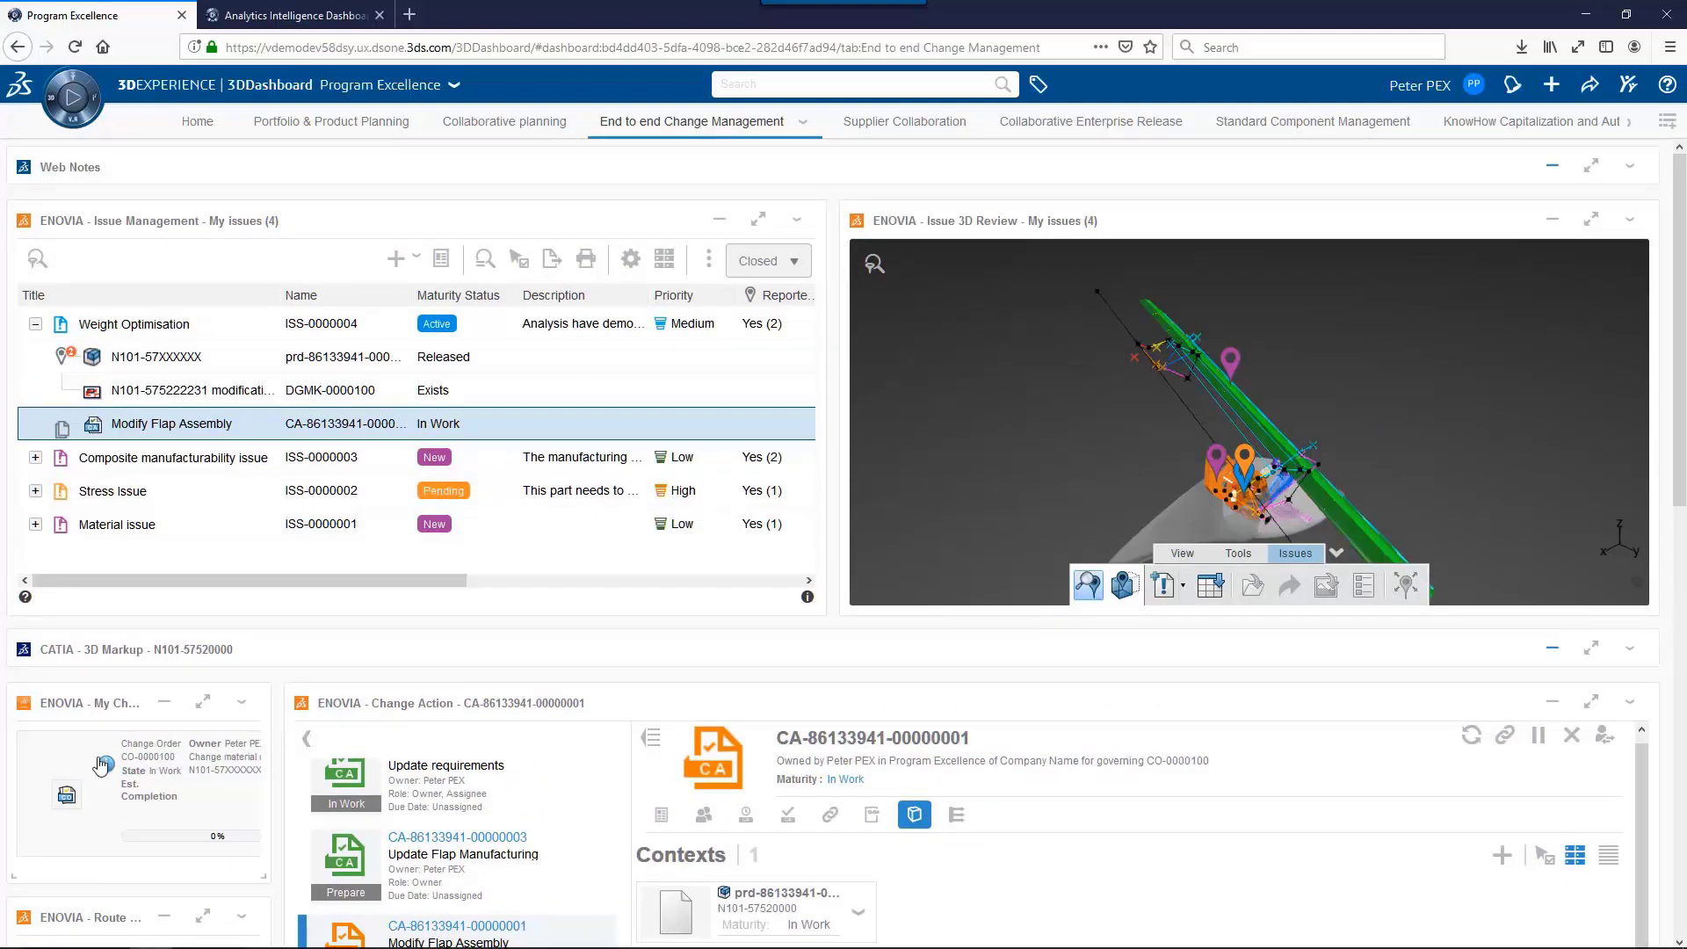
pyautogui.click(68, 799)
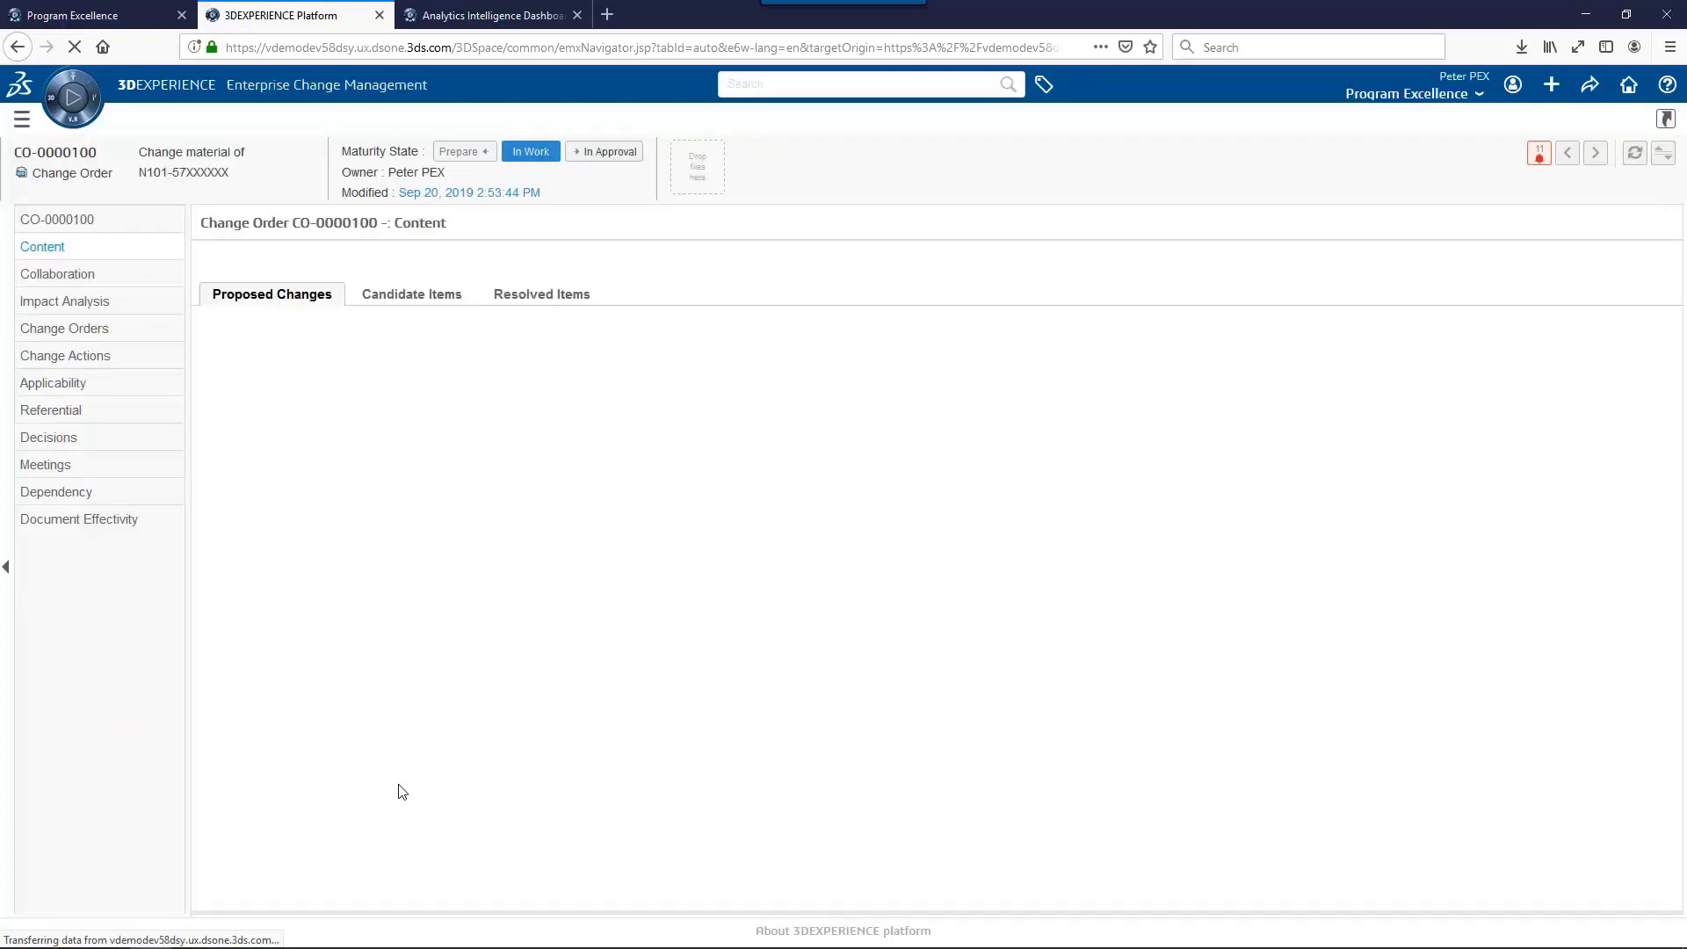
pyautogui.click(60, 362)
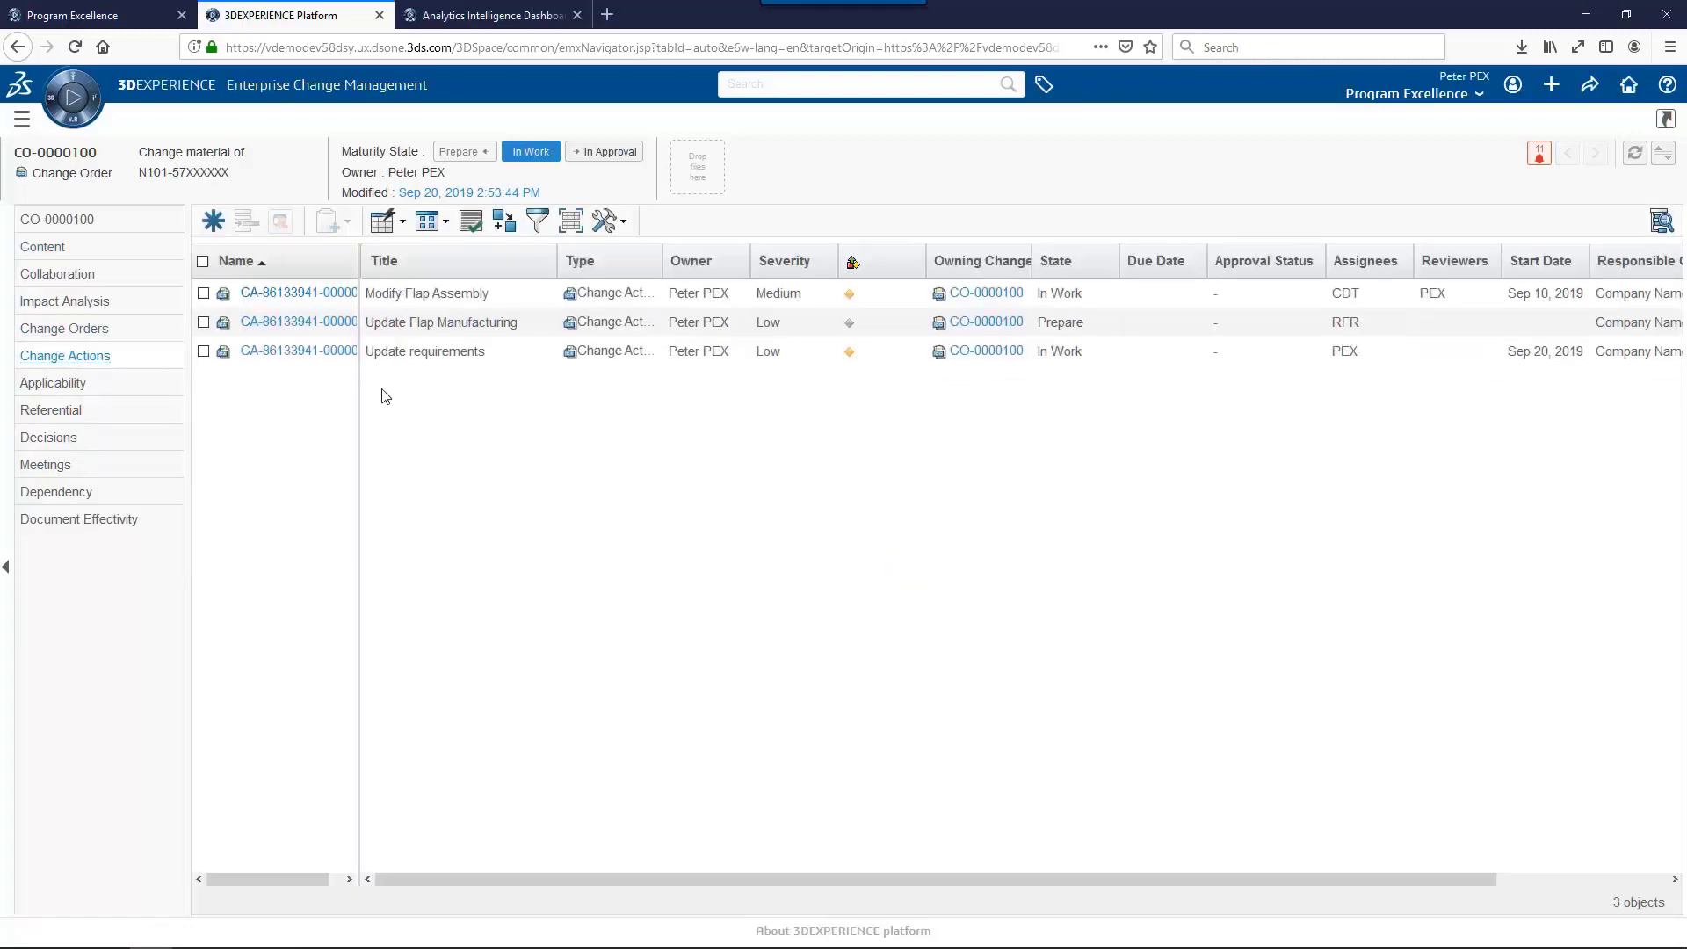
pyautogui.moveTo(407, 436); pyautogui.dragTo(409, 436)
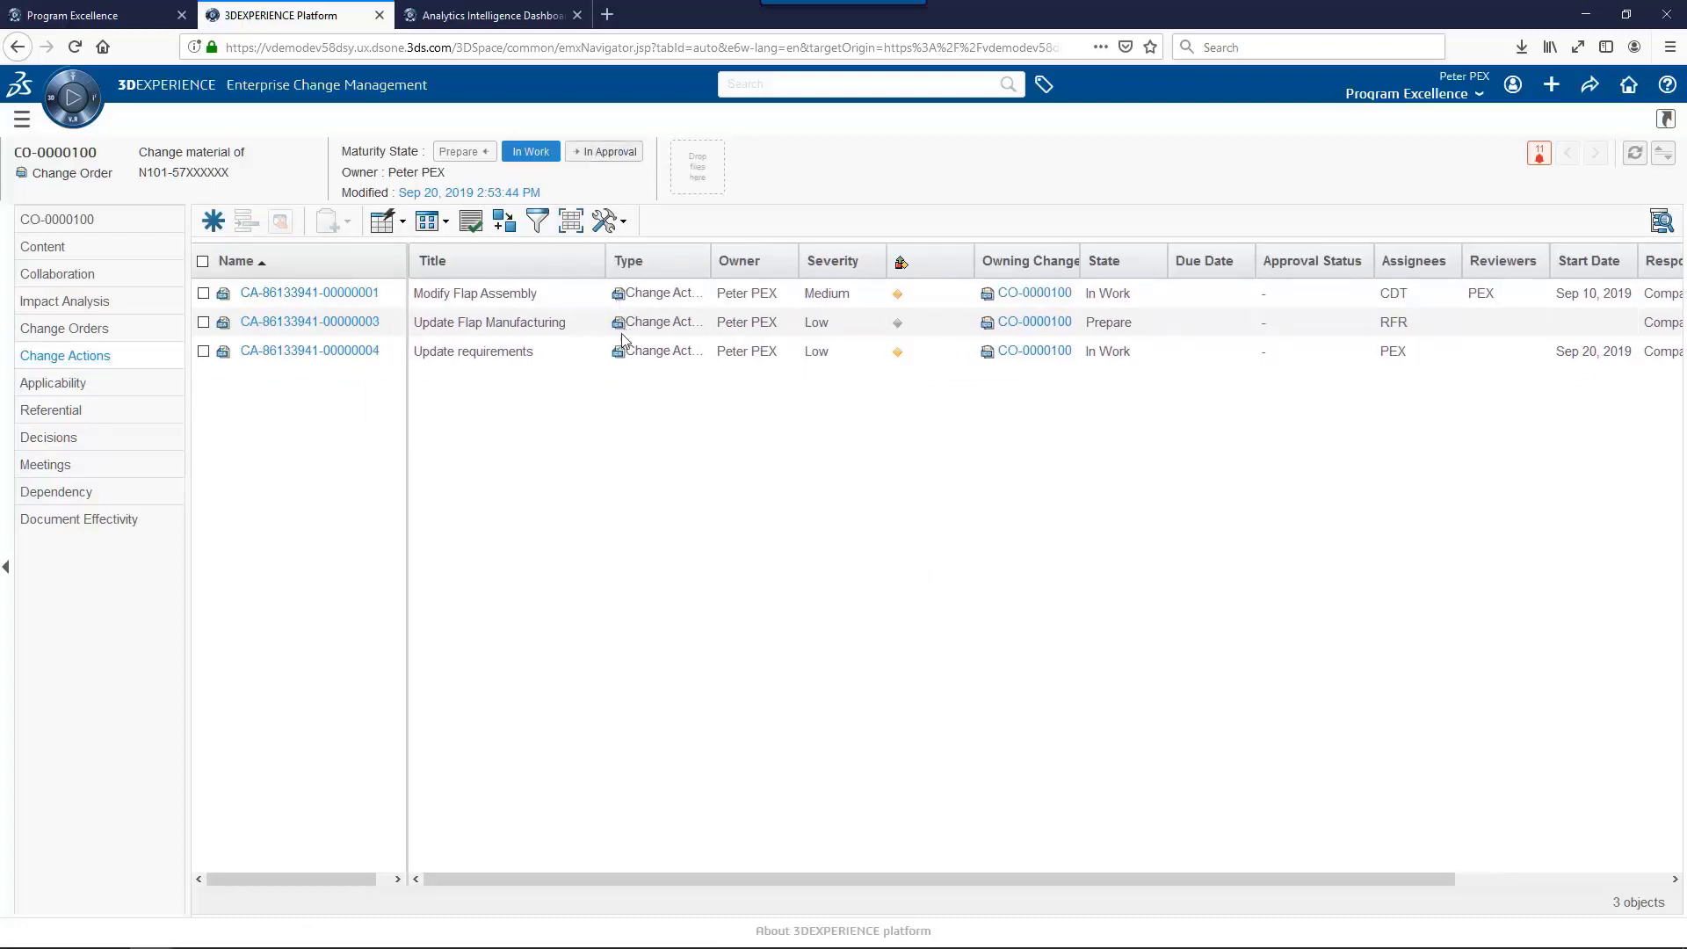
# Return to the dashboard's Supplier Collaboration page and set the Collaborative Tasks context to N101_Supplier1.
pyautogui.click(124, 19)
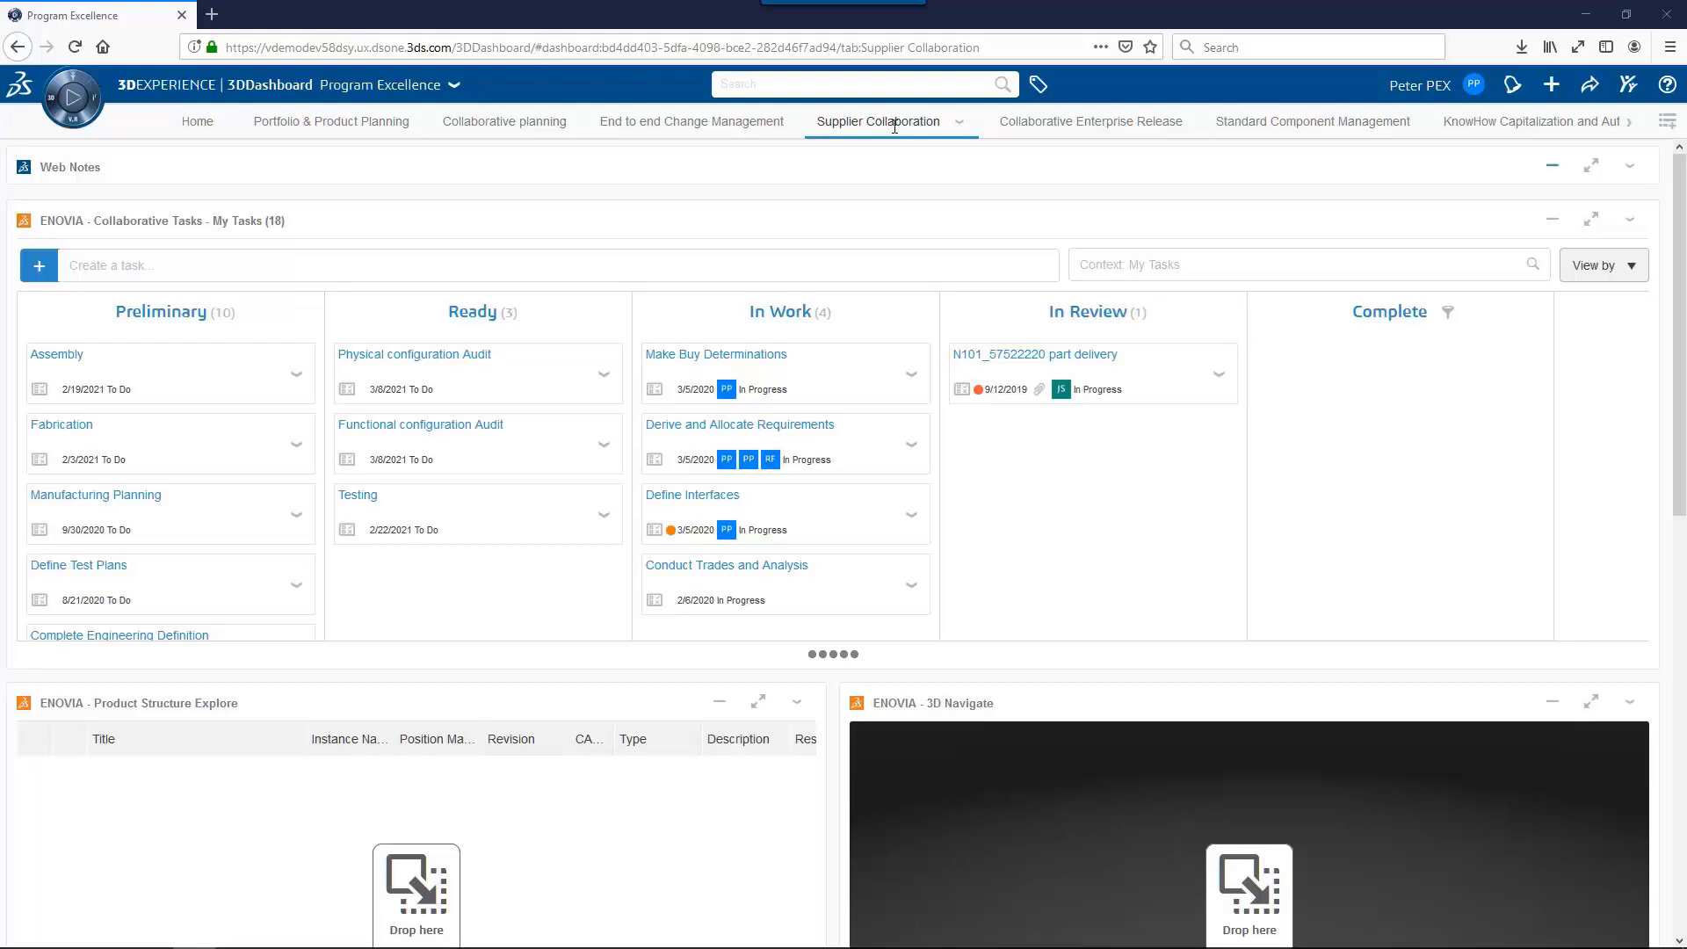
pyautogui.click(1174, 270)
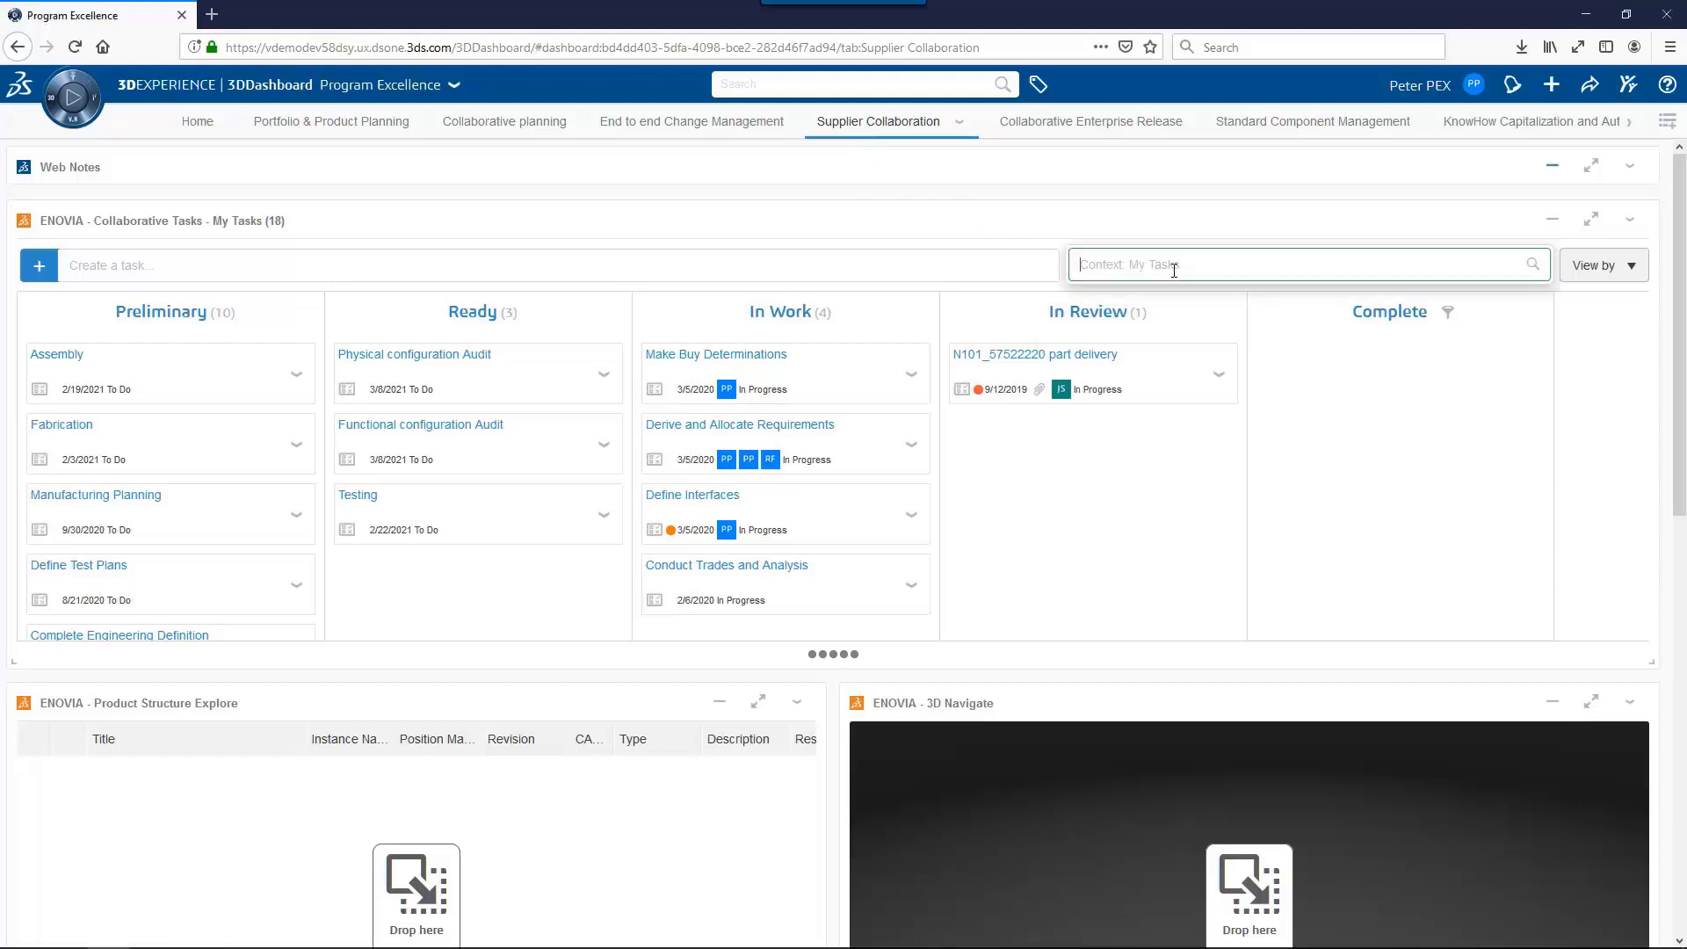
pyautogui.write('Supplier')
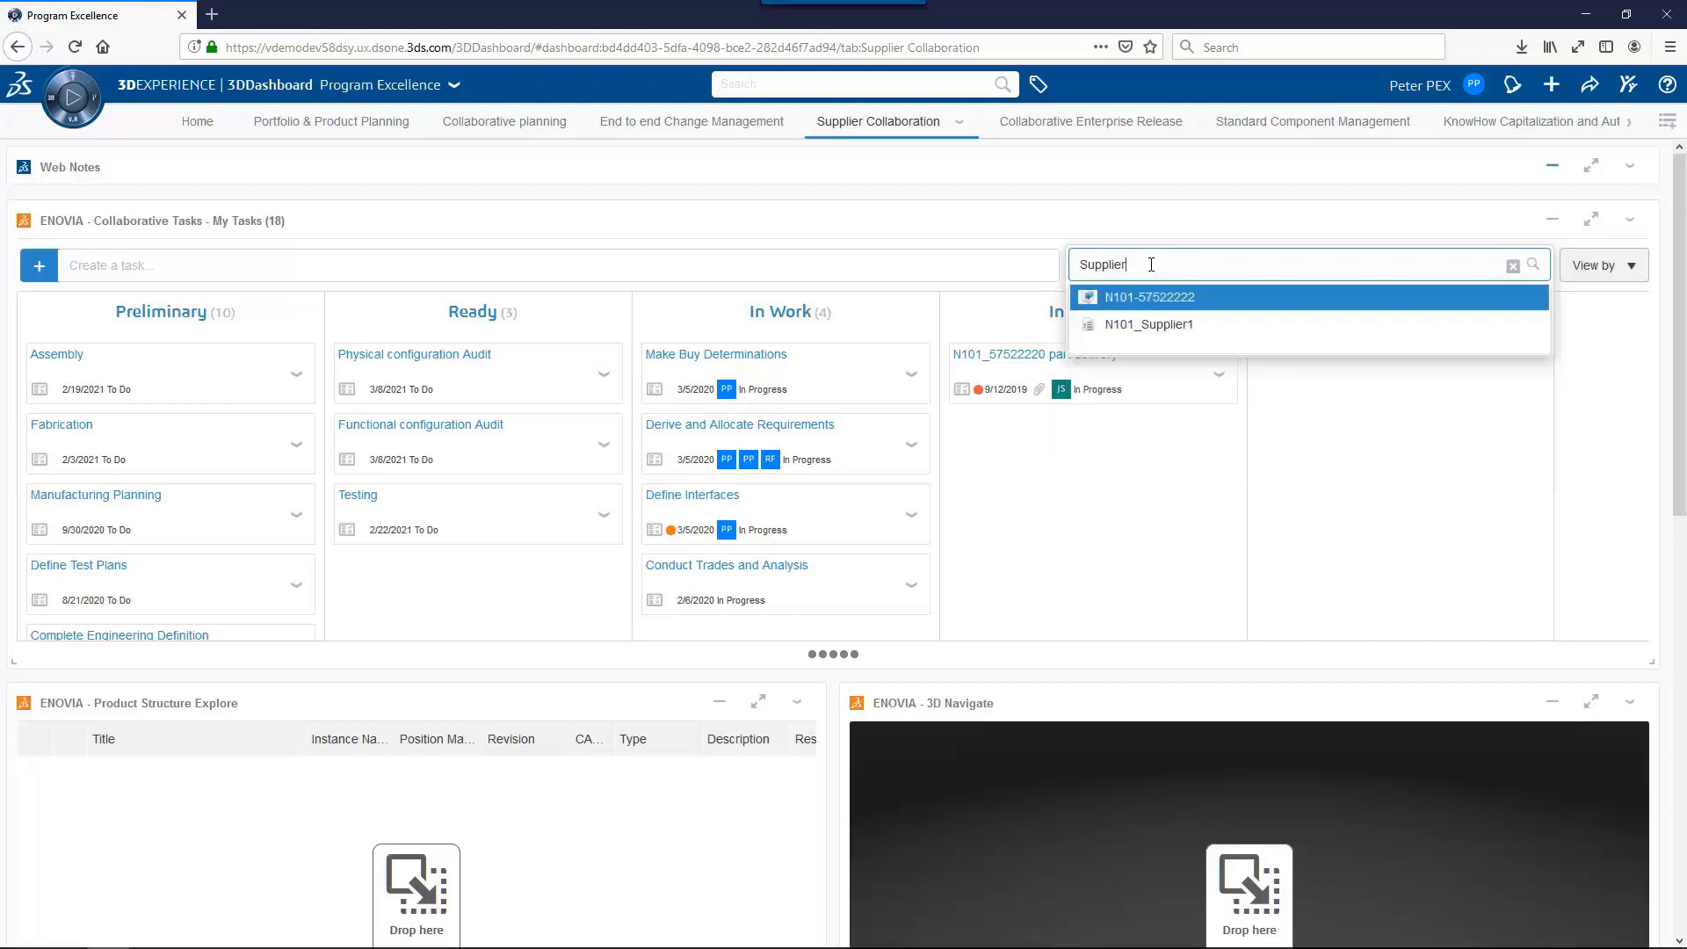
pyautogui.click(1176, 332)
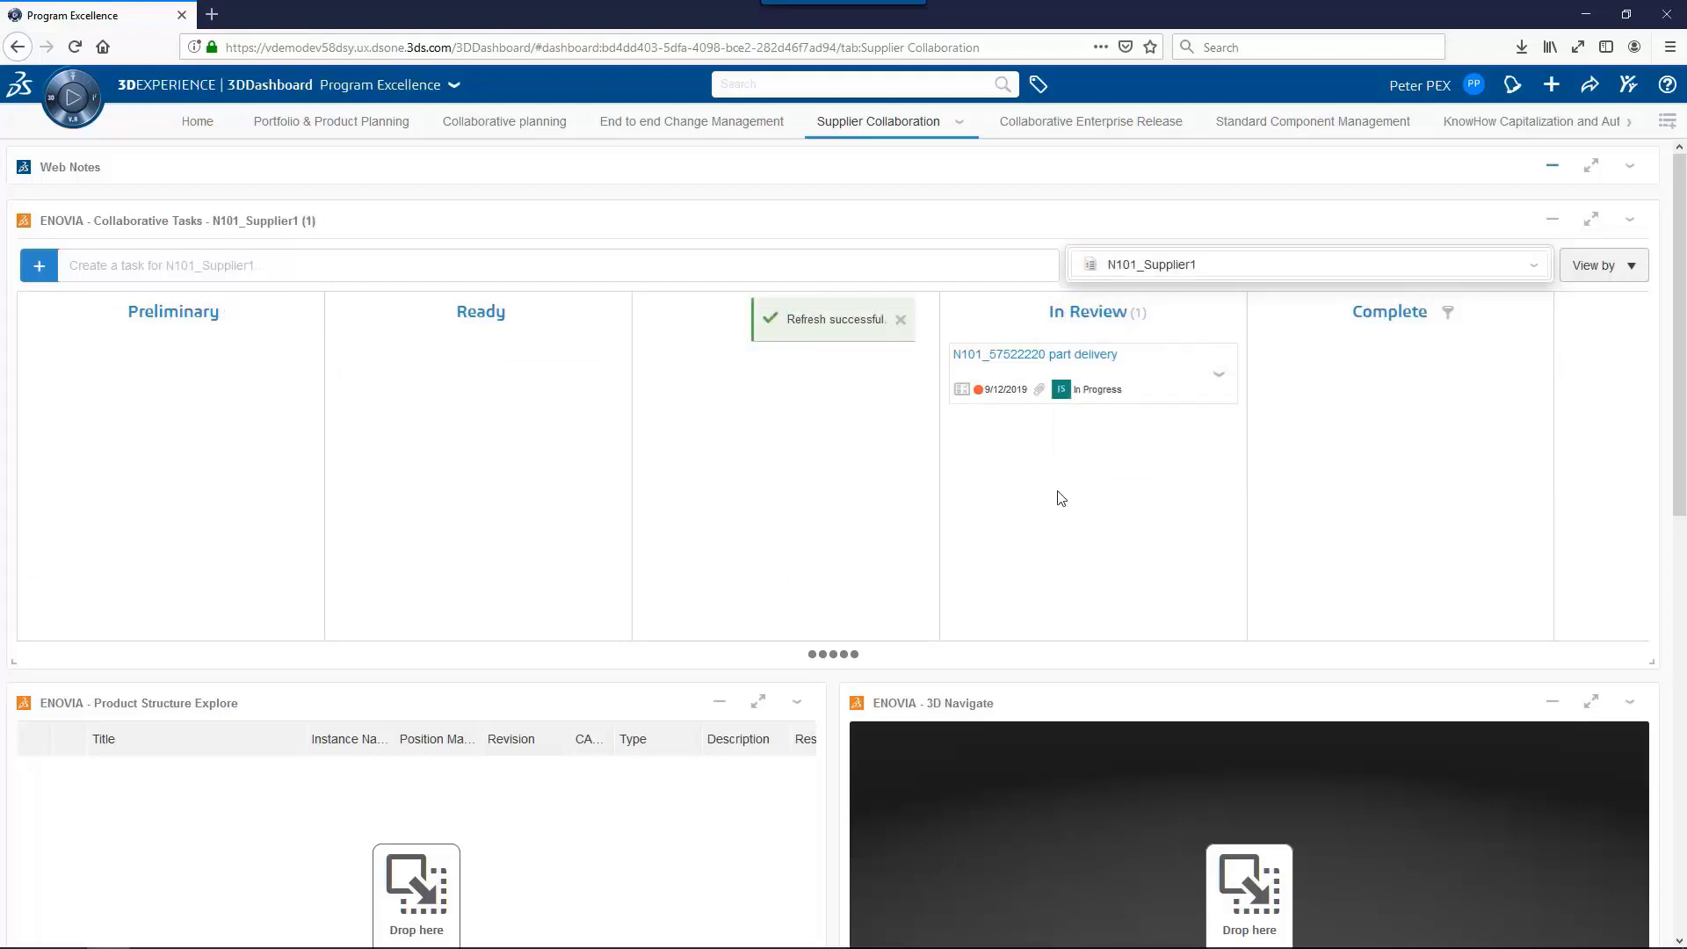
pyautogui.click(1063, 361)
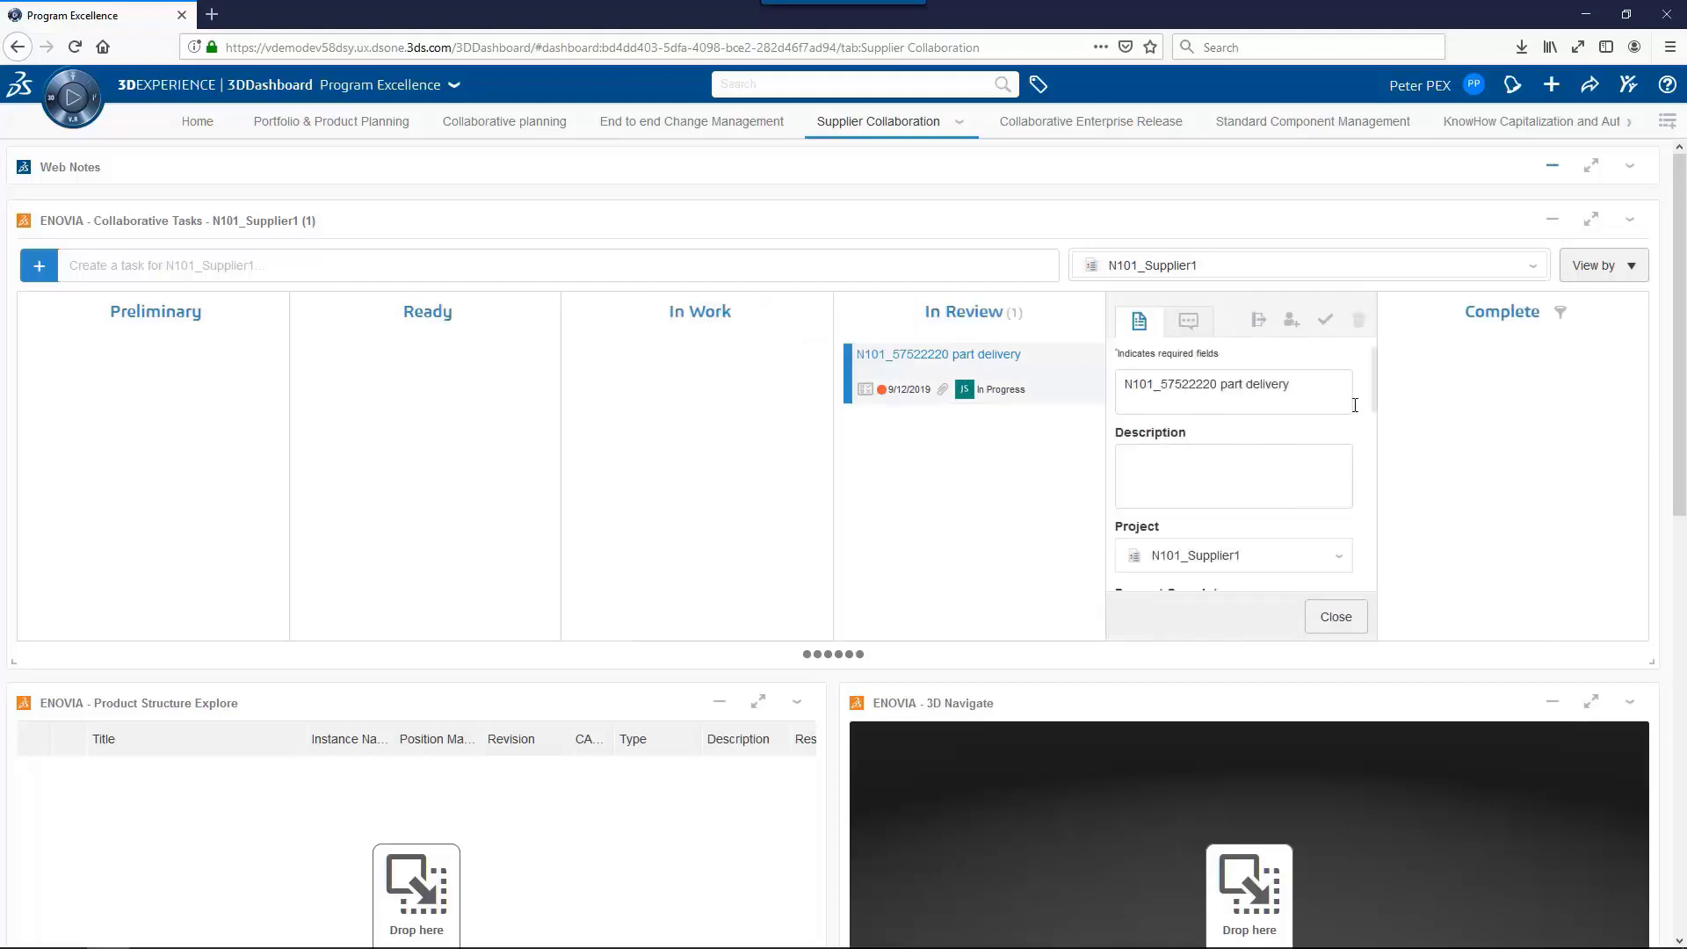
pyautogui.moveTo(1374, 388); pyautogui.dragTo(1372, 516)
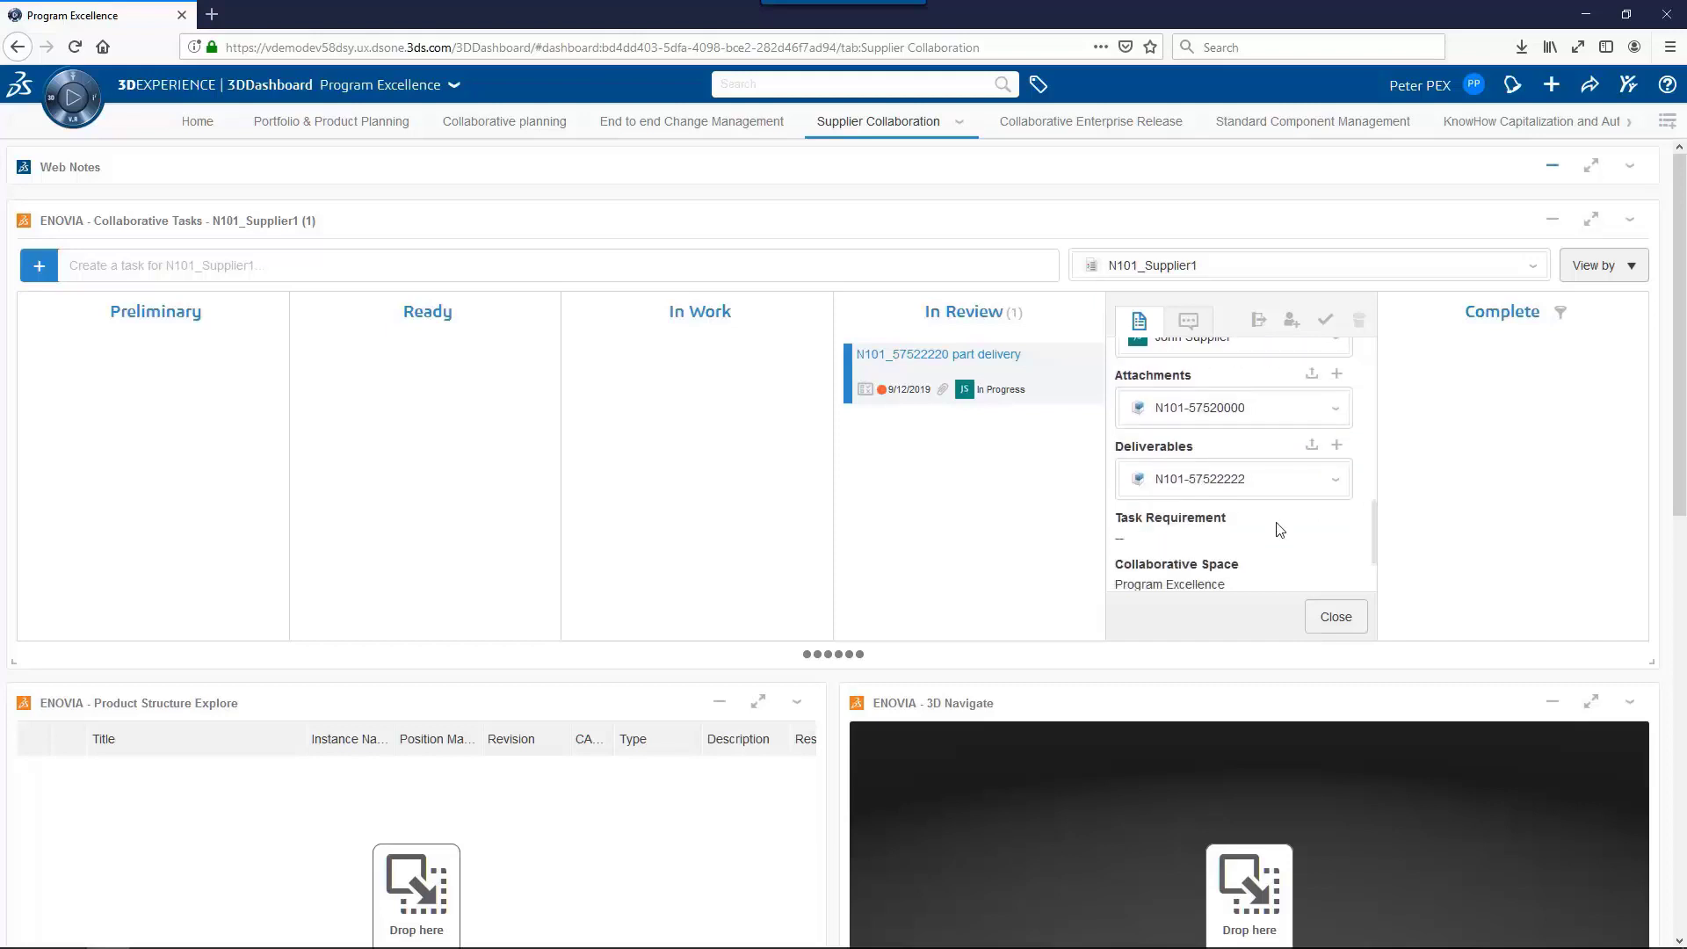
pyautogui.moveTo(1143, 422); pyautogui.dragTo(1110, 768)
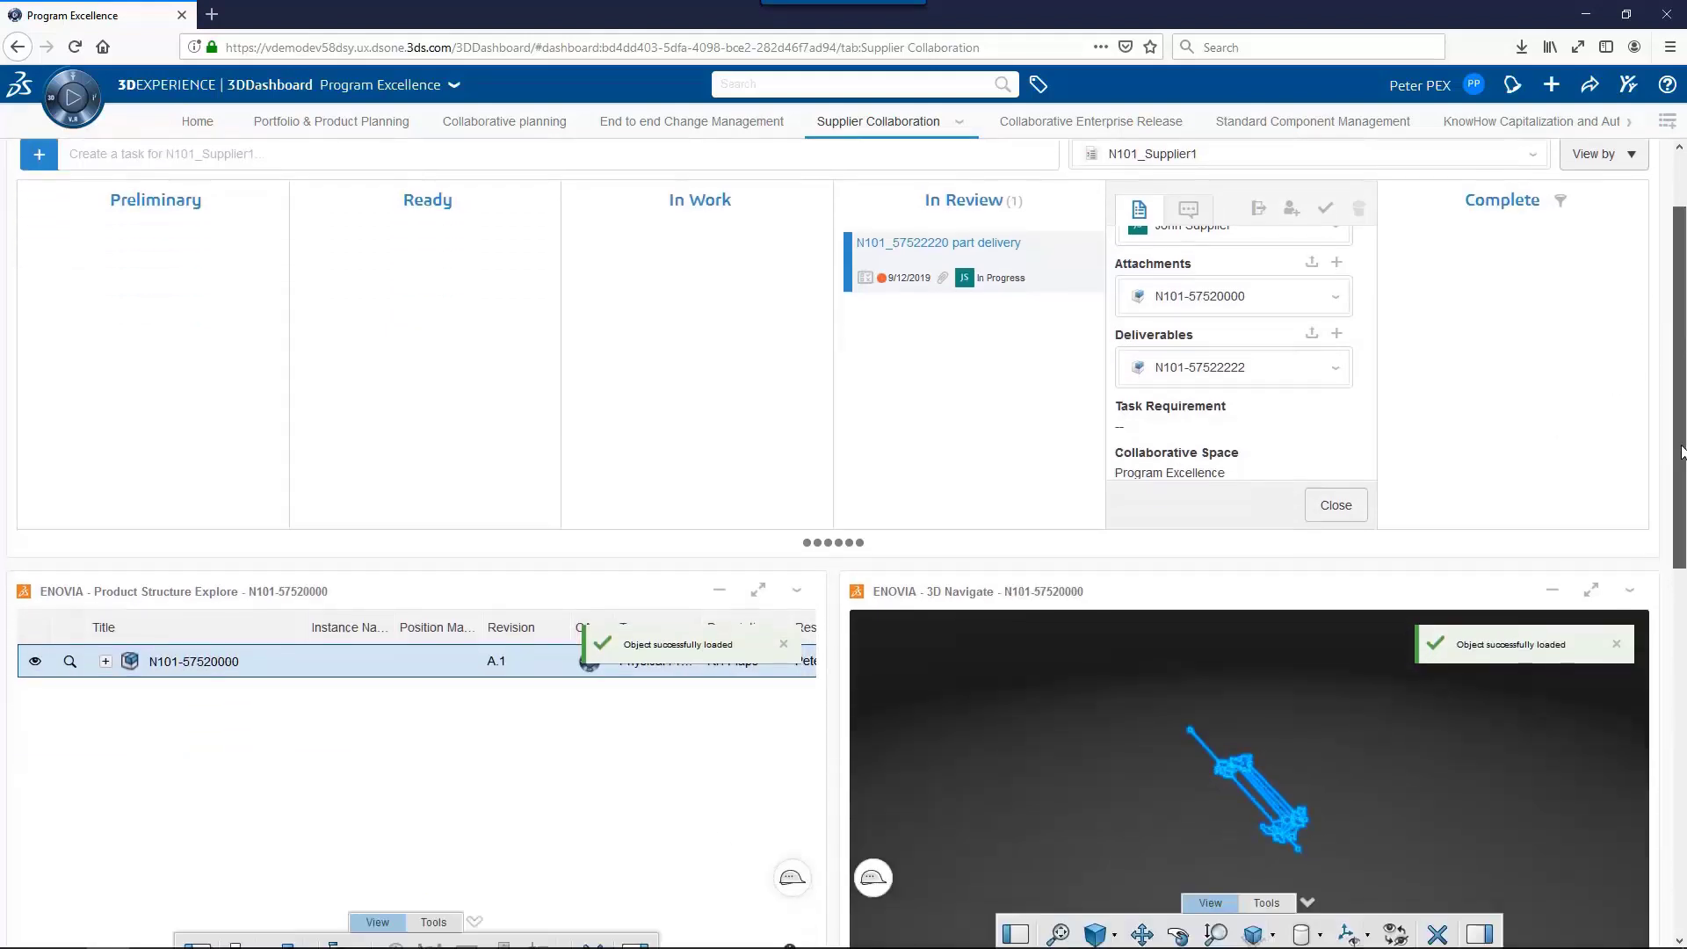
pyautogui.moveTo(1679, 386); pyautogui.dragTo(1679, 497)
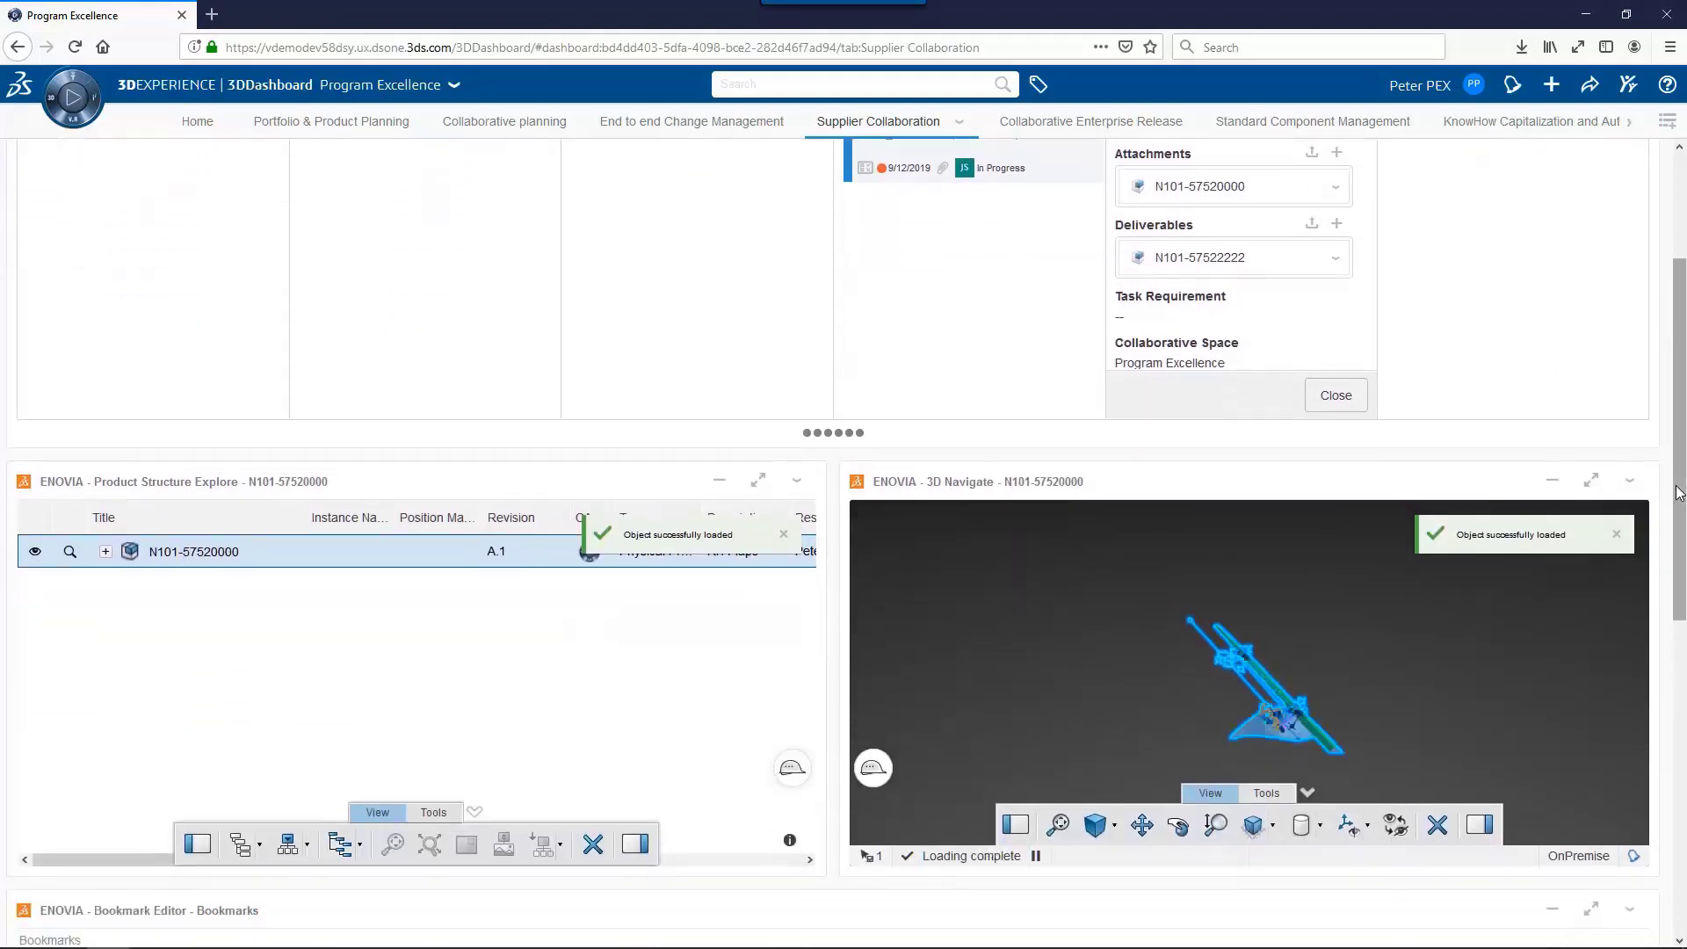
pyautogui.click(1392, 743)
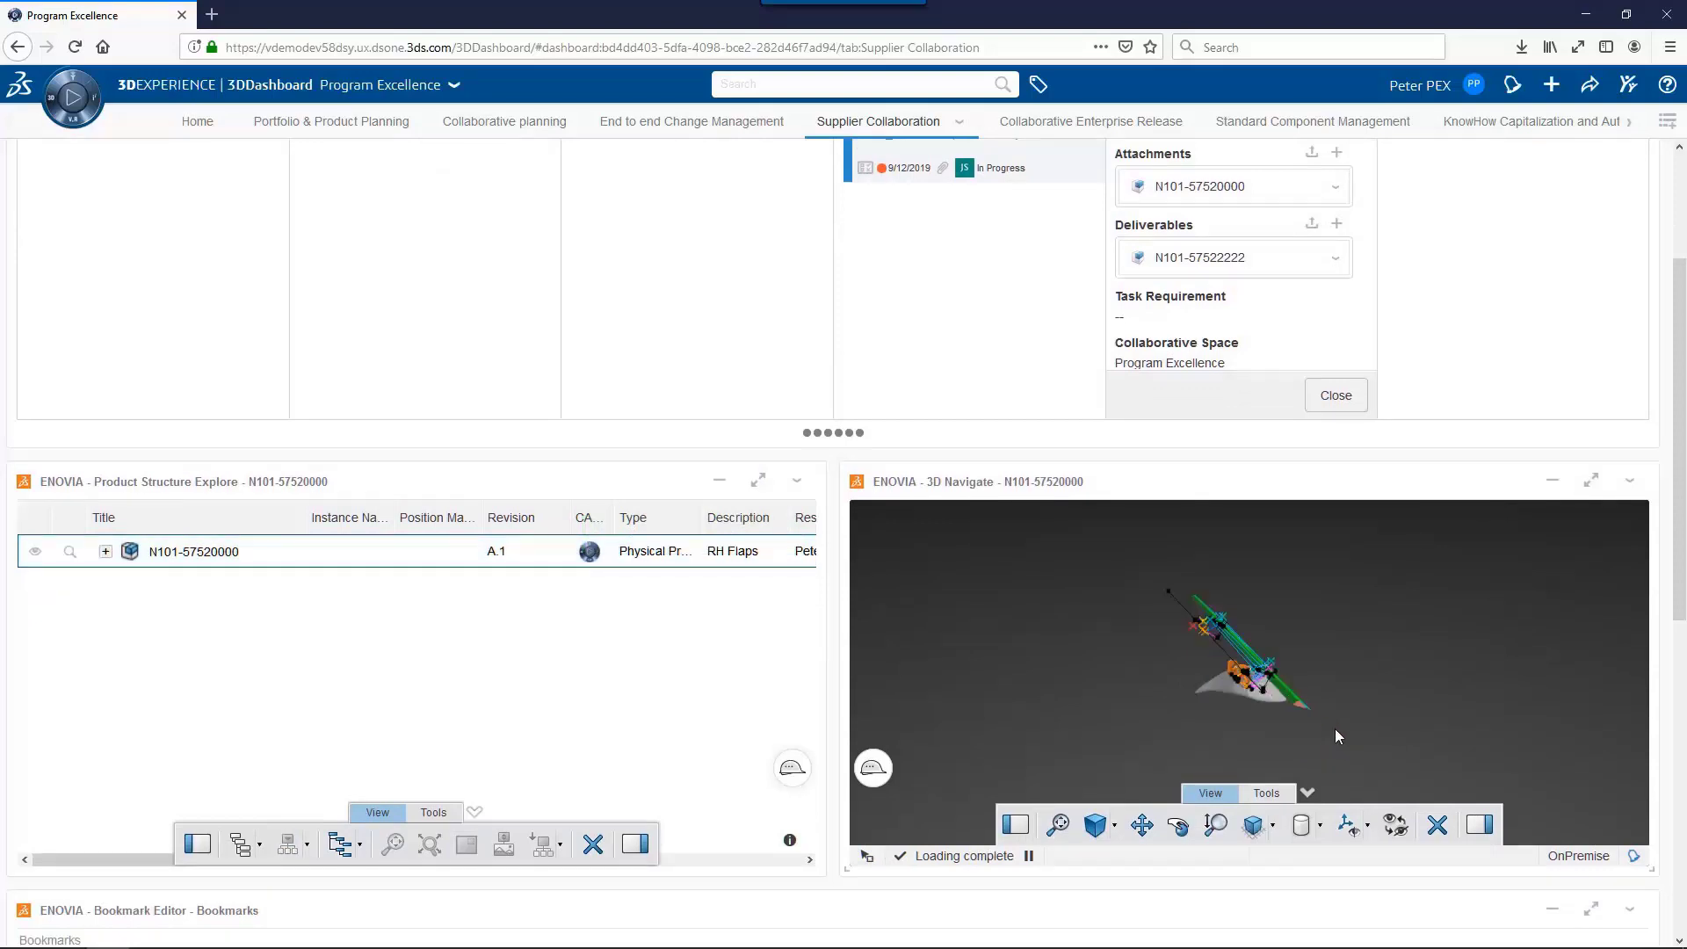
pyautogui.scroll(3, 1325, 662)
pyautogui.scroll(5, 1319, 563)
pyautogui.scroll(-3, 1320, 579)
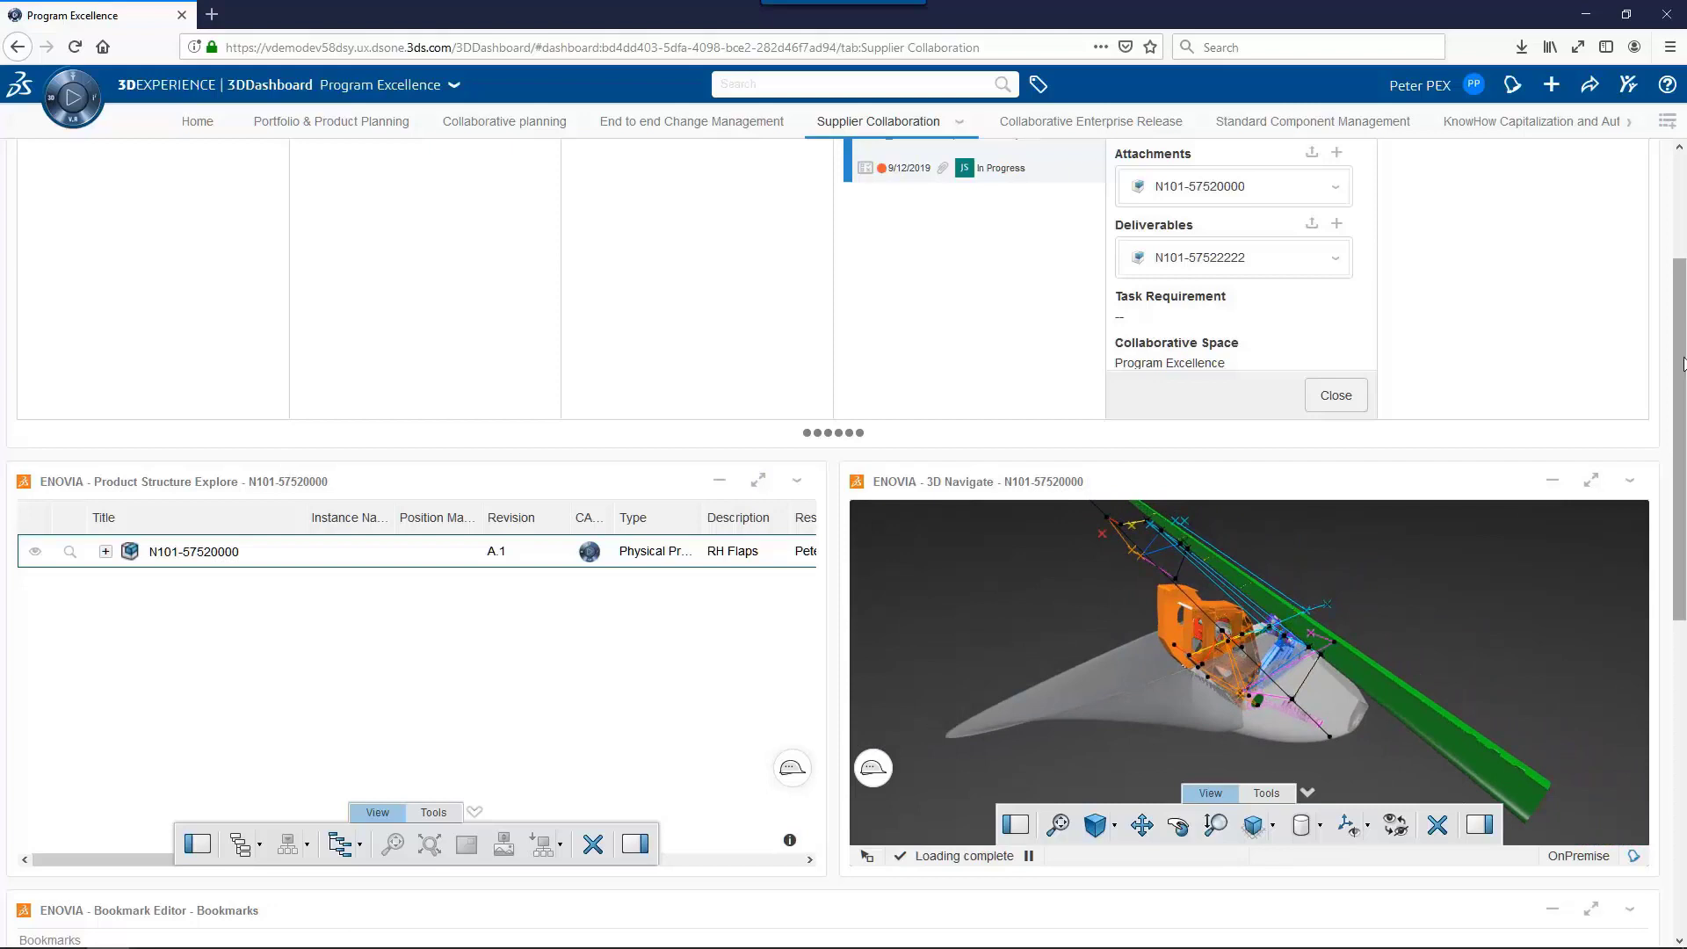
pyautogui.scroll(2, 1682, 363)
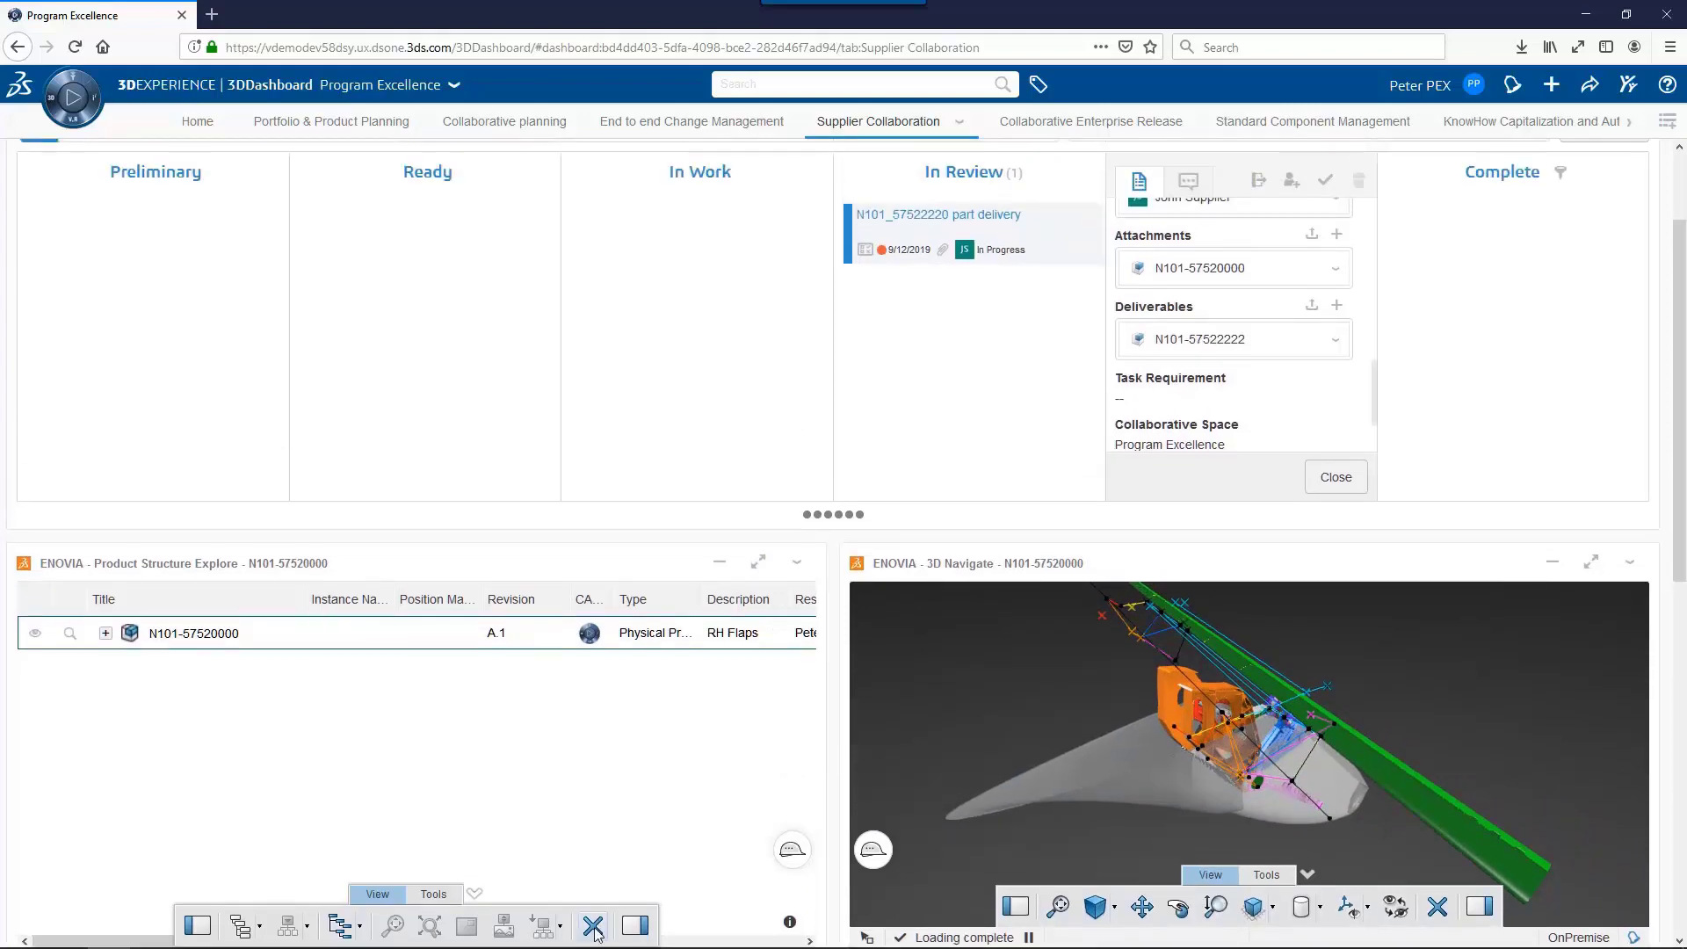
pyautogui.click(593, 927)
pyautogui.moveTo(1190, 341); pyautogui.dragTo(550, 729)
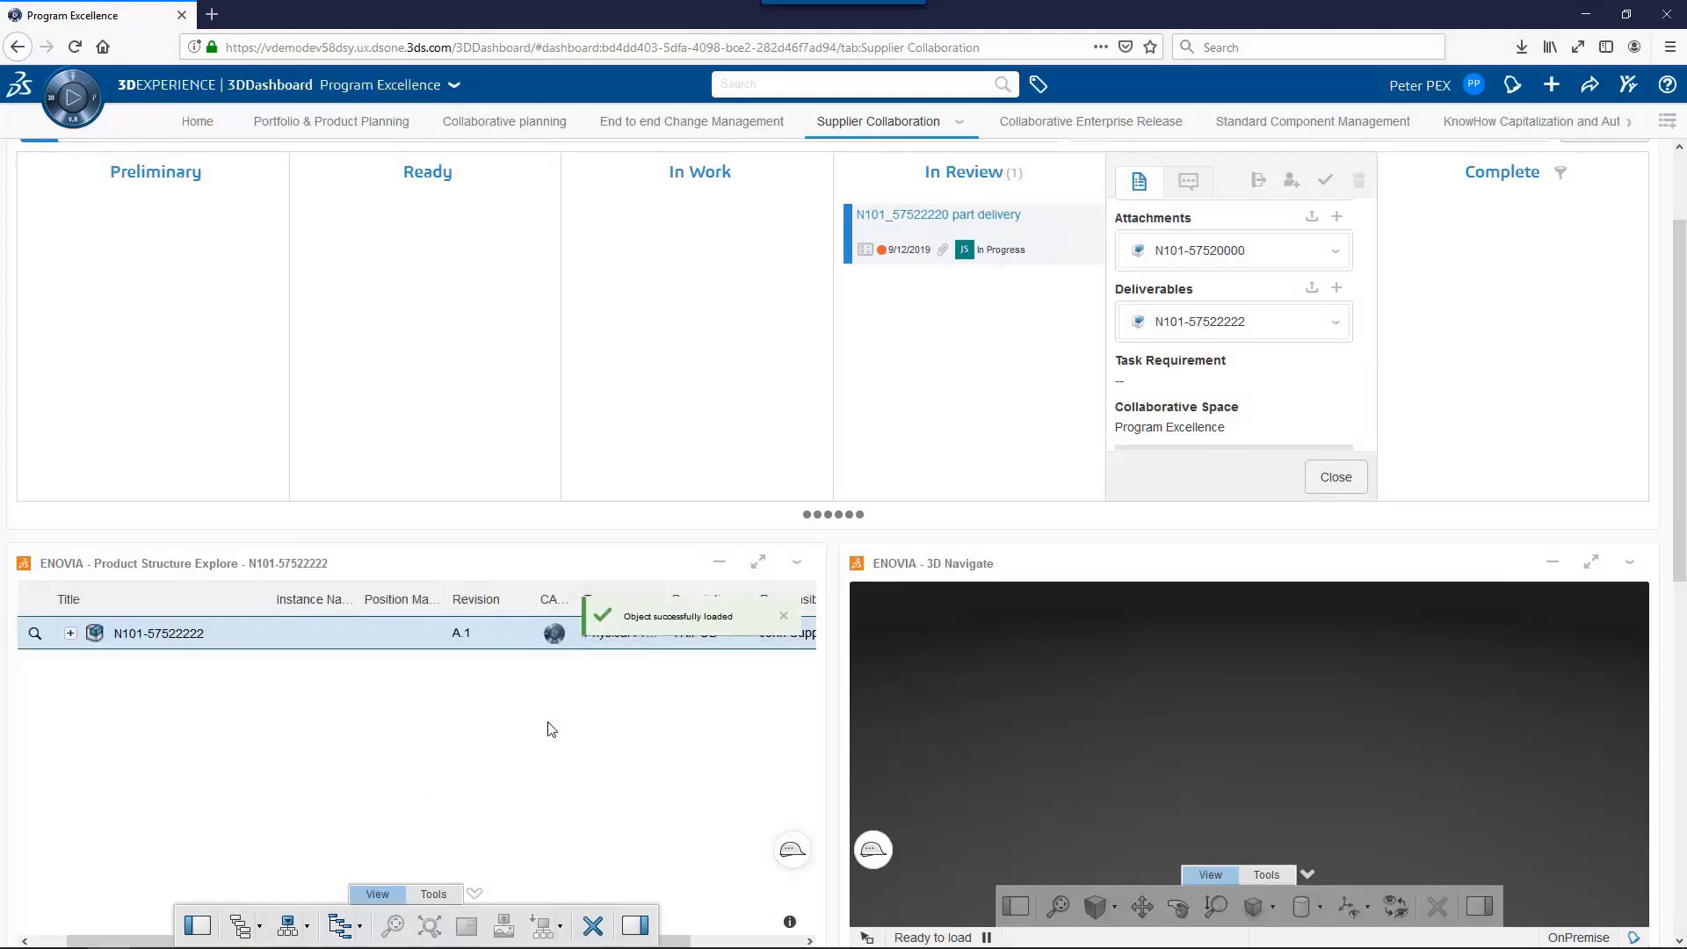
pyautogui.click(1326, 787)
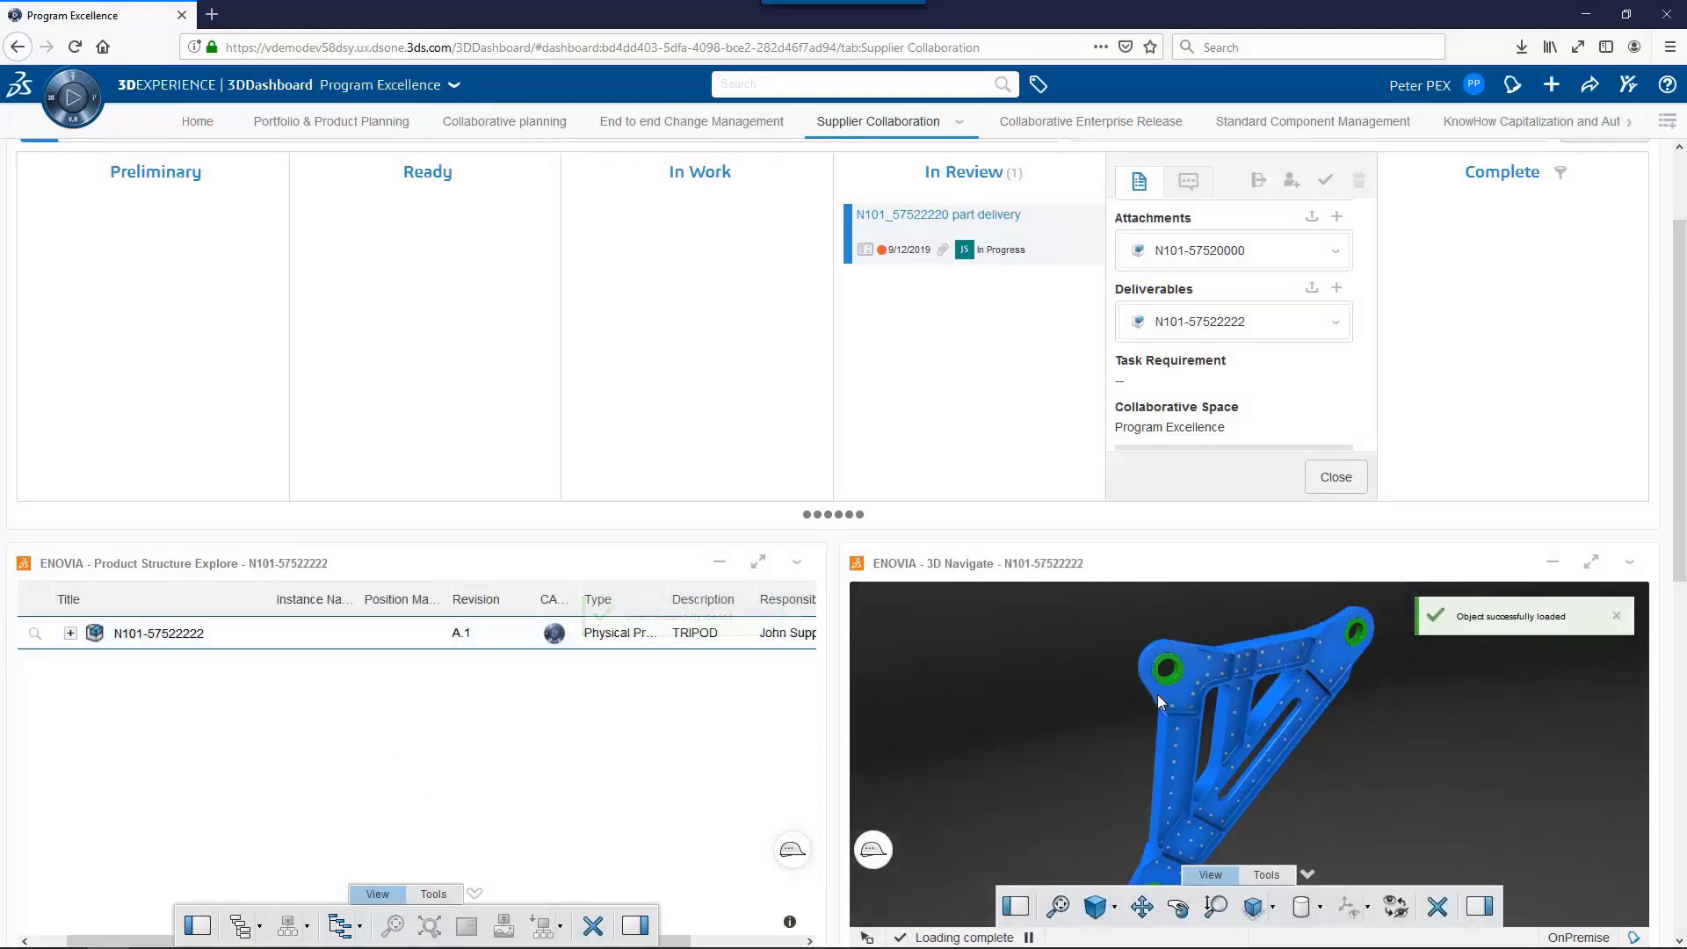
pyautogui.click(1263, 876)
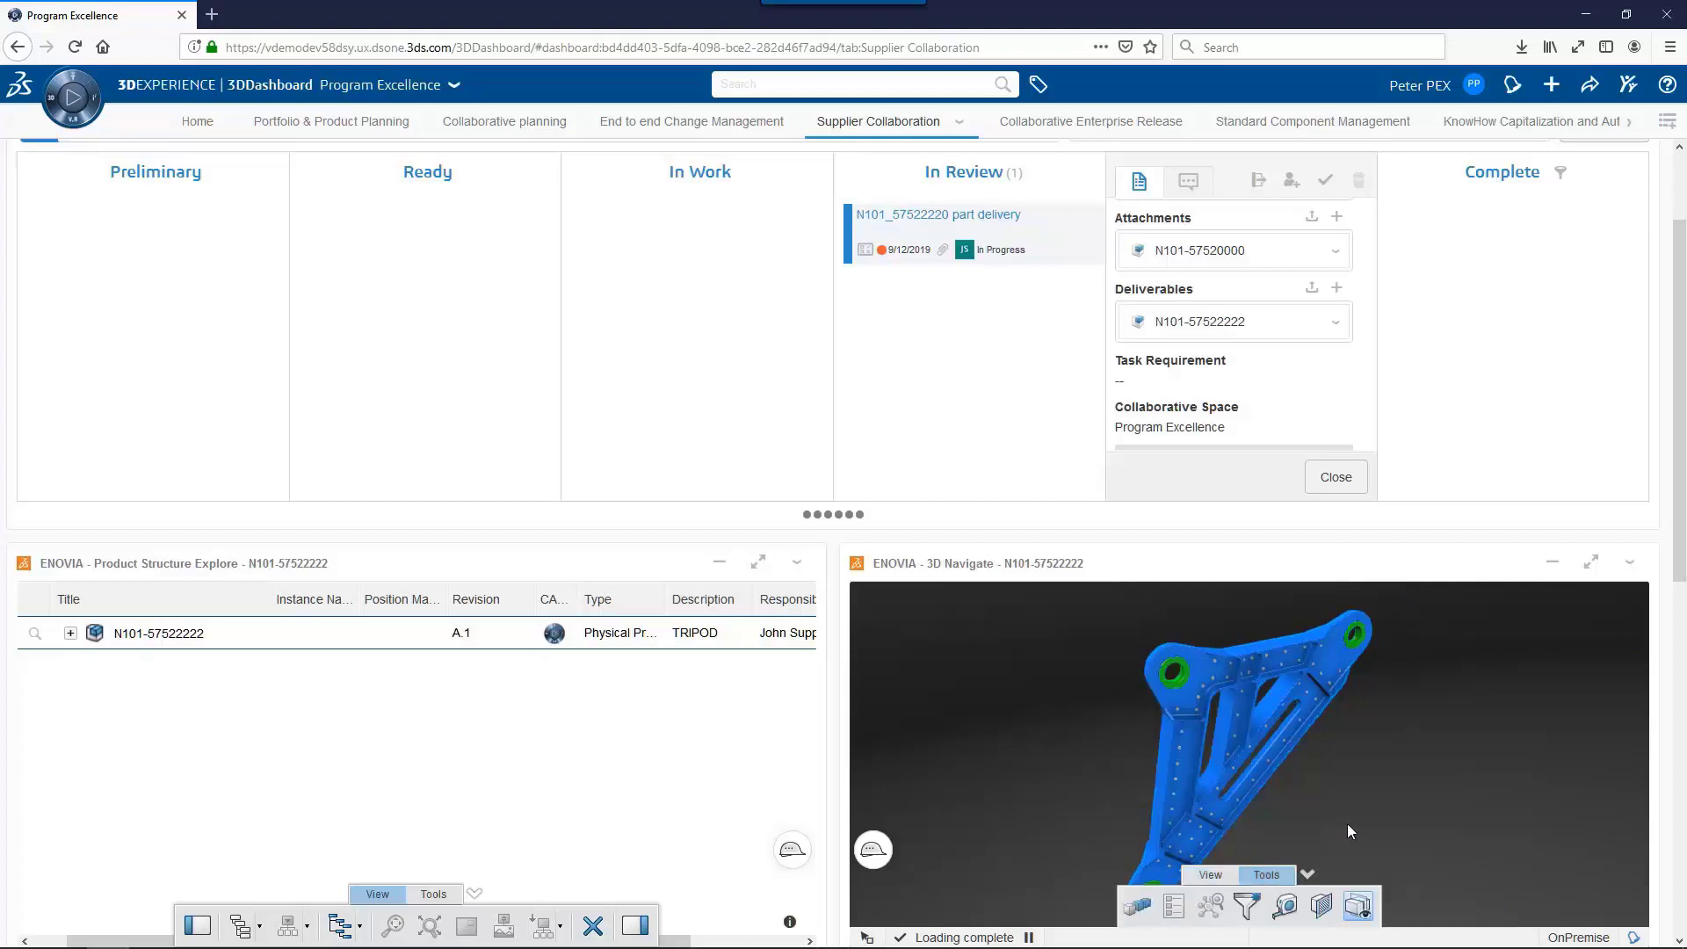
pyautogui.click(1218, 877)
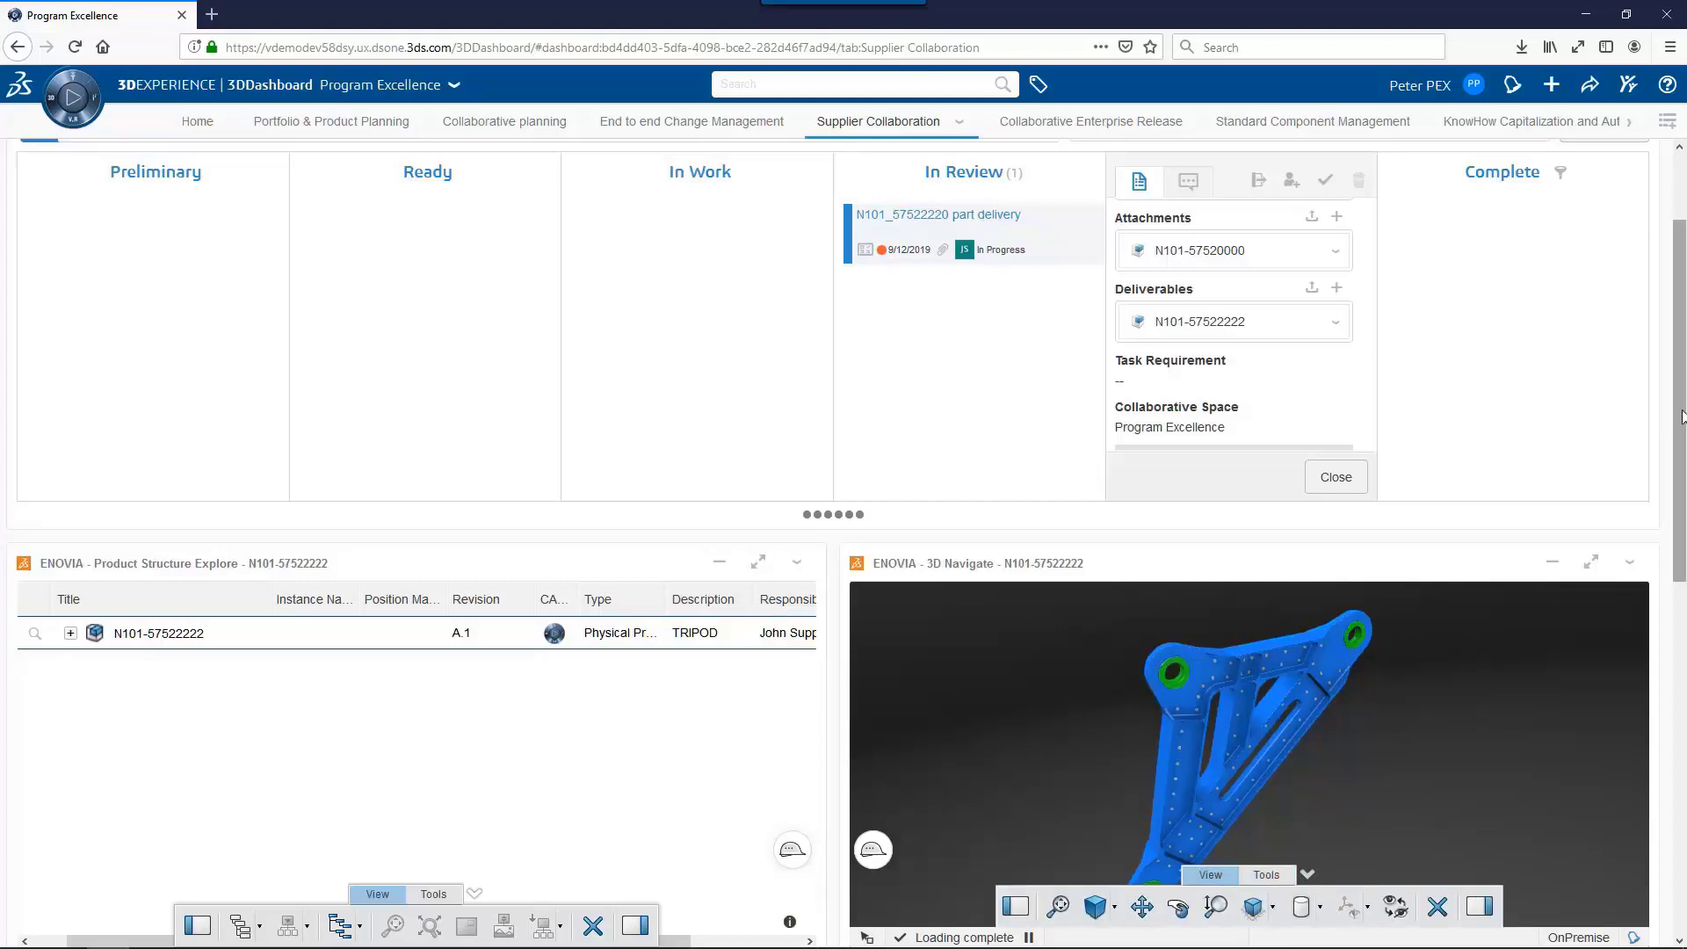
# Review the access permissions of the Supplier1 Collaborative Space bookmark in the Bookmark Editor, leaving them unsaved.
pyautogui.moveTo(1682, 416); pyautogui.dragTo(1648, 786)
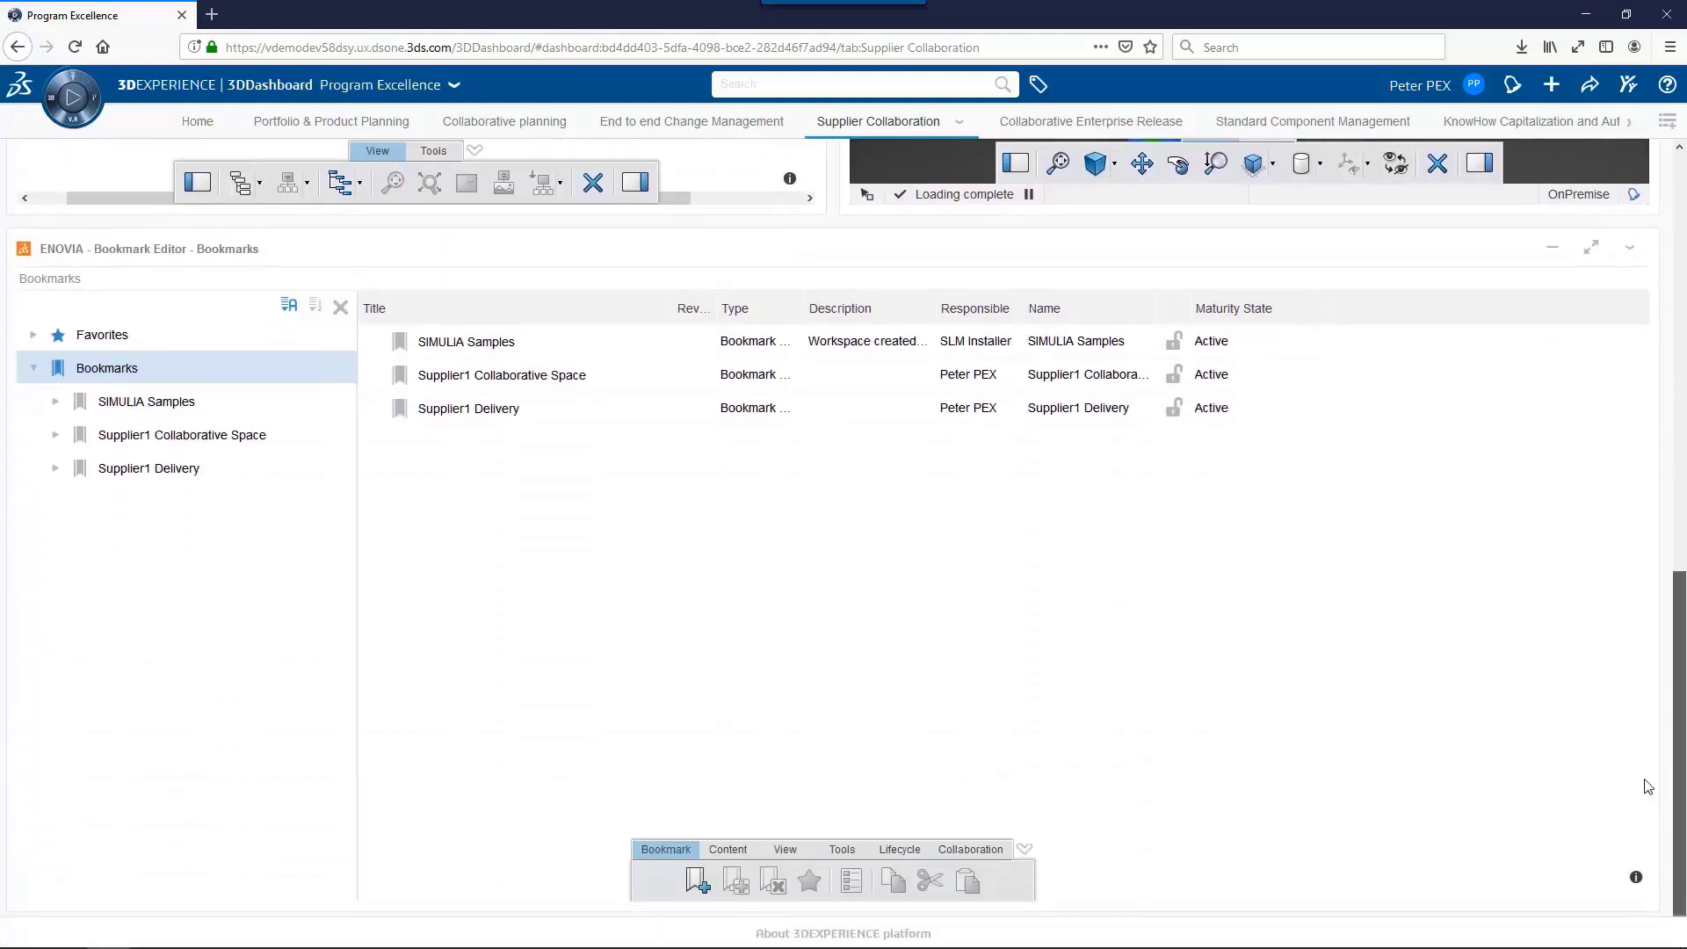
pyautogui.click(182, 435)
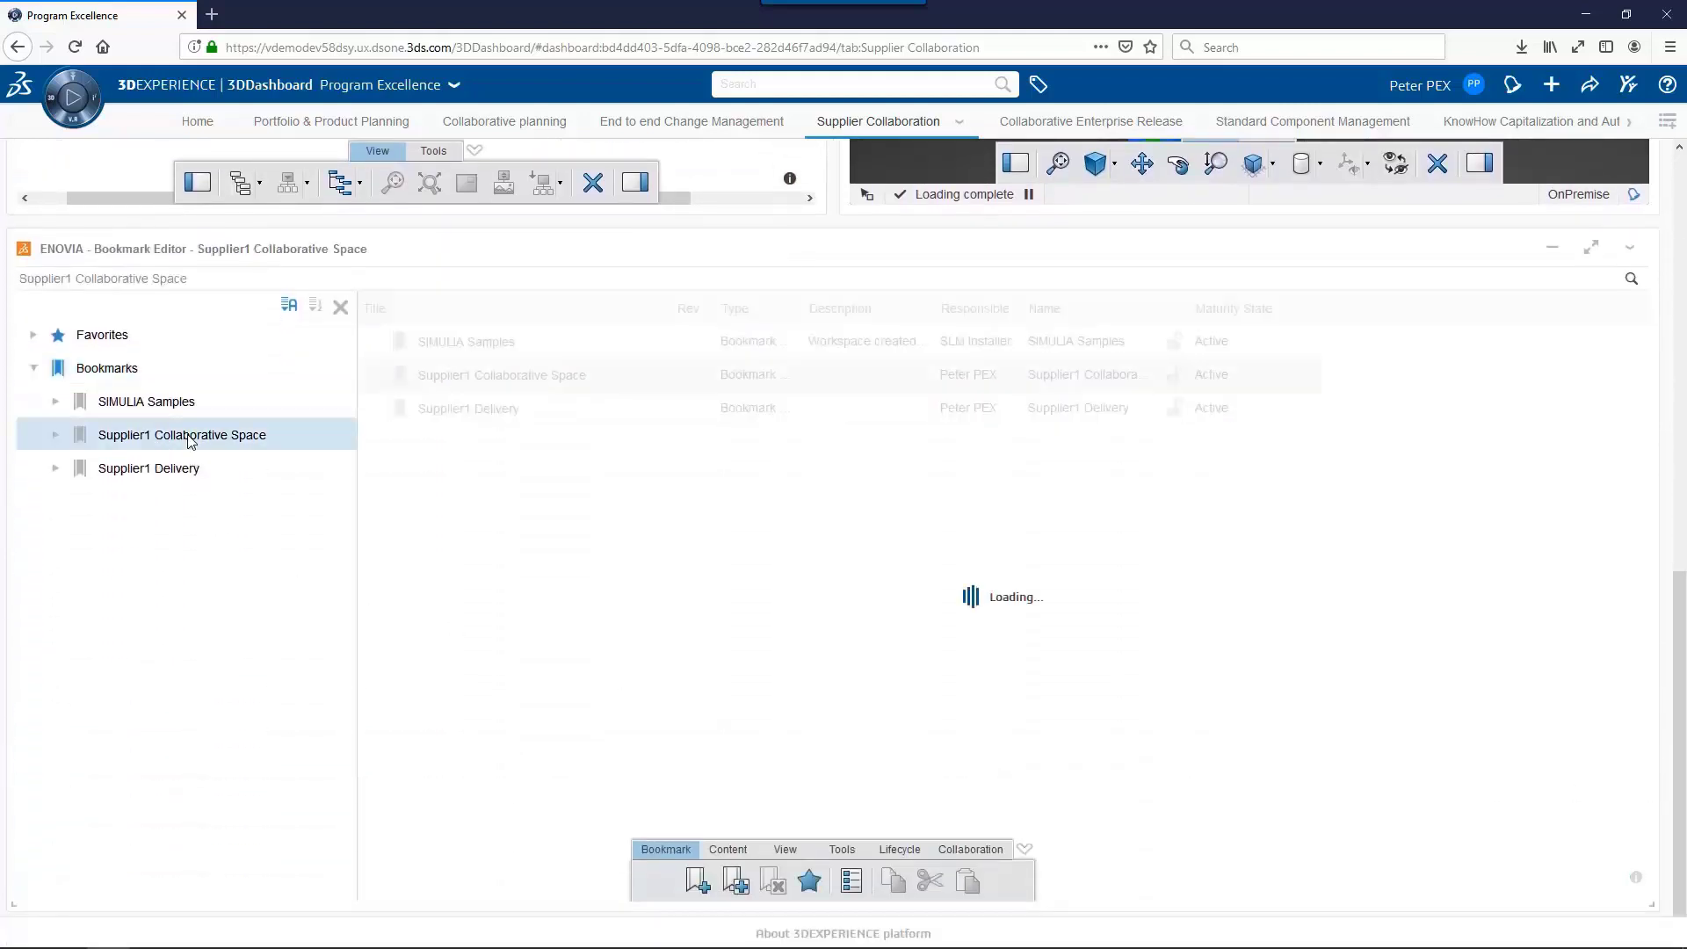
pyautogui.rightClick(189, 441)
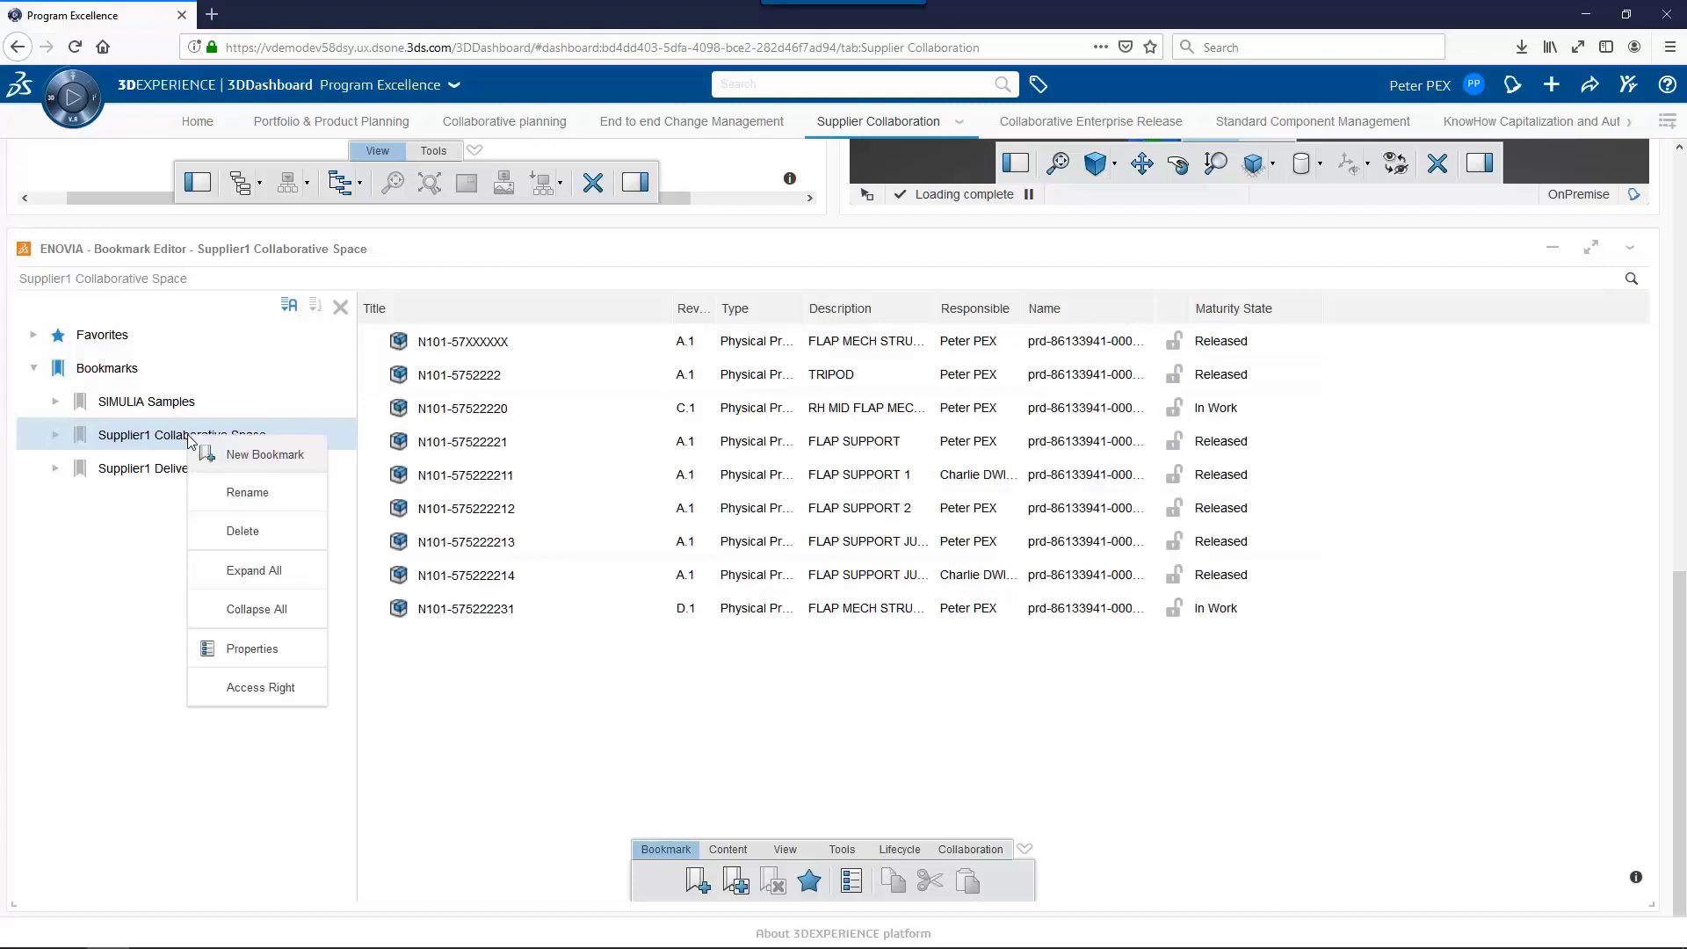
pyautogui.click(260, 688)
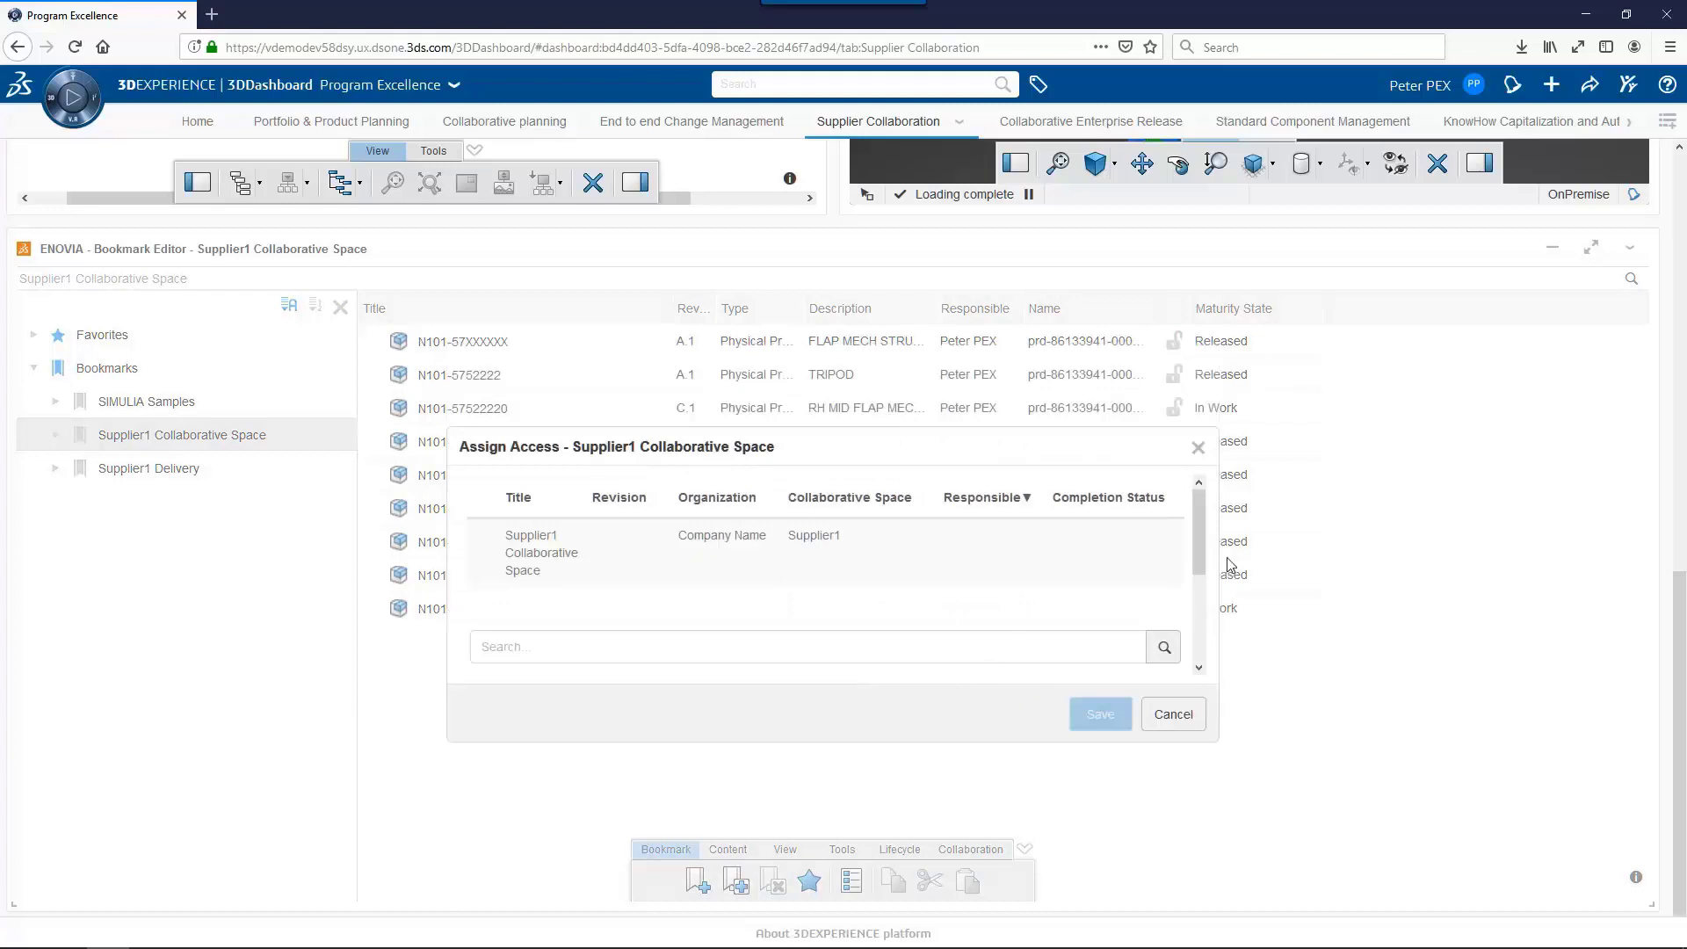
pyautogui.scroll(-2, 1213, 613)
pyautogui.scroll(-1, 1212, 612)
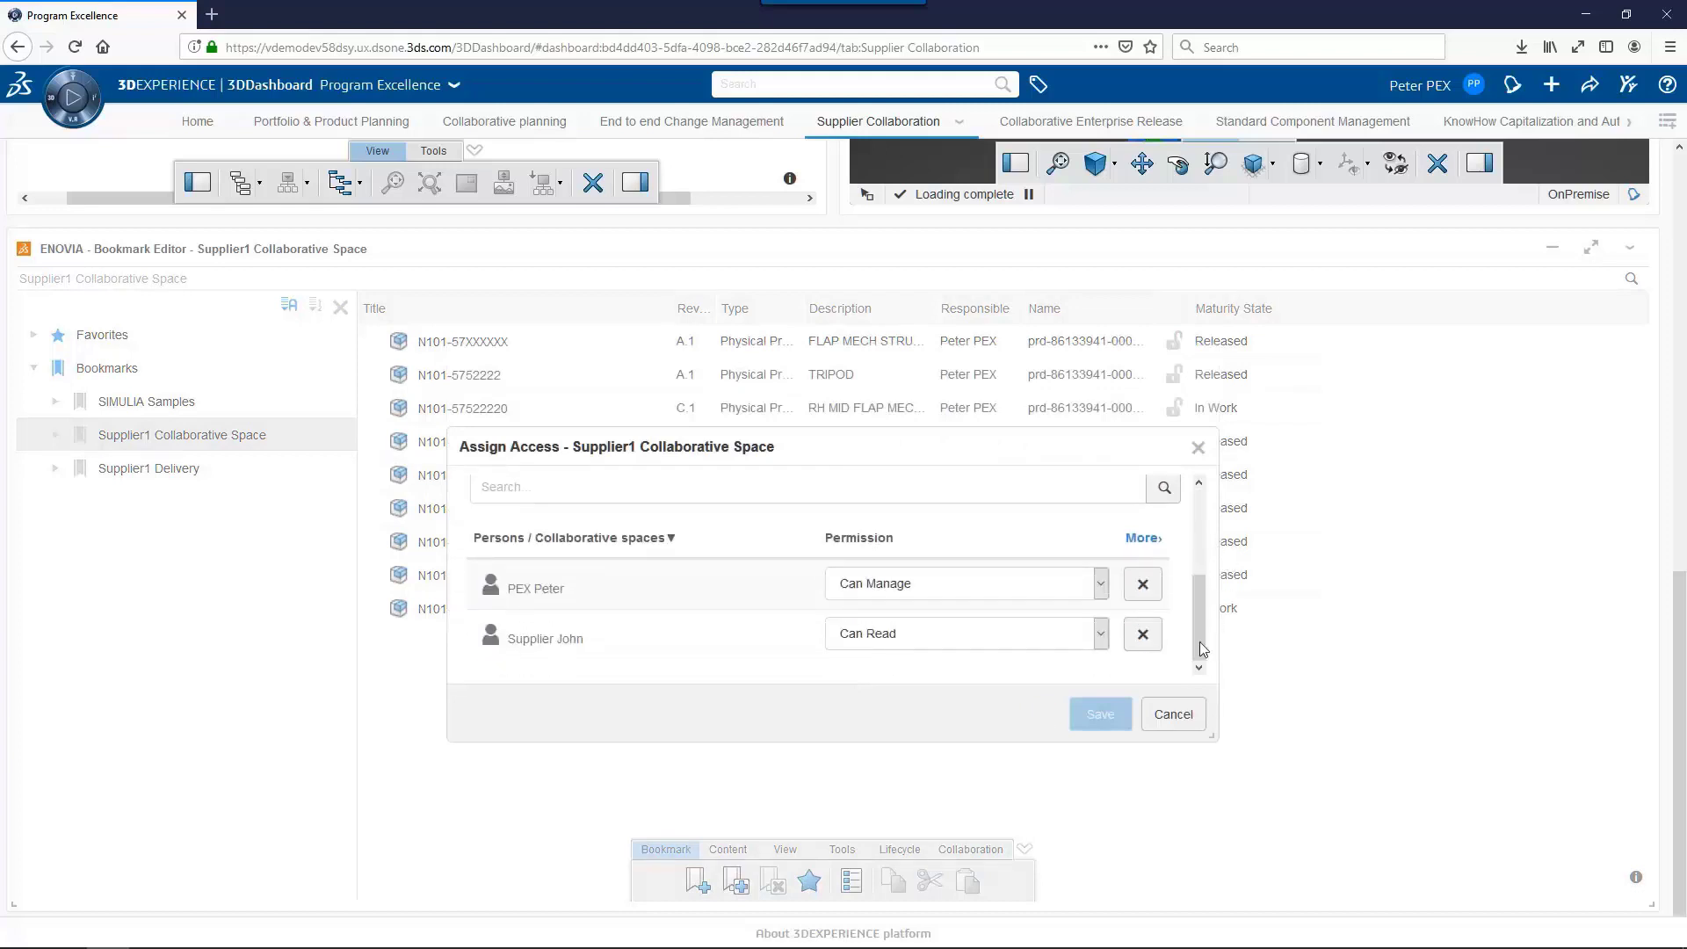
pyautogui.click(1173, 715)
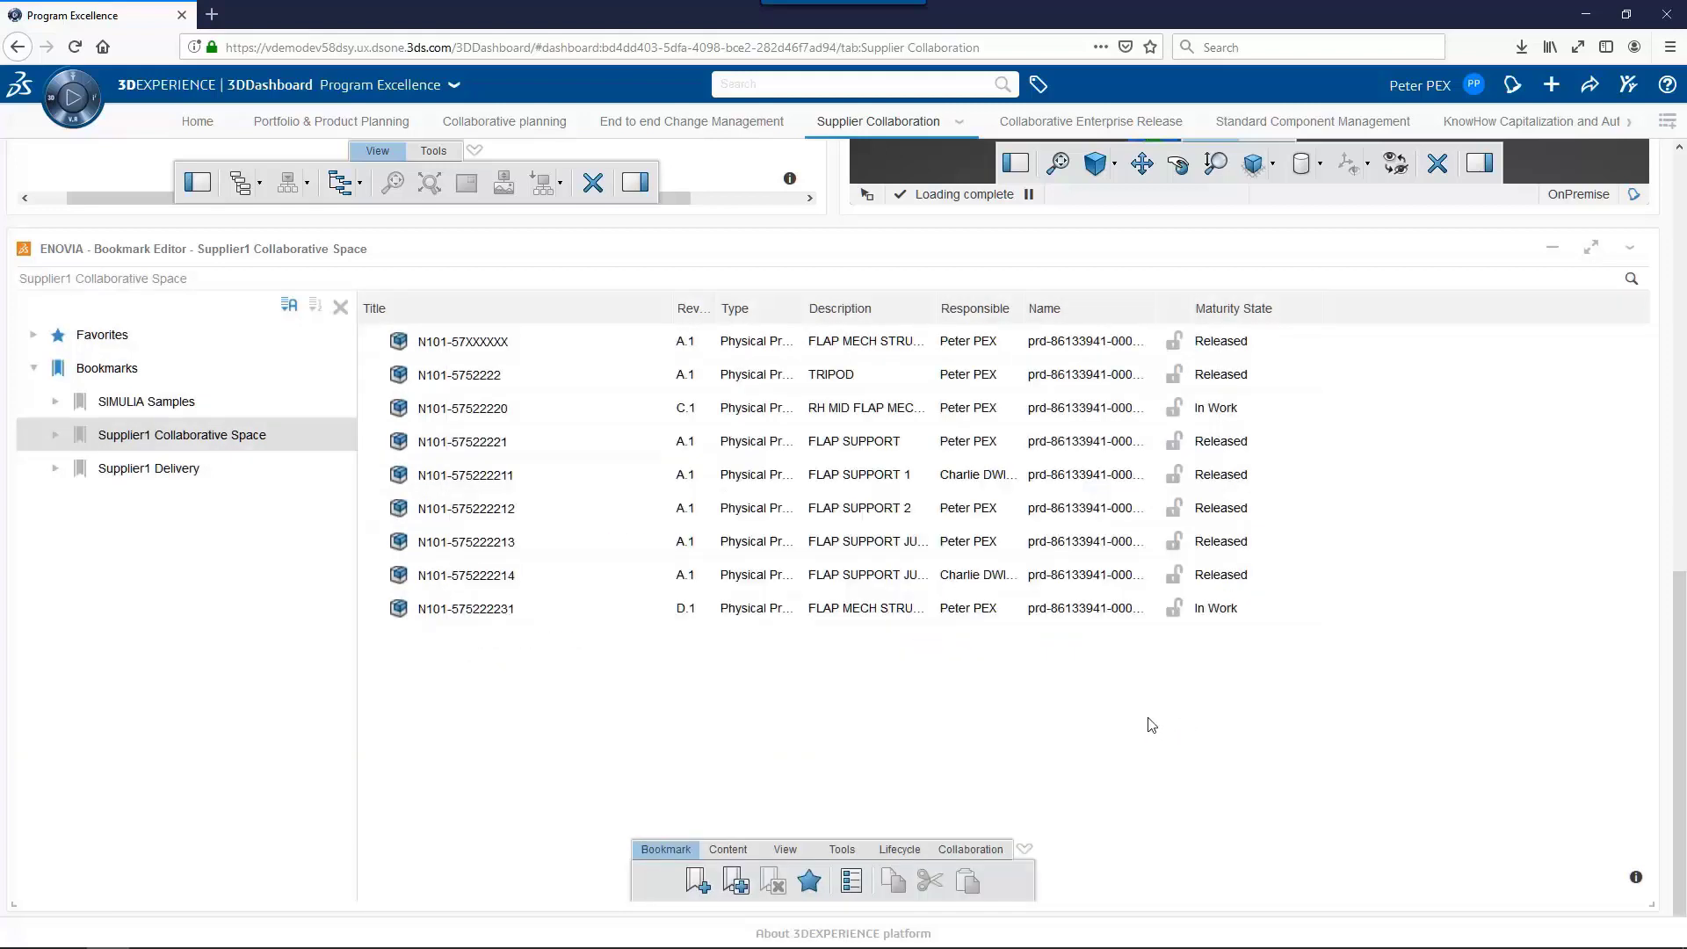
# View the Supplier1 Delivery bookmark's content and review the permissions assigned to each person, without saving changes.
pyautogui.click(149, 468)
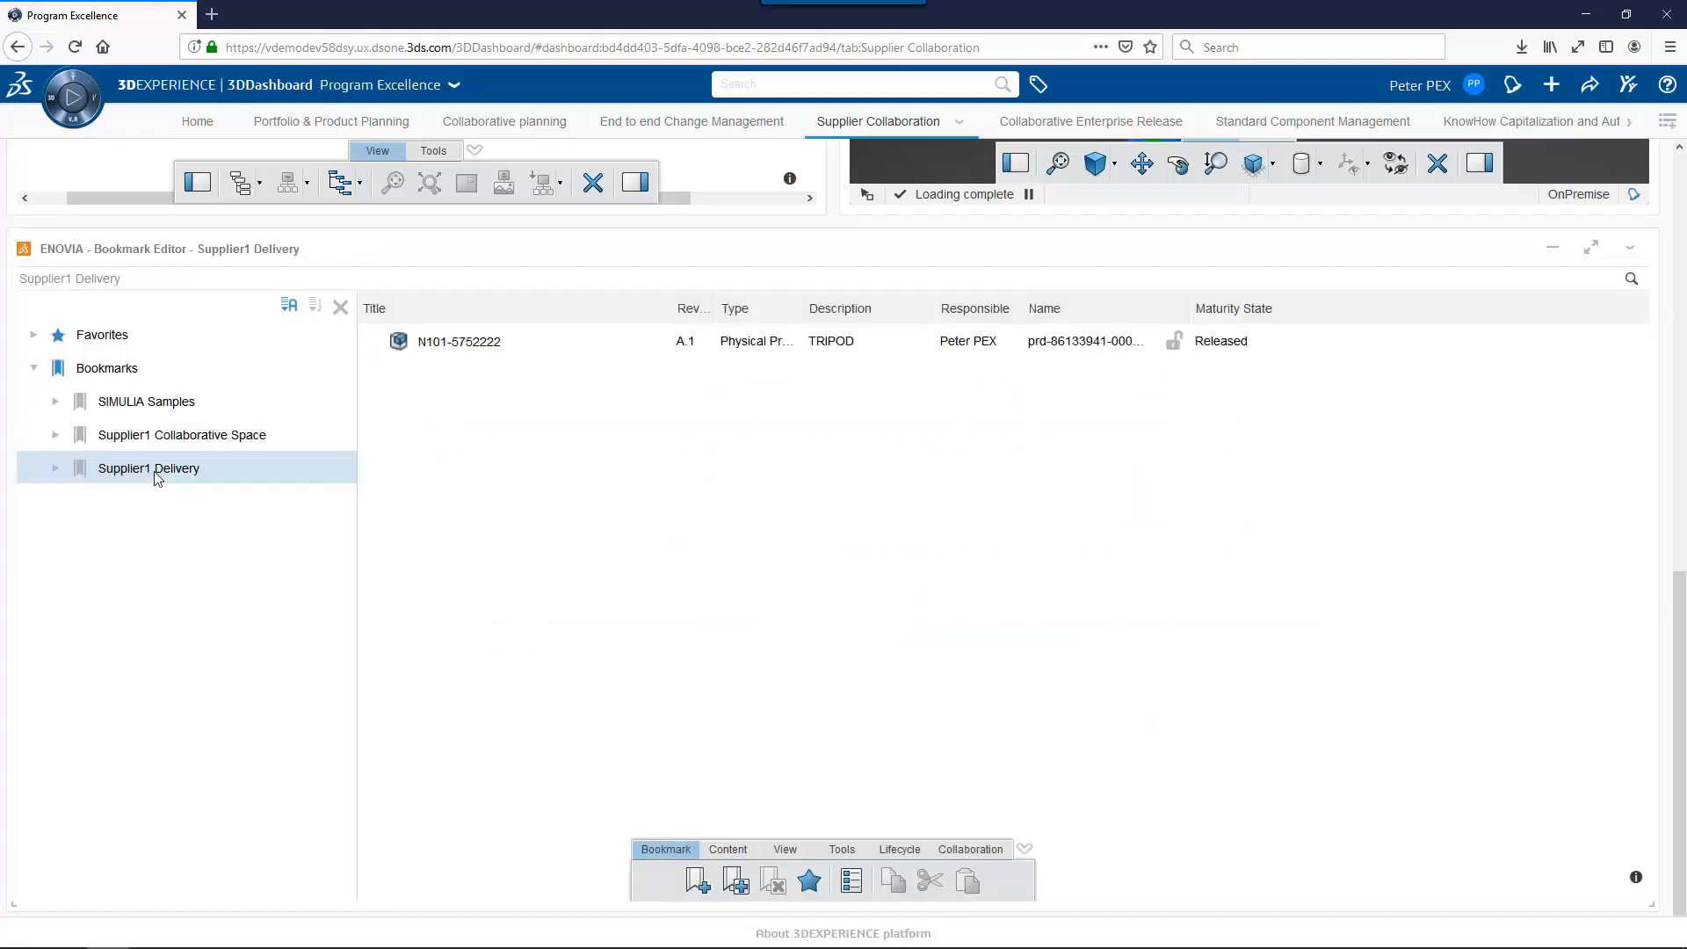
pyautogui.rightClick(156, 475)
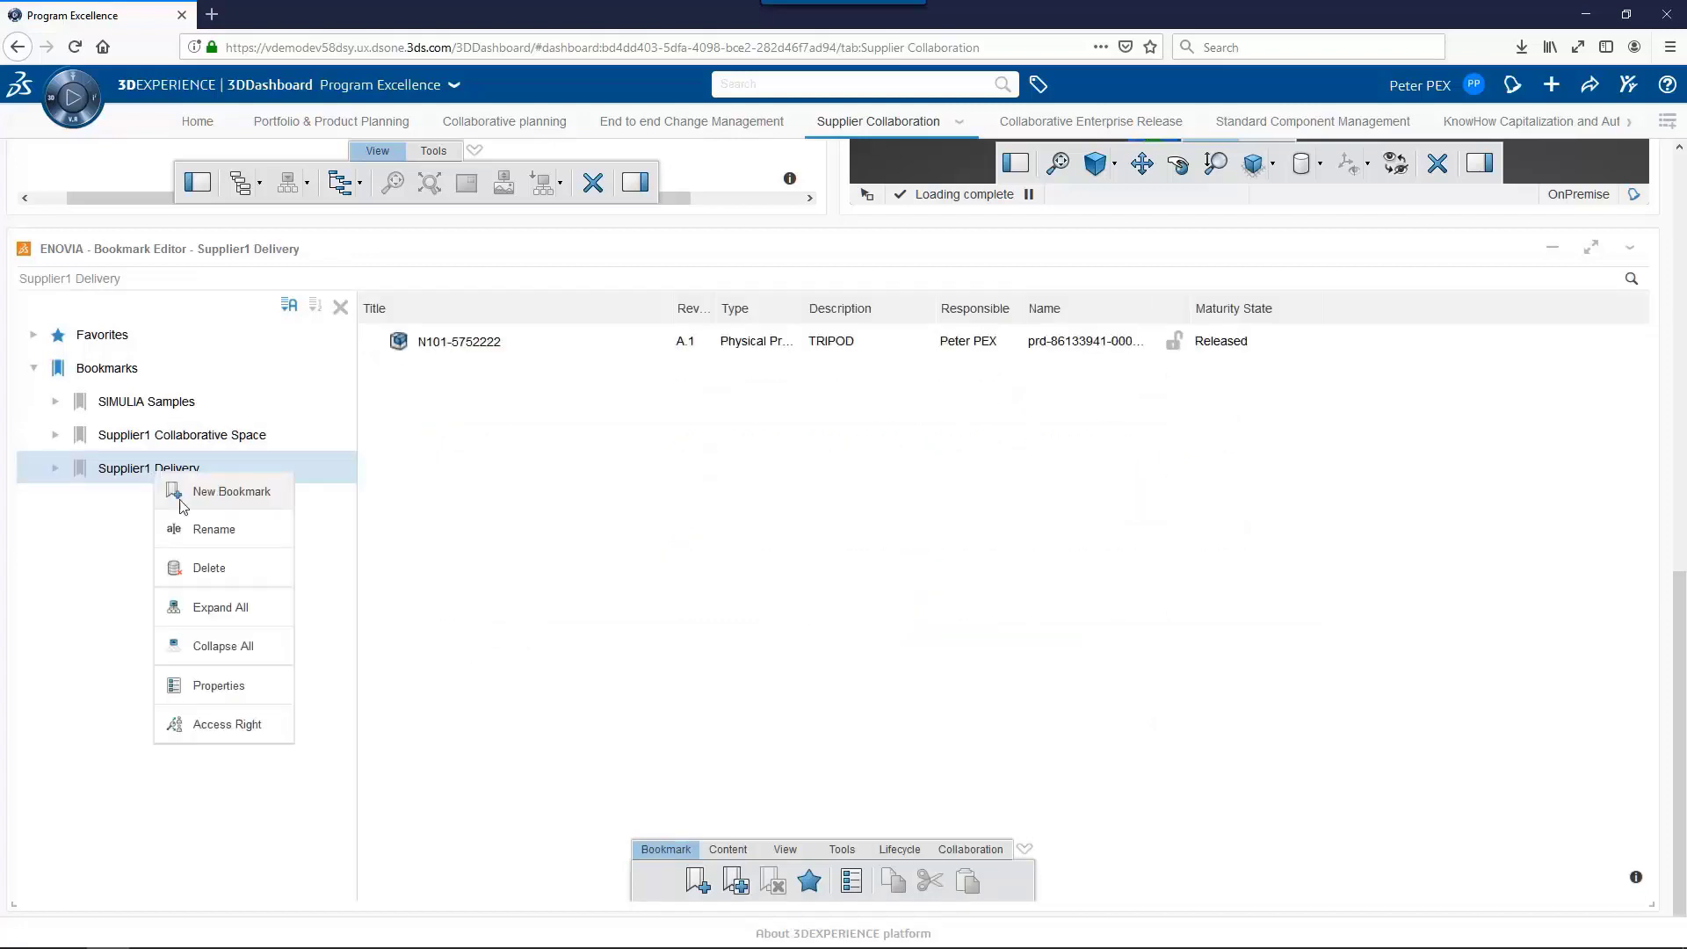
pyautogui.click(226, 724)
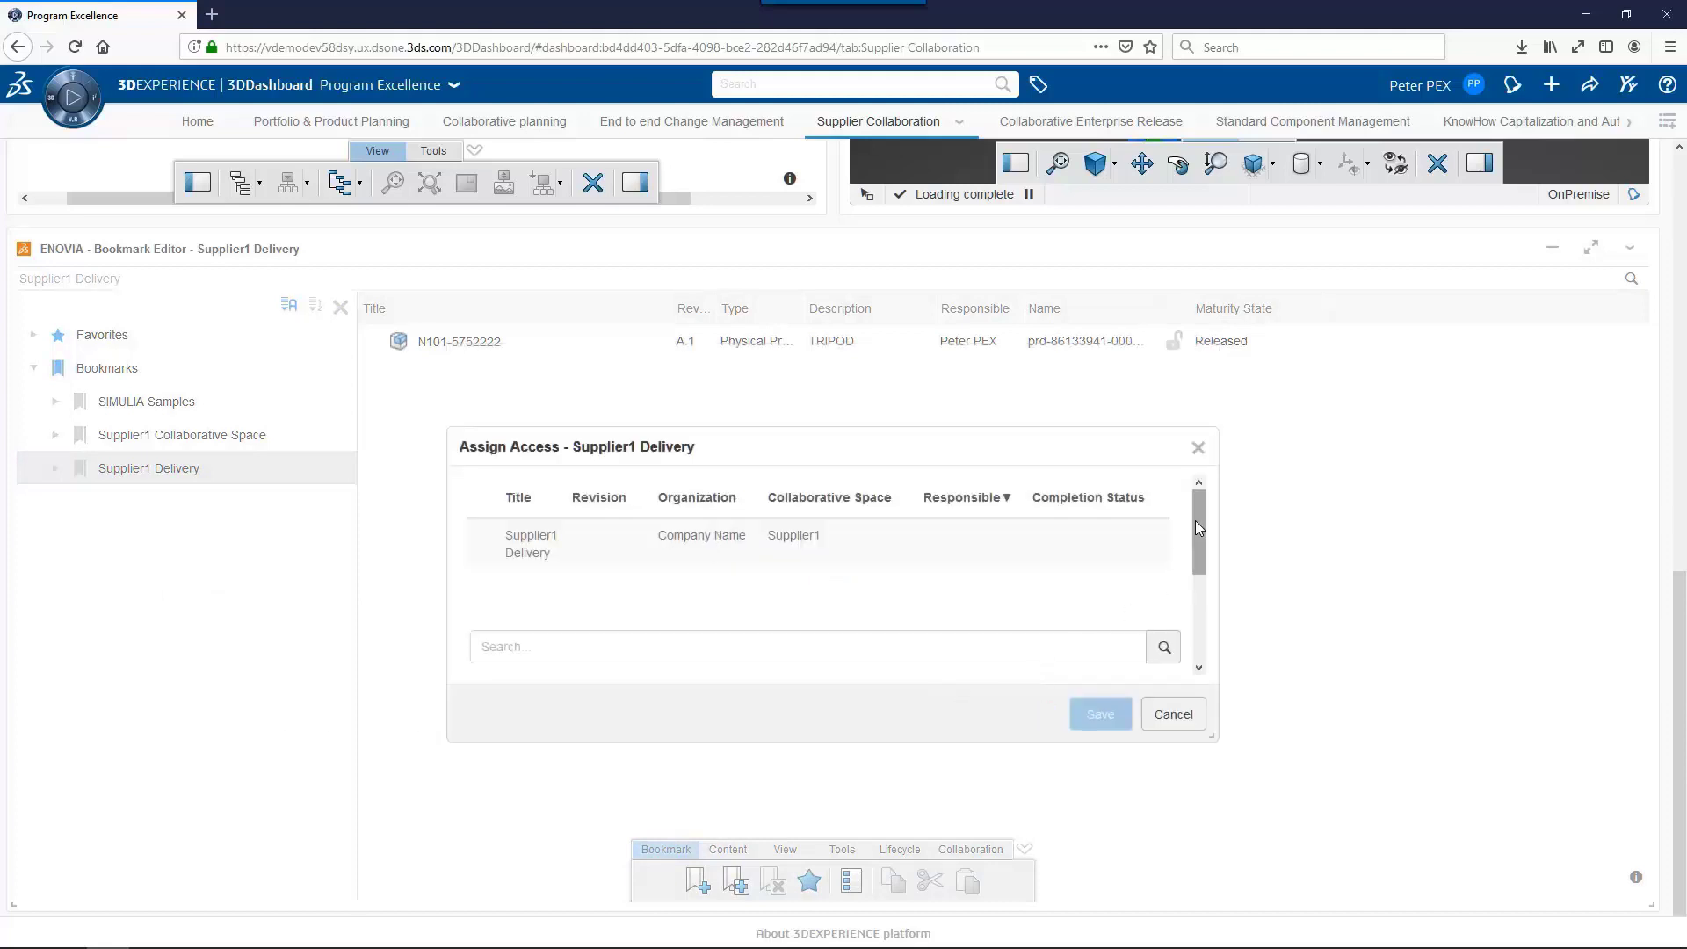
pyautogui.moveTo(1196, 527); pyautogui.dragTo(1199, 615)
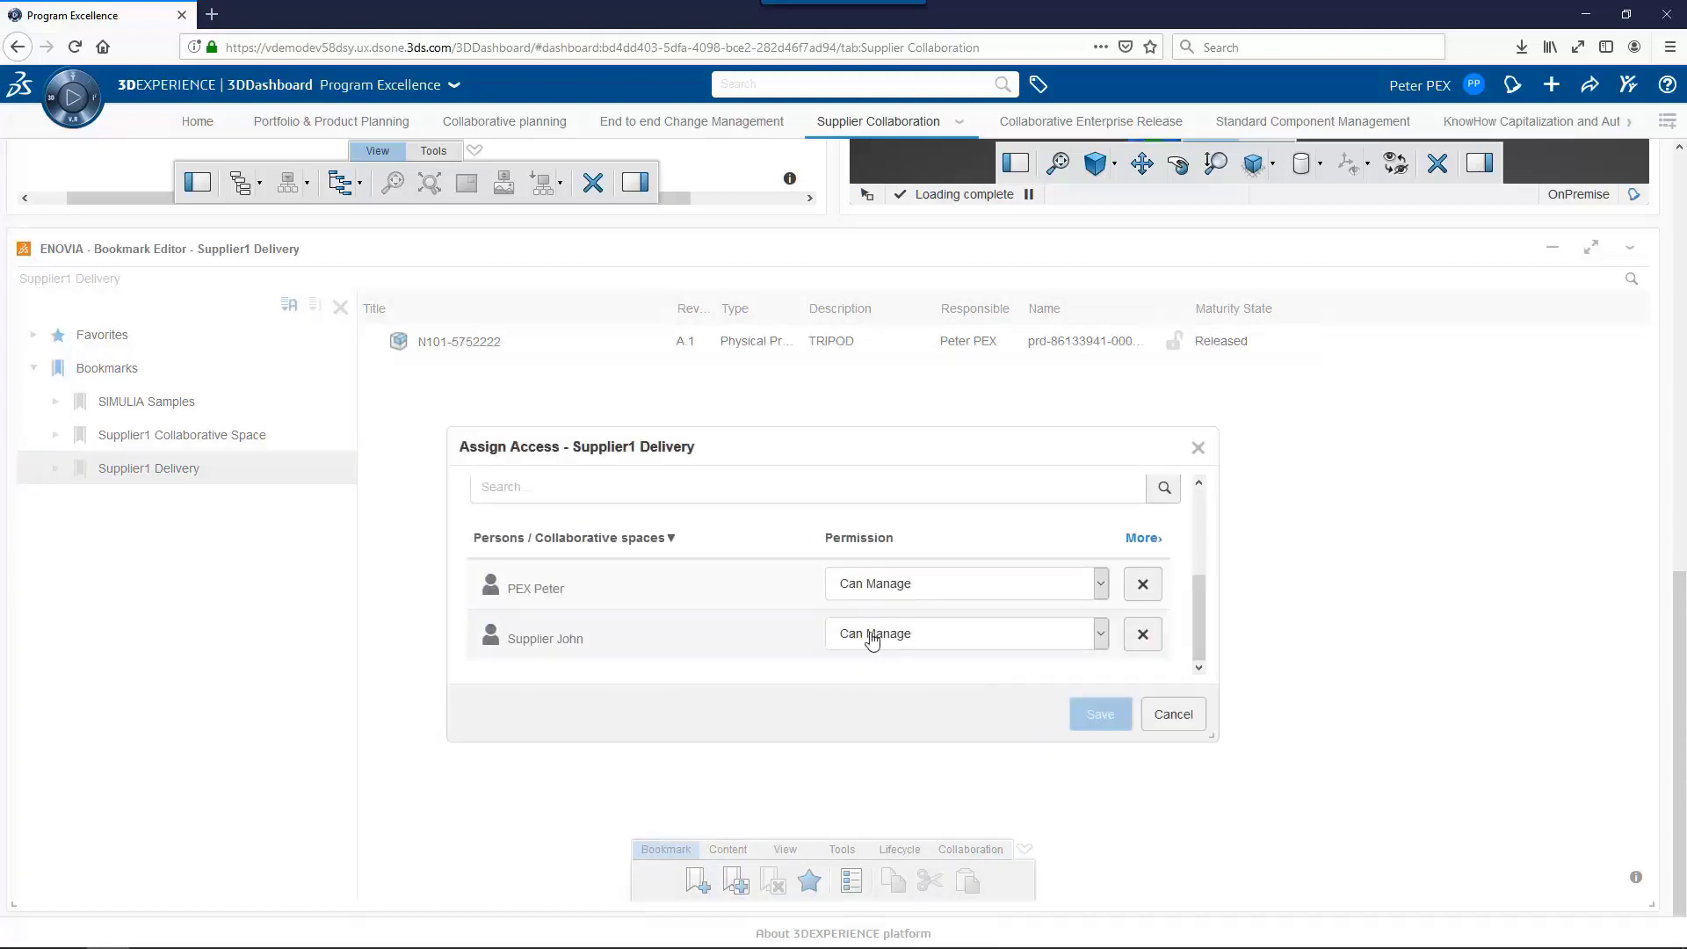
pyautogui.click(1168, 716)
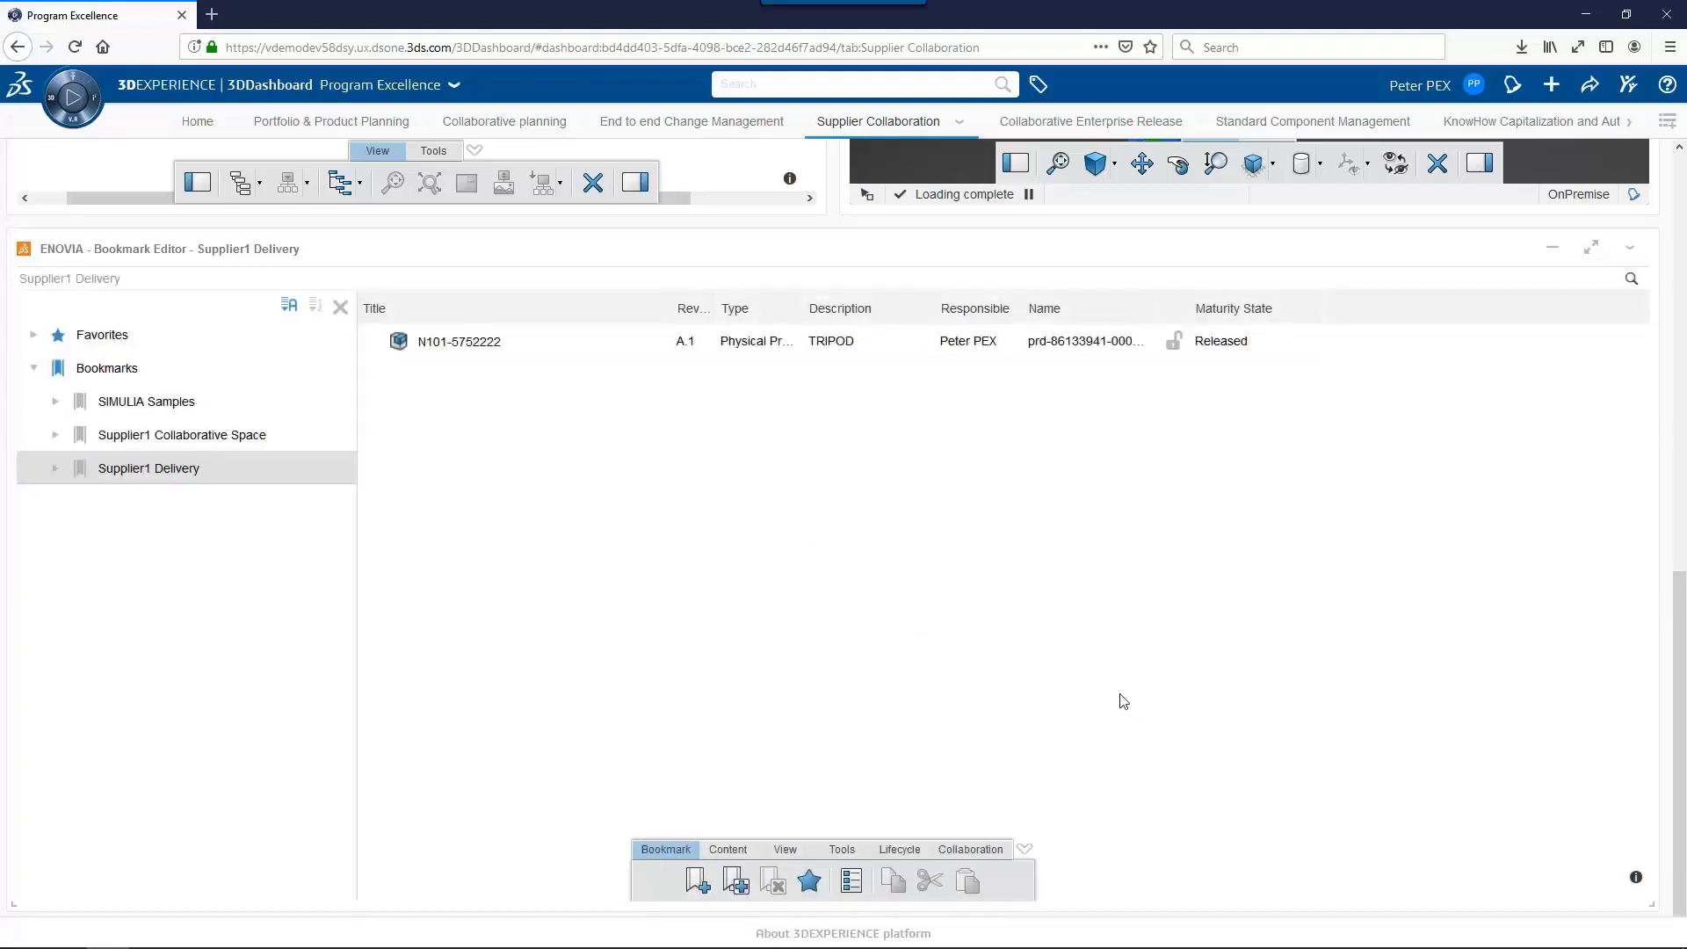
# Switch from the Program Excellence dashboard to the shared Supplier1 Collaboration Dashboard.
pyautogui.moveTo(1667, 693); pyautogui.dragTo(1658, 248)
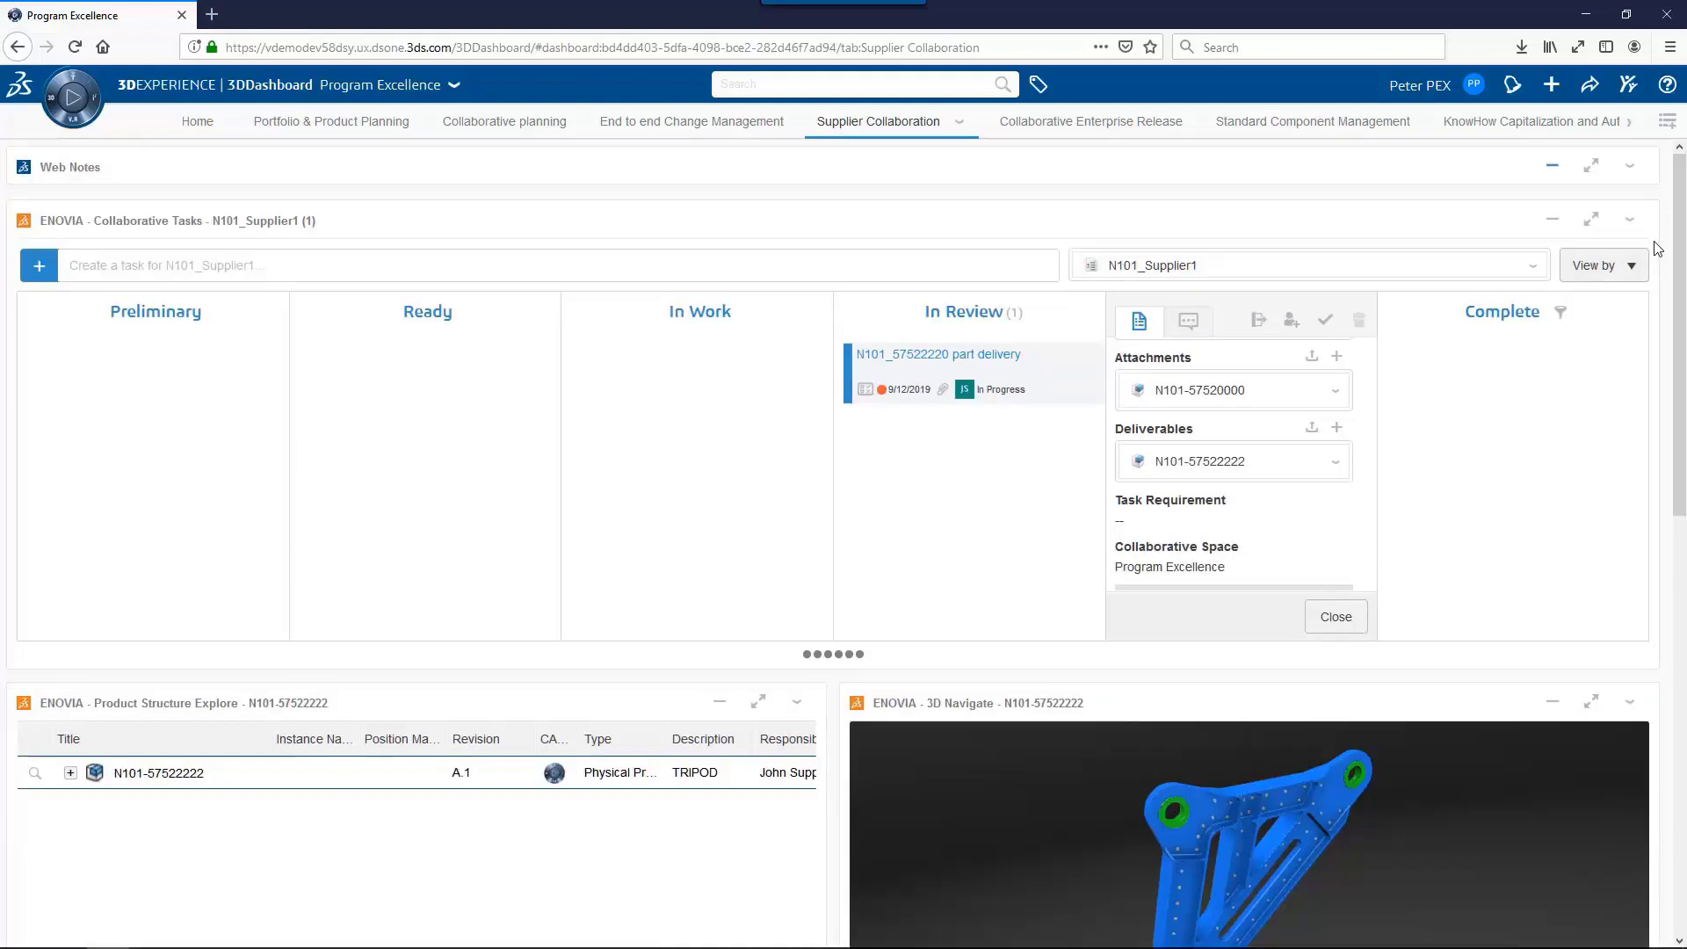
pyautogui.click(454, 85)
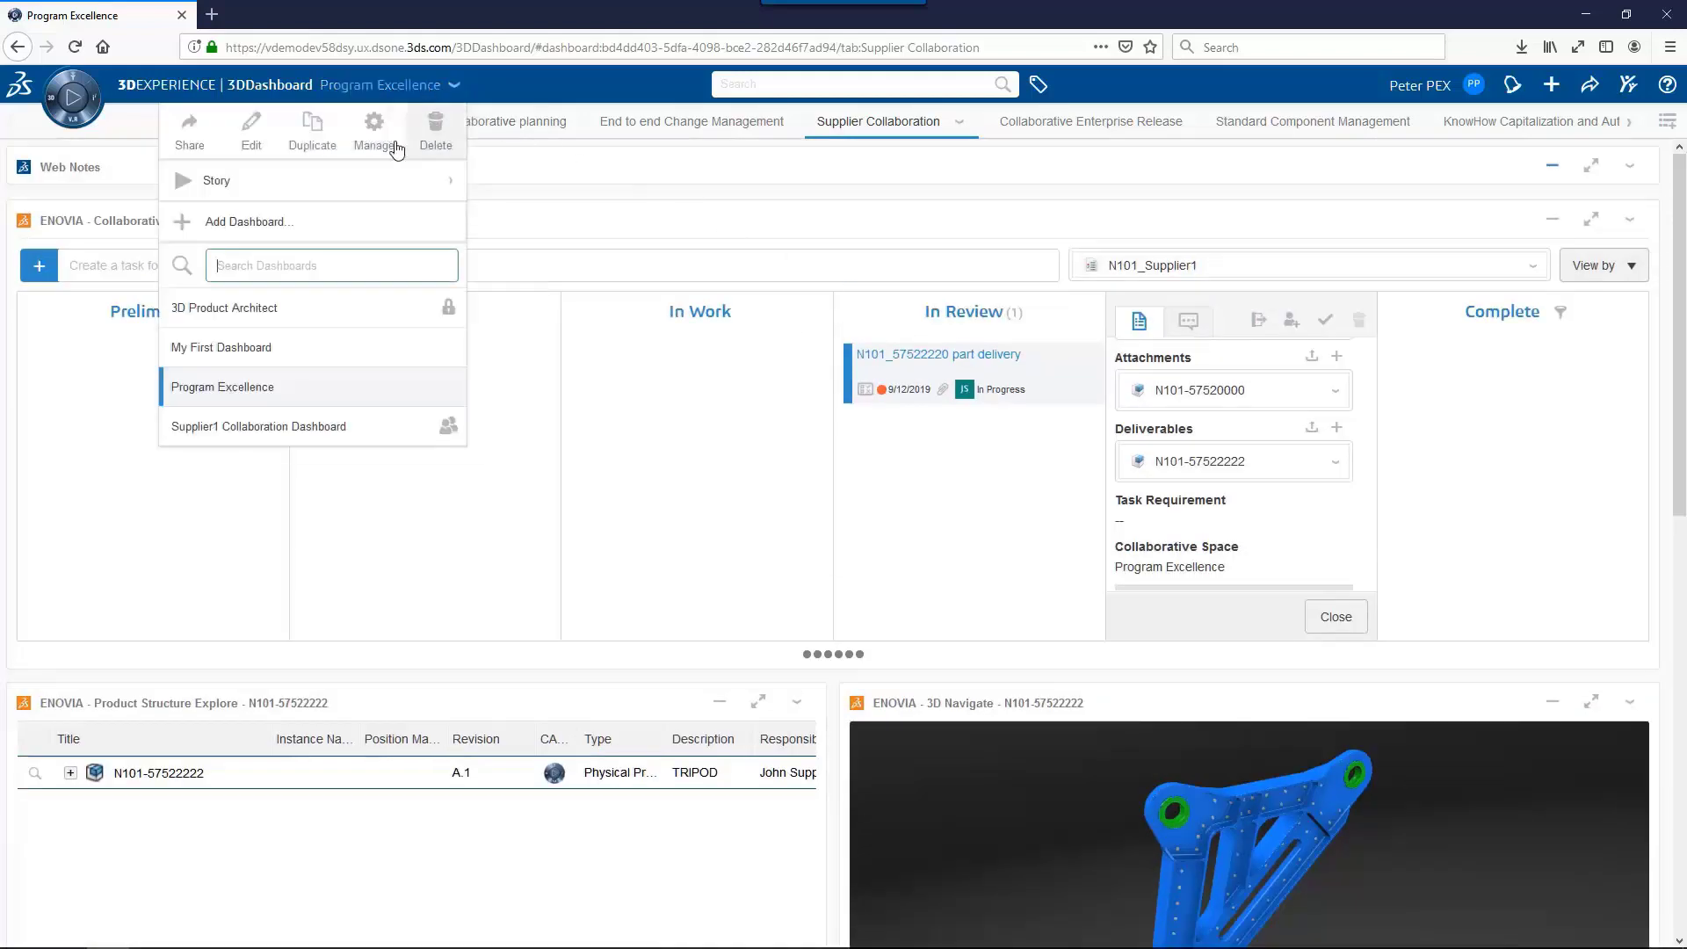
pyautogui.click(328, 429)
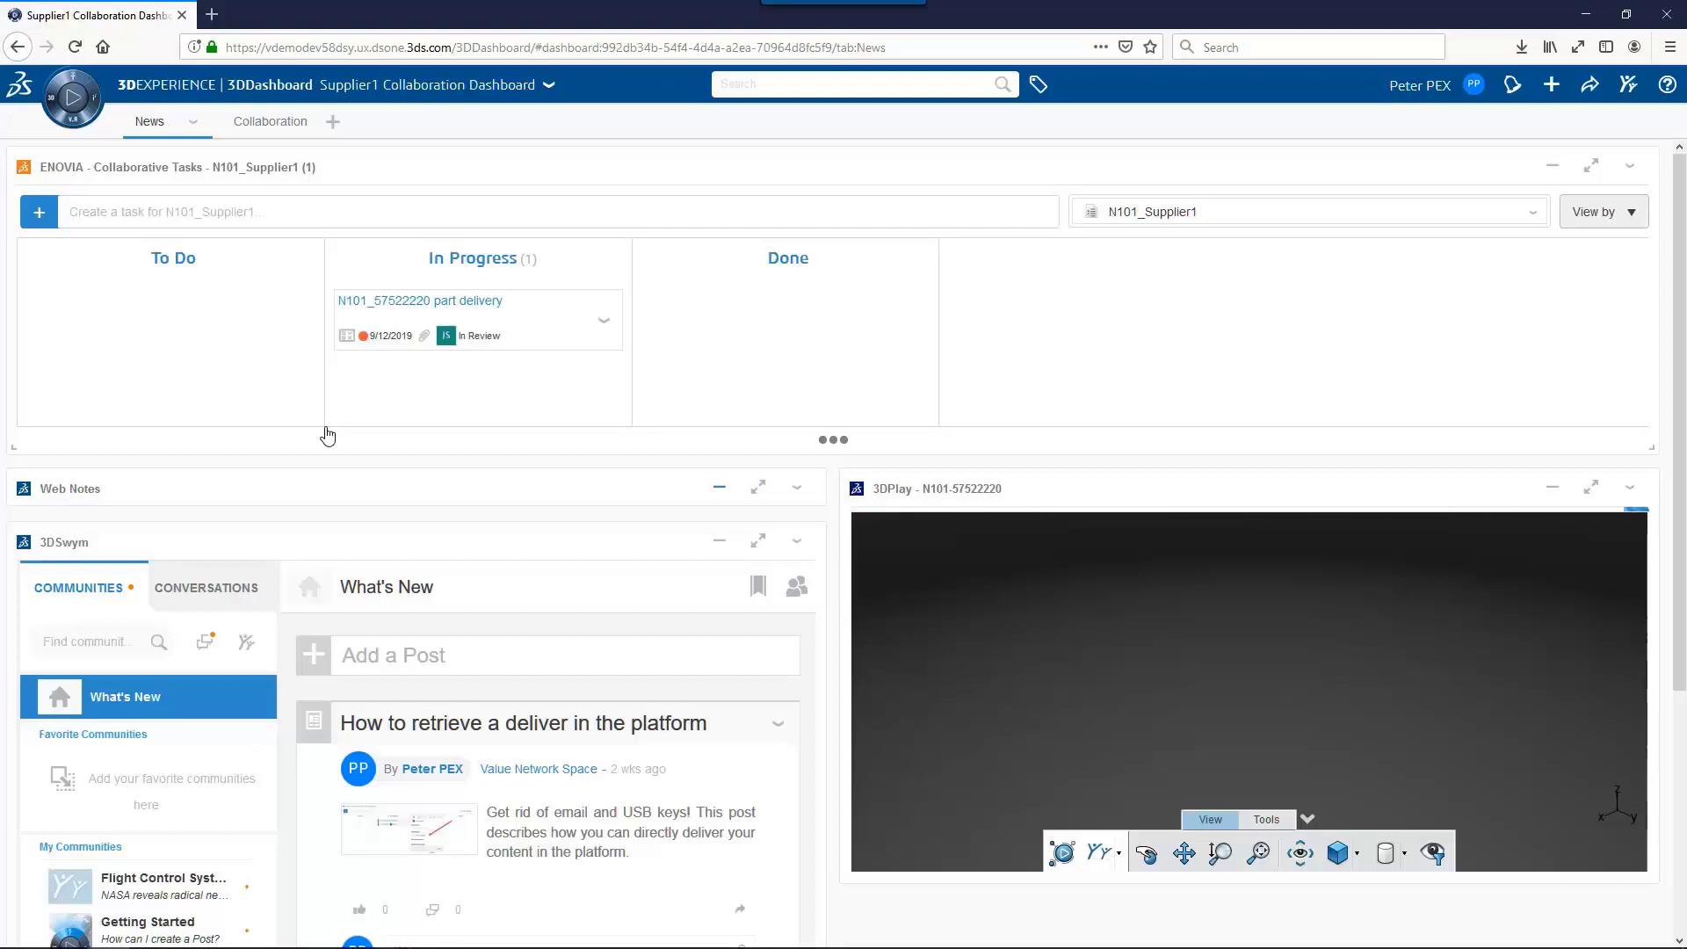
# Switch to the Google Chrome window and log in to the platform with the supplier account.
pyautogui.hotkey('alt', 'Tab')
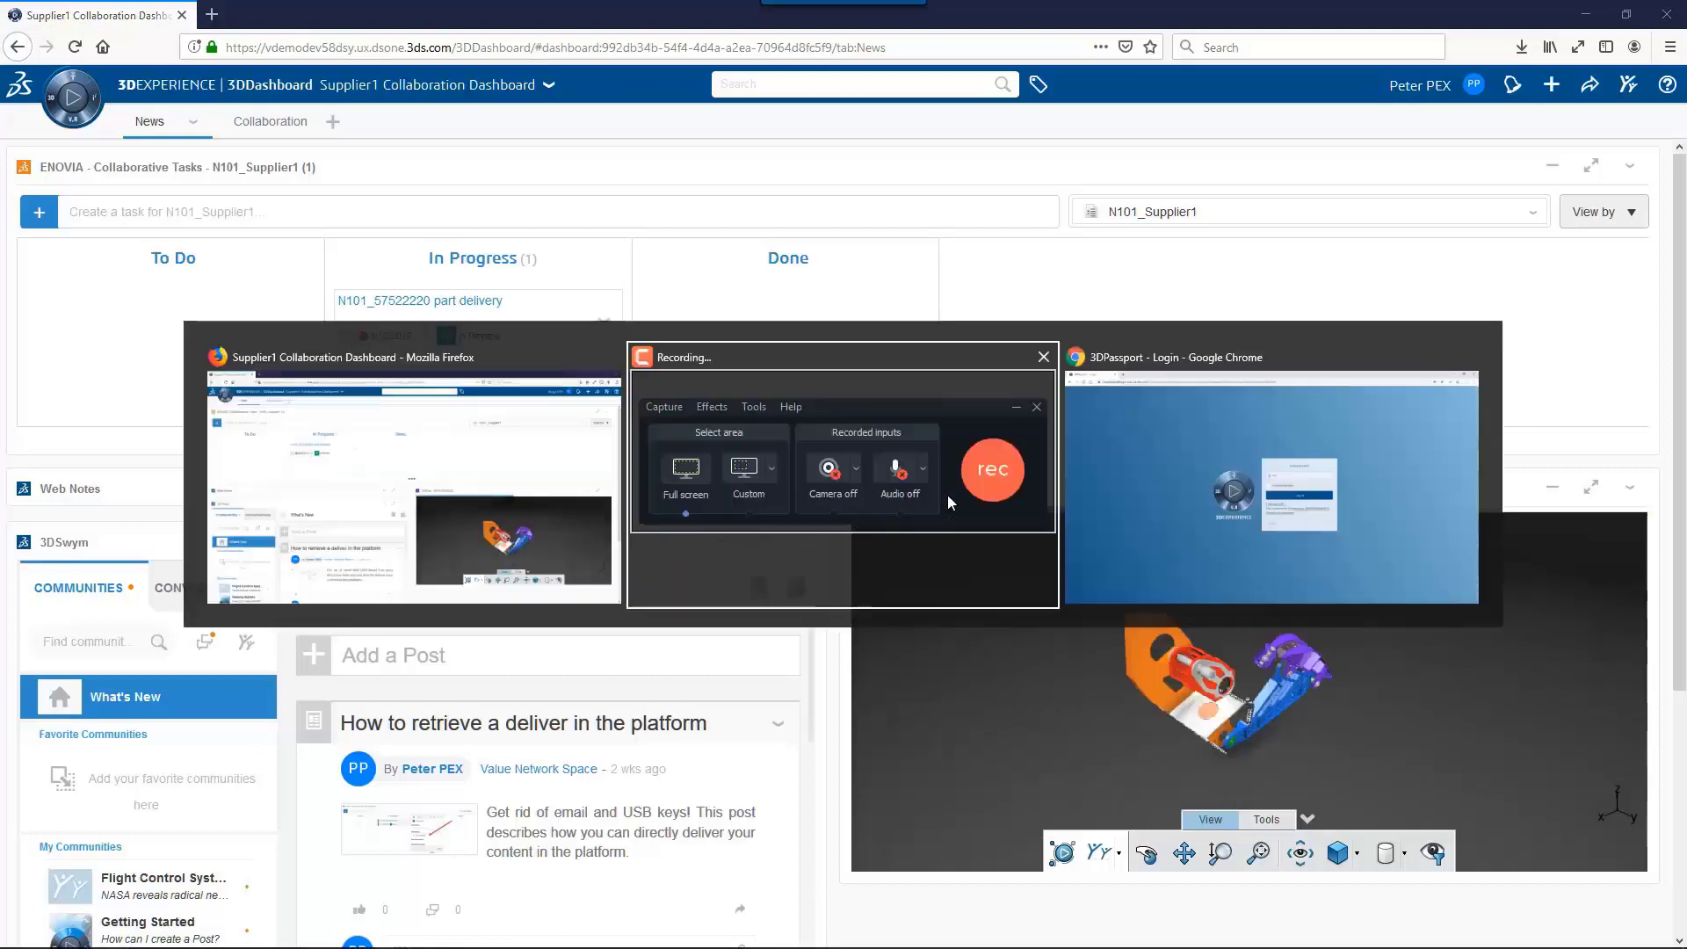
pyautogui.click(1225, 483)
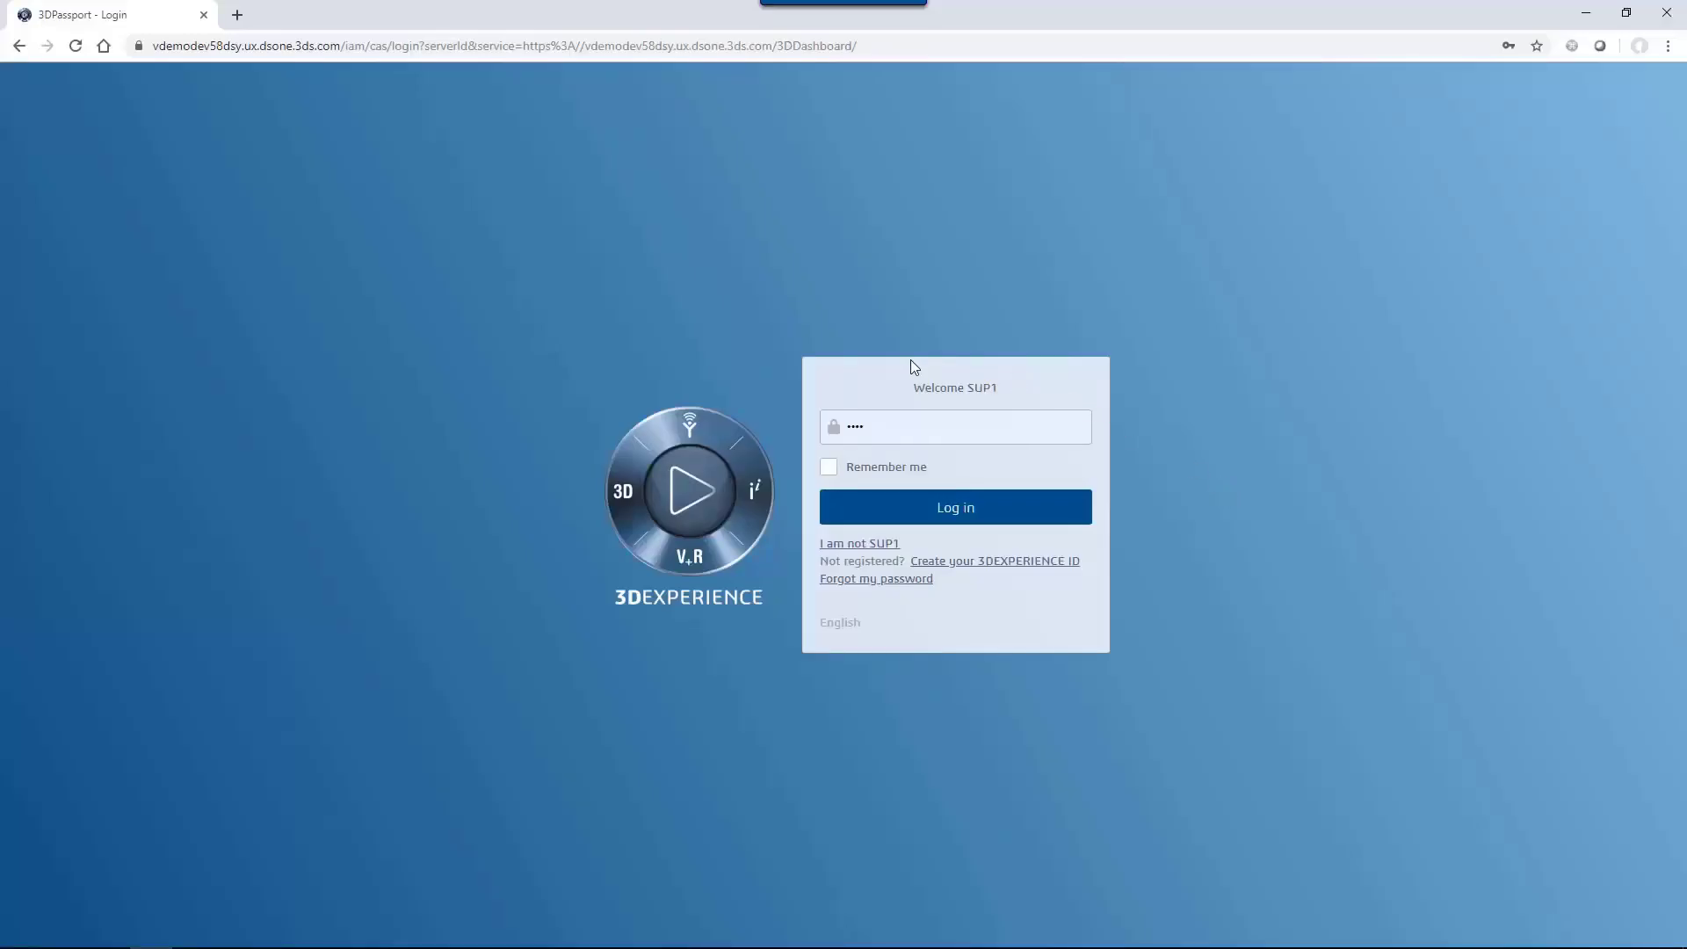
pyautogui.click(962, 516)
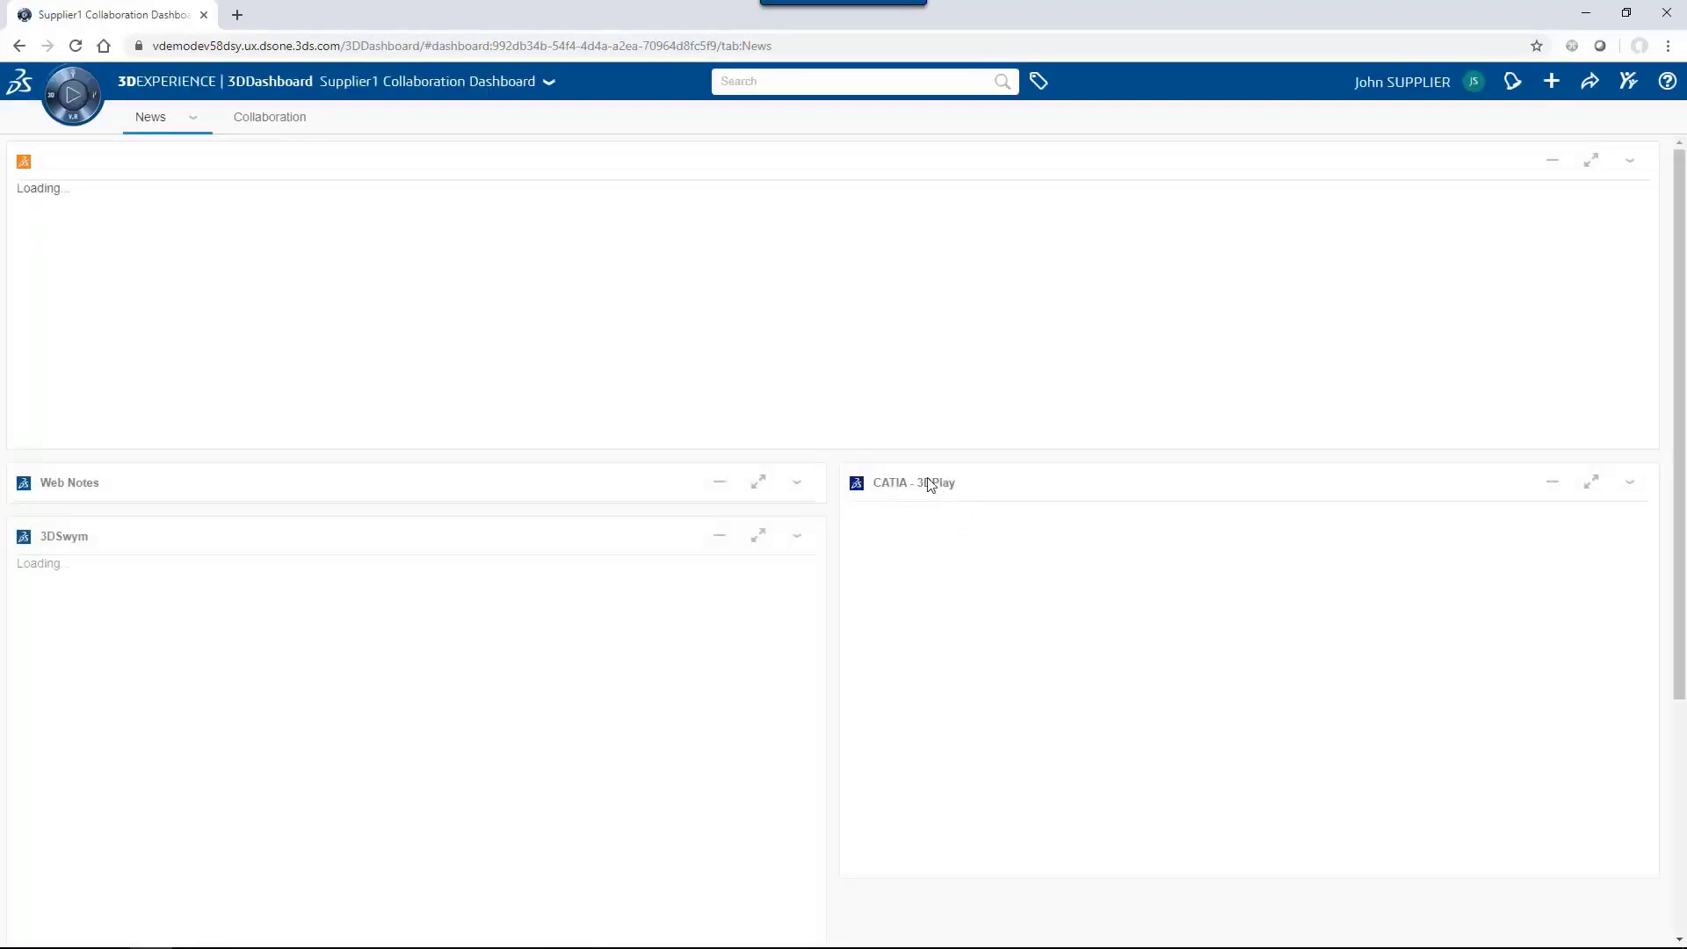
# Check the dashboards available to the supplier and view the 3DSwym community posts enlarged, restoring the widget when done.
pyautogui.click(548, 84)
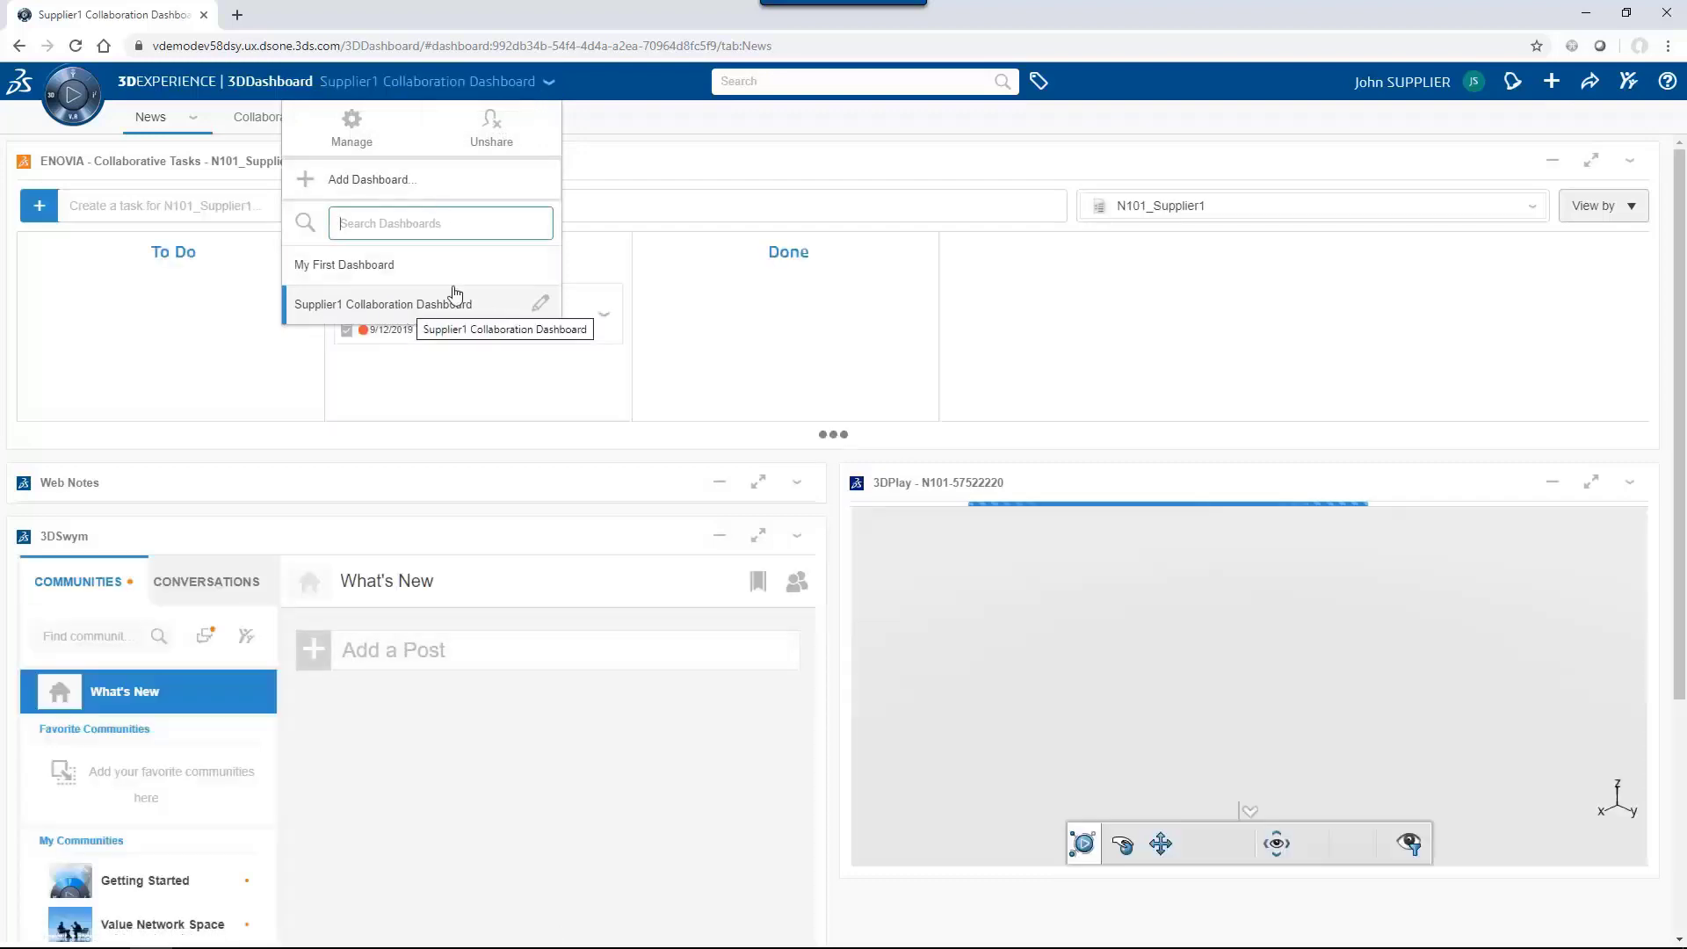
pyautogui.click(637, 112)
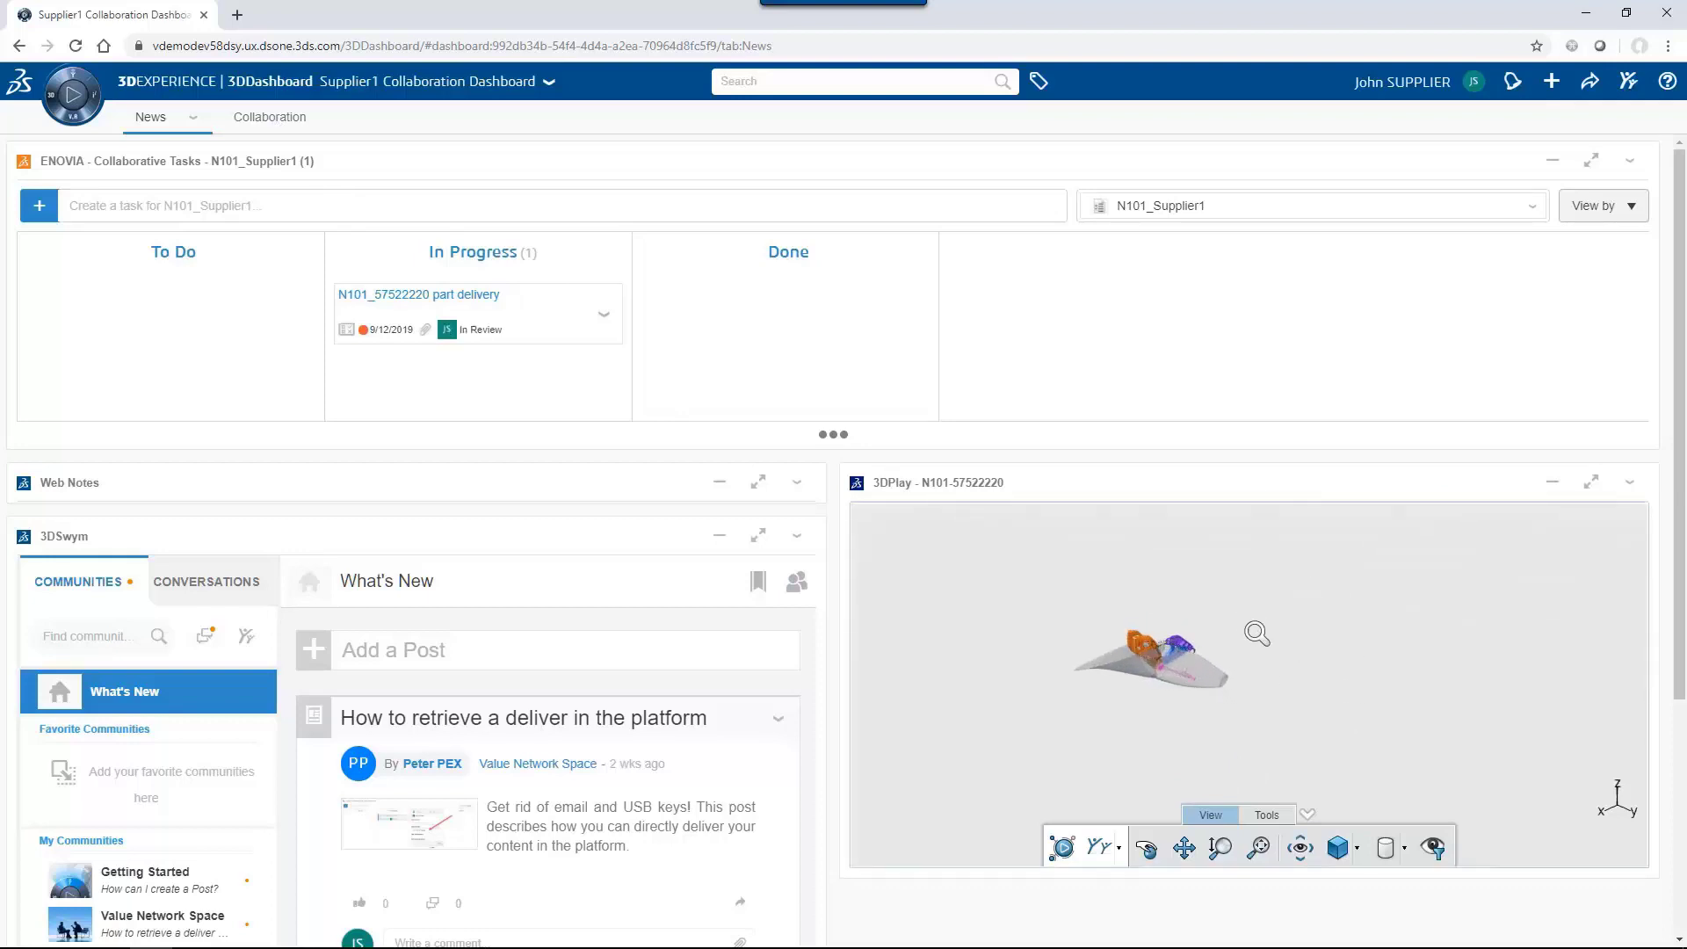
pyautogui.click(759, 535)
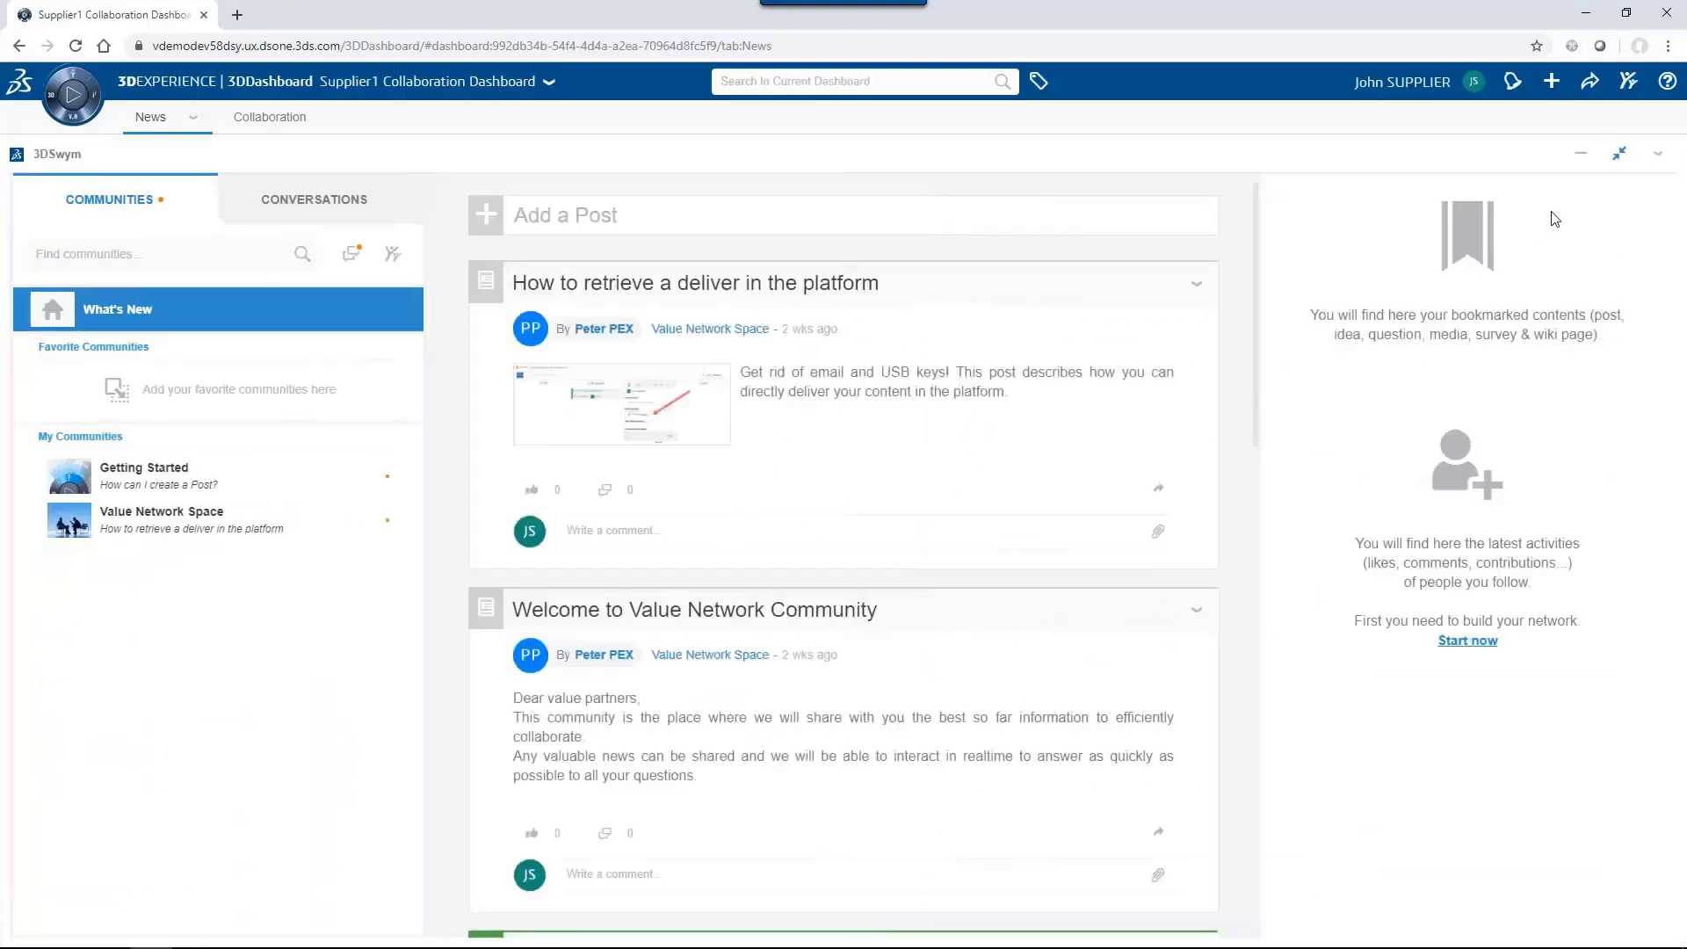
pyautogui.click(1620, 154)
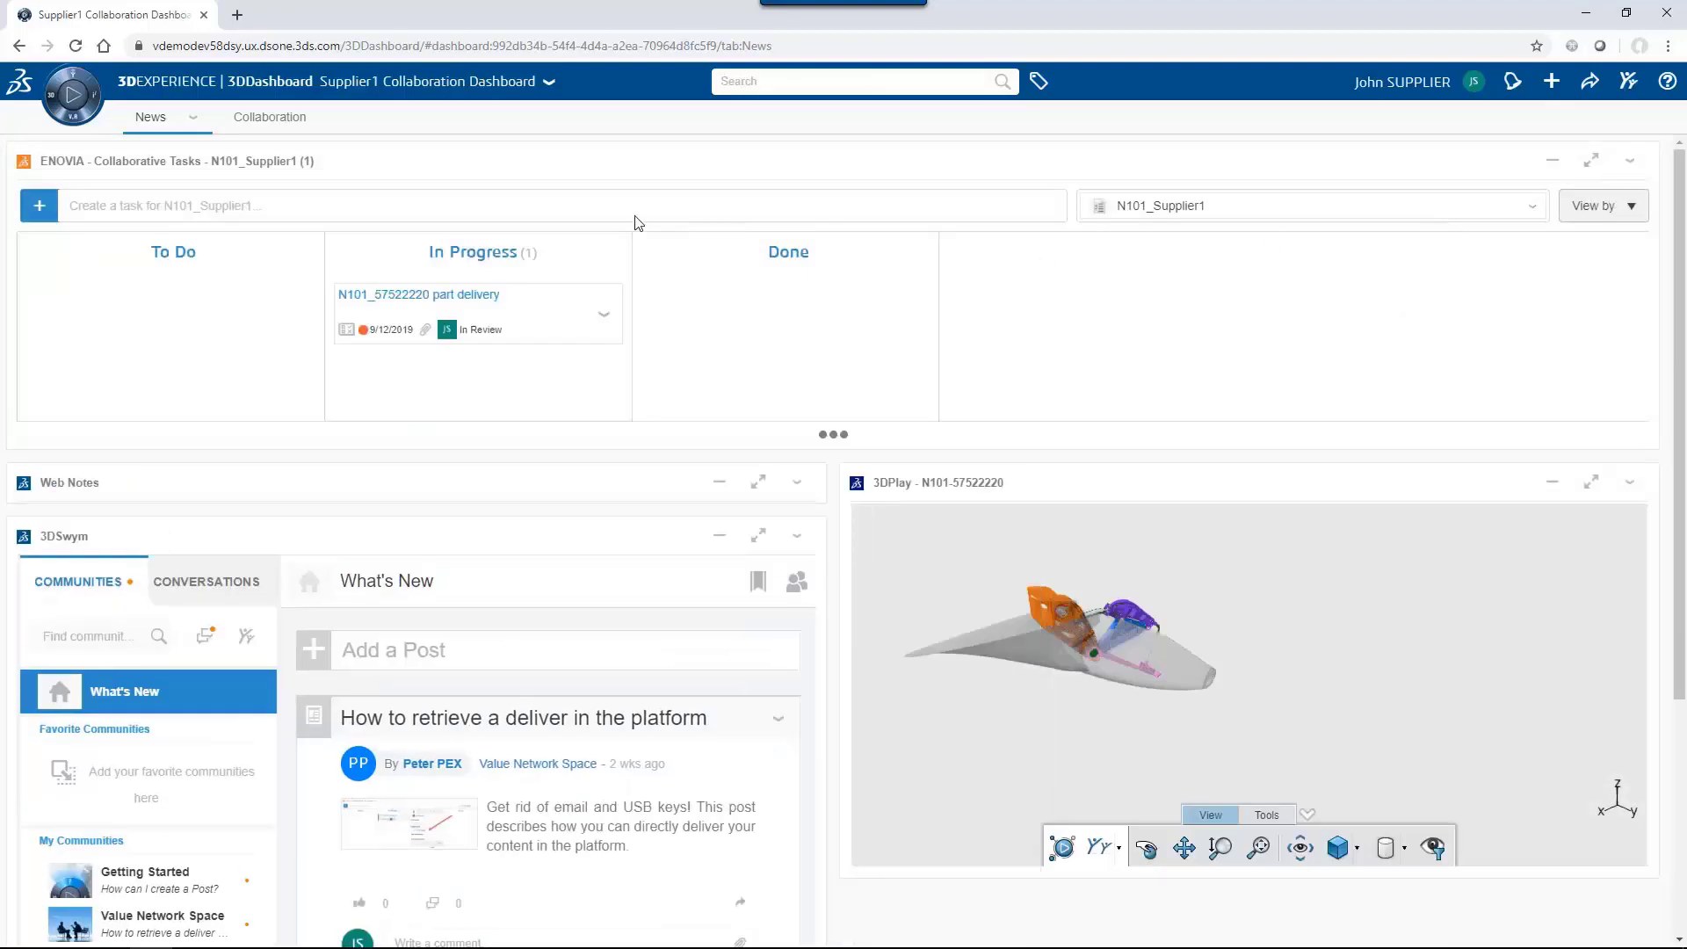
# On the supplier dashboard's Collaboration page, view the contents of the Supplier1 Collaborative Space and Supplier1 Delivery bookmarks.
pyautogui.click(287, 121)
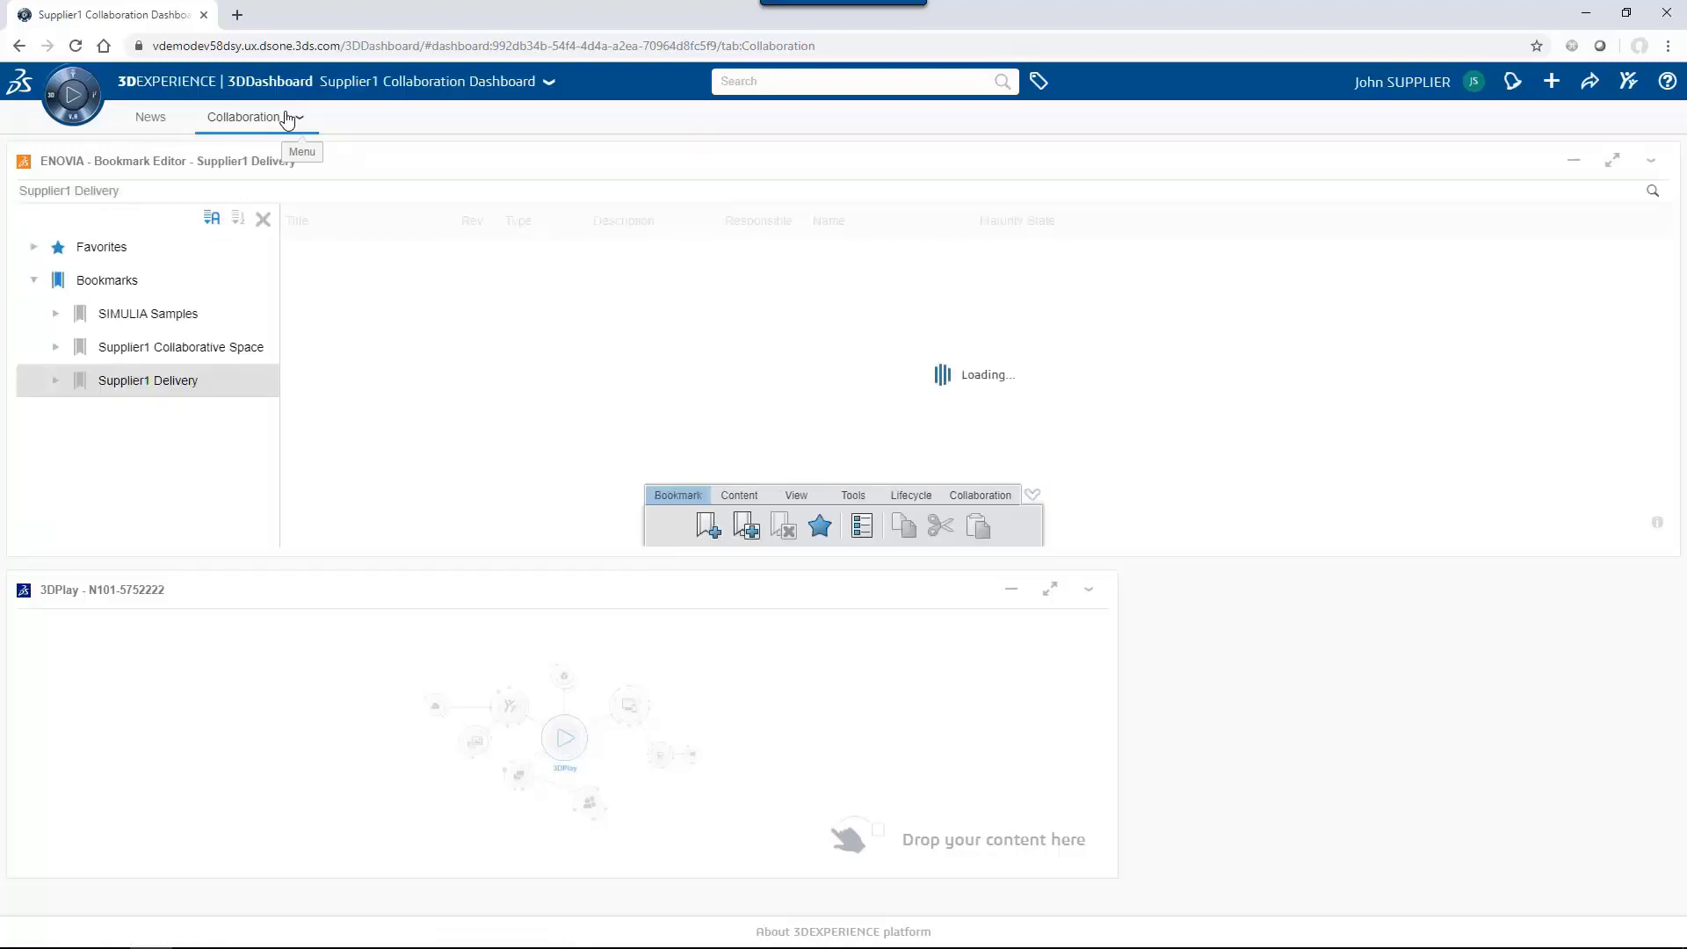
pyautogui.click(202, 351)
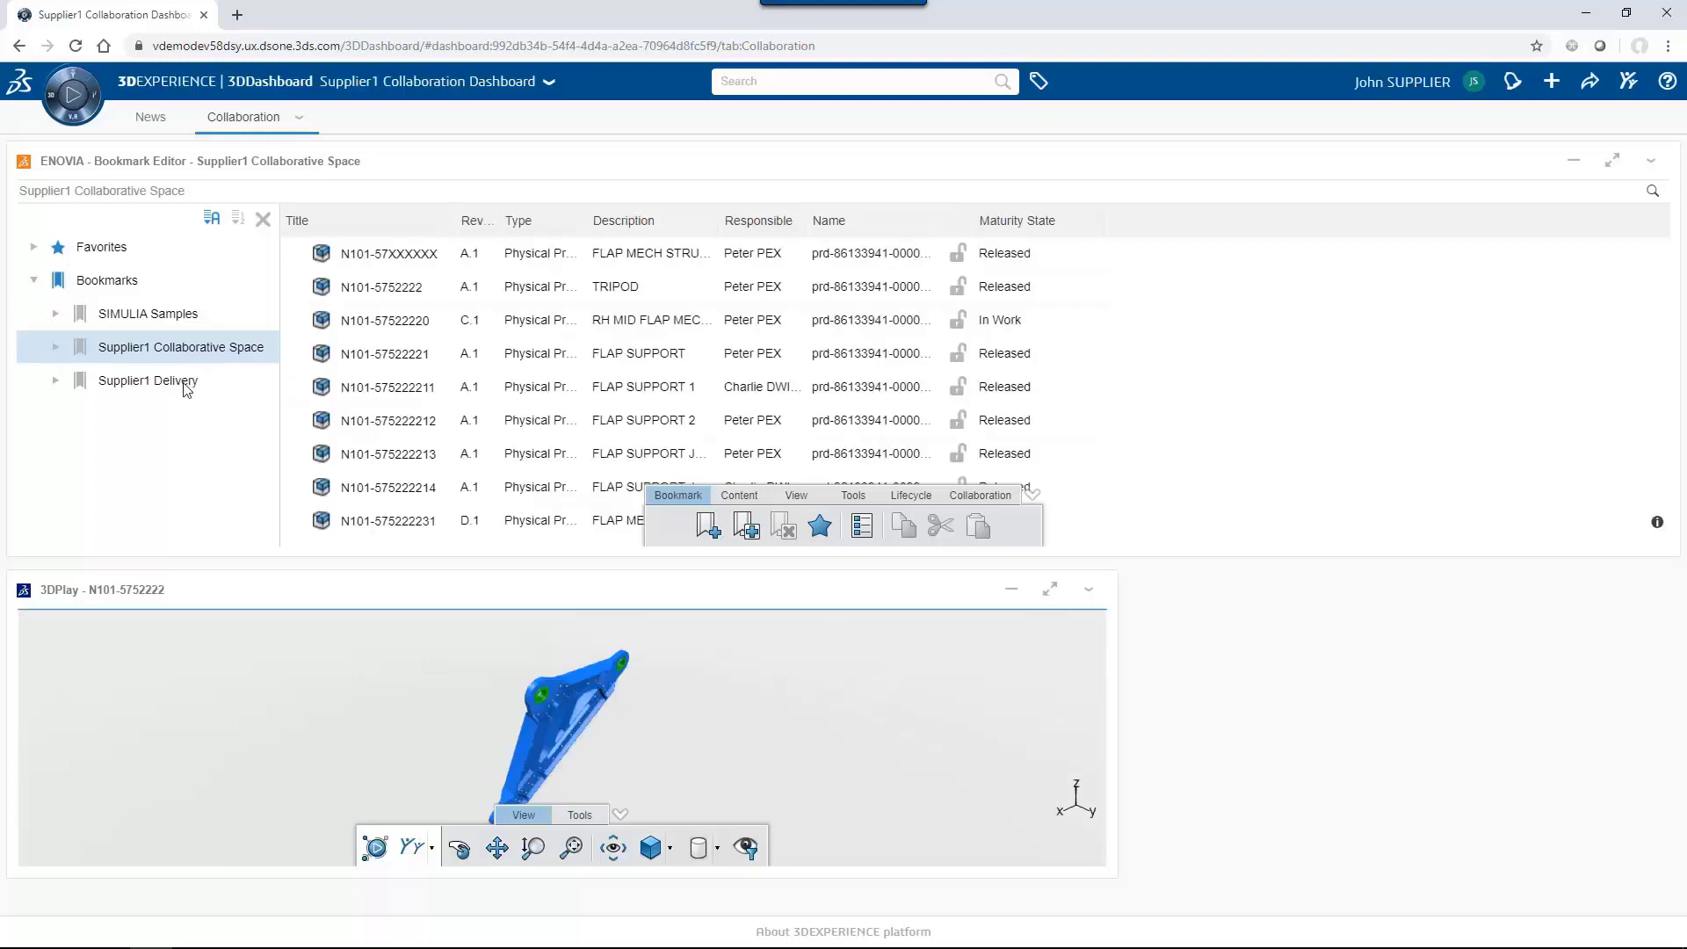
pyautogui.click(186, 386)
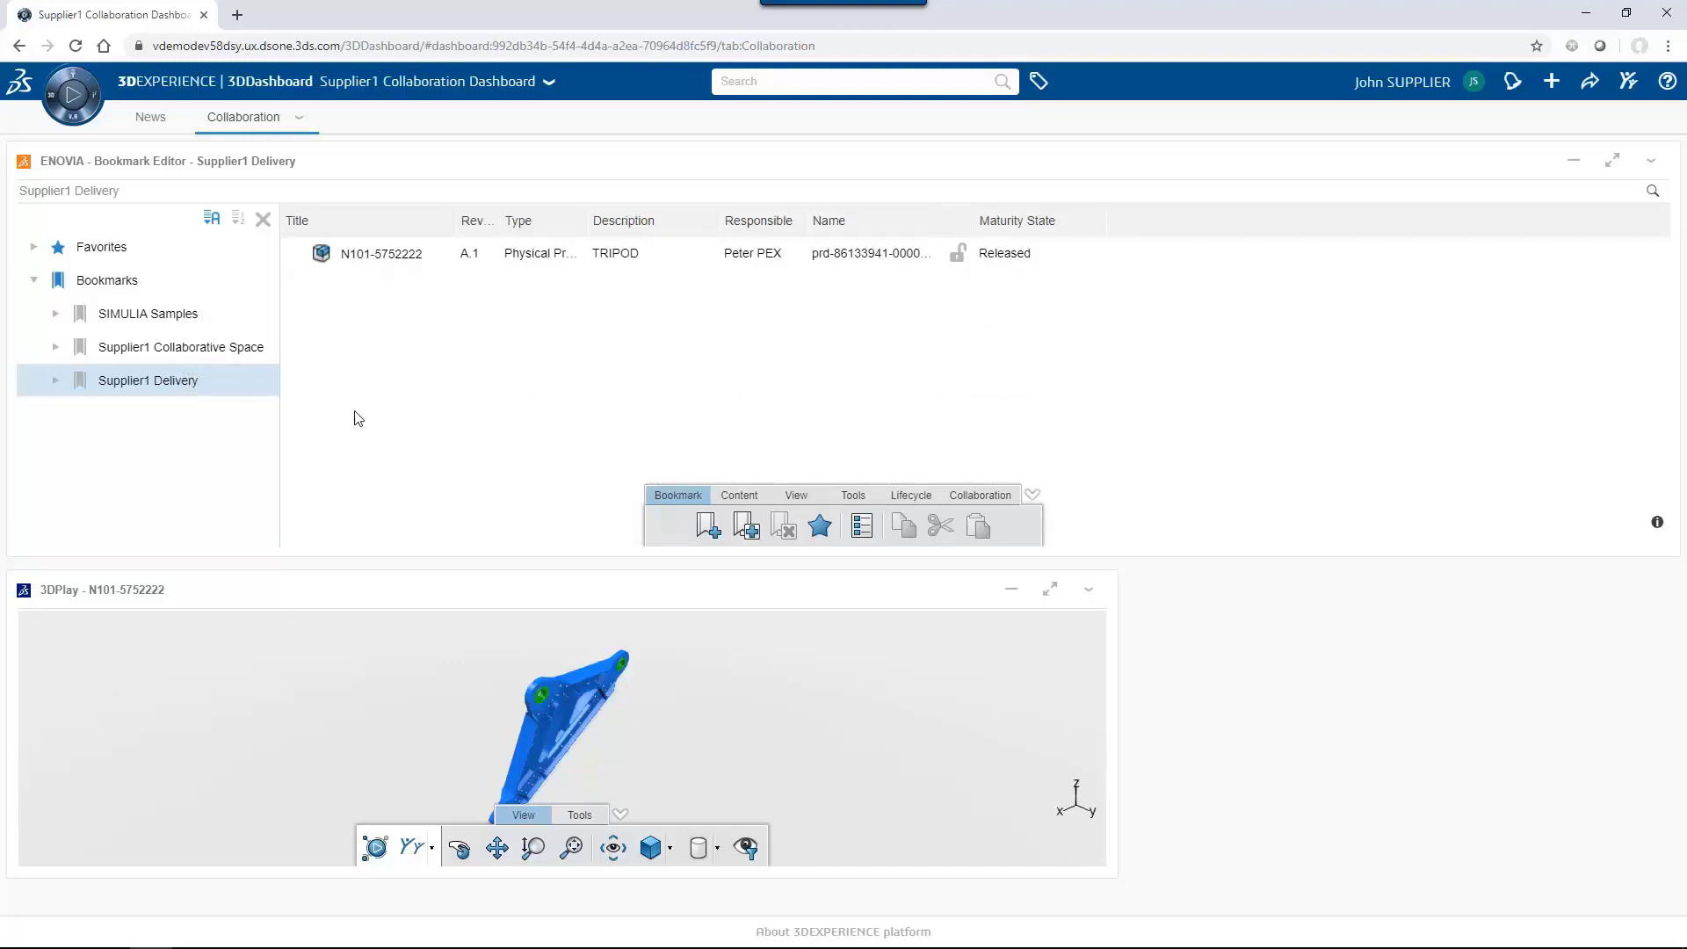
pyautogui.hotkey('alt', 'Tab')
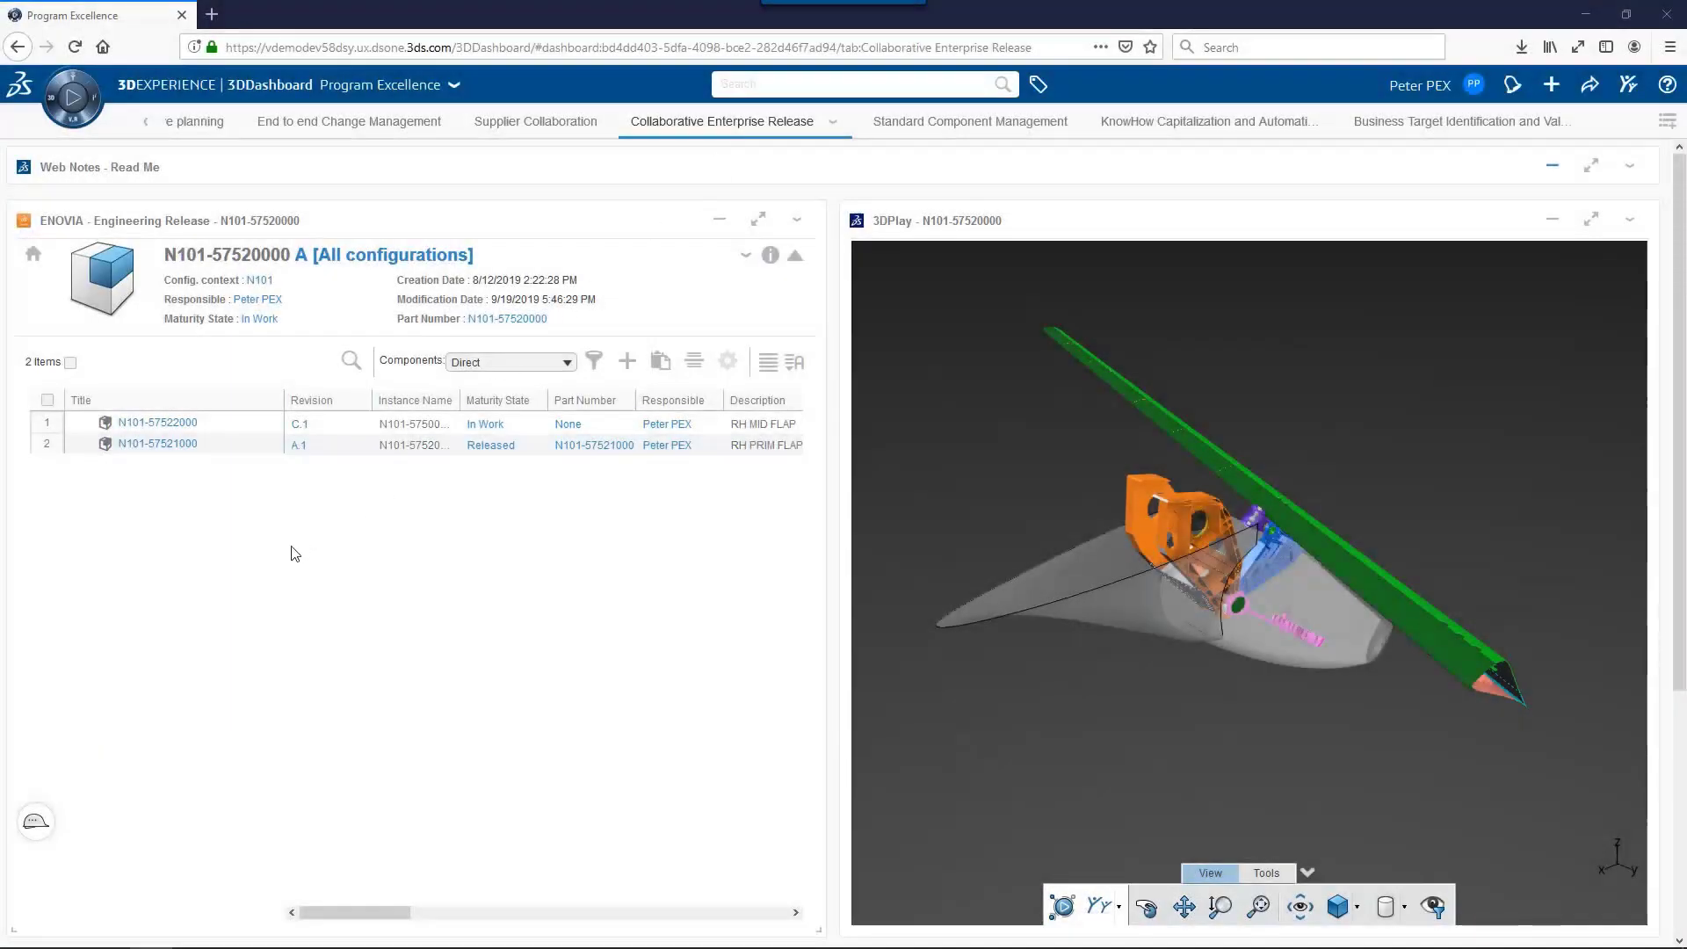
pyautogui.click(35, 824)
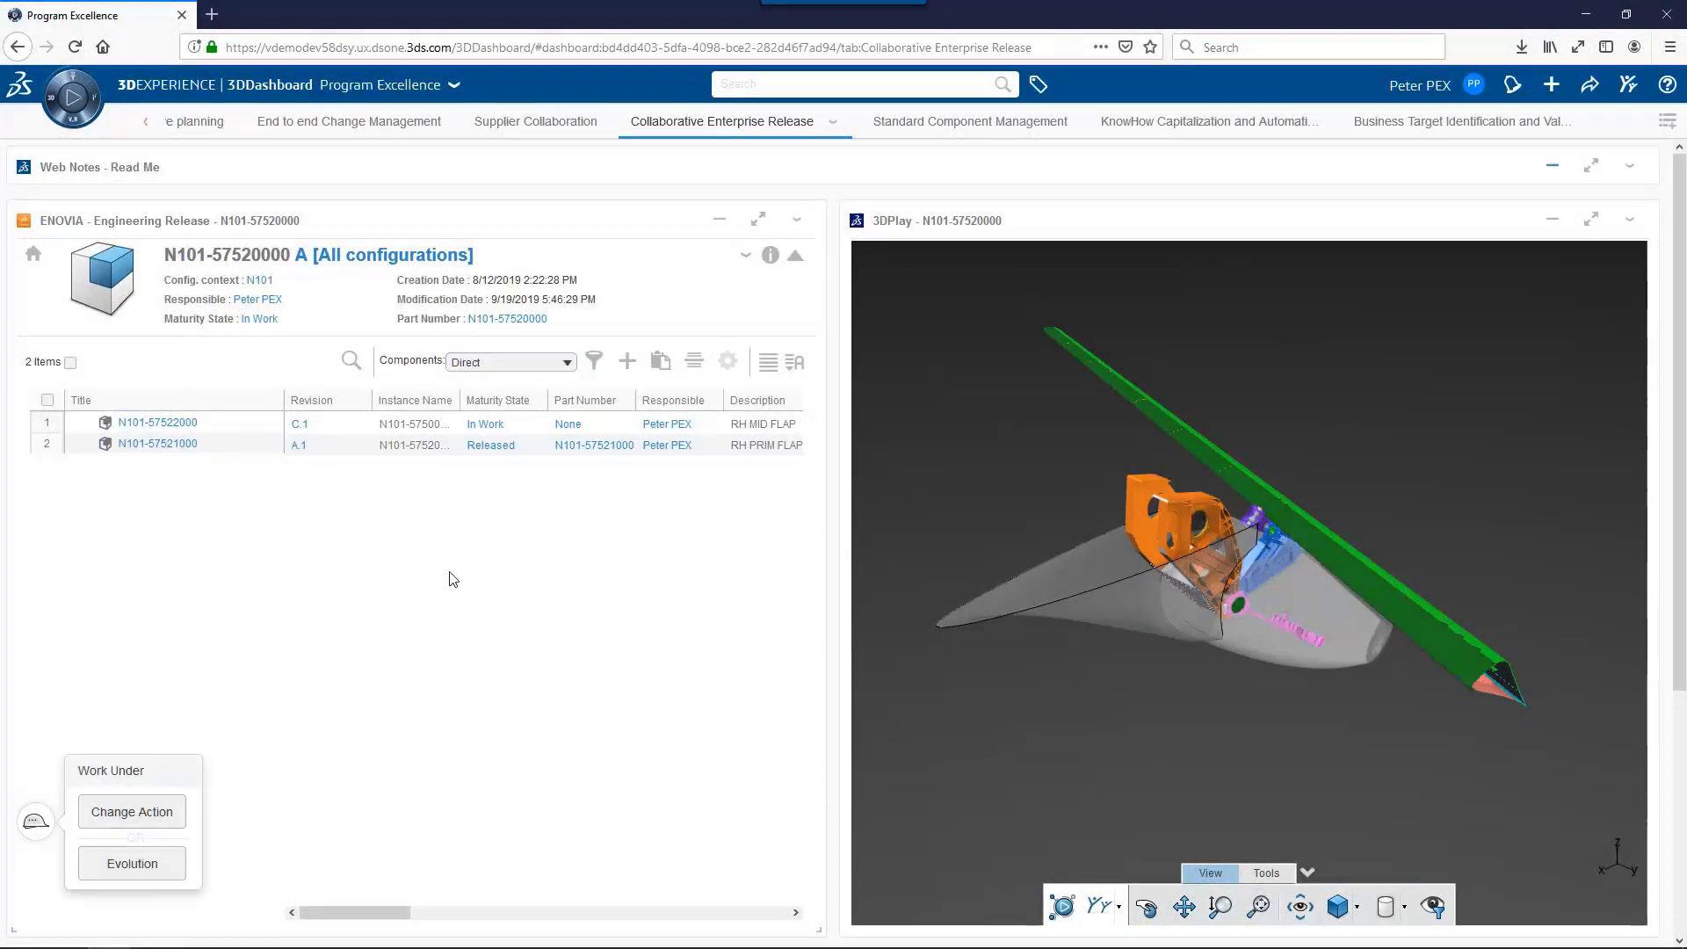
pyautogui.click(541, 367)
pyautogui.click(474, 405)
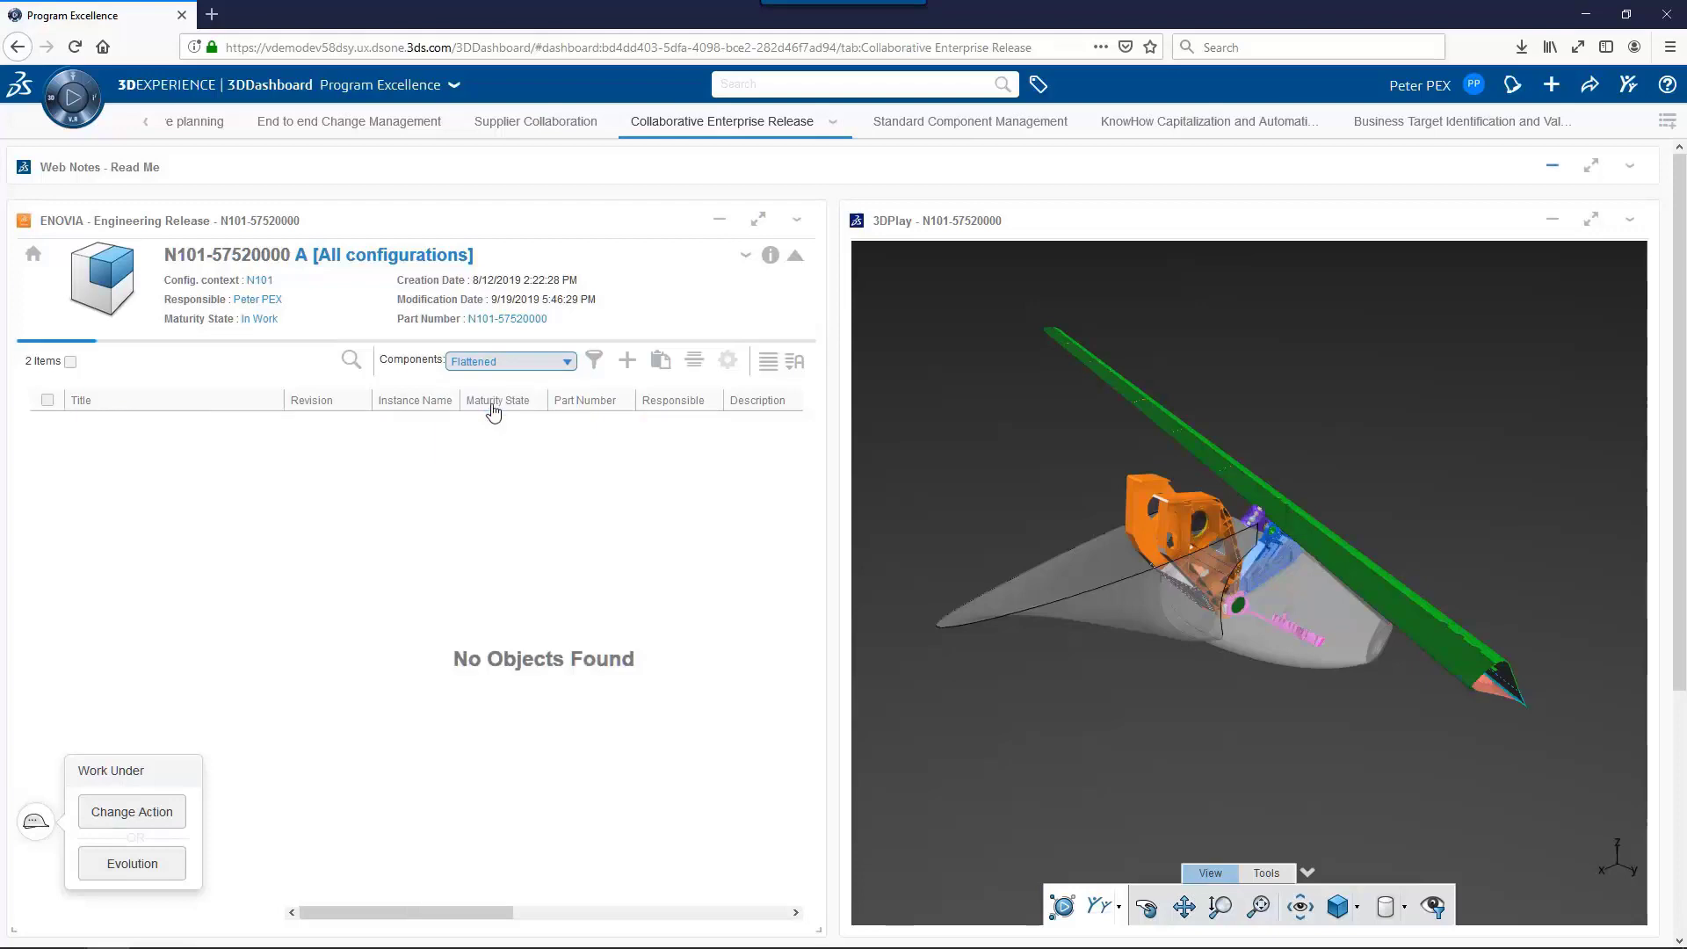
pyautogui.click(36, 822)
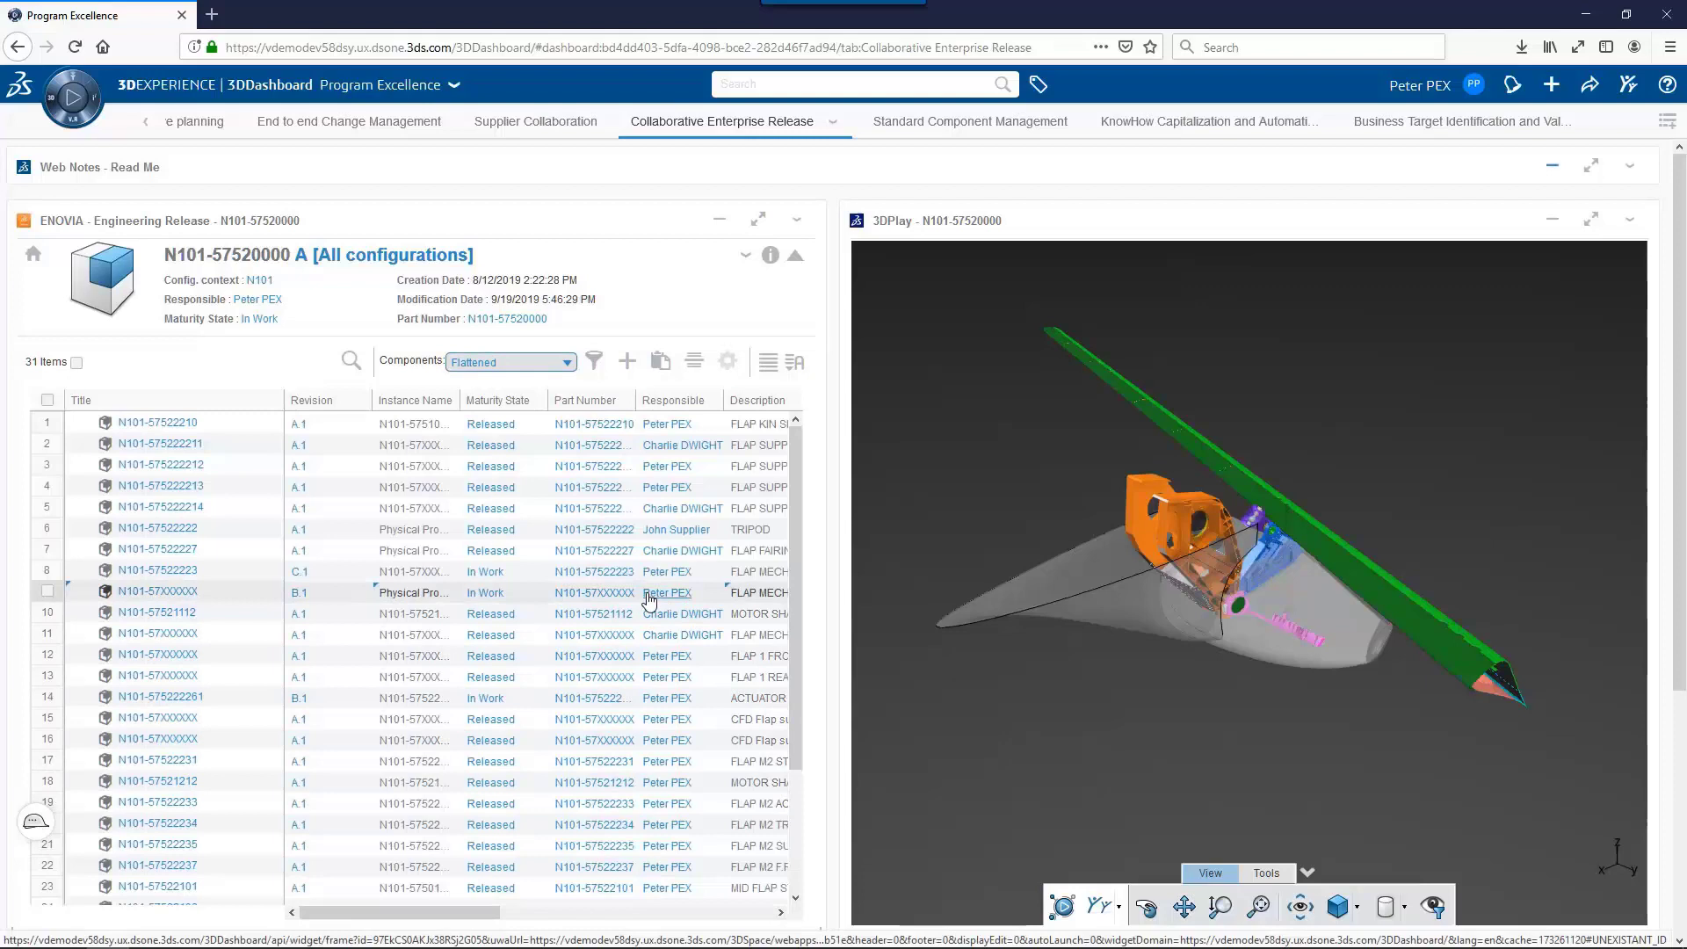
# Group the flattened components by Maturity State and collapse the Released group.
pyautogui.click(694, 362)
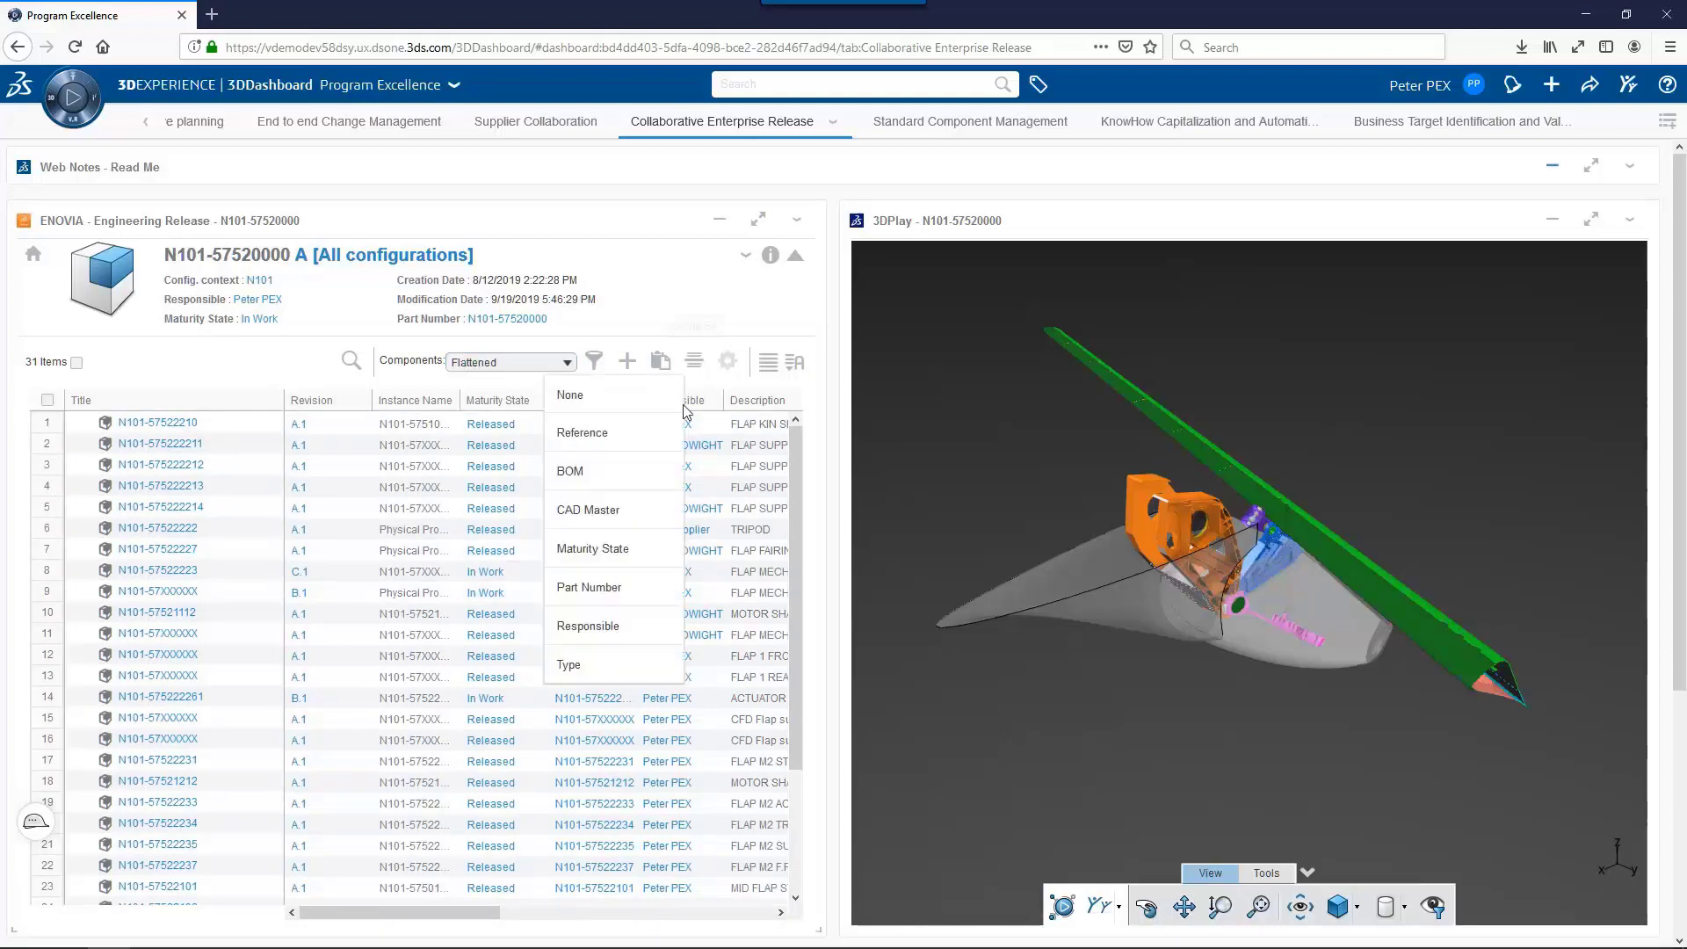
pyautogui.click(612, 560)
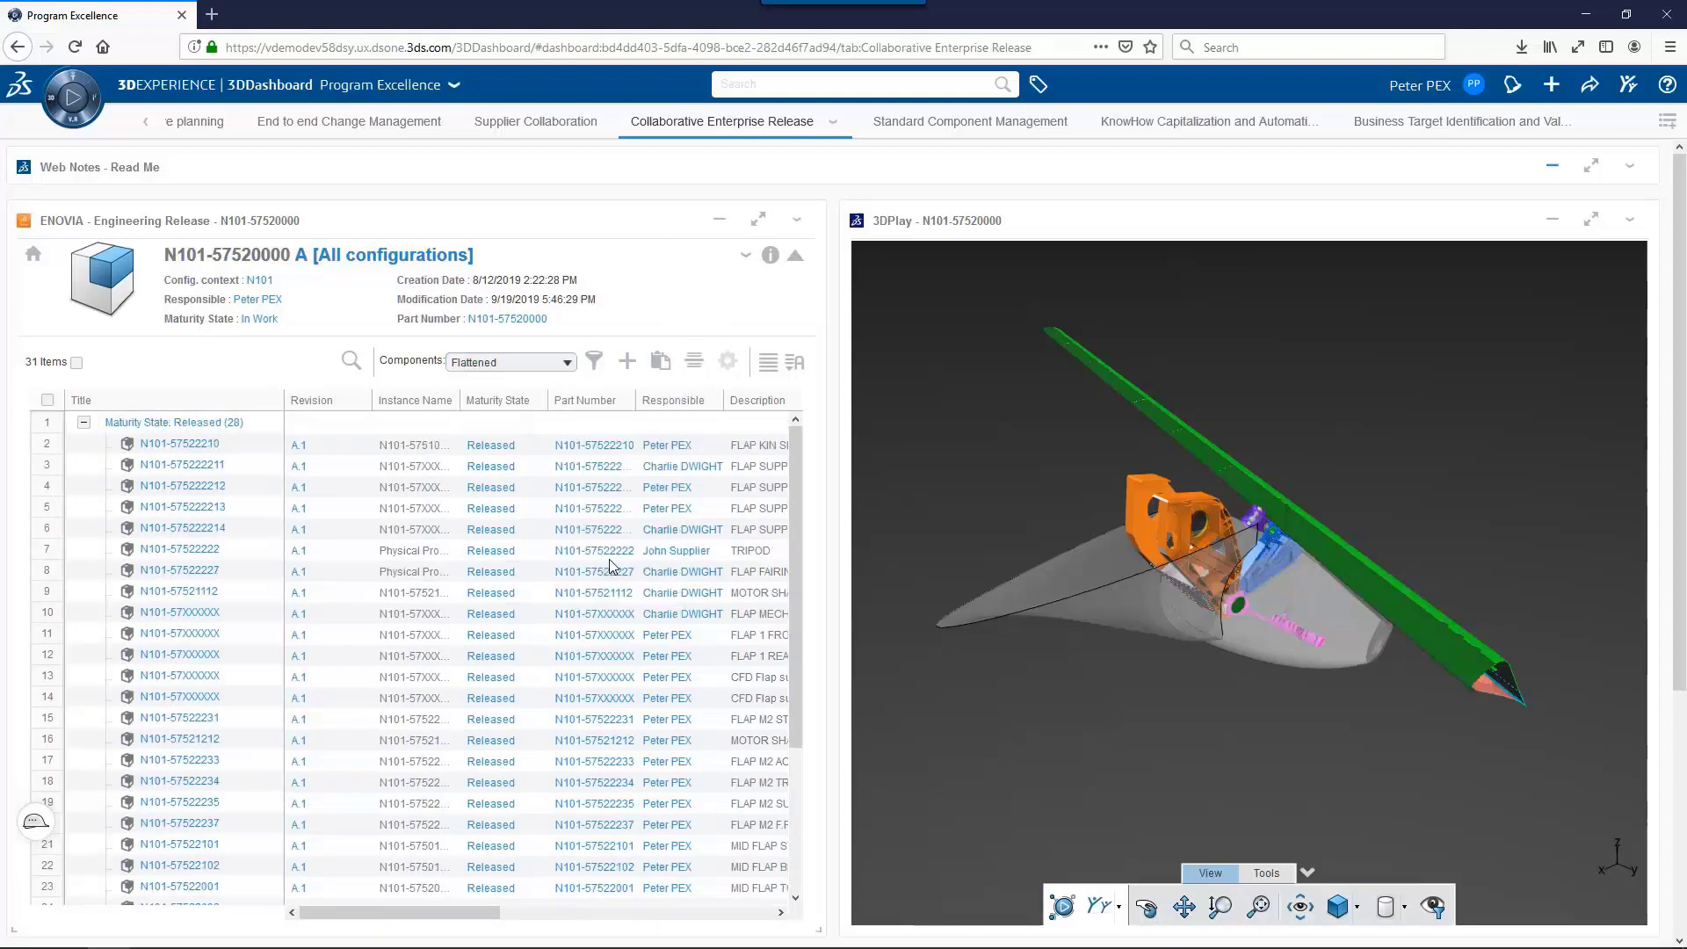
pyautogui.click(83, 423)
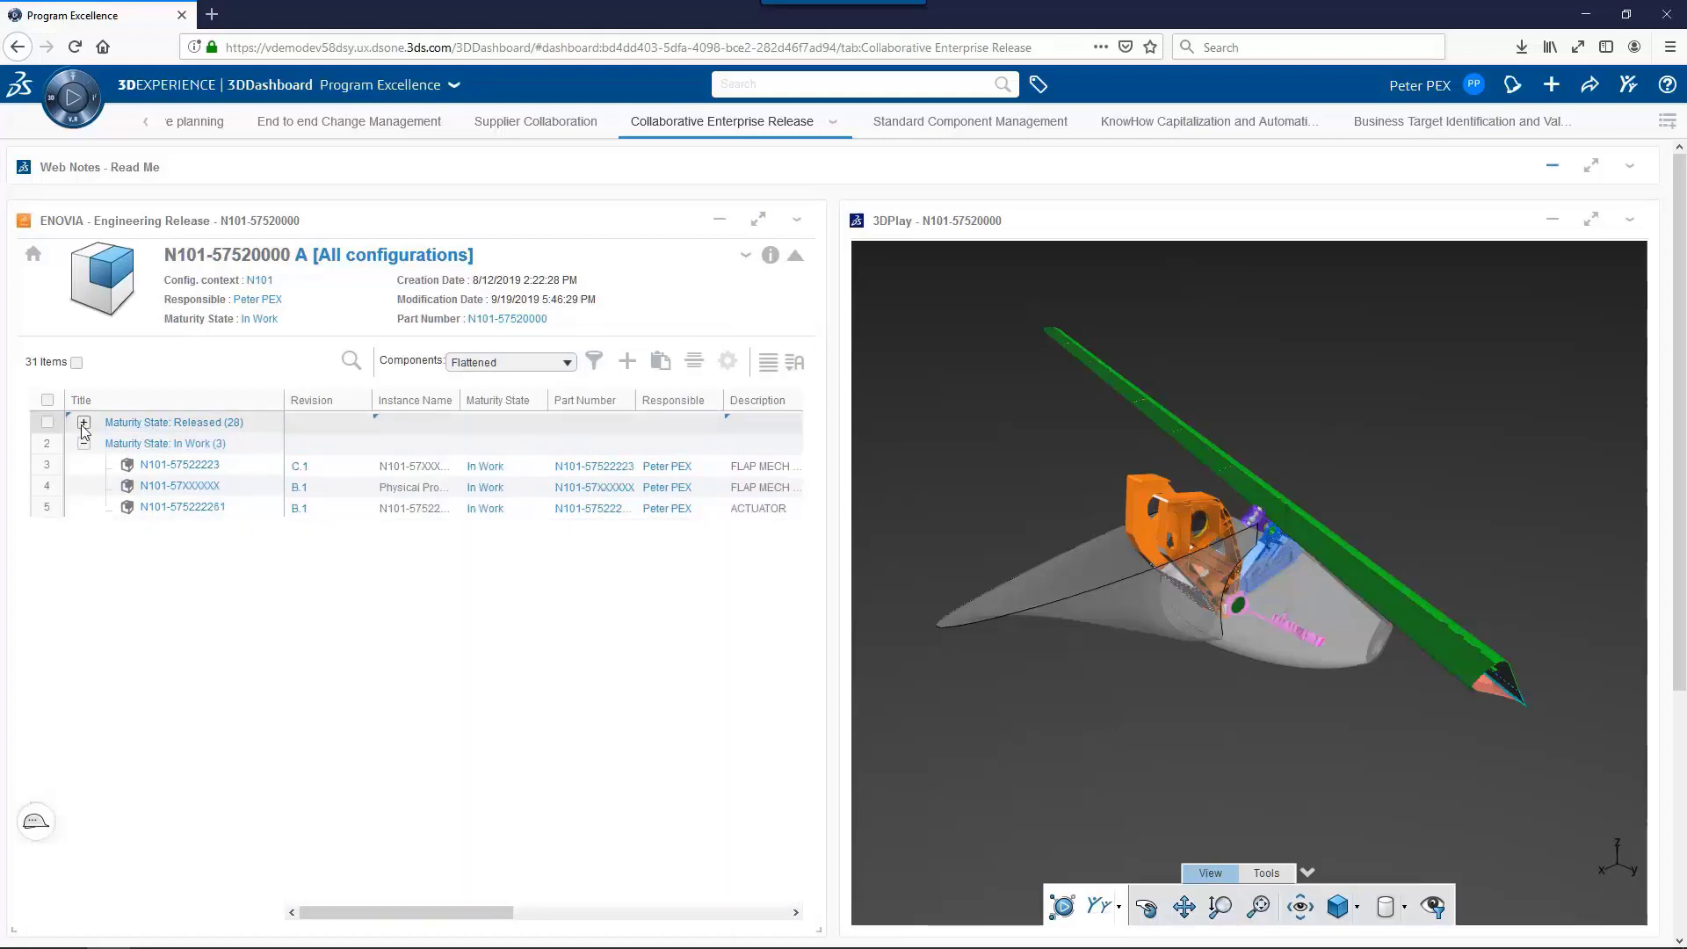
# Open the in-work part N101-57XXXXXX, show it in 3DPlay, and change its maturity state to Frozen.
pyautogui.click(180, 486)
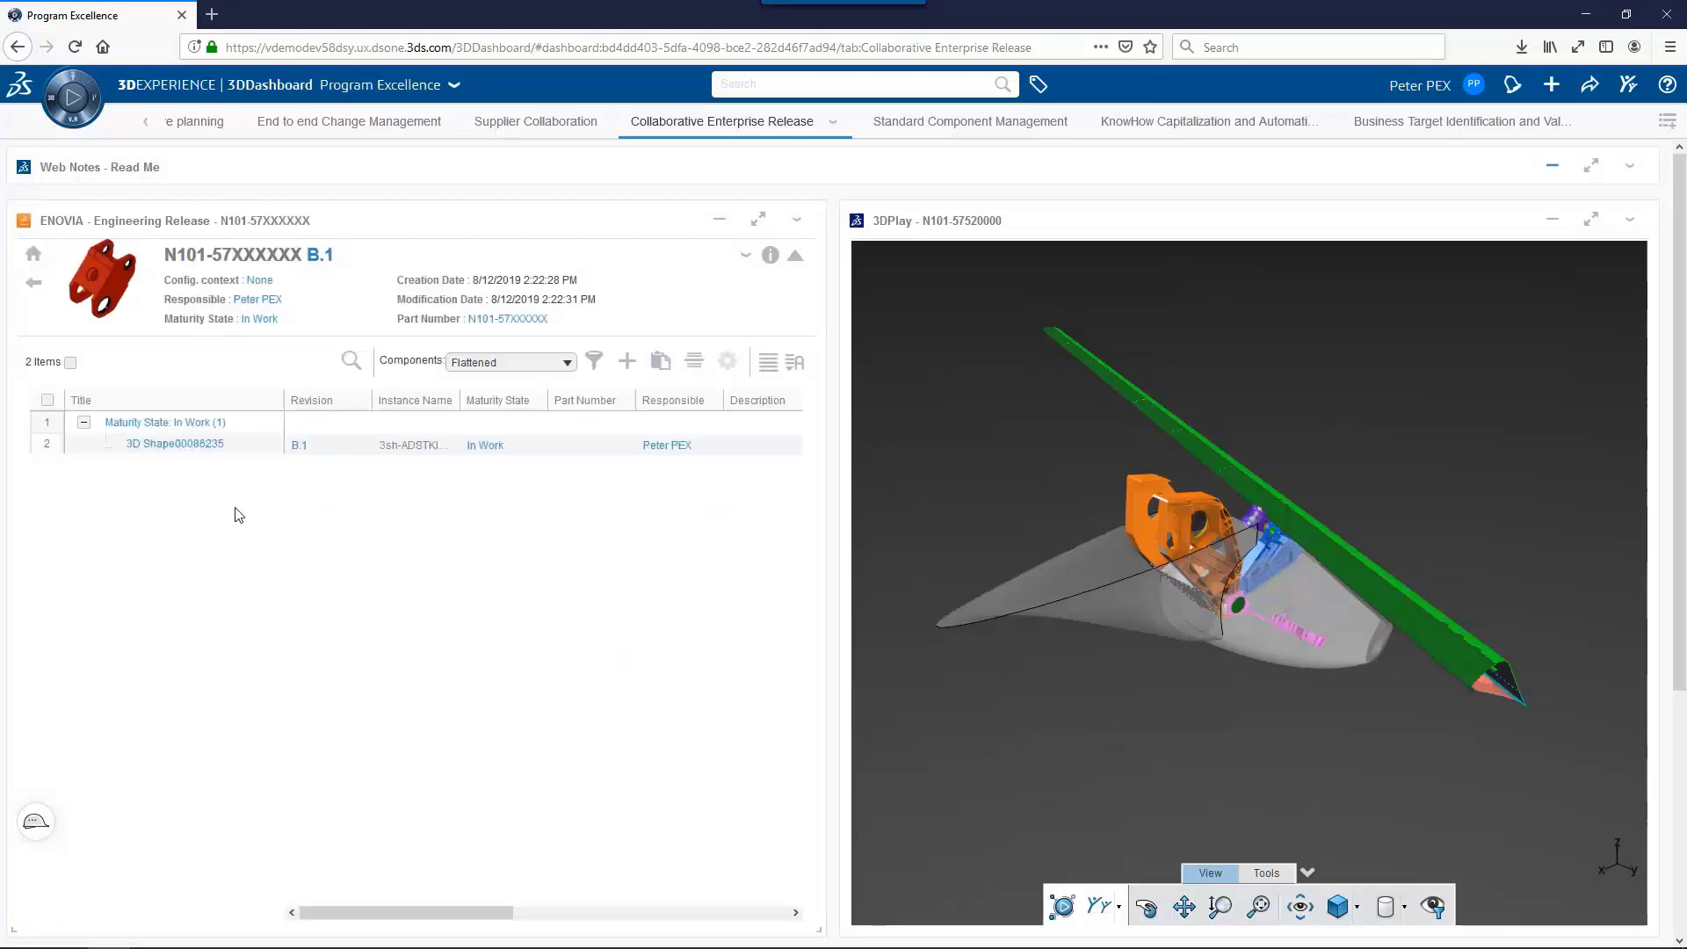
pyautogui.moveTo(110, 294); pyautogui.dragTo(1080, 543)
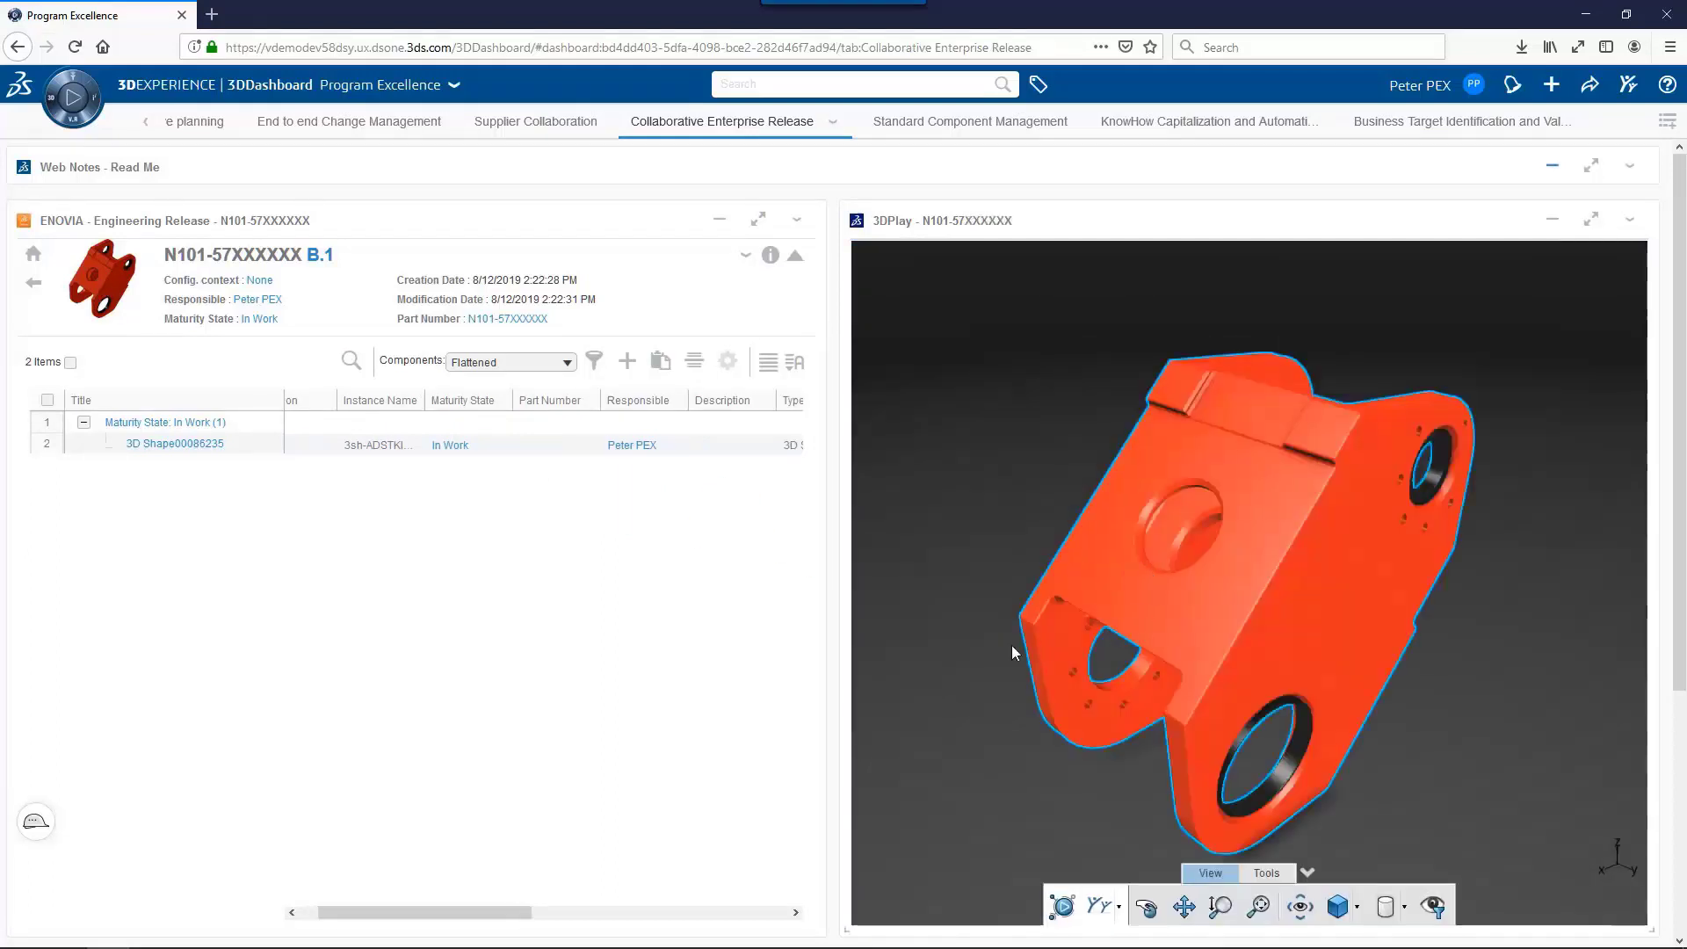
pyautogui.click(262, 321)
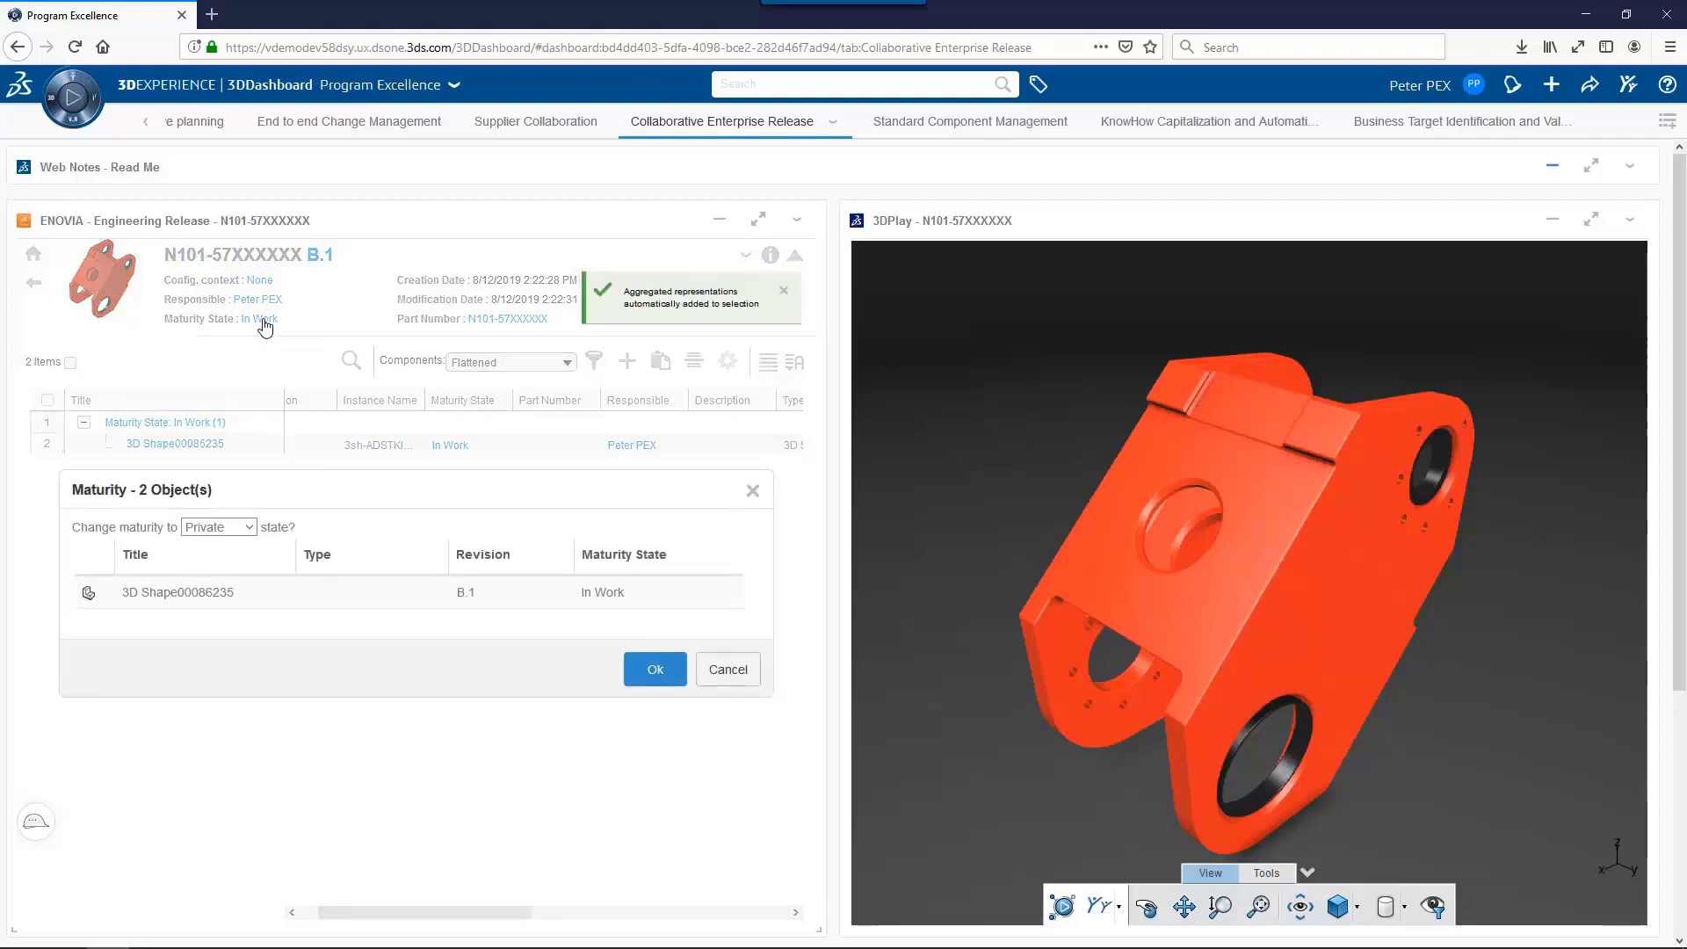
pyautogui.click(250, 528)
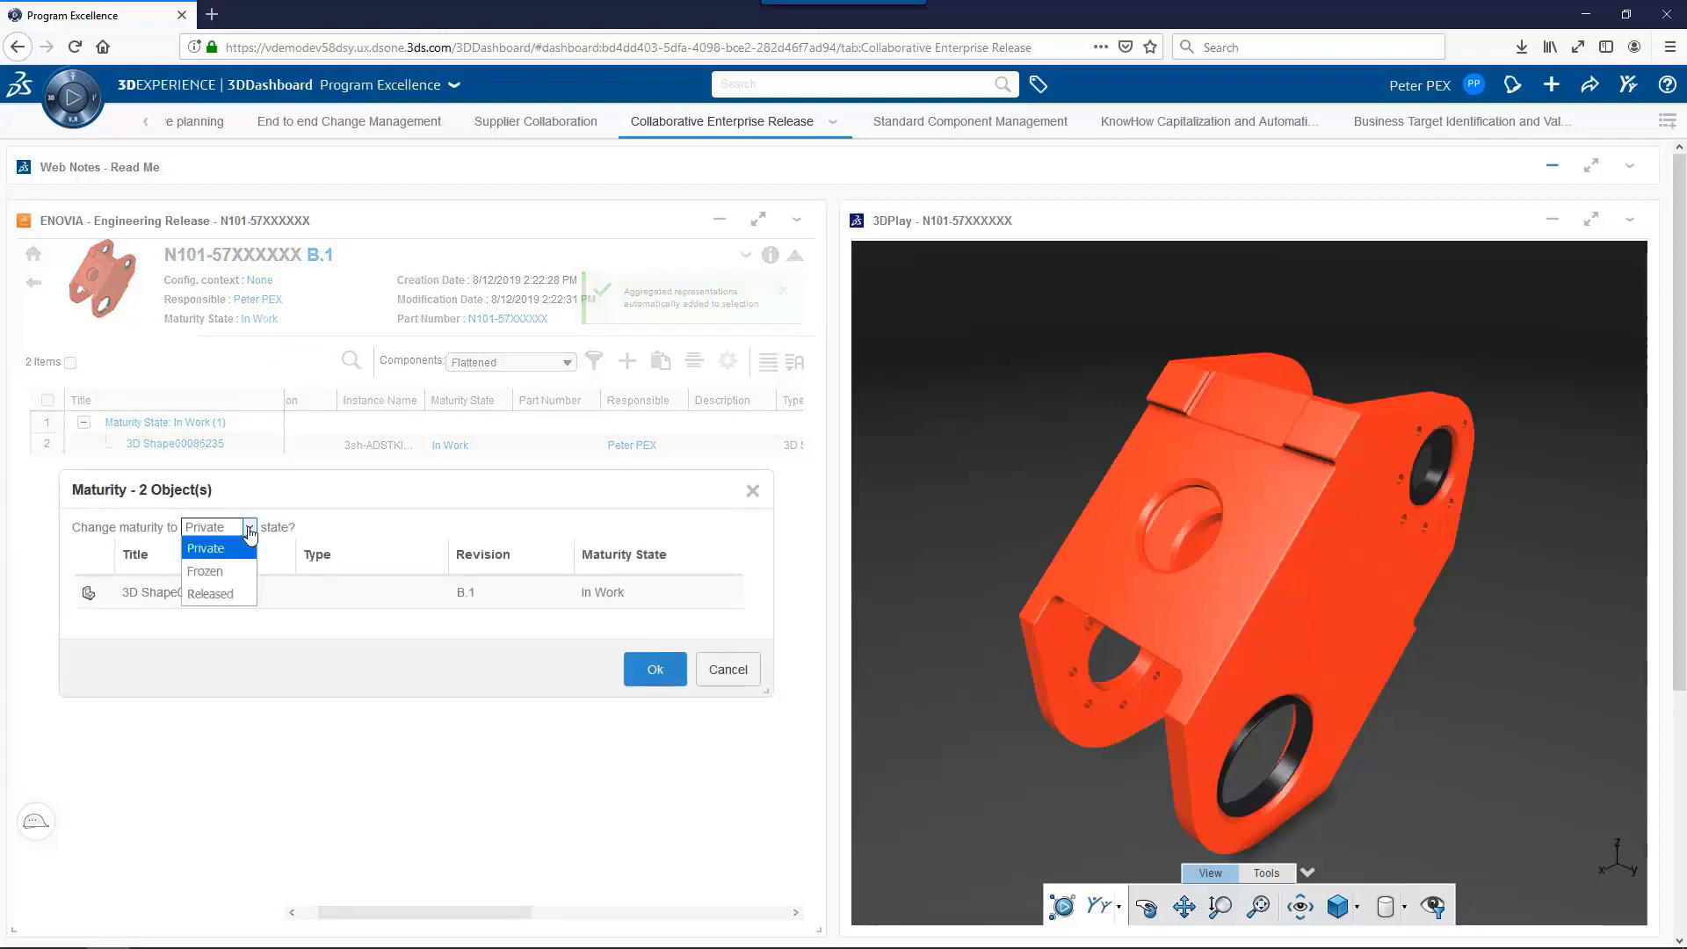
pyautogui.click(211, 571)
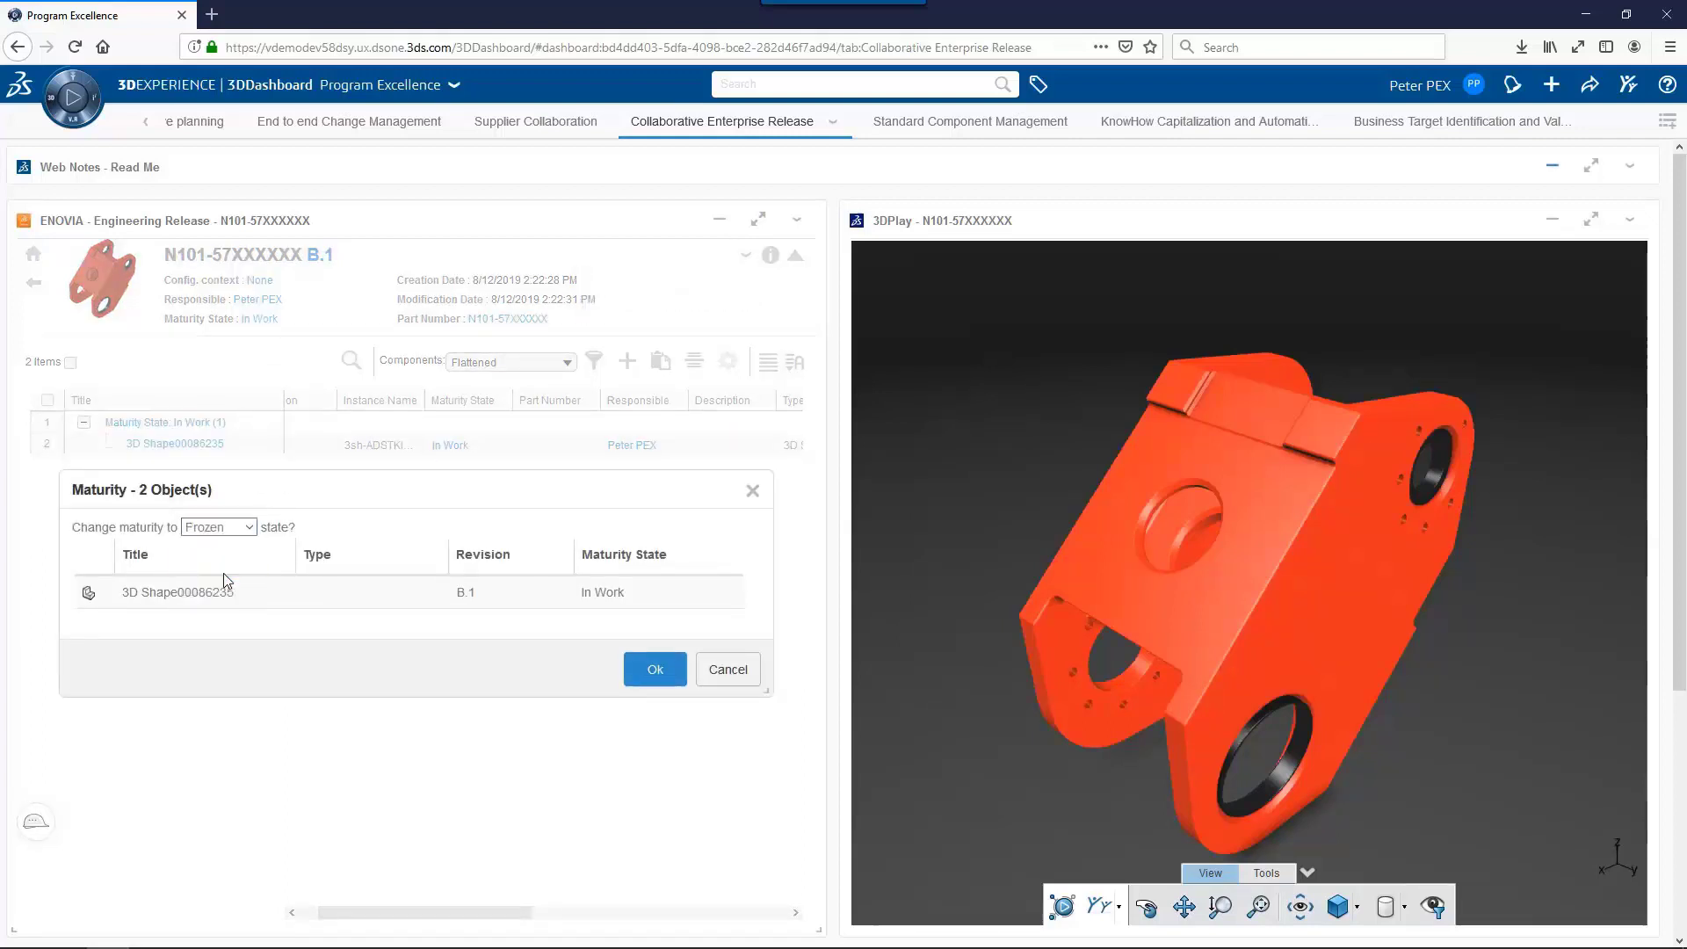
pyautogui.click(656, 670)
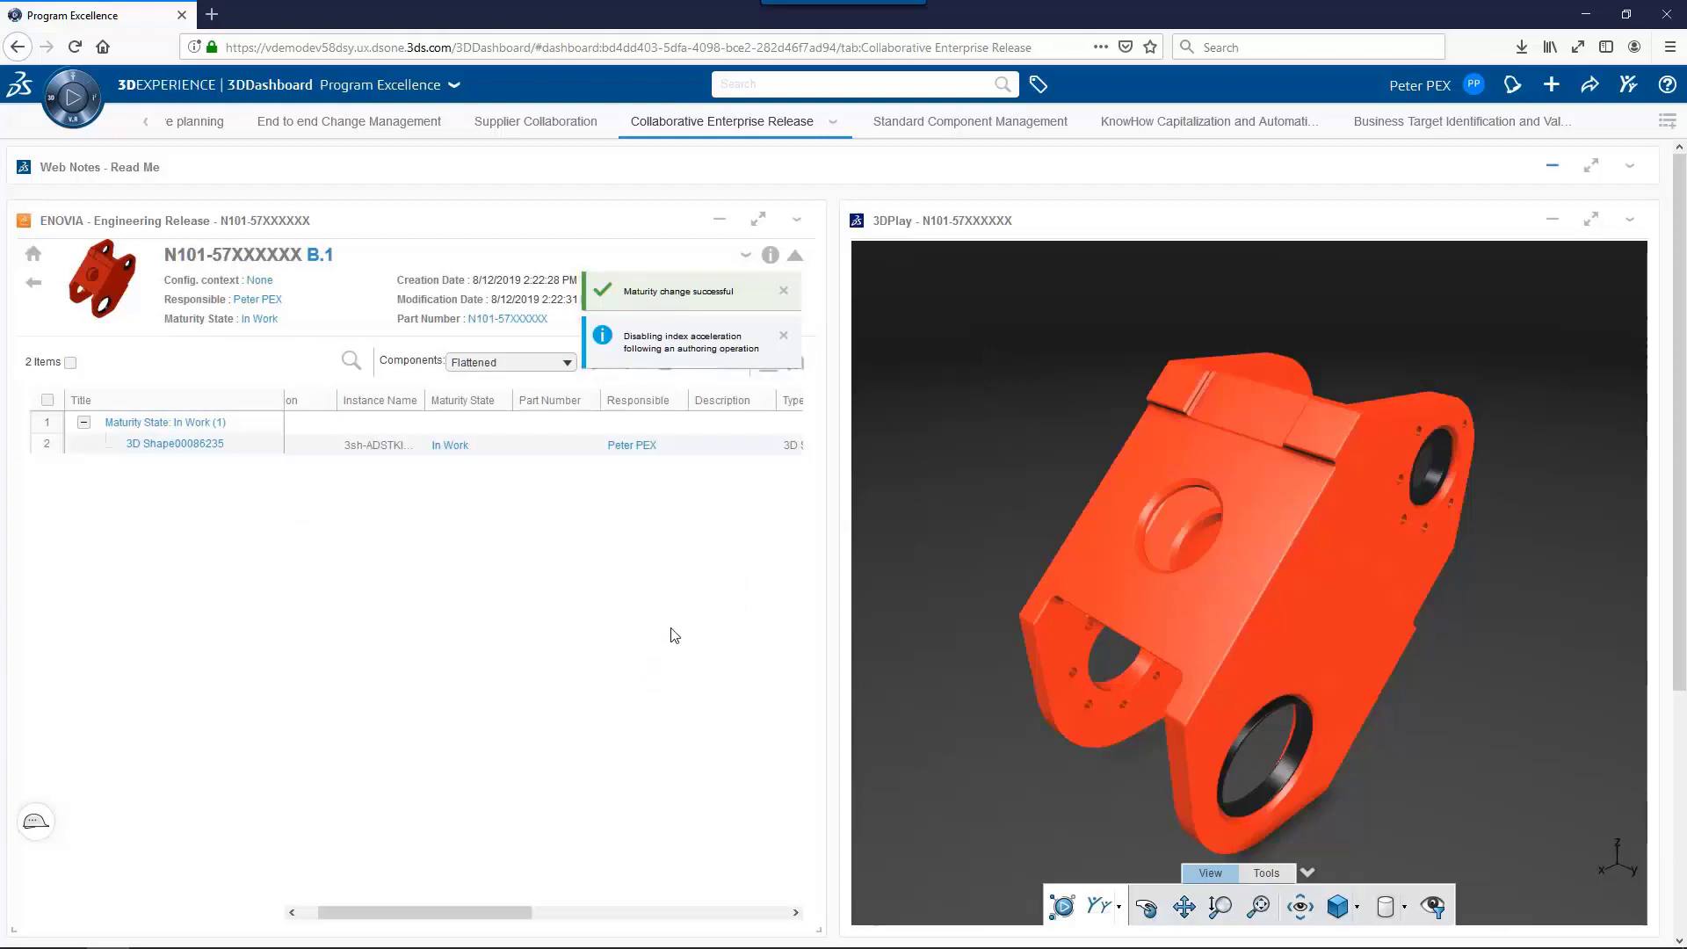
pyautogui.click(34, 287)
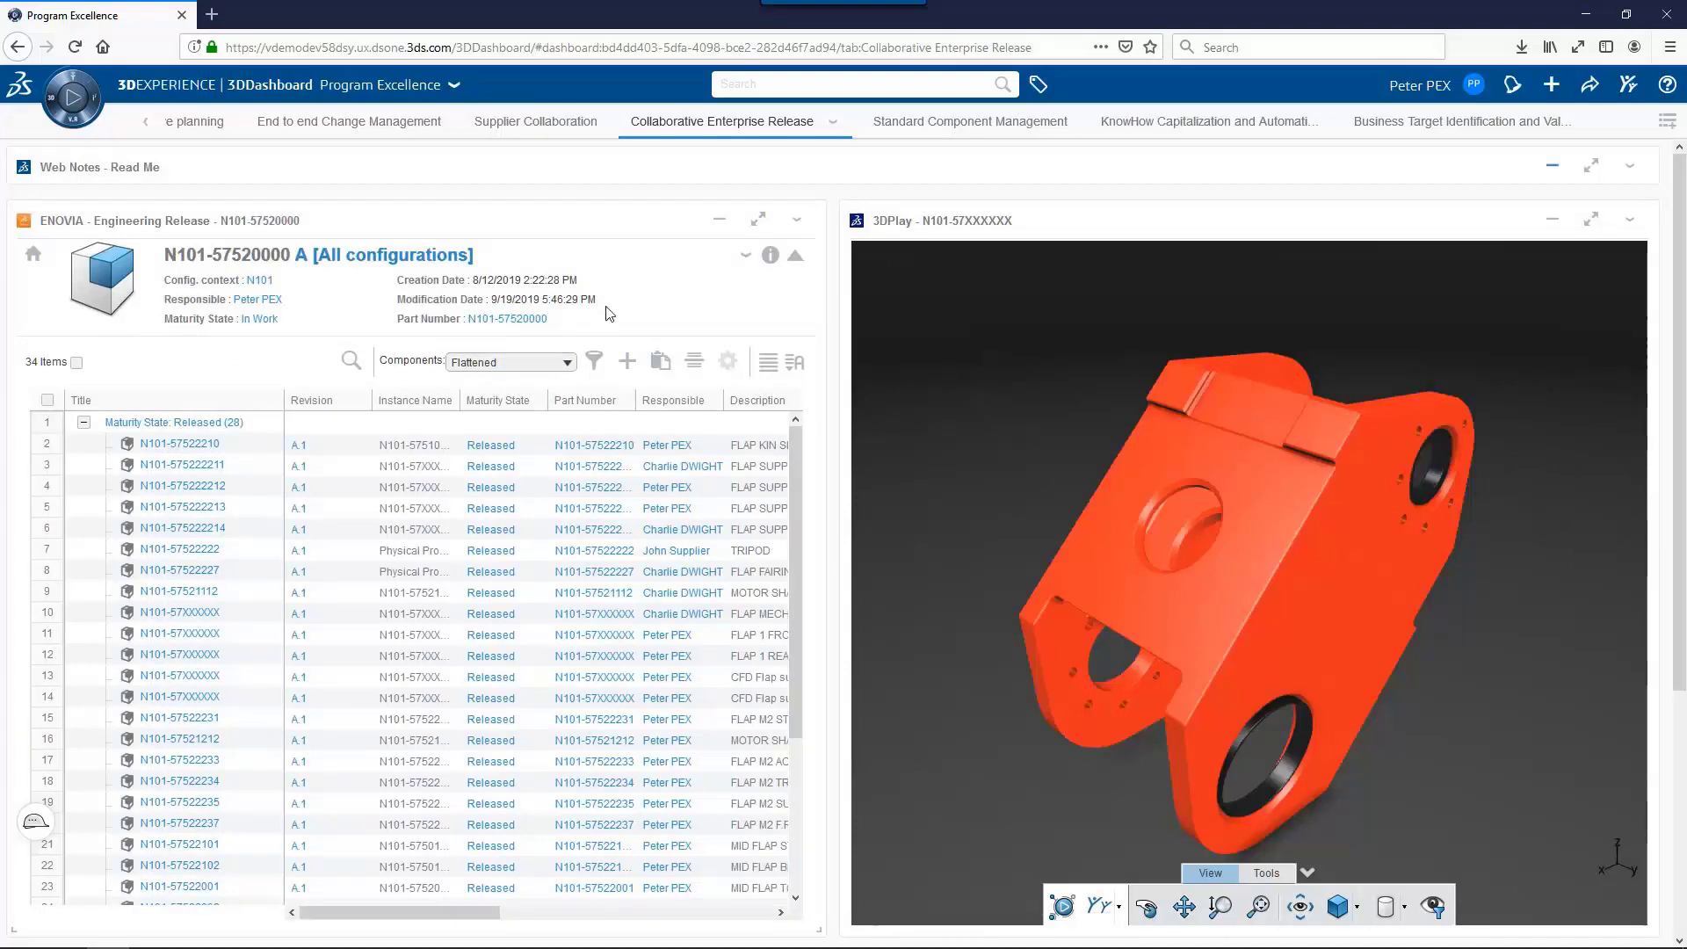
pyautogui.moveTo(110, 277); pyautogui.dragTo(1057, 503)
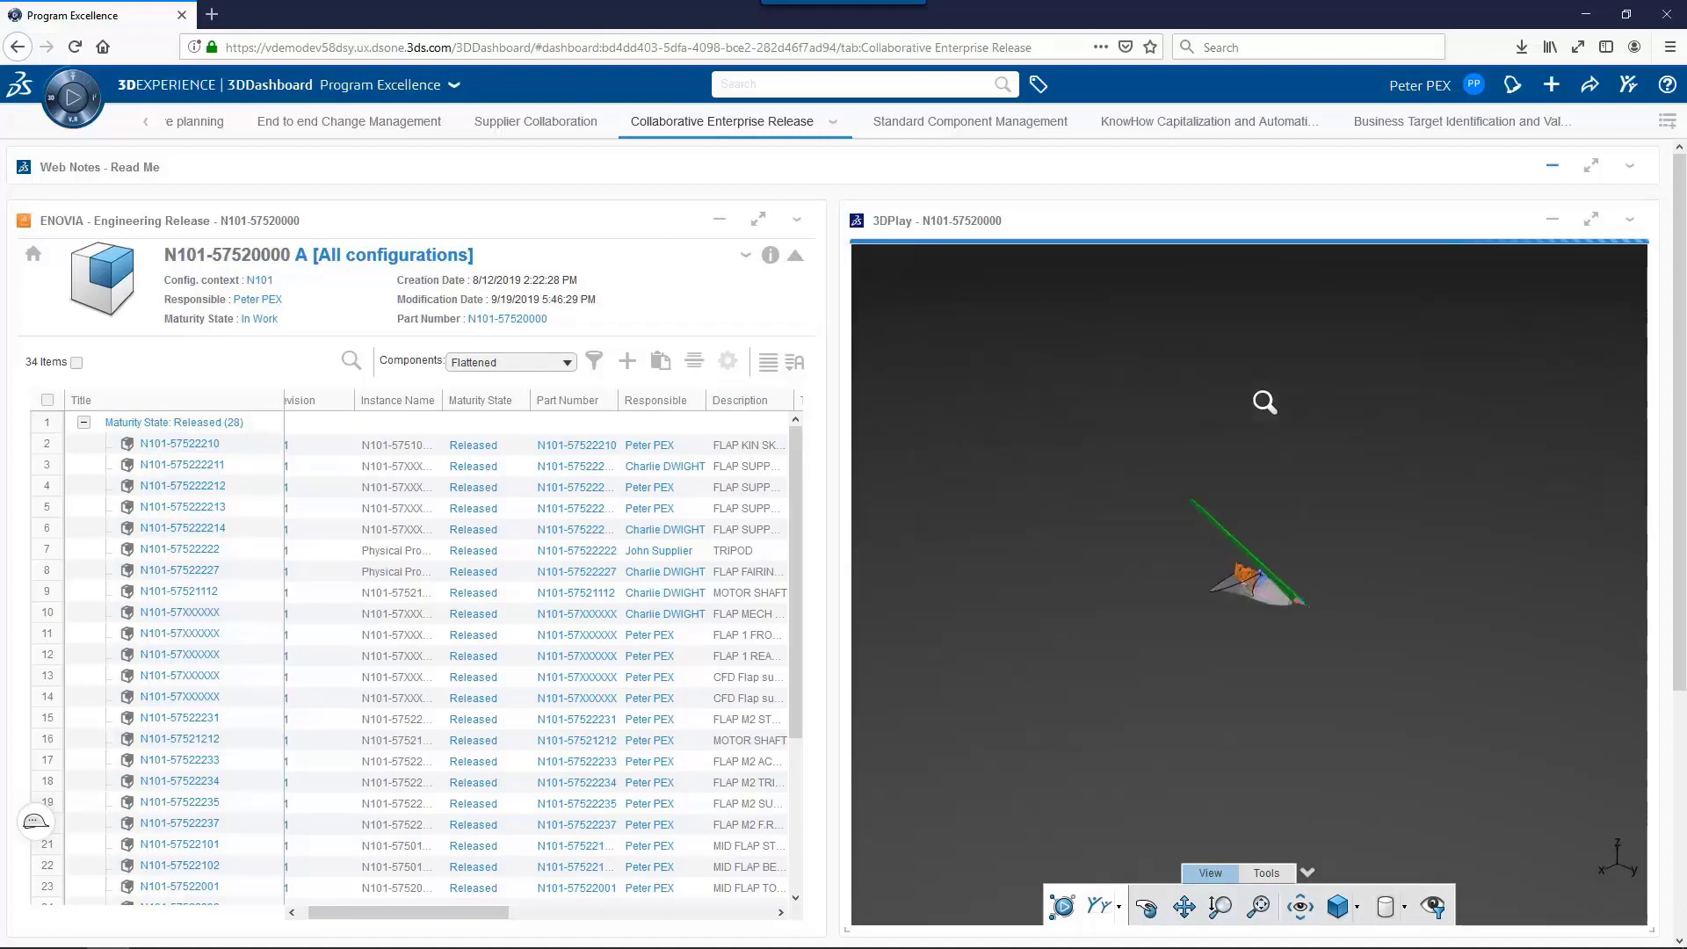
pyautogui.click(747, 259)
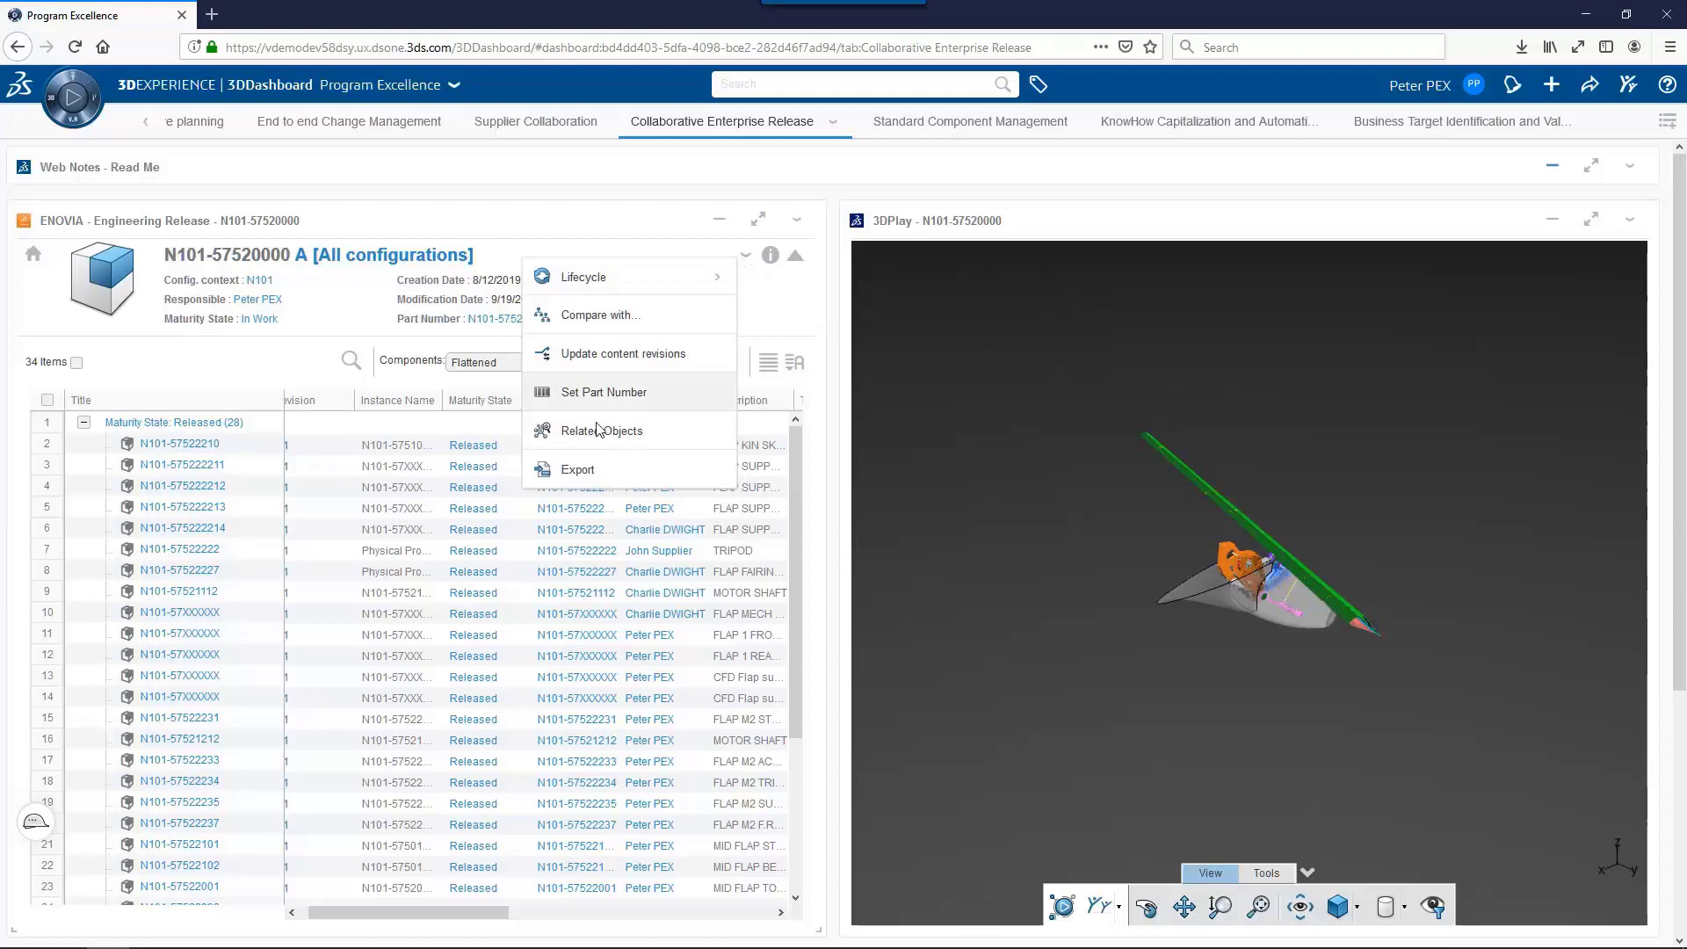
pyautogui.click(578, 470)
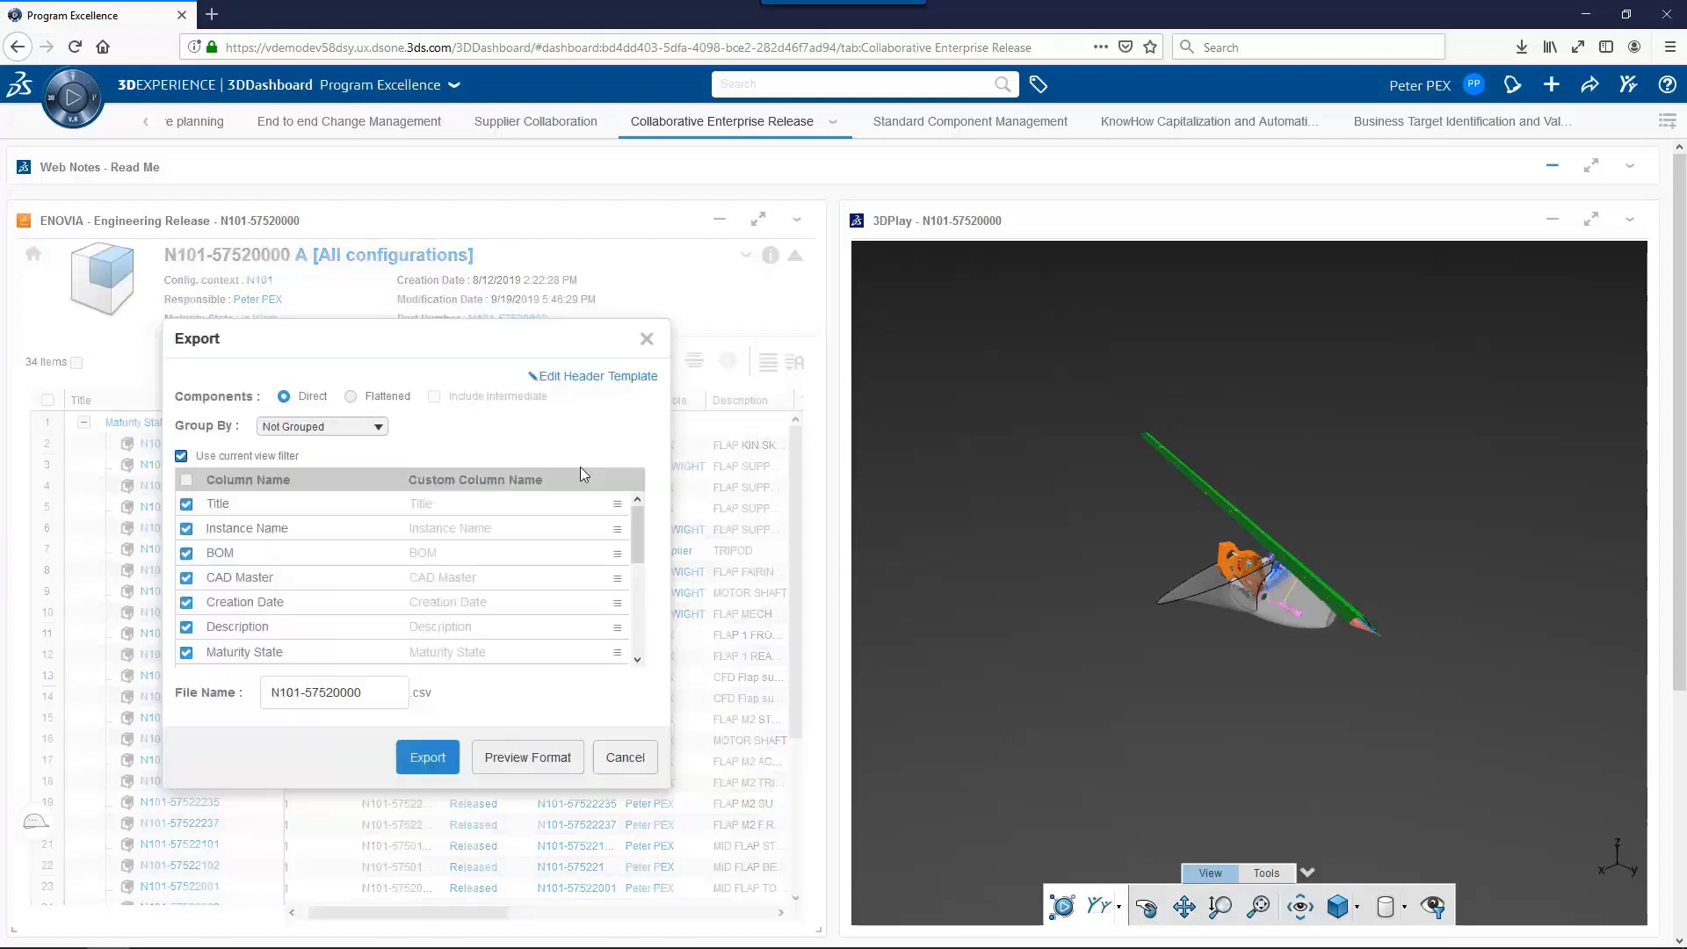
pyautogui.click(349, 397)
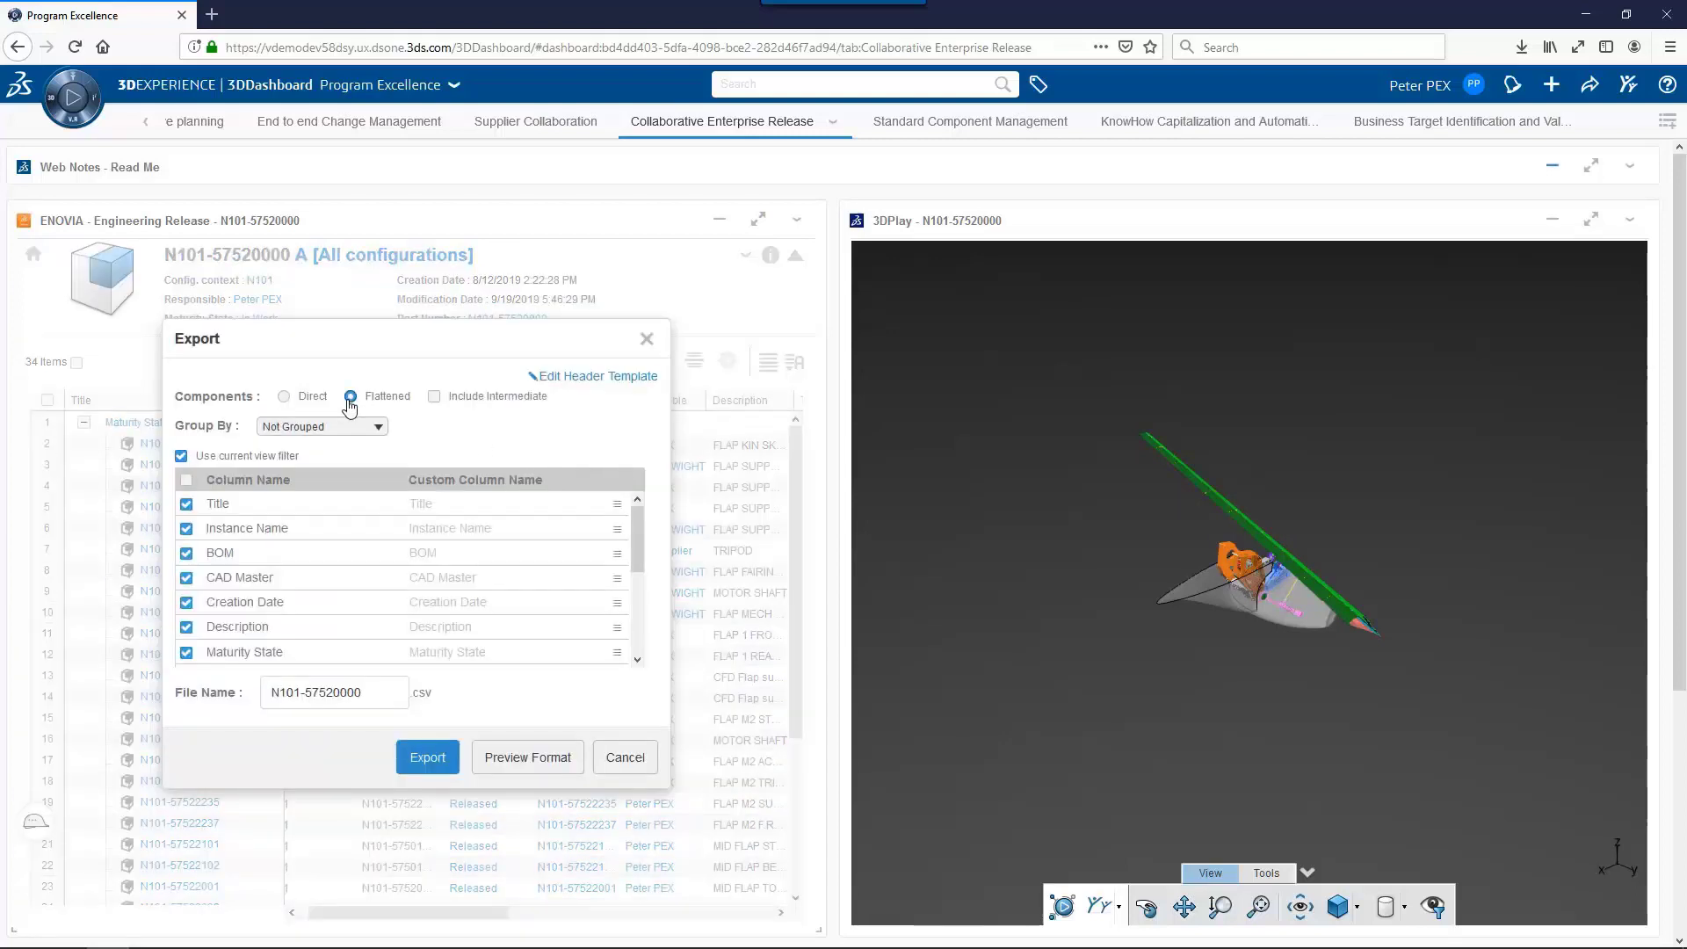
pyautogui.click(428, 759)
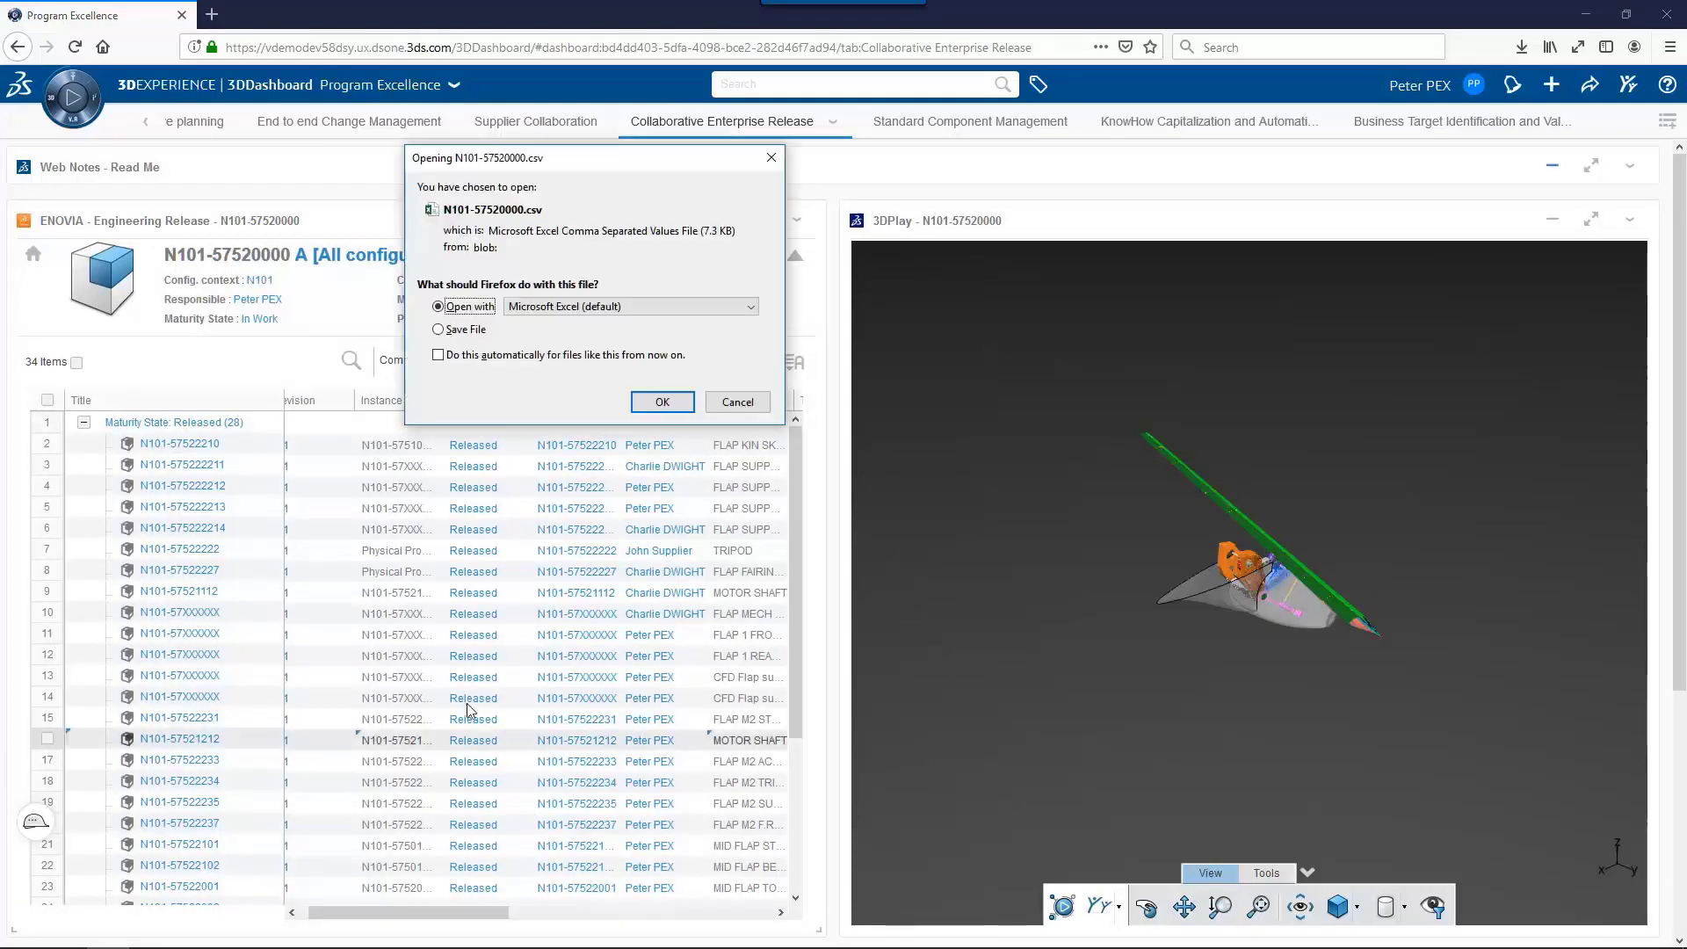
pyautogui.click(662, 403)
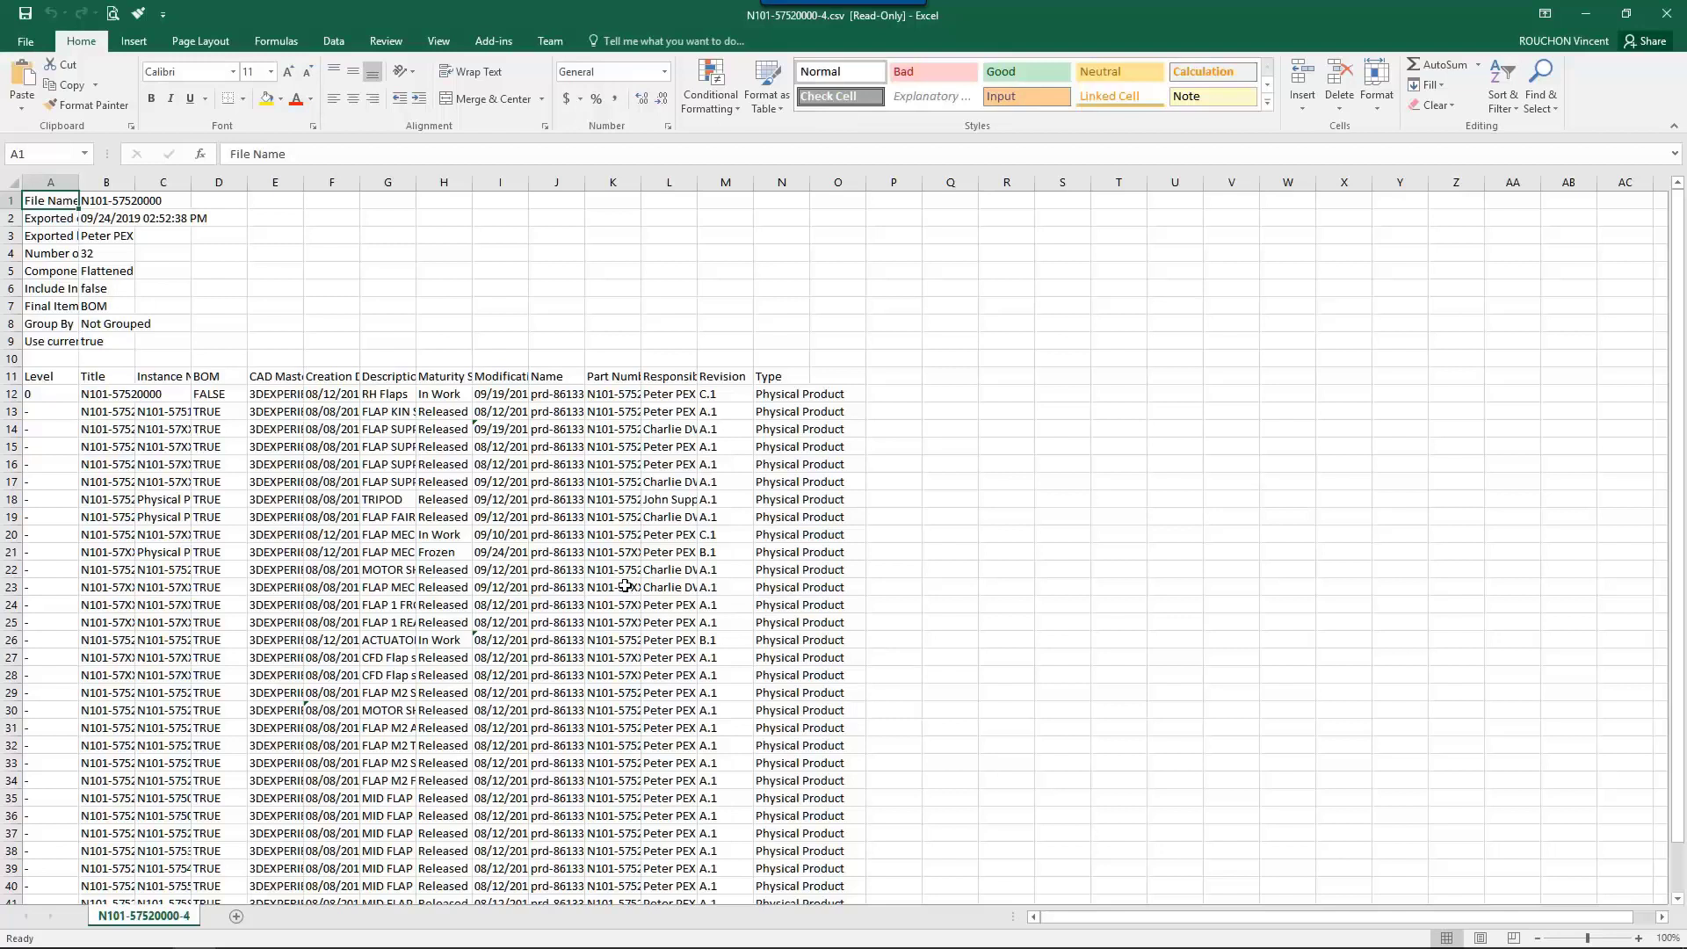
pyautogui.doubleClick(136, 183)
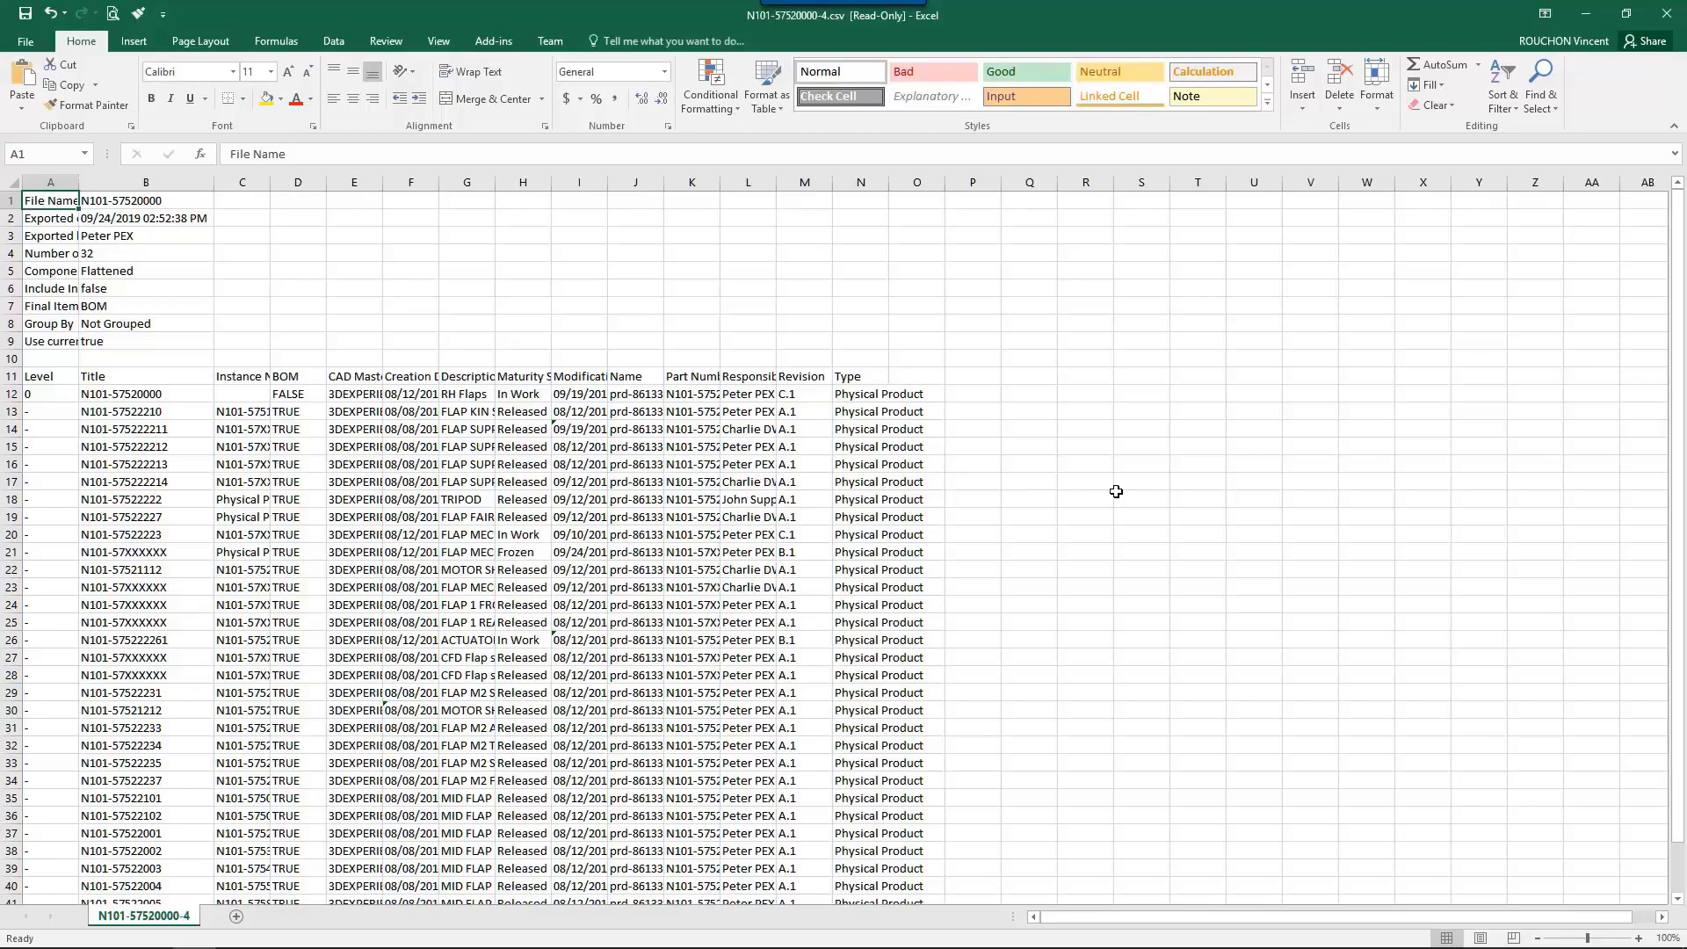
# Switch back to Program Excellence in Firefox and watch the OnePart video on the Standard Component Management page.
pyautogui.hotkey('alt', 'Tab')
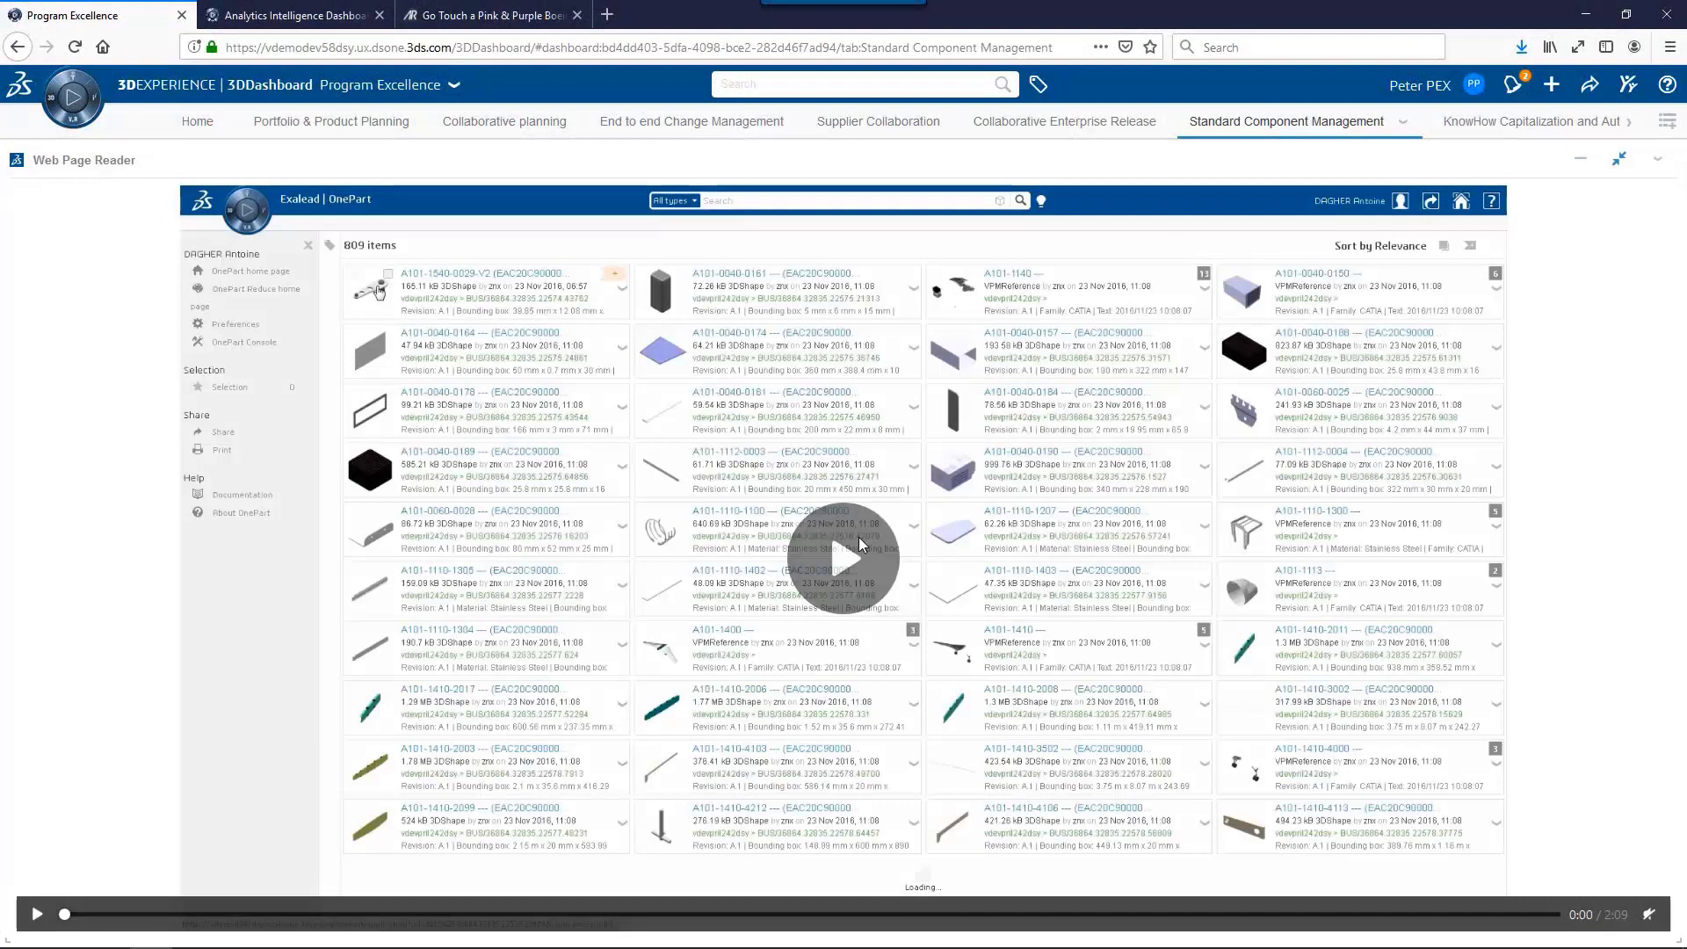
pyautogui.click(841, 555)
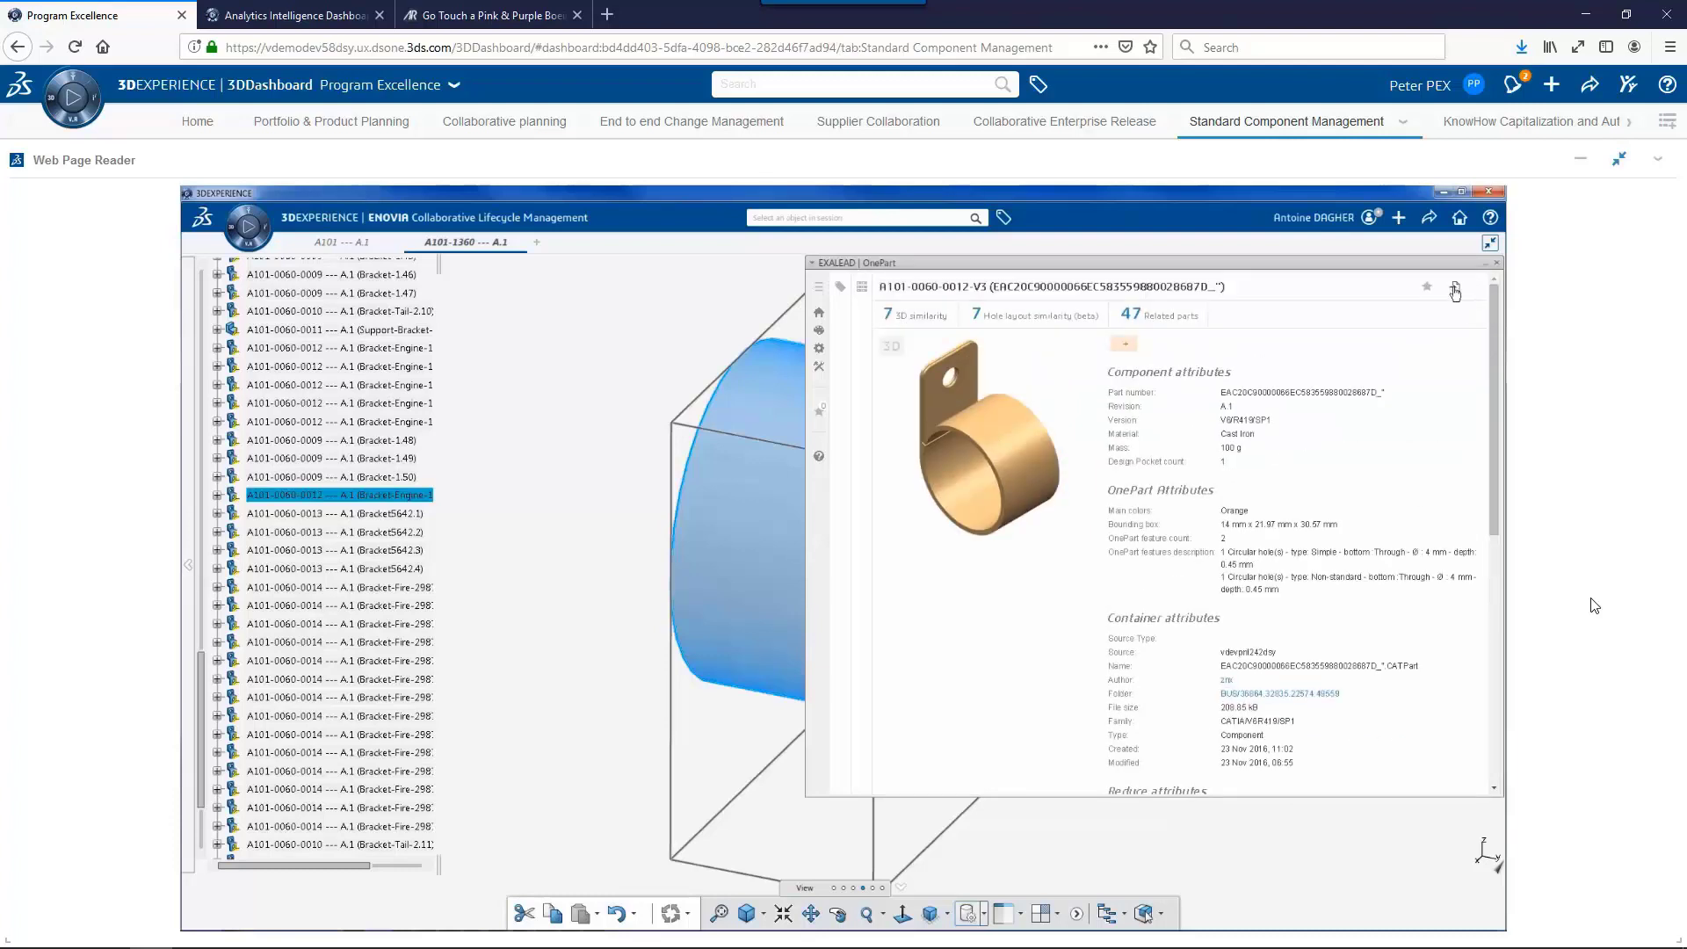
pyautogui.moveTo(1582, 654)
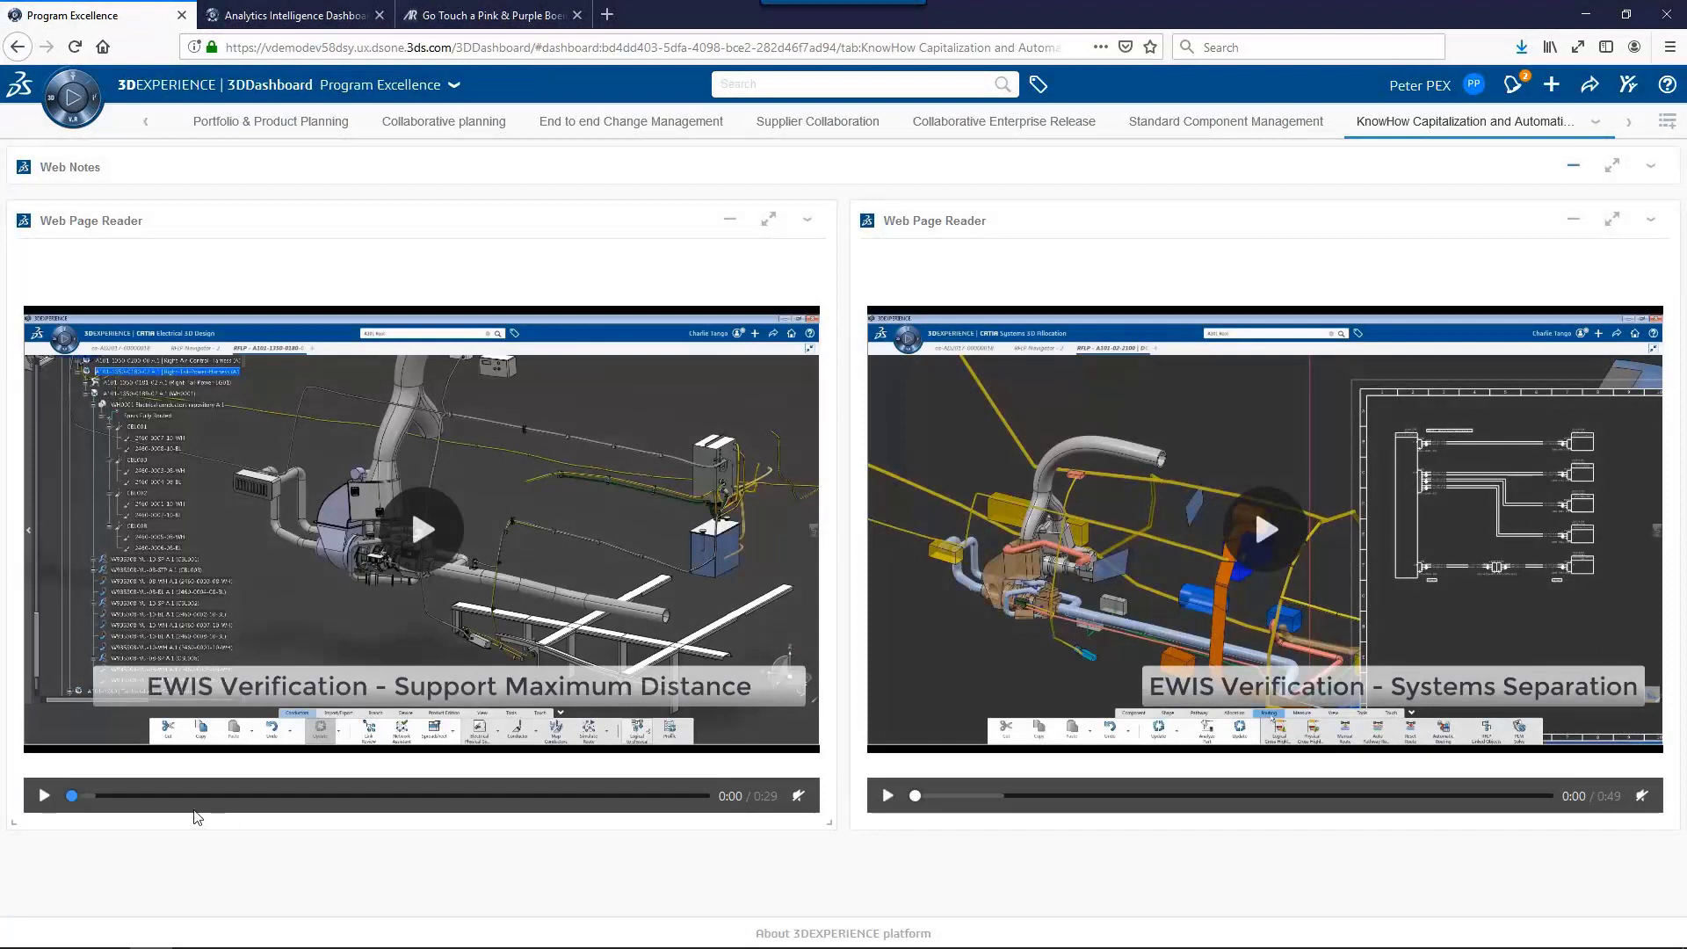
# Play the EWIS Verification videos on Support Maximum Distance and Systems Separation on the KnowHow Capitalization page.
pyautogui.click(44, 797)
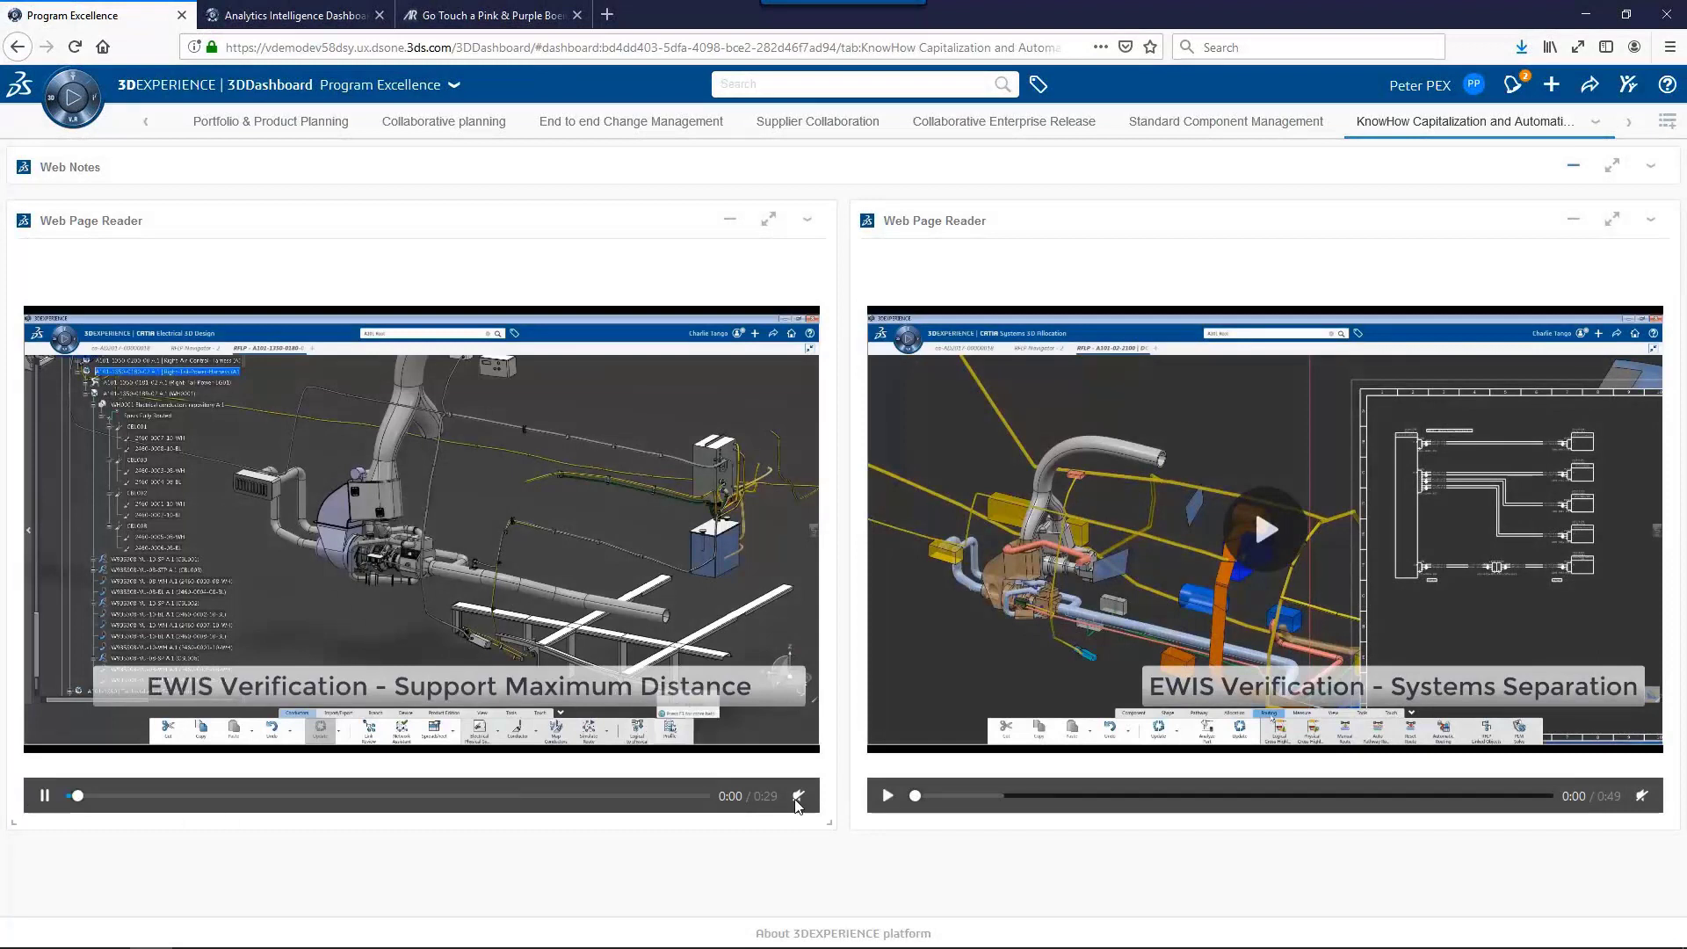
pyautogui.click(887, 796)
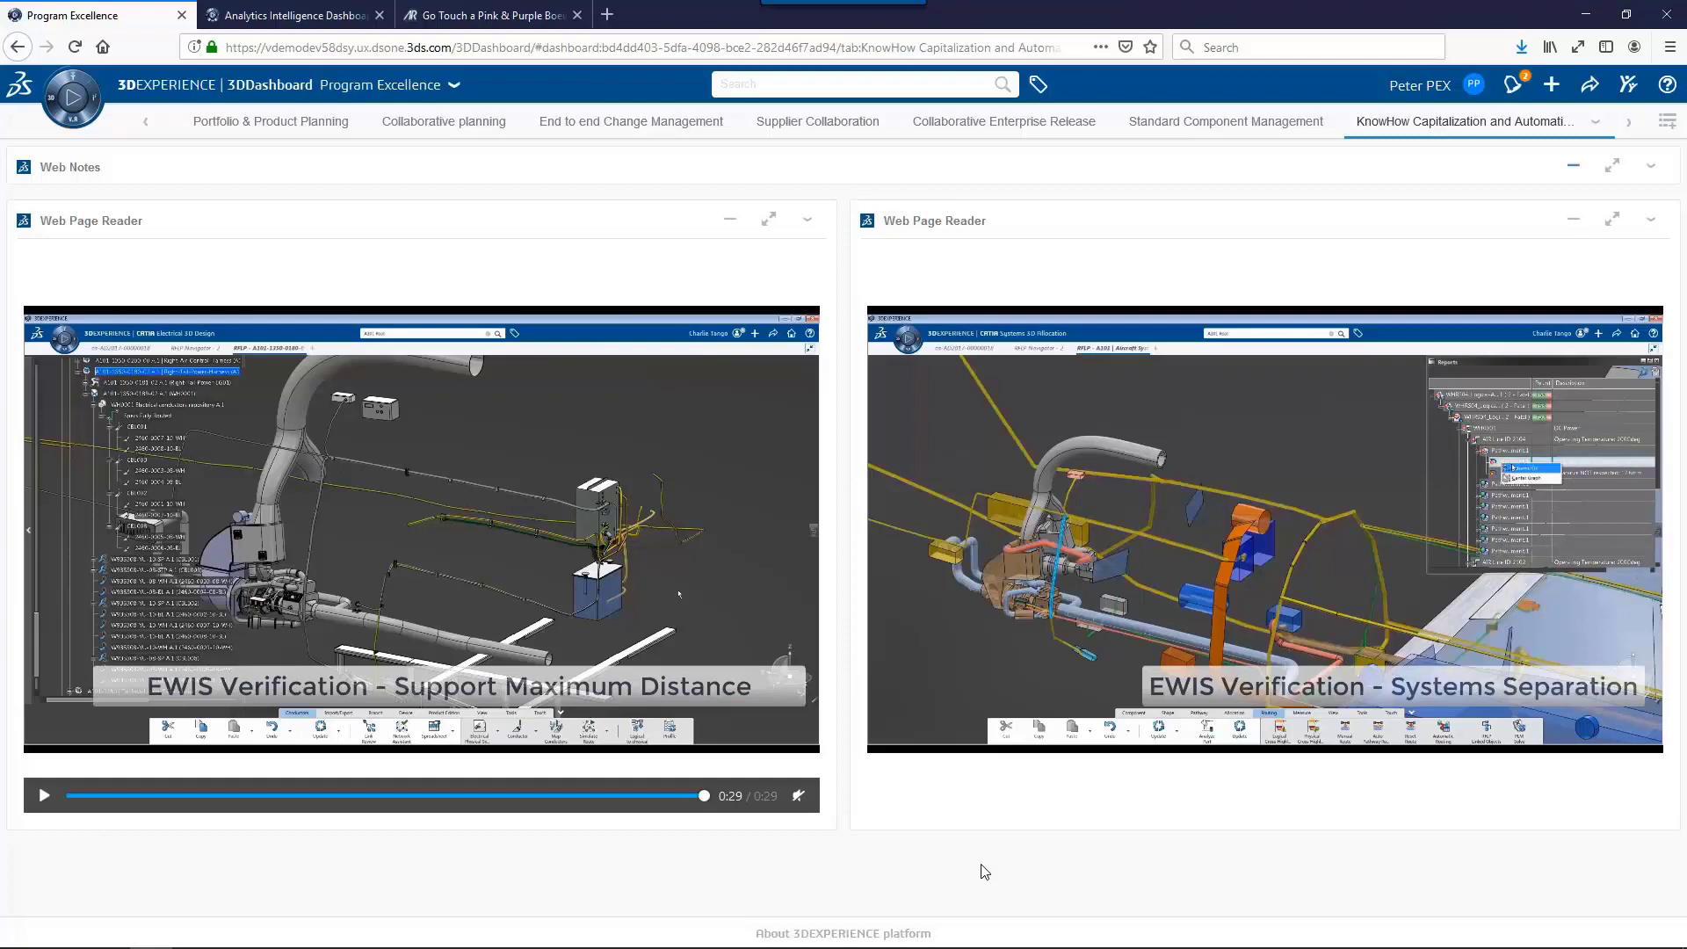
pyautogui.moveTo(1096, 790)
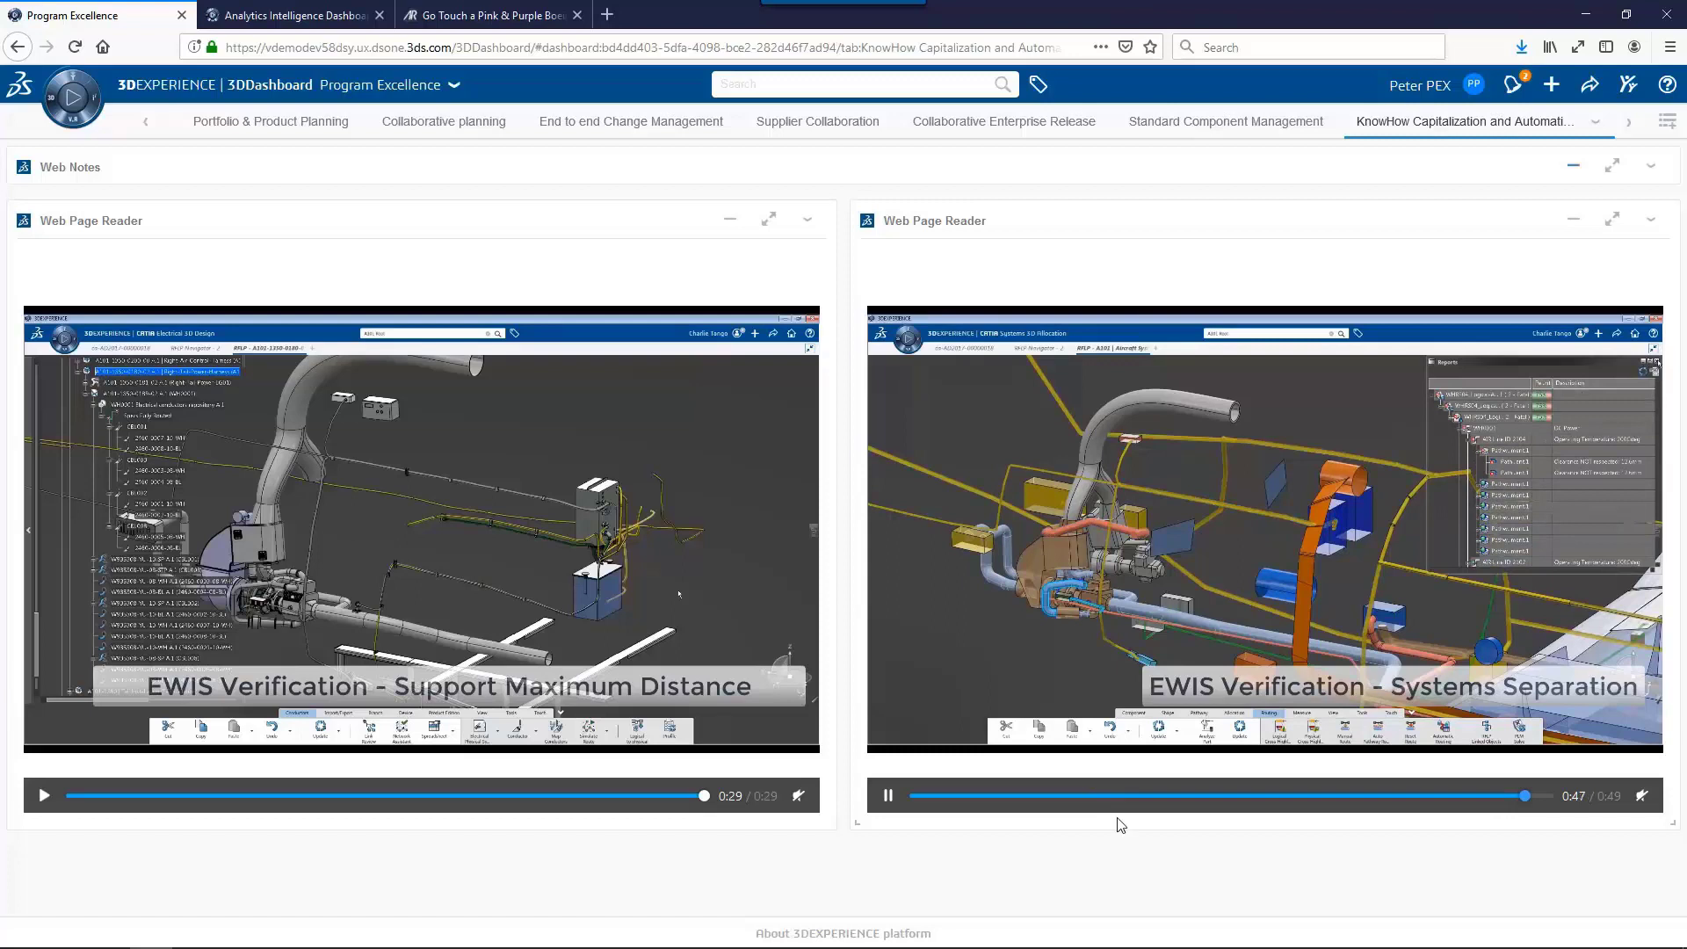
# Open the dashboard's Business Target Identification page.
pyautogui.click(1632, 123)
pyautogui.click(1427, 121)
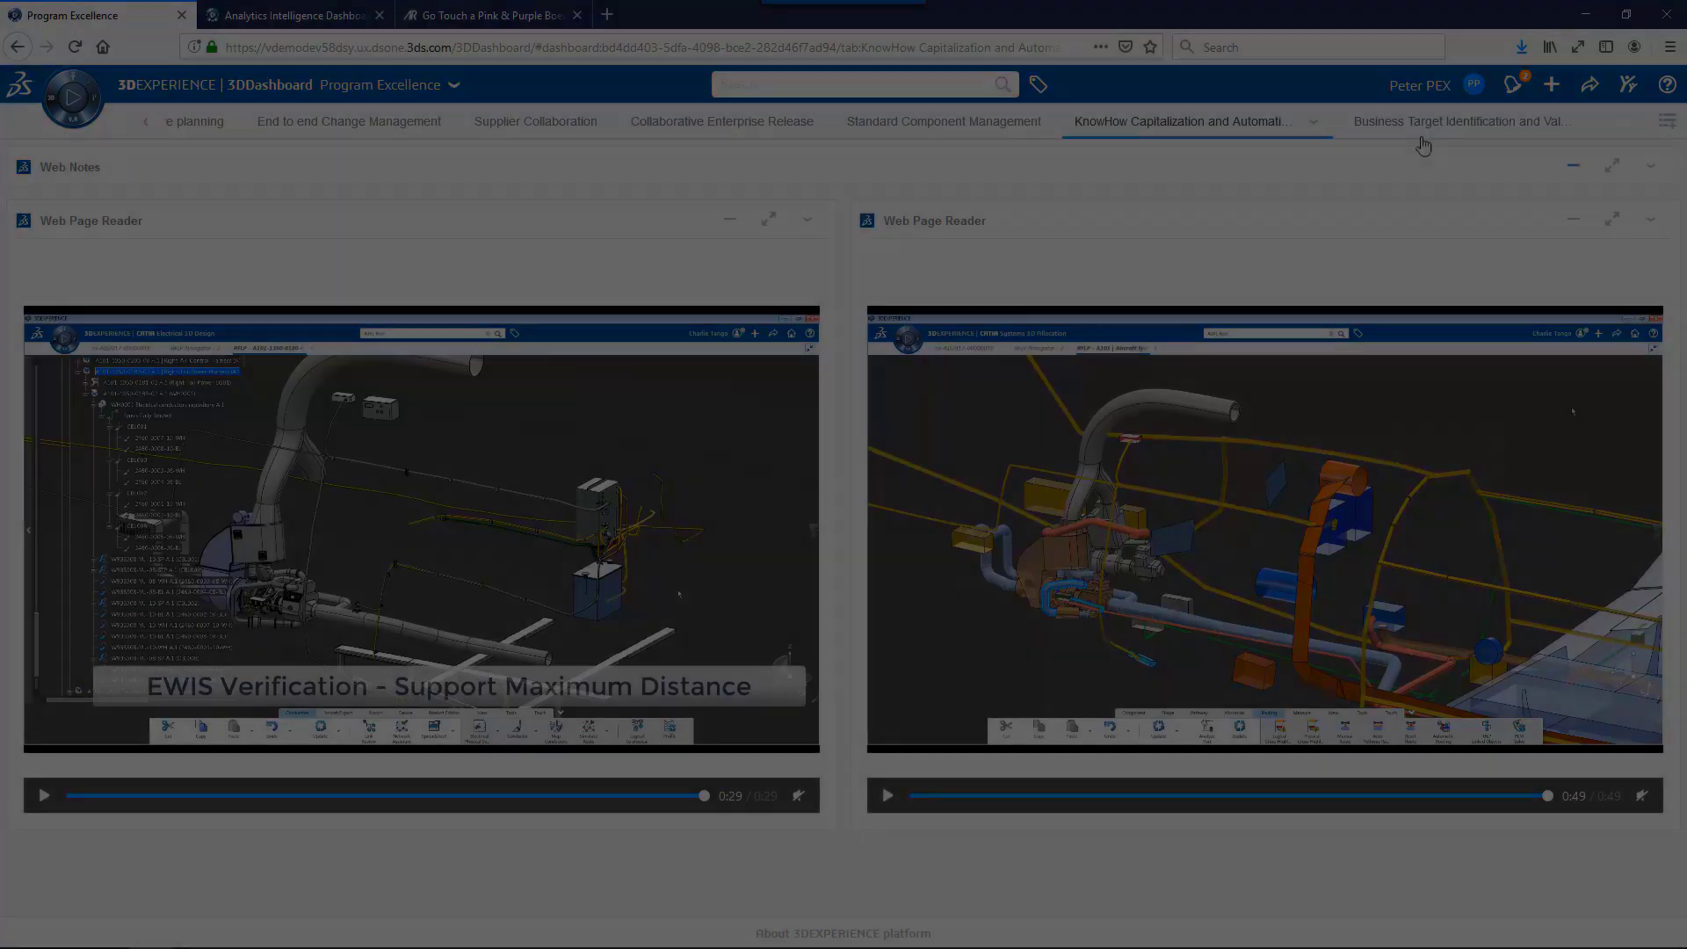